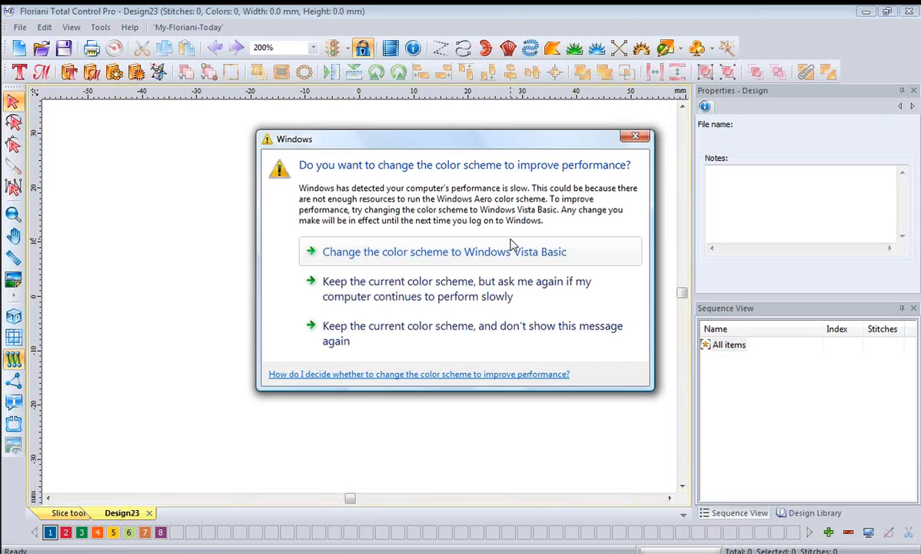
# - Switch to Floriani's Embroidery Suite, keeping the current Windows color scheme and turning off the performance message
pyautogui.click(634, 137)
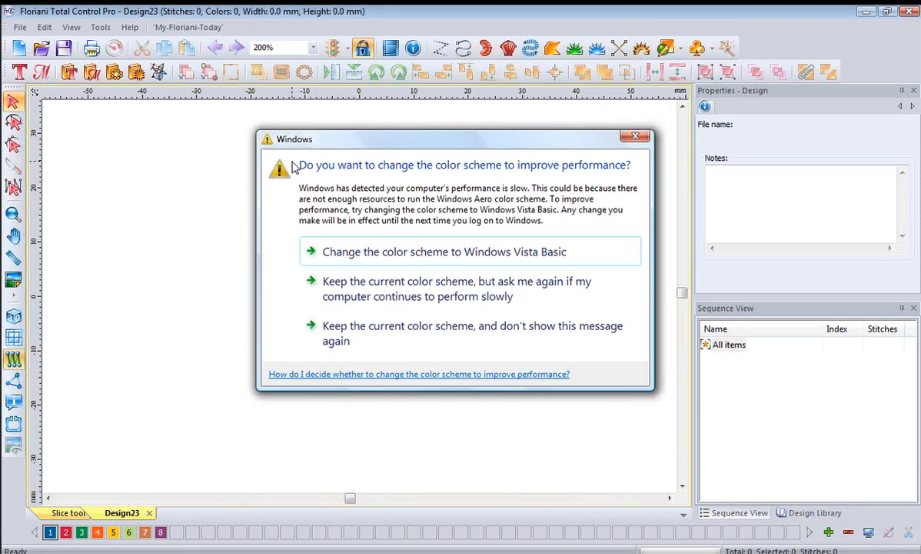
pyautogui.click(635, 136)
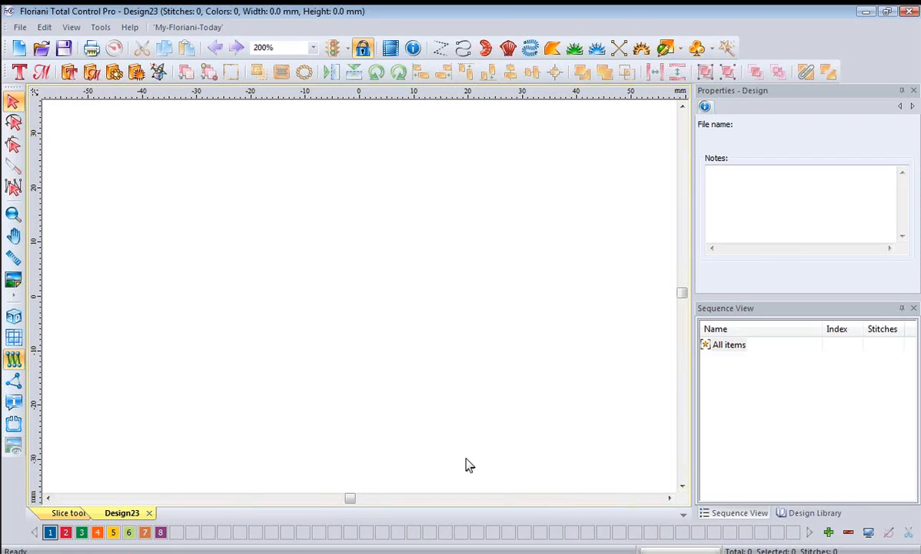
pyautogui.moveTo(519, 552)
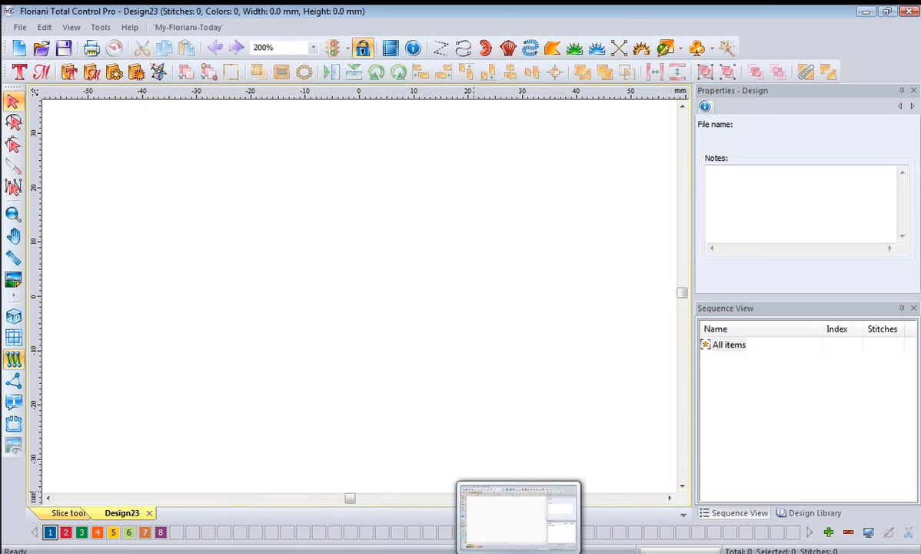
pyautogui.click(519, 517)
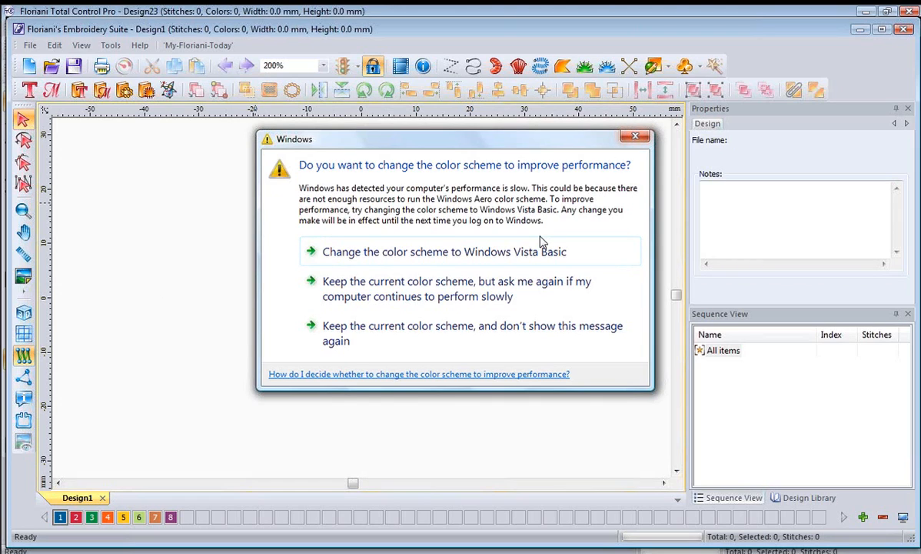
pyautogui.click(308, 326)
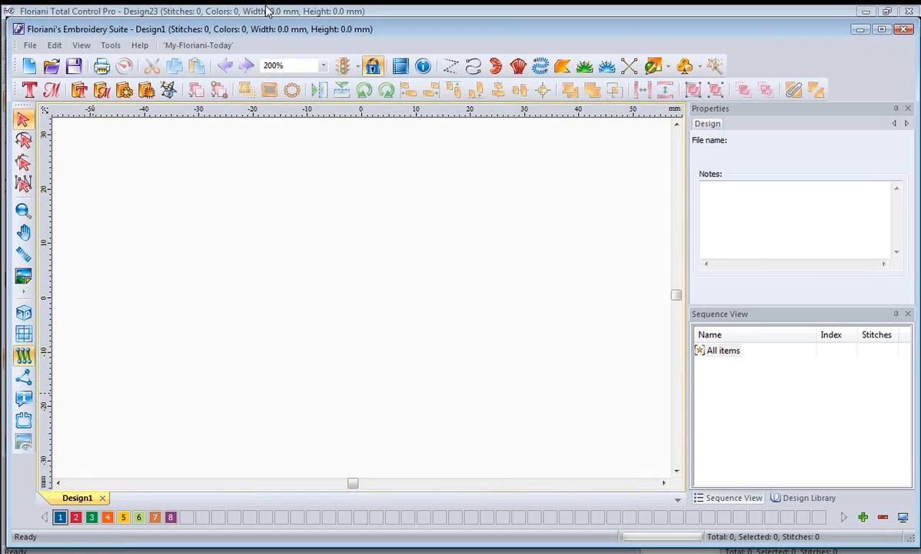
# - Look at the What's New in Floriani page from My Floriani Today, and close both the page and the welcome window
pyautogui.click(214, 46)
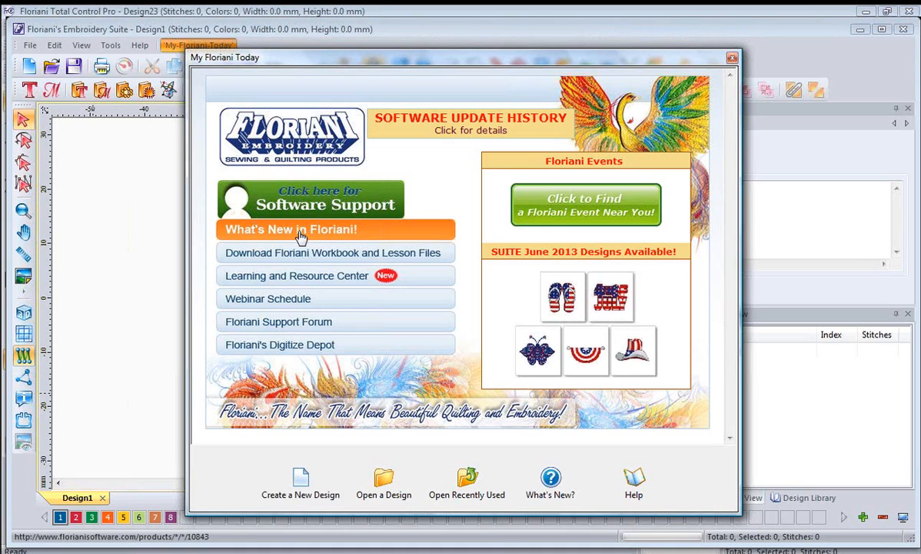
pyautogui.click(300, 235)
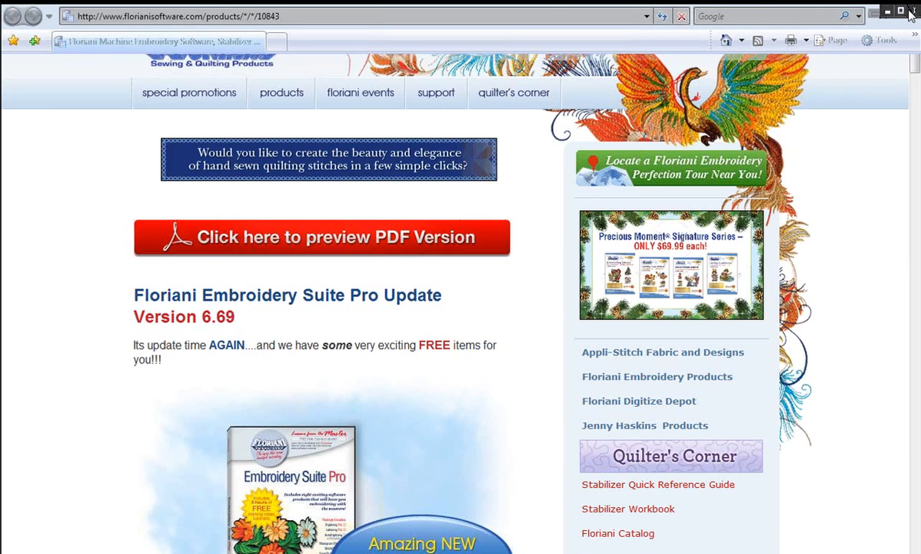
pyautogui.click(910, 14)
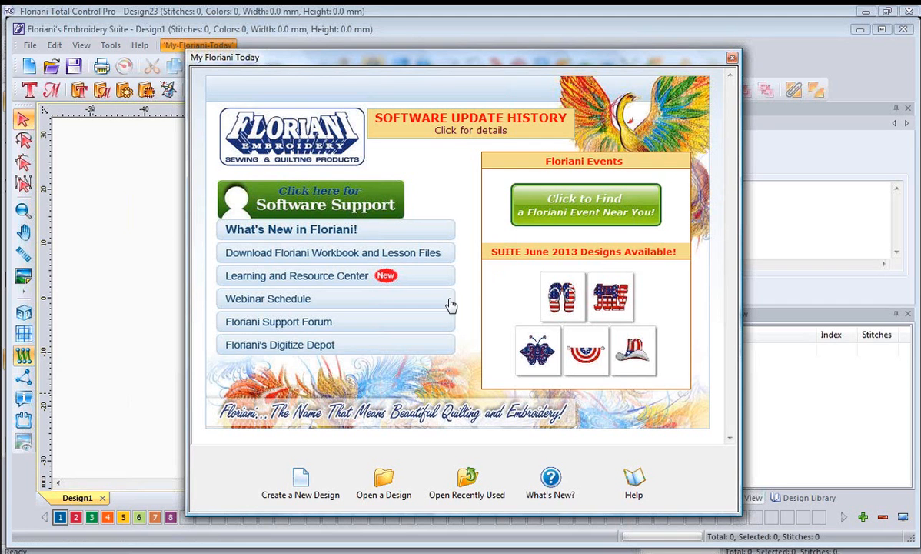
pyautogui.click(731, 60)
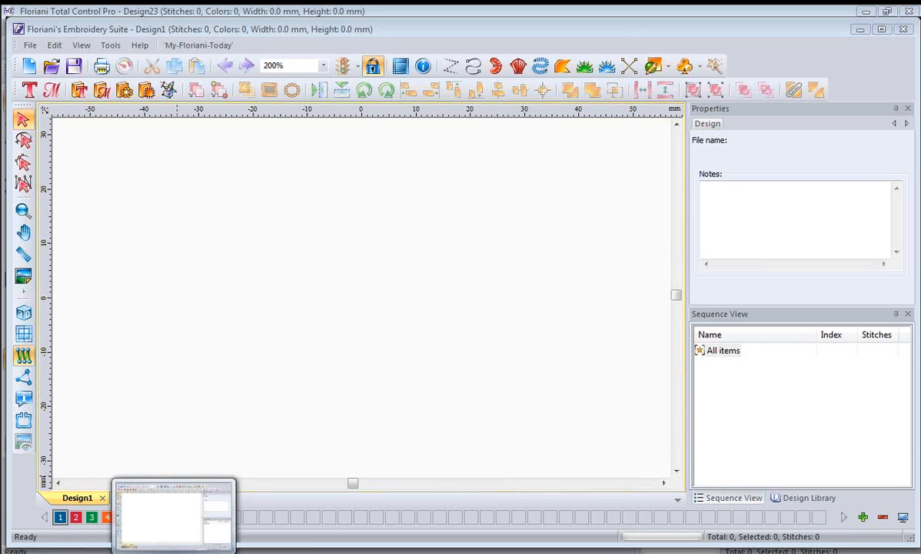
# - Switch to Floriani Total Control Pro and place a text object reading "FOLLOW ME AROUND" on the Design23 canvas
pyautogui.click(163, 504)
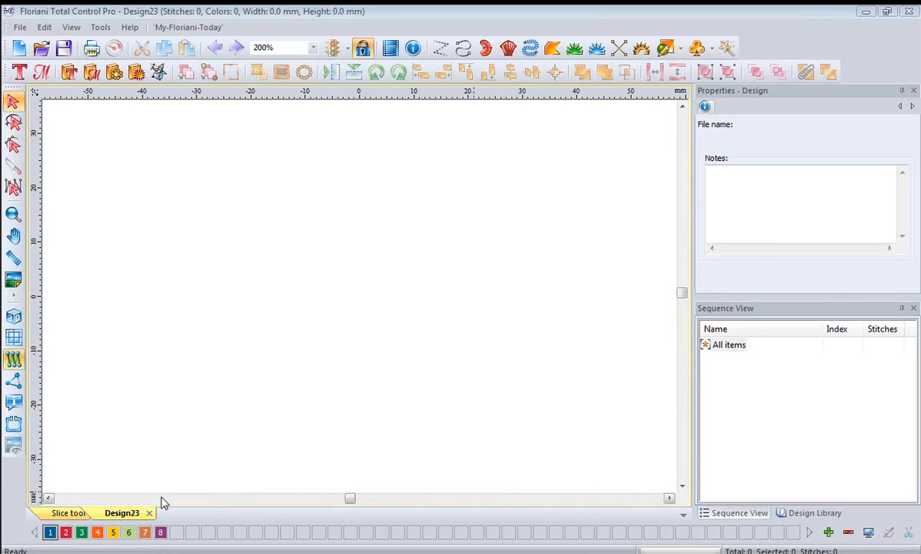
pyautogui.click(20, 73)
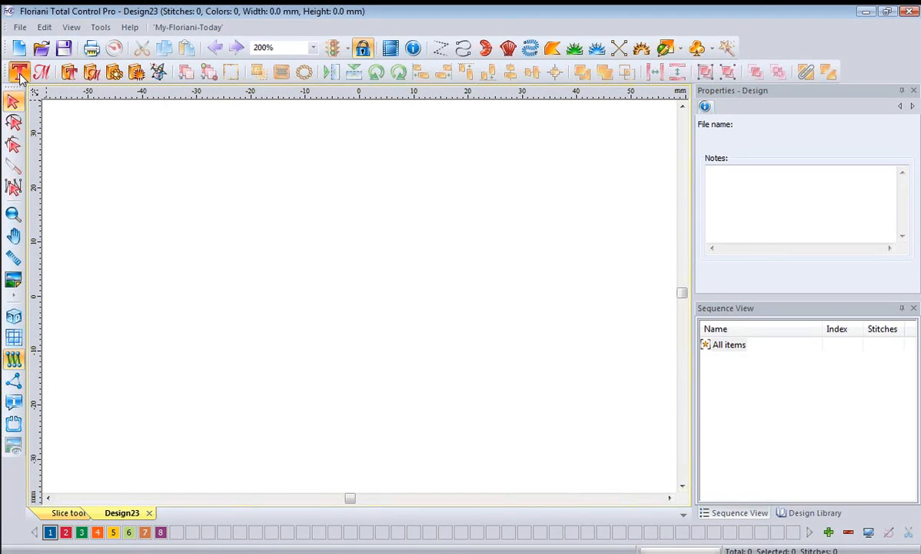
pyautogui.click(343, 270)
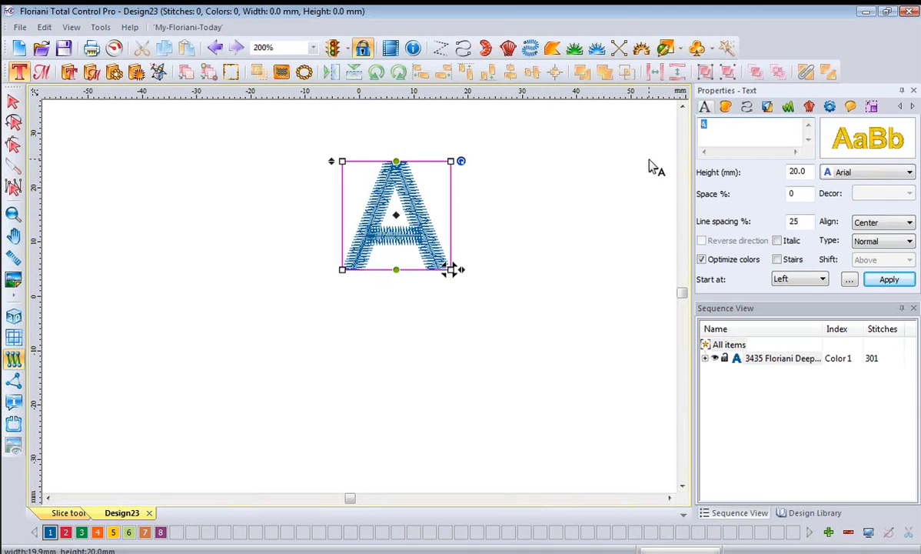
pyautogui.write('FOLLOW ME AROUND')
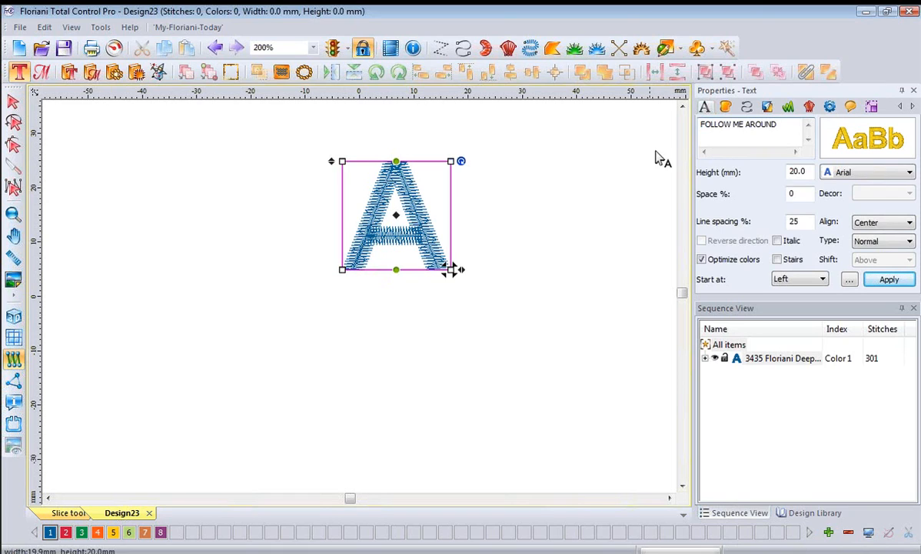
# - Set the lettering height to 10 mm, keep the Normal text type, and apply the text settings
pyautogui.press('Tab')
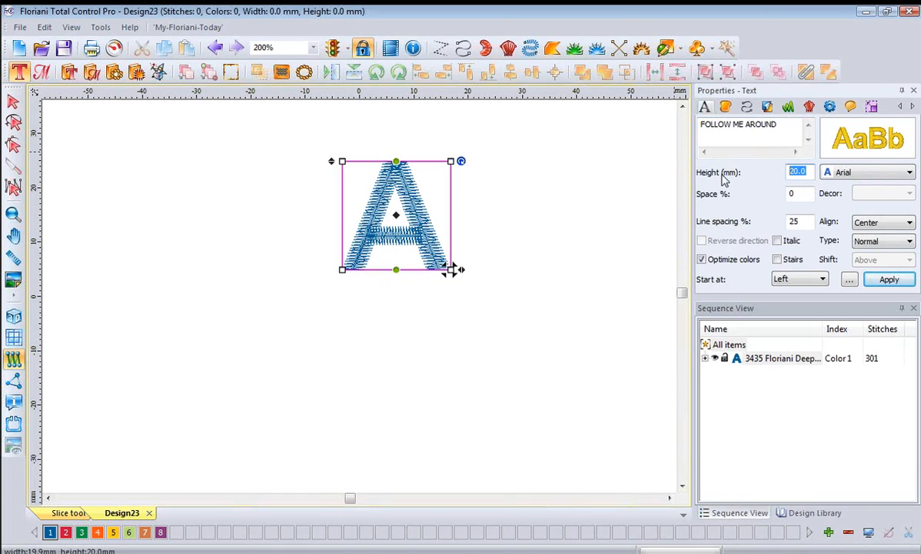
pyautogui.write('10')
pyautogui.click(911, 243)
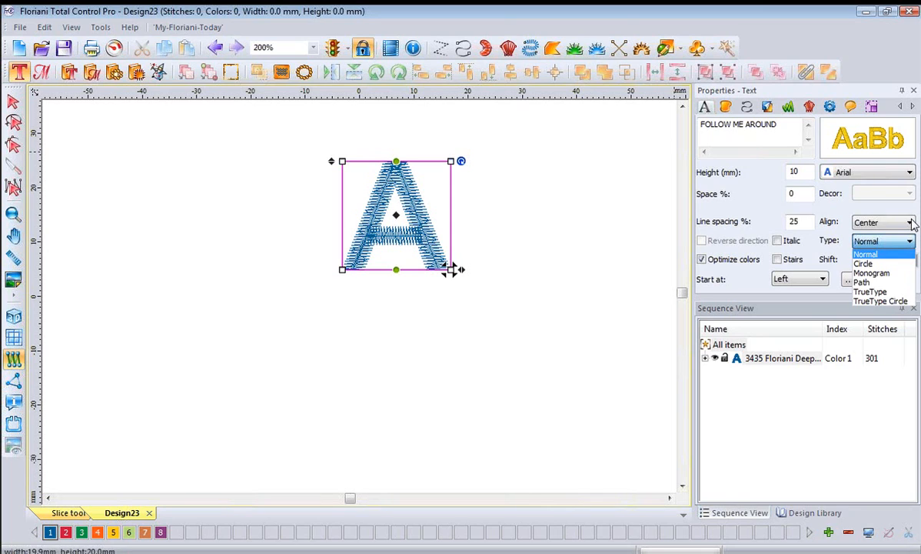
pyautogui.click(911, 223)
pyautogui.click(911, 223)
pyautogui.click(911, 223)
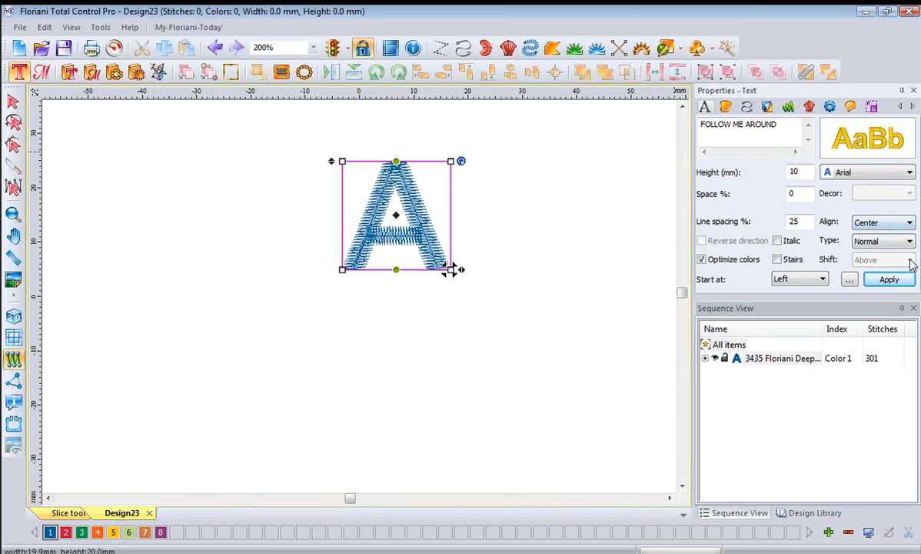
pyautogui.click(911, 243)
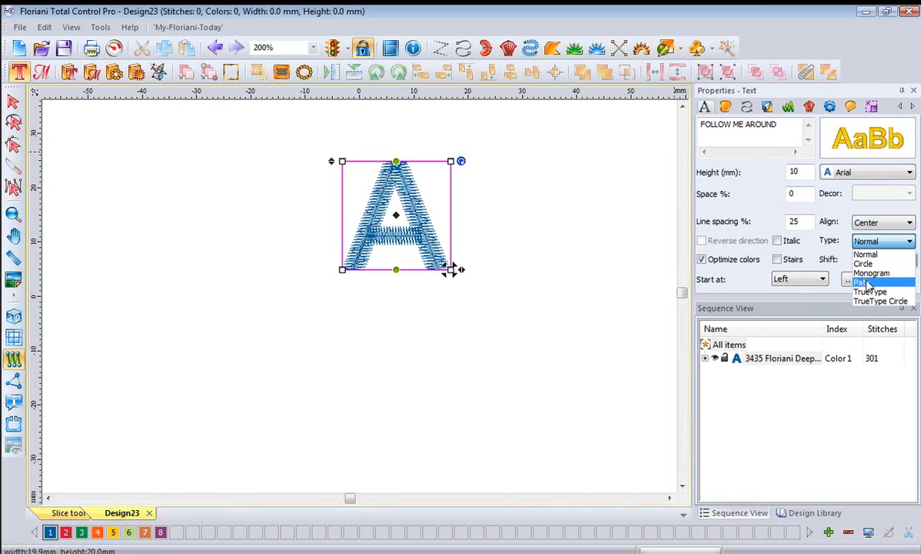
pyautogui.click(869, 255)
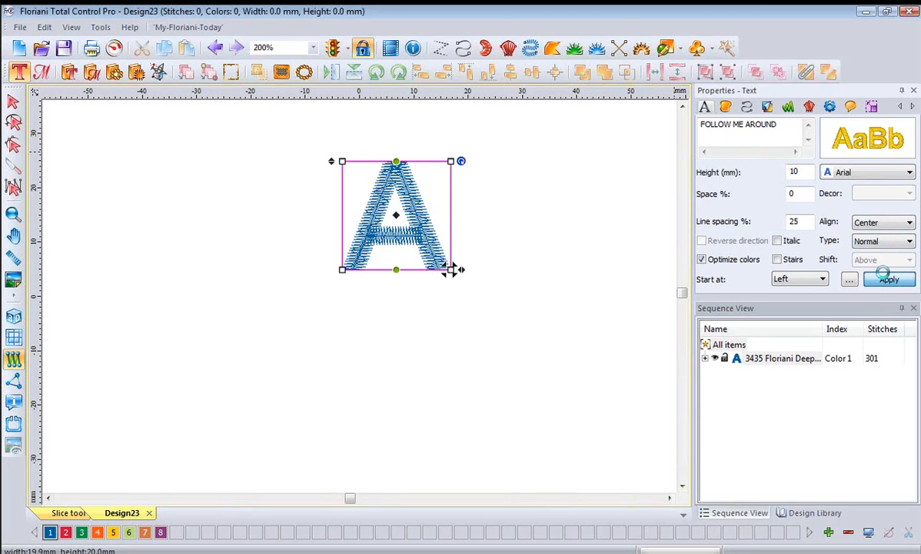
pyautogui.click(888, 280)
# - Change the lettering's text type to Path and apply it to the "FOLLOW ME AROUND" text
pyautogui.click(909, 222)
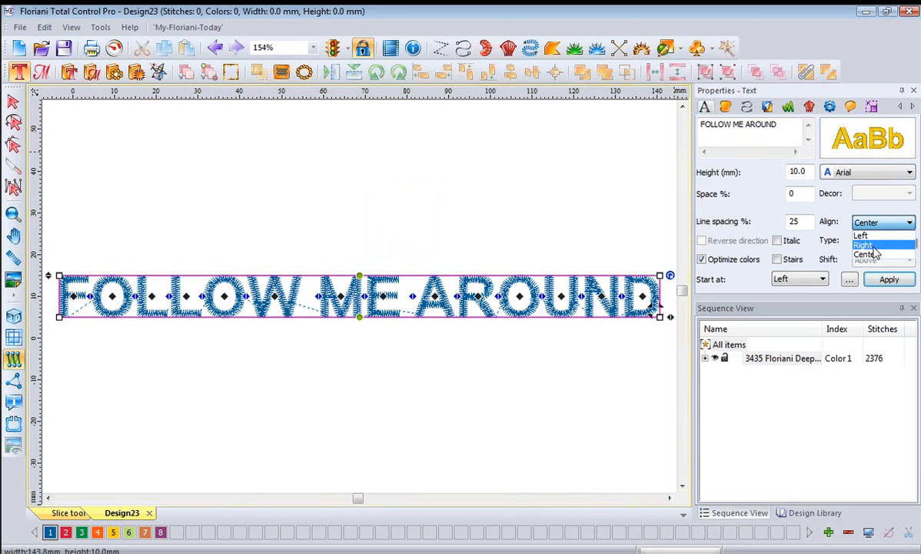
pyautogui.click(910, 222)
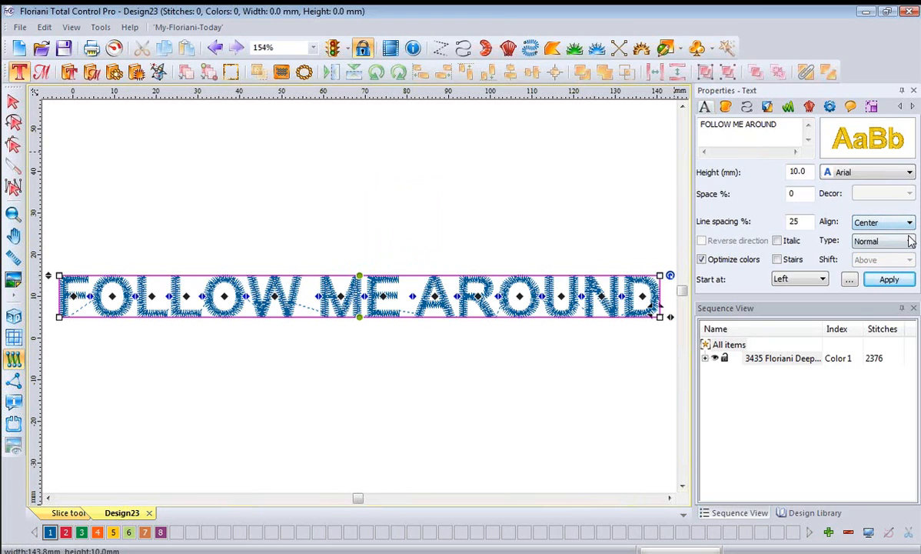
pyautogui.click(910, 242)
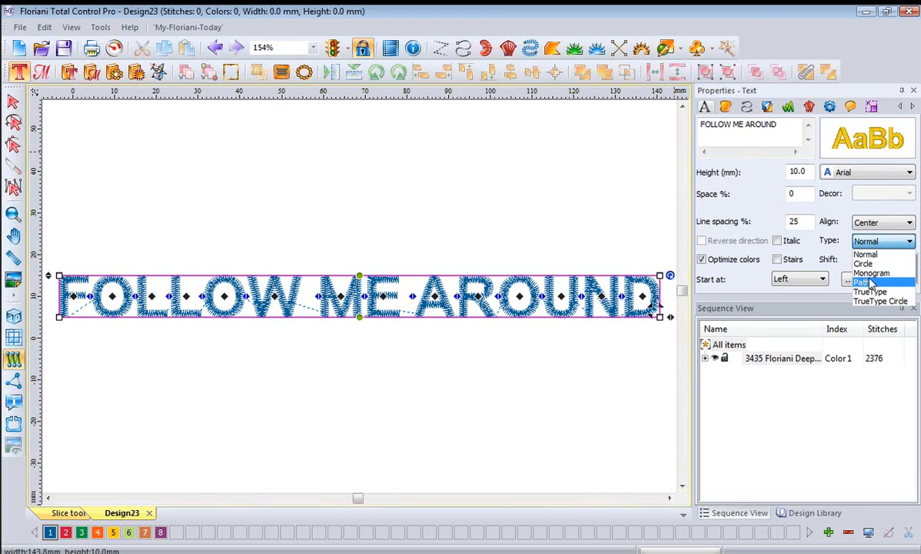
pyautogui.click(869, 283)
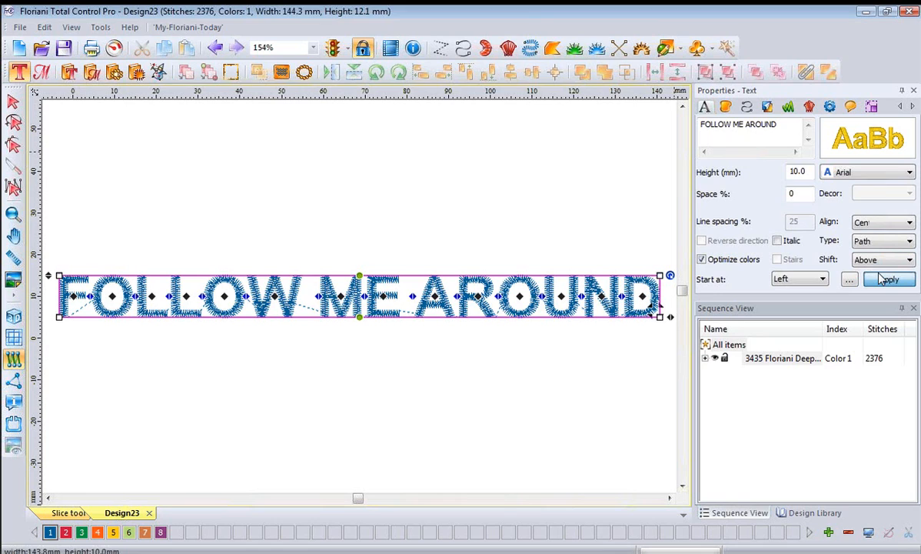
pyautogui.click(888, 279)
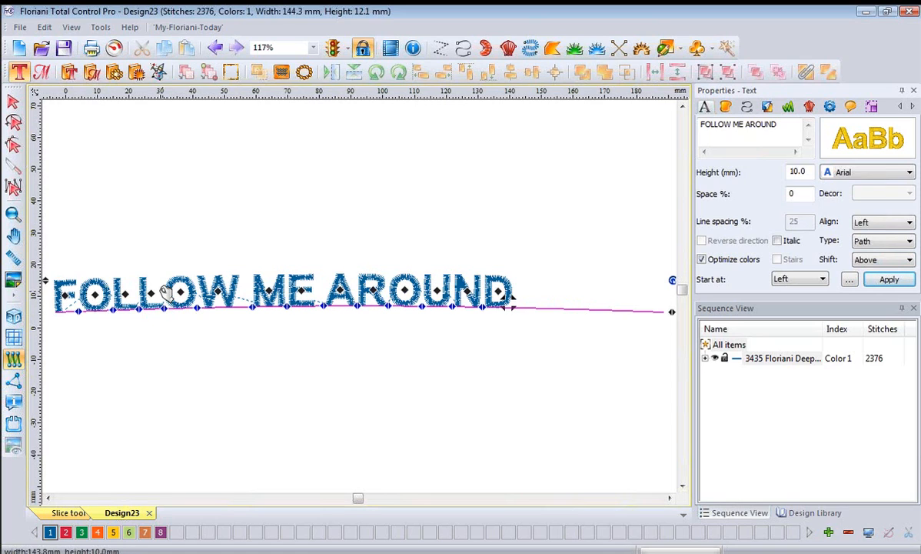
pyautogui.click(13, 101)
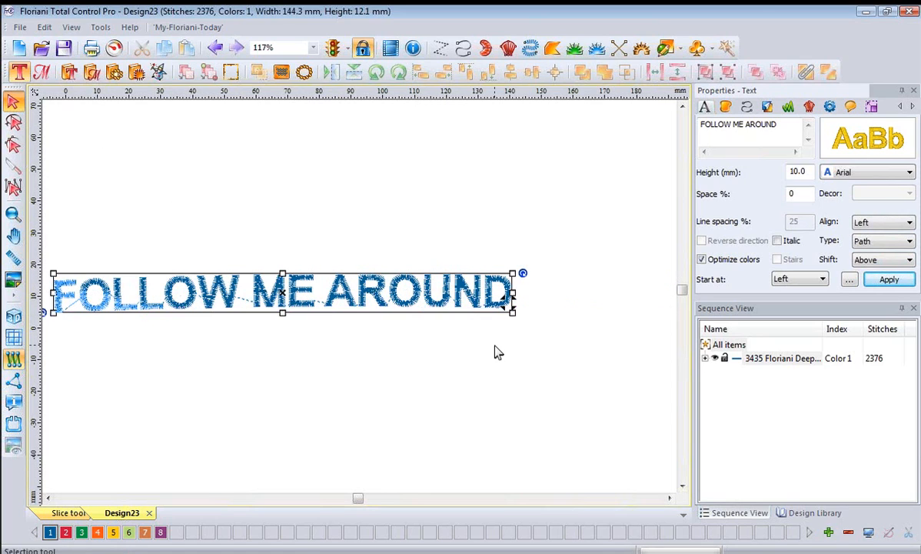
pyautogui.rightClick(515, 292)
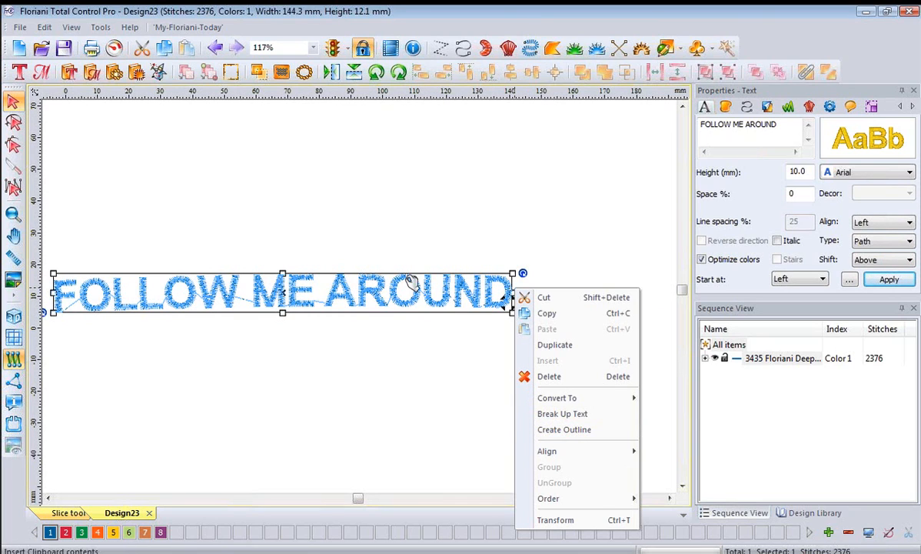
pyautogui.click(15, 144)
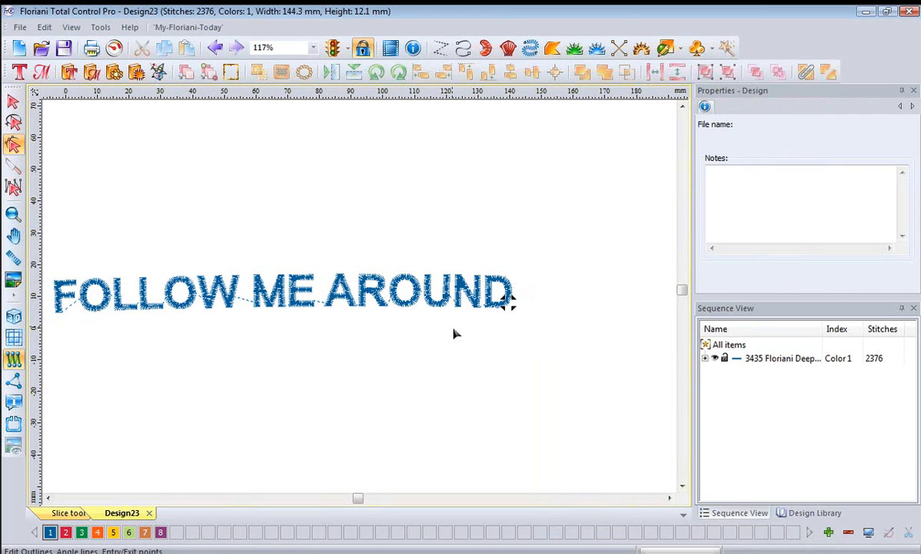
# - Edit the path text's baseline, lowering its end node and middle section so the lettering follows a wavy, descending curve
pyautogui.click(19, 72)
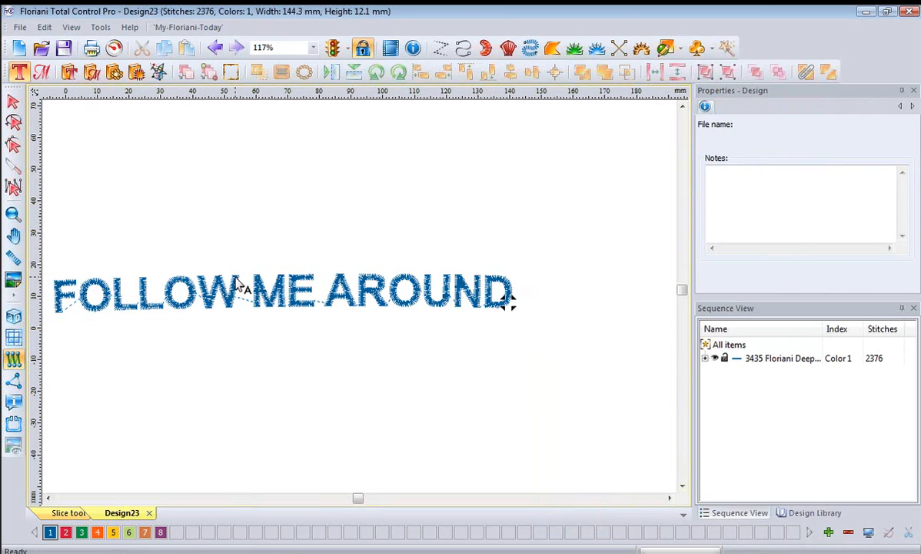
pyautogui.click(524, 300)
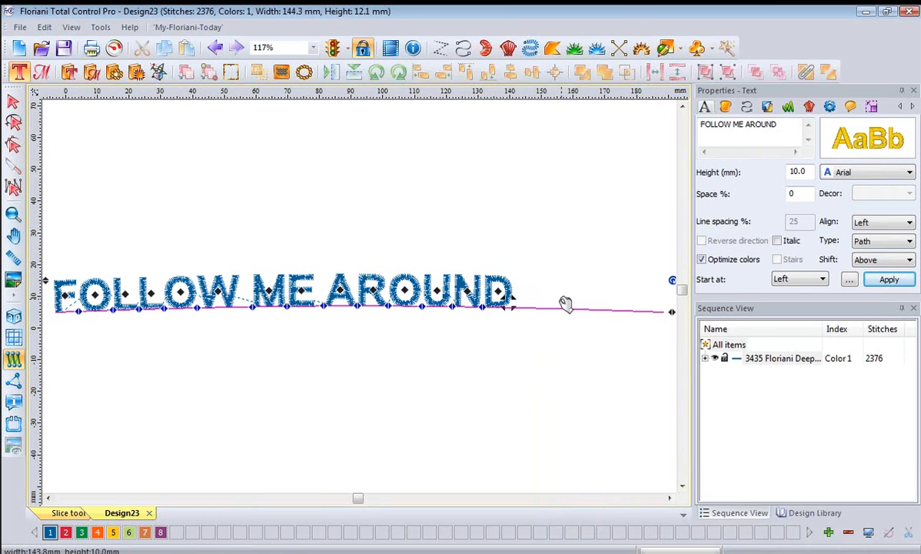
pyautogui.rightClick(560, 311)
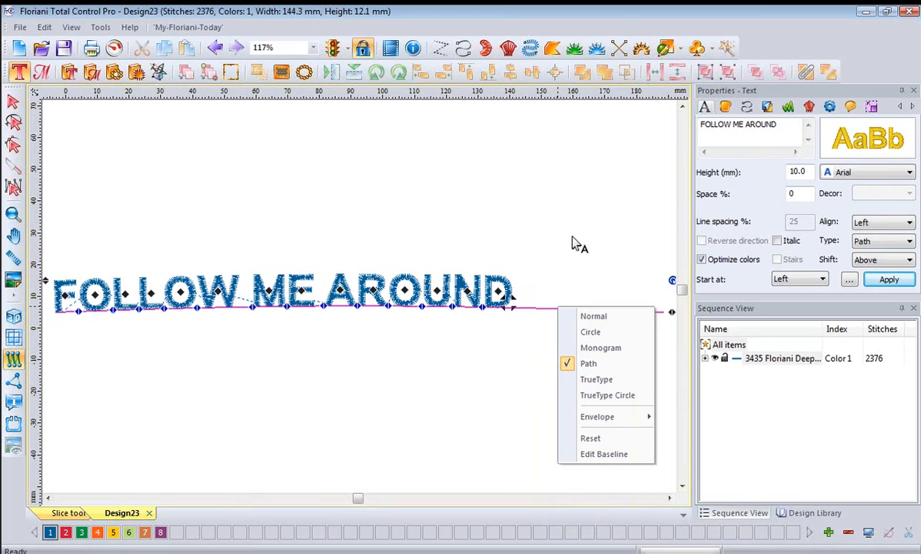
pyautogui.click(565, 310)
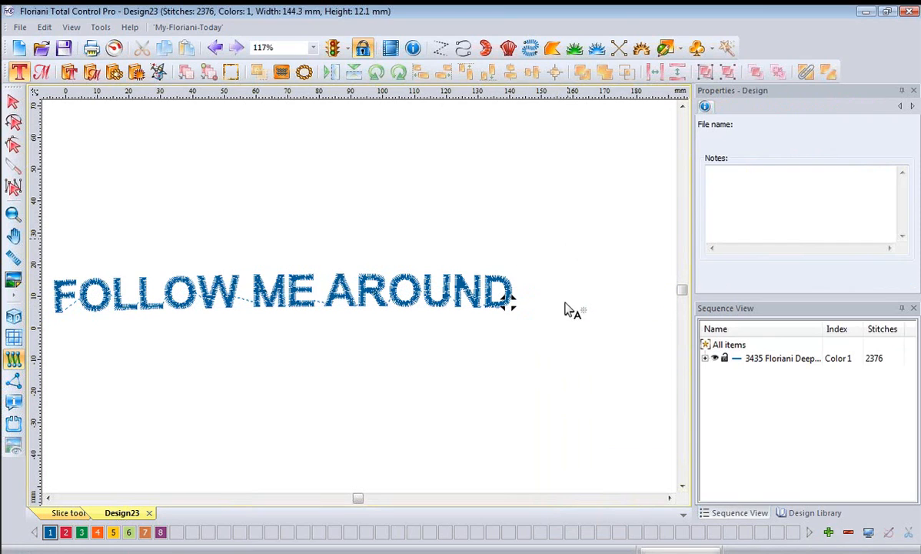
pyautogui.click(509, 300)
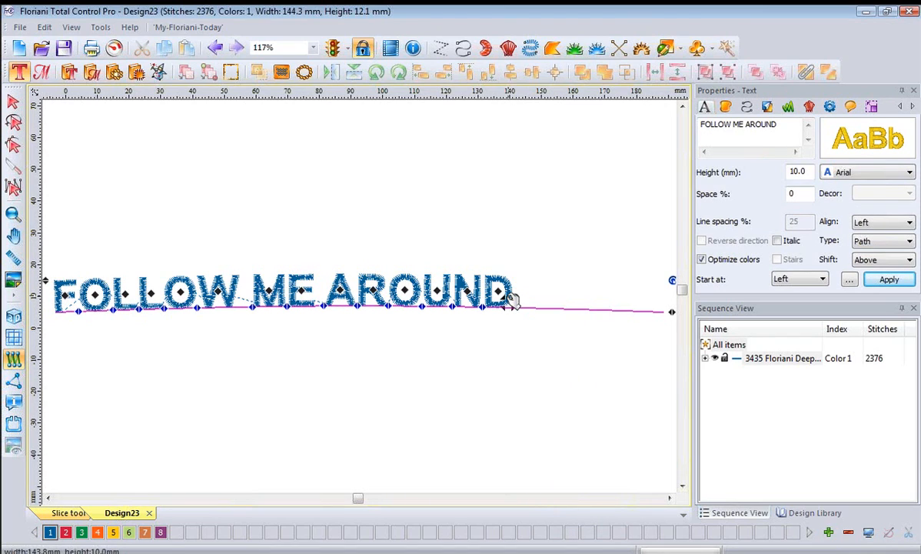
pyautogui.rightClick(561, 312)
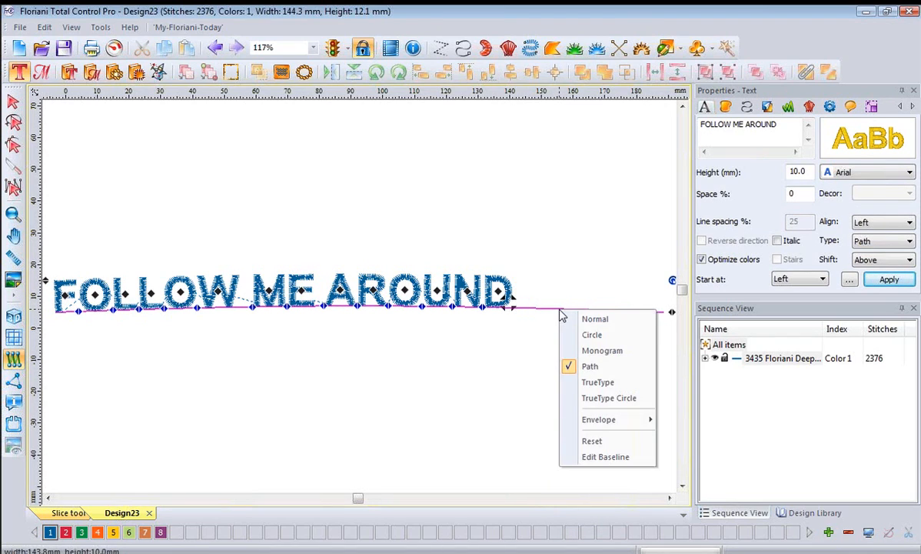
pyautogui.click(602, 458)
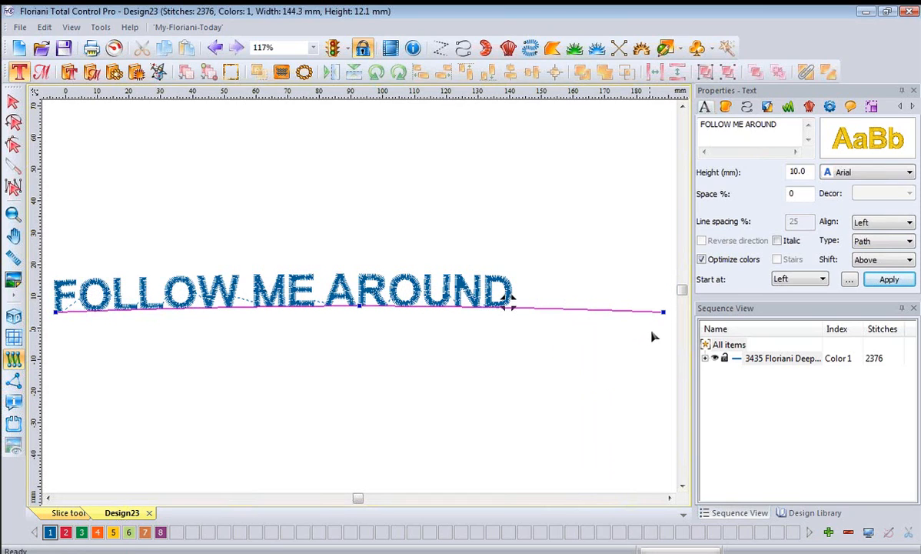
pyautogui.moveTo(662, 314); pyautogui.dragTo(618, 477)
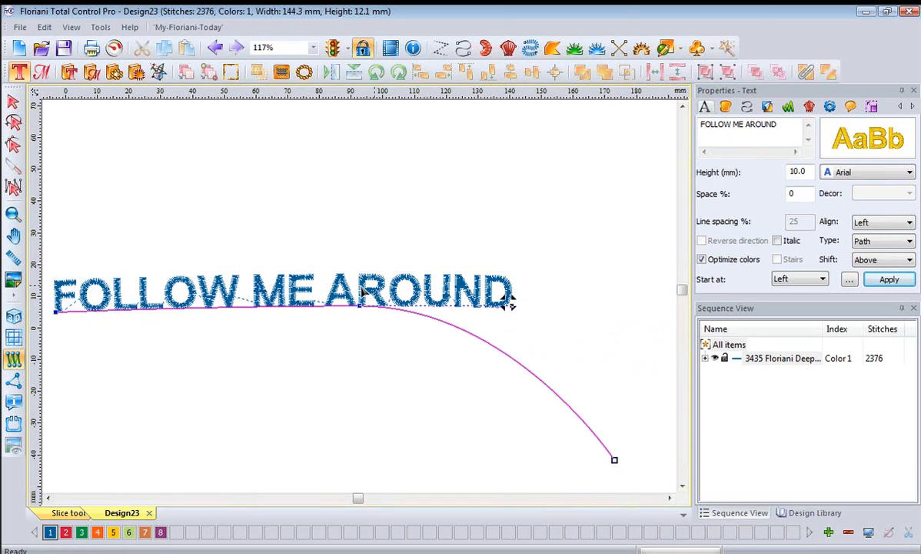
pyautogui.moveTo(343, 309); pyautogui.dragTo(340, 363)
pyautogui.moveTo(490, 360); pyautogui.dragTo(481, 339)
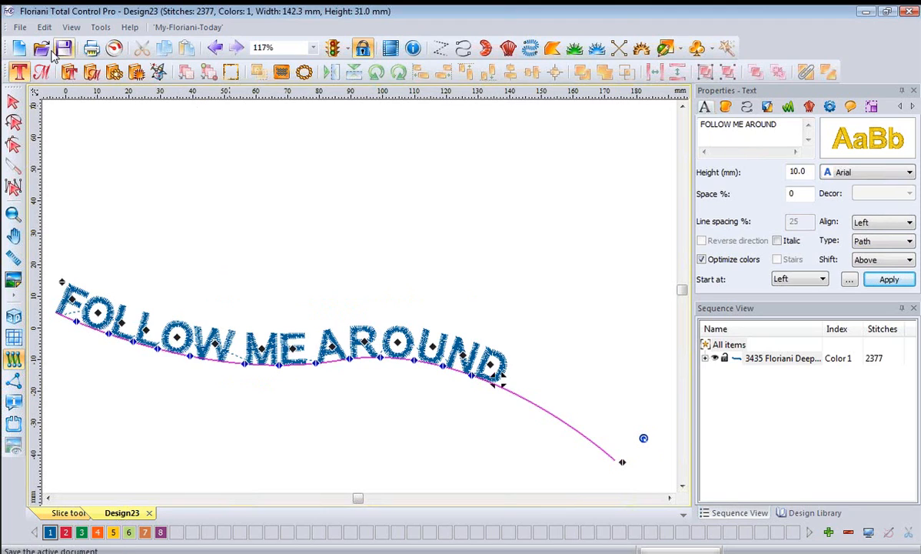
# - Close Design23 and create a new blank design
pyautogui.click(19, 29)
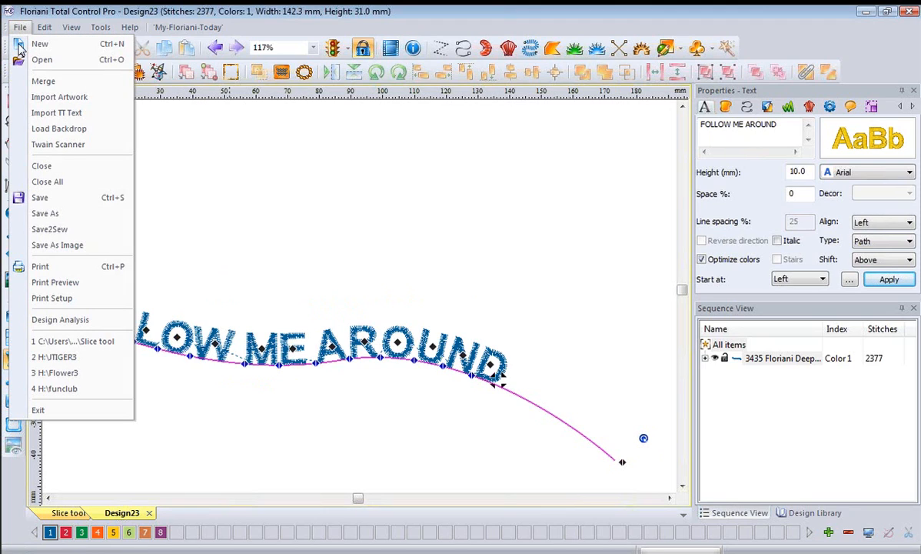
pyautogui.click(43, 166)
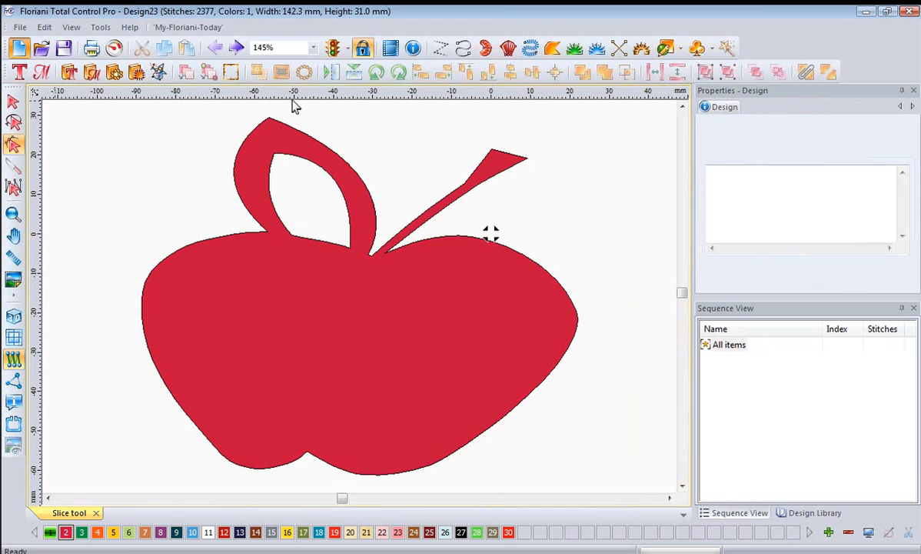
pyautogui.hotkey('ctrl', 'n')
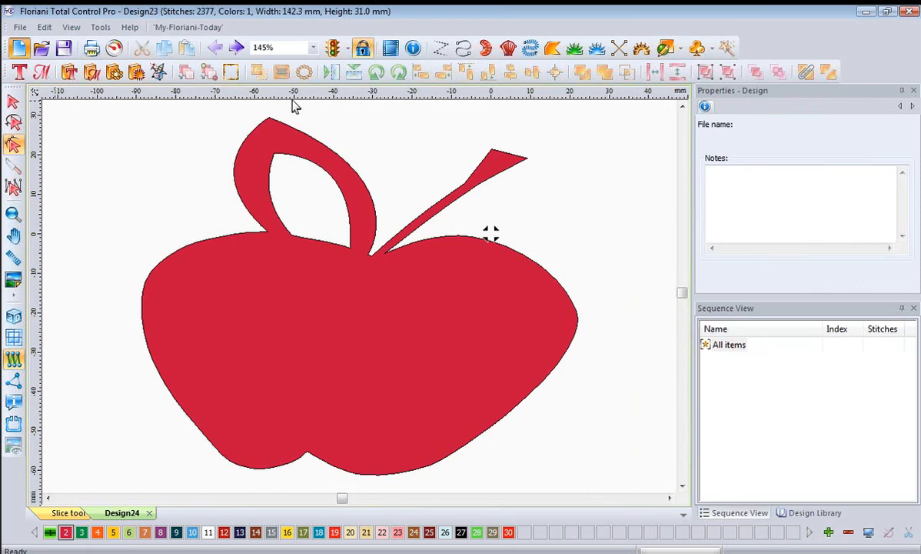
# - Draw an open, unfilled artwork curve of seven points arching across the canvas, from about (-54, -29) mm to (53, -25) mm
pyautogui.click(680, 51)
pyautogui.click(685, 69)
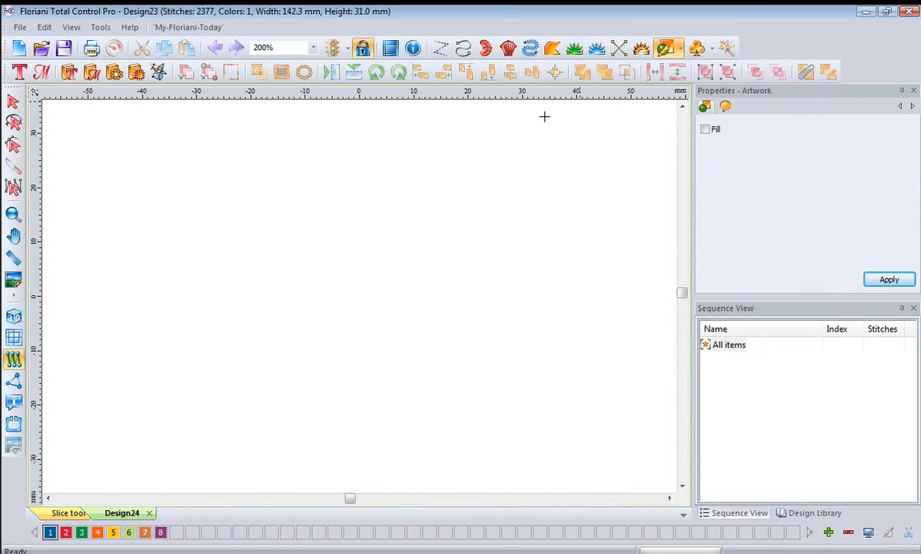
pyautogui.click(65, 453)
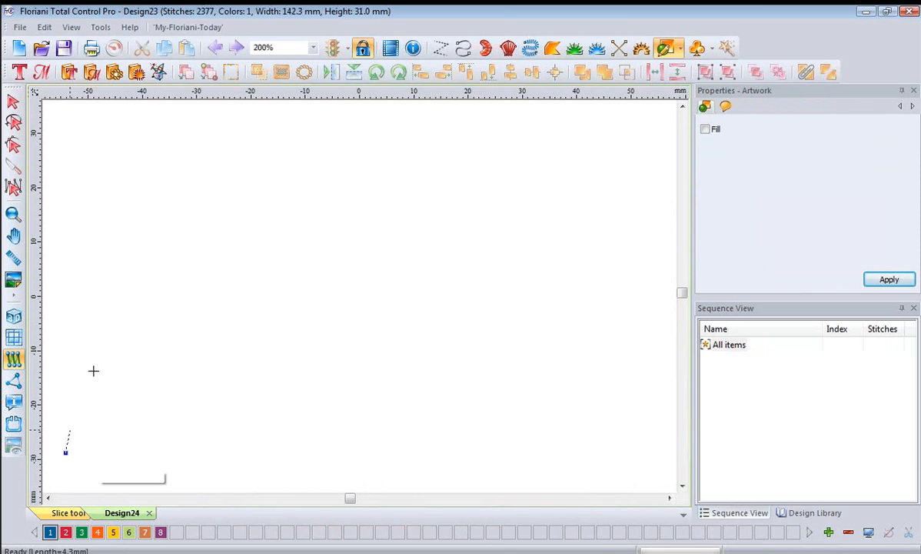
pyautogui.click(119, 305)
pyautogui.click(223, 243)
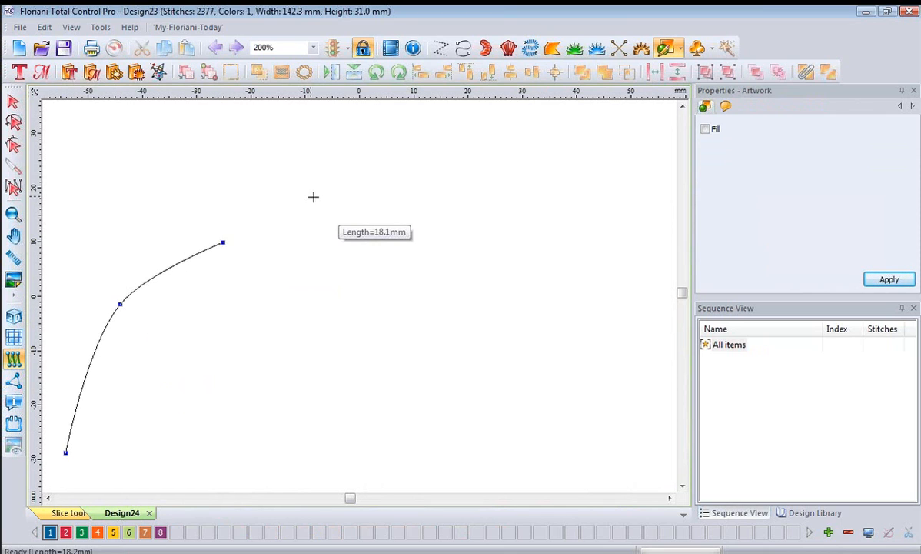
pyautogui.click(323, 202)
pyautogui.click(432, 189)
pyautogui.click(538, 219)
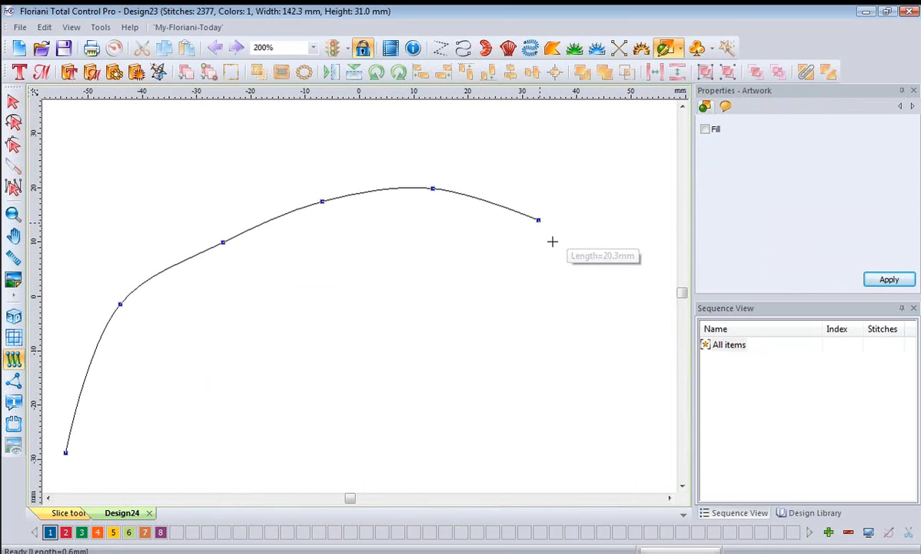
pyautogui.click(606, 320)
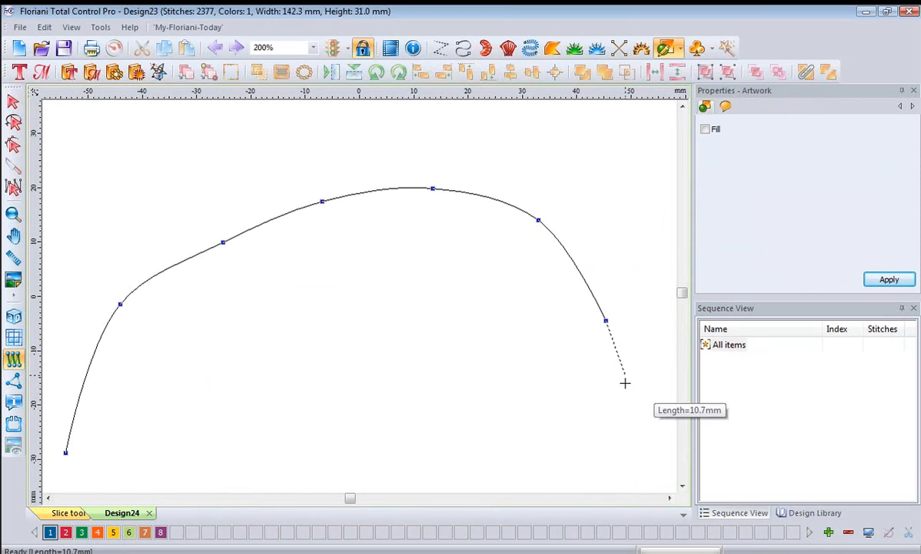
pyautogui.click(645, 429)
pyautogui.press('Return')
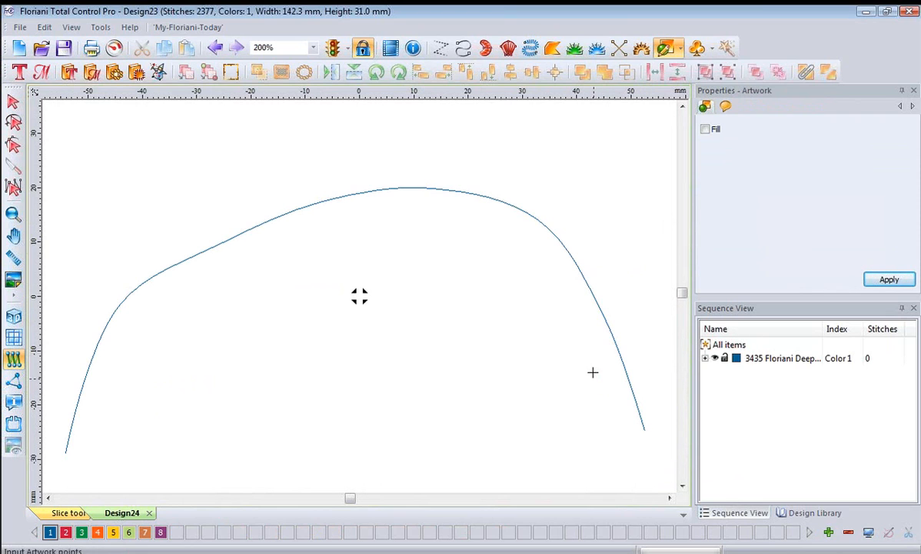
# - Add a text object reading "FOLLOW ME AROUND" above the curve with a height of 10 mm and apply it
pyautogui.click(18, 74)
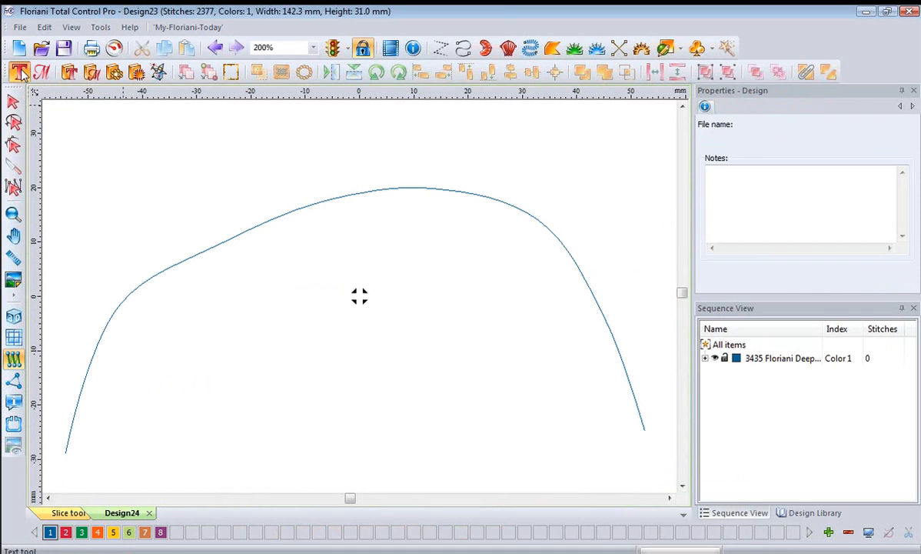
pyautogui.click(163, 188)
pyautogui.doubleClick(714, 130)
pyautogui.write('FO')
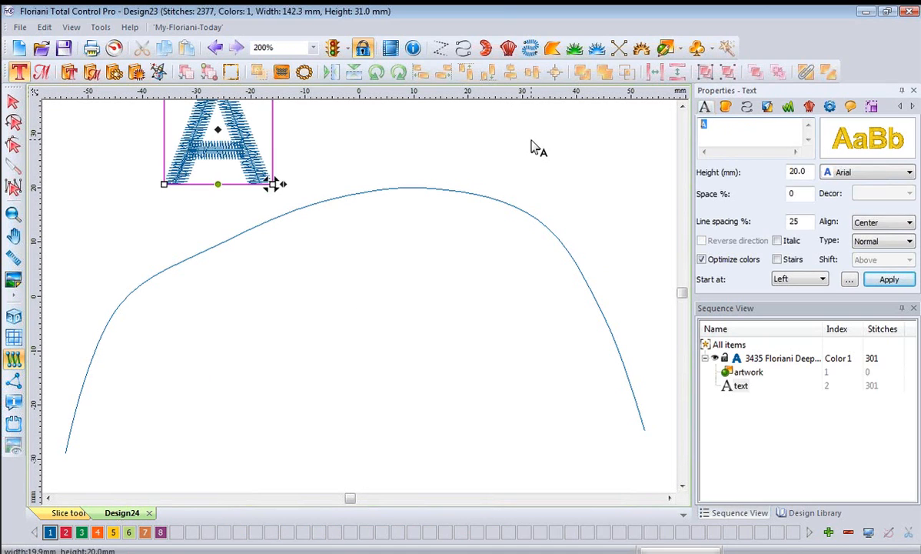
pyautogui.write('LLOW ME AROUND')
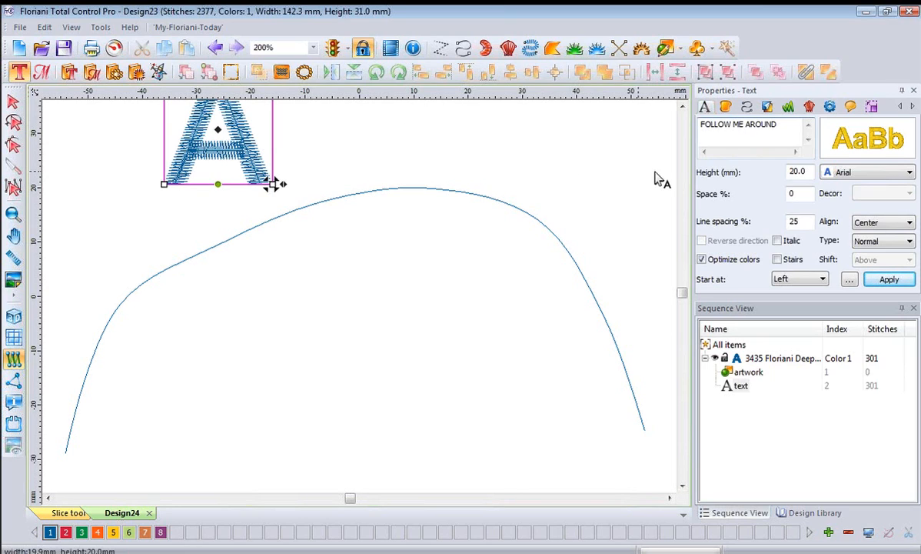
pyautogui.moveTo(809, 171); pyautogui.dragTo(639, 176)
pyautogui.write('10')
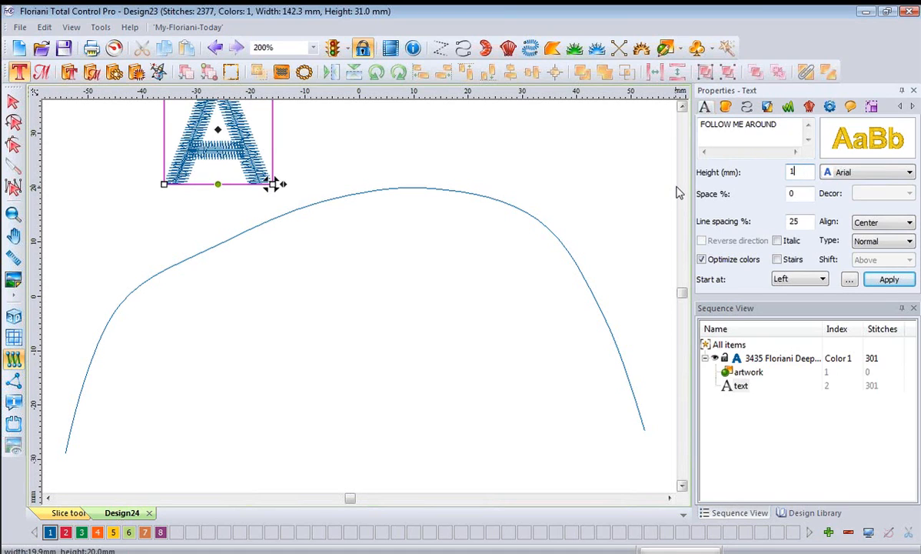
pyautogui.click(886, 281)
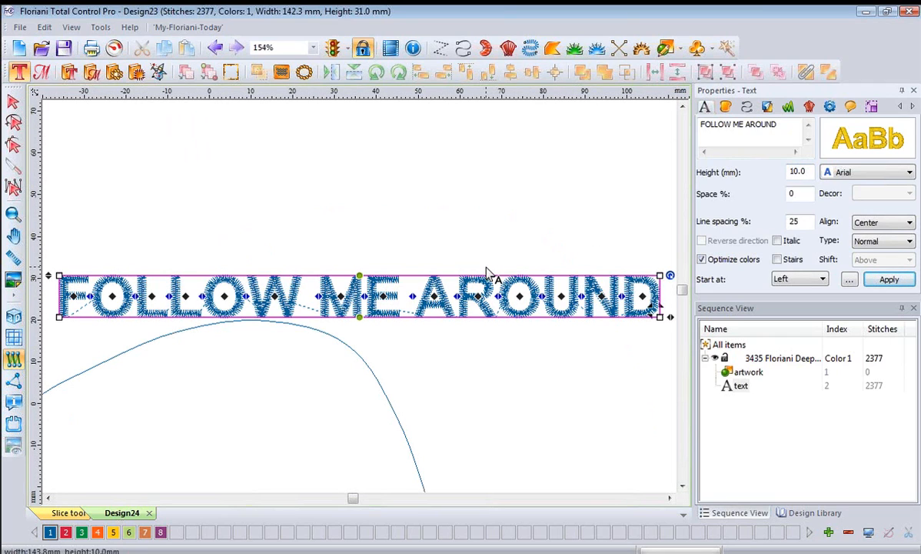
# - Select both the artwork curve and the "FOLLOW ME AROUND" lettering and combine them with Text On Path
pyautogui.click(12, 100)
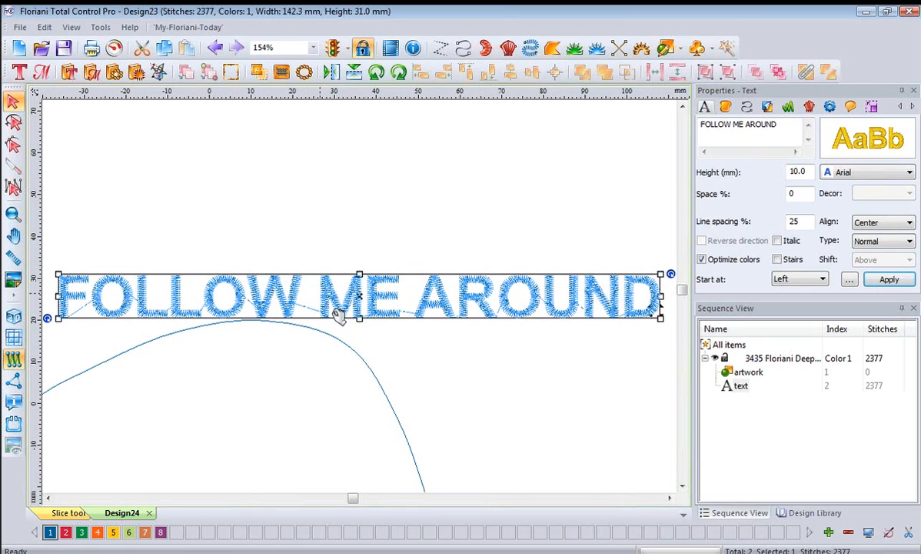
pyautogui.click(366, 364)
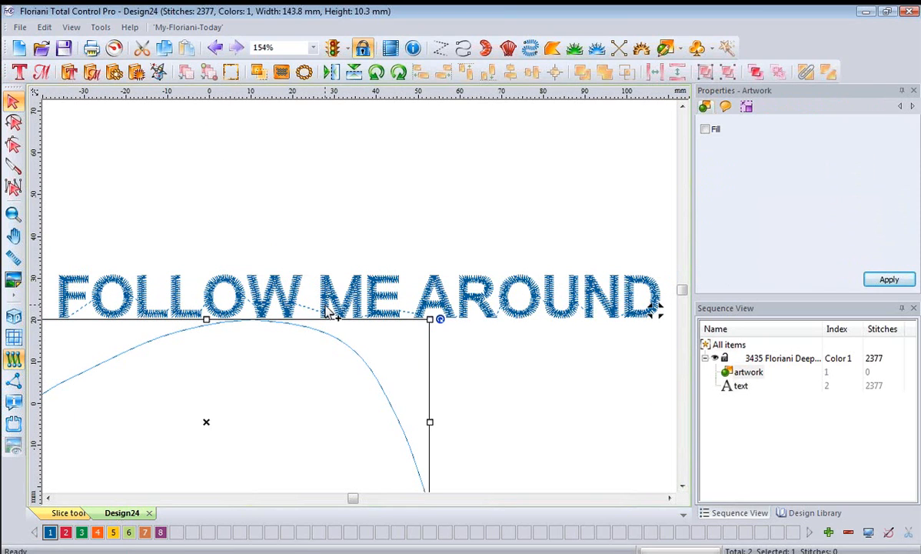
pyautogui.hotkey('ctrl', 'a')
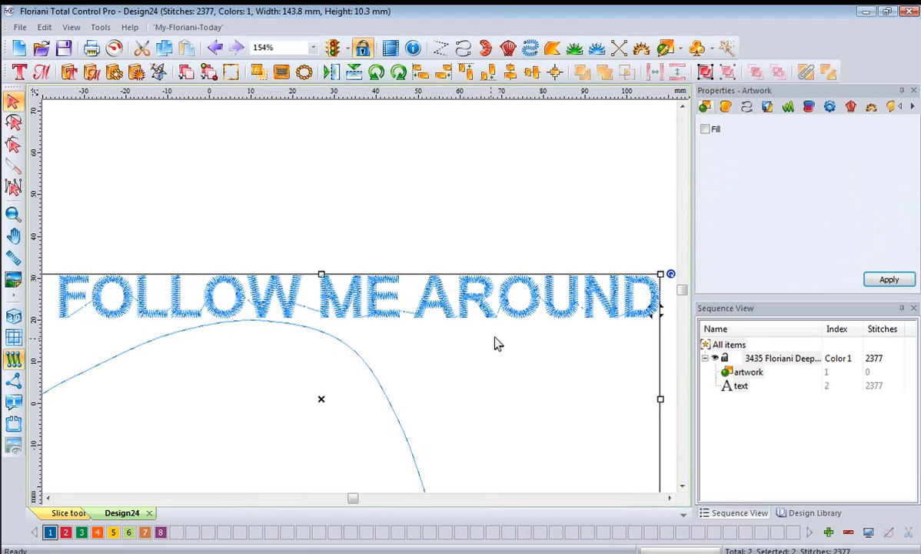
pyautogui.rightClick(433, 275)
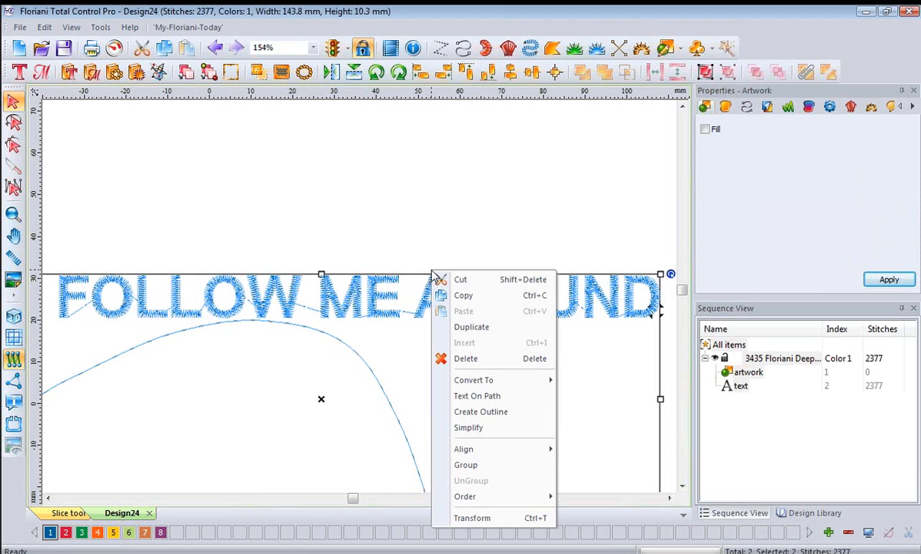
pyautogui.click(478, 397)
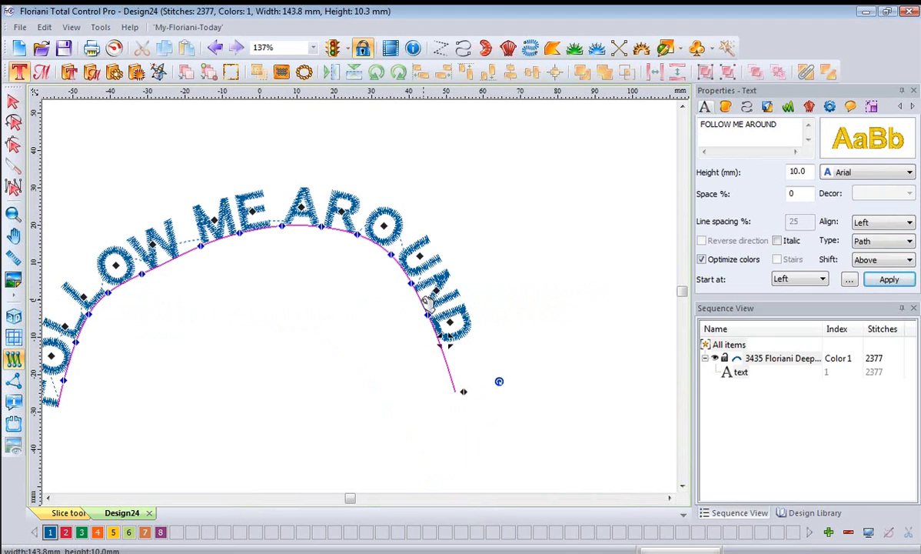
# - Set the path lettering's alignment to Center, apply it, and widen the gap between "FOLLOW" and "ME" along the curve
pyautogui.click(884, 223)
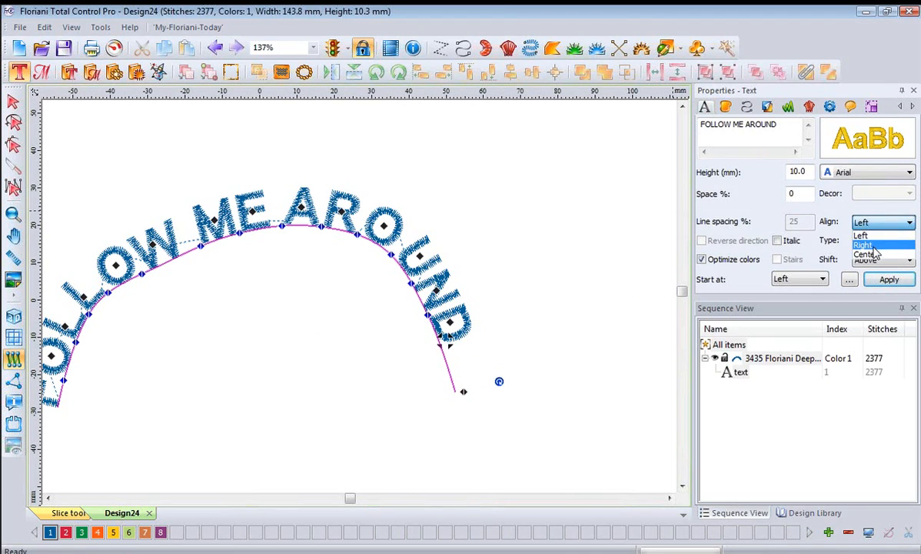
pyautogui.click(876, 248)
pyautogui.click(885, 277)
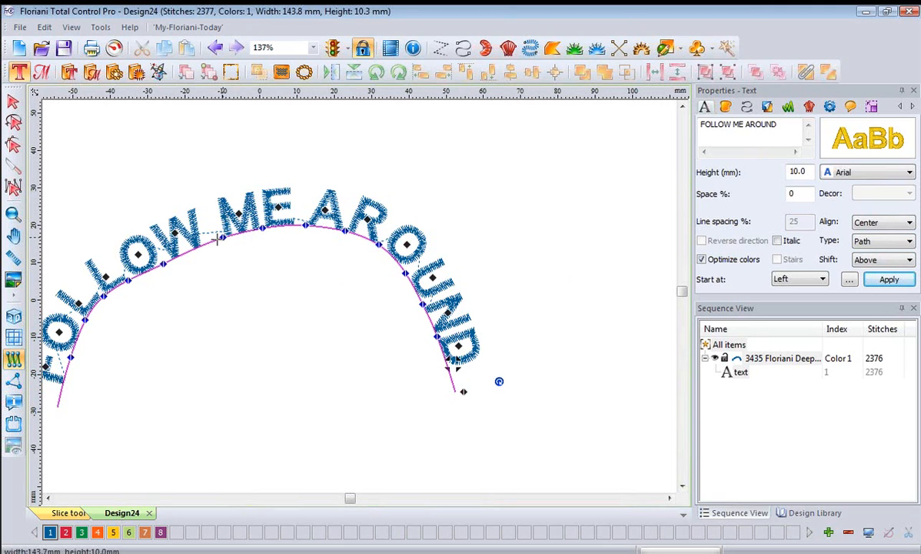
pyautogui.moveTo(223, 238); pyautogui.dragTo(283, 216)
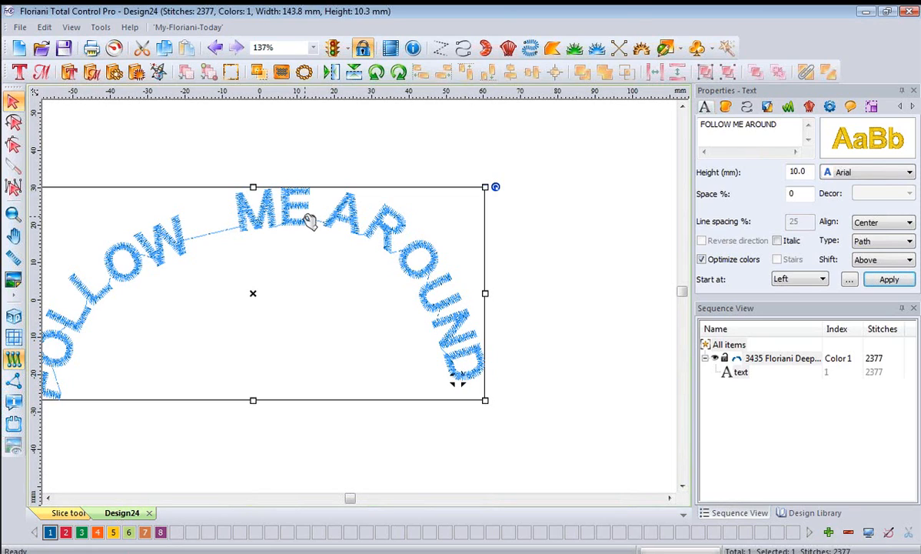
# - Close Design24 without saving its changes and start another blank design
pyautogui.click(20, 26)
pyautogui.click(152, 158)
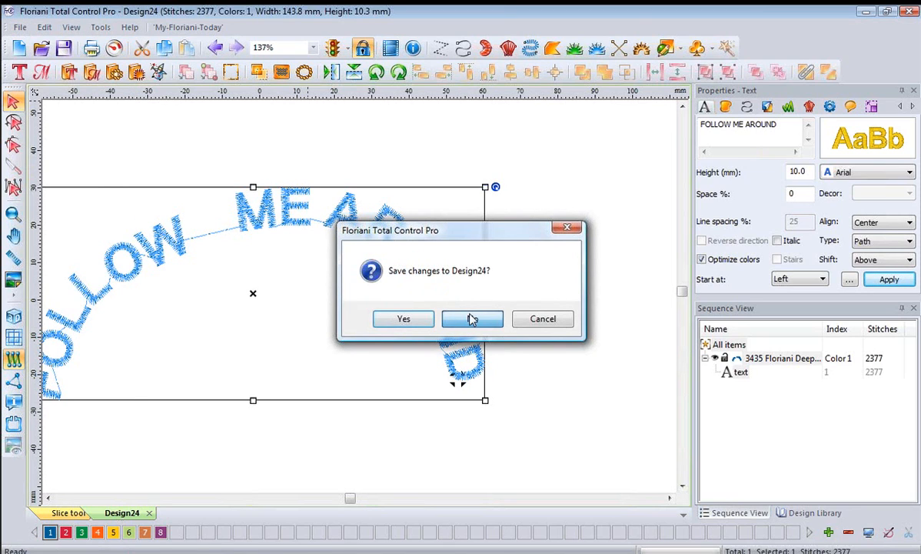
pyautogui.click(473, 319)
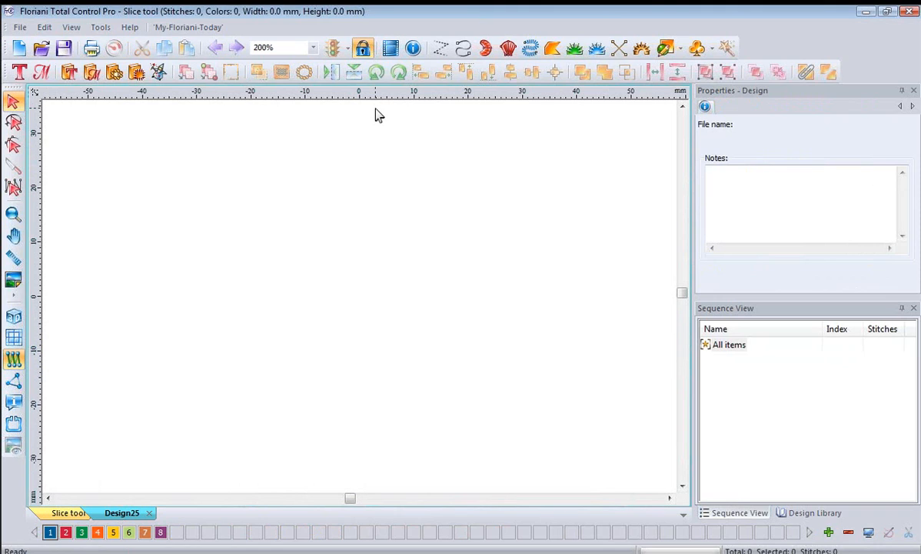
# - Place a text object on the Design25 canvas, enter "TUE TYPE TEXT" as its text, and set the height to 15 mm
pyautogui.click(19, 72)
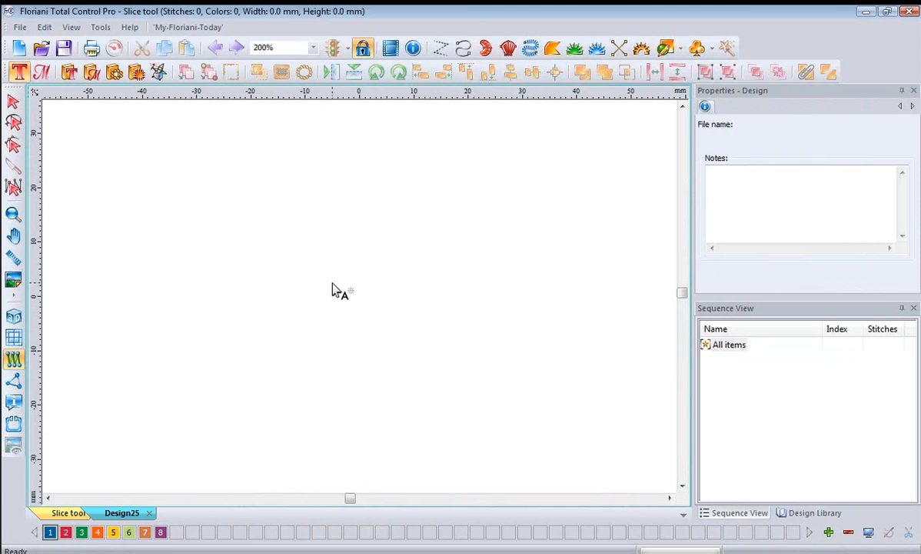
pyautogui.click(356, 286)
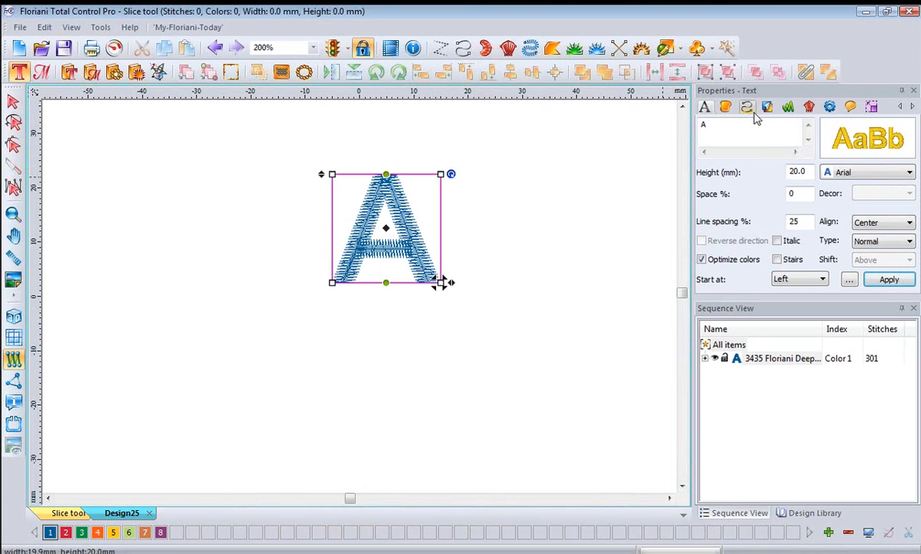
pyautogui.moveTo(727, 128); pyautogui.dragTo(553, 146)
pyautogui.write('T')
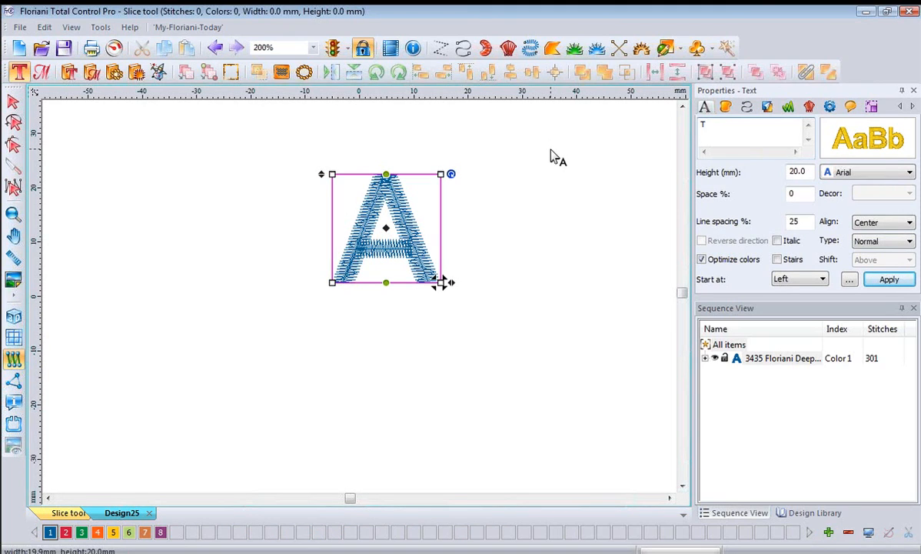
pyautogui.write('UE TYPE TEXT')
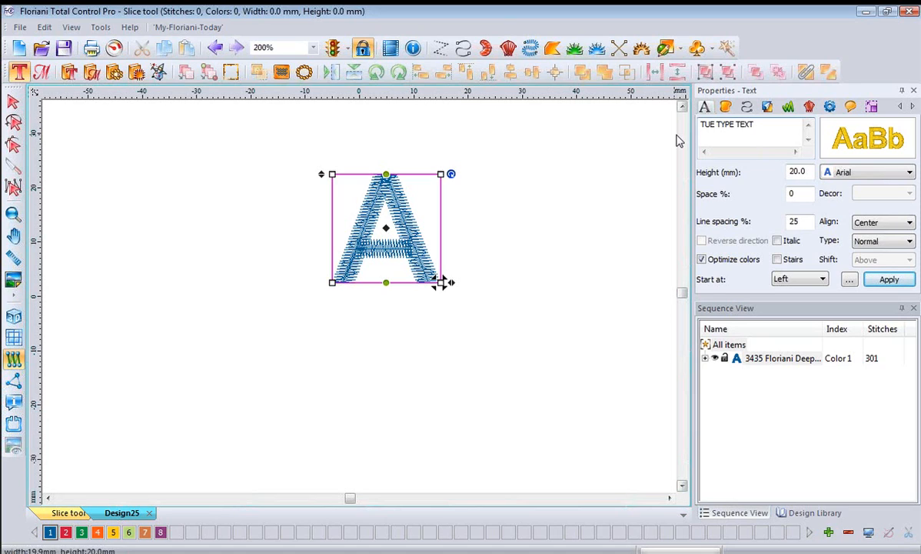
pyautogui.click(806, 171)
pyautogui.moveTo(807, 171); pyautogui.dragTo(743, 162)
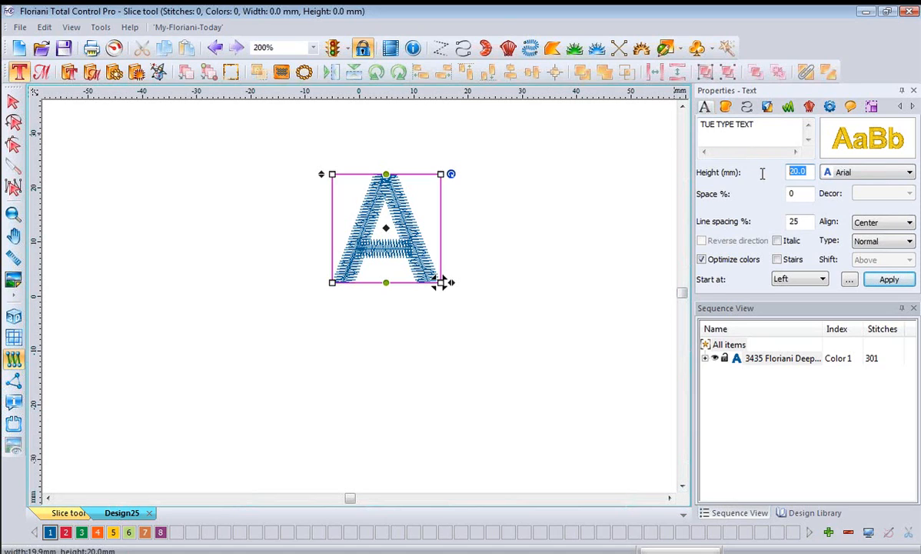
pyautogui.write('15')
pyautogui.click(908, 221)
pyautogui.click(908, 221)
pyautogui.click(910, 242)
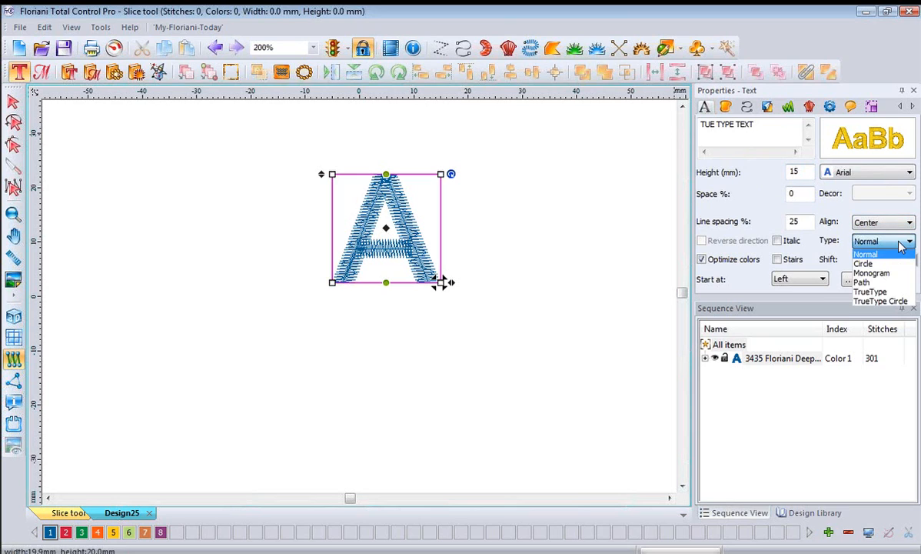
pyautogui.click(876, 293)
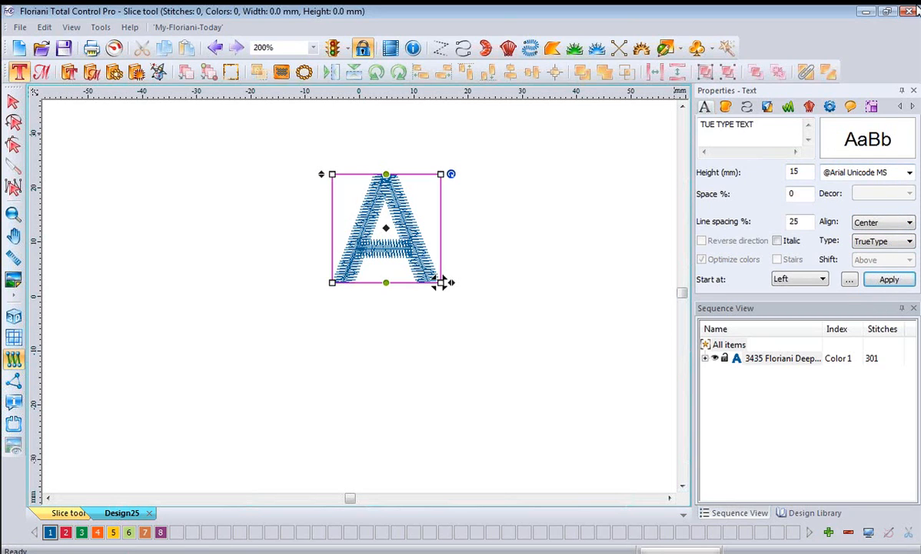
pyautogui.click(909, 173)
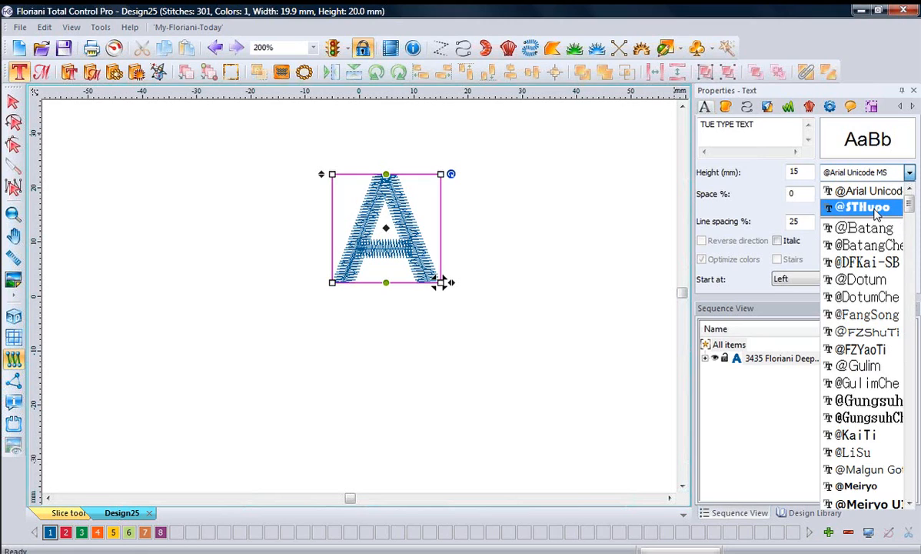
pyautogui.click(876, 214)
pyautogui.click(885, 283)
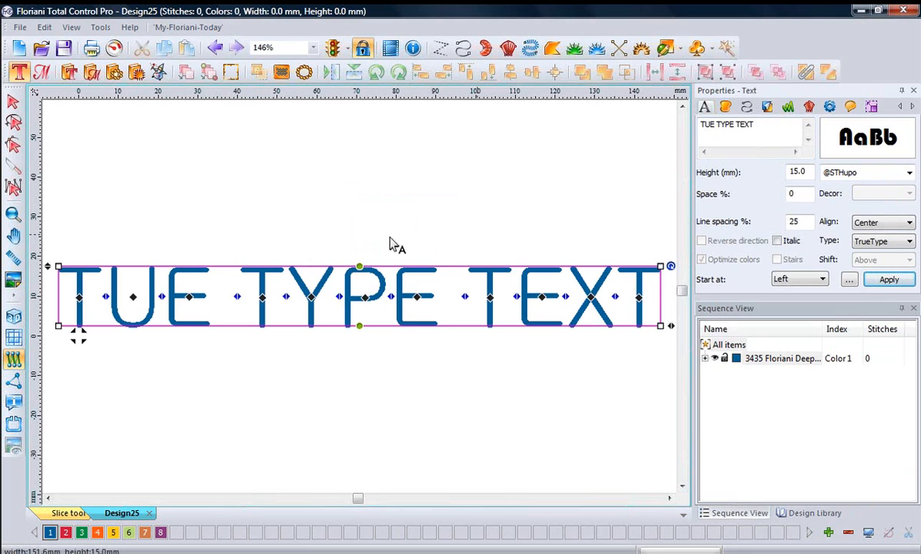
# - Convert the selected "TUE TYPE TEXT" TrueType lettering to Satin stitches in color 2 and deselect it
pyautogui.click(15, 103)
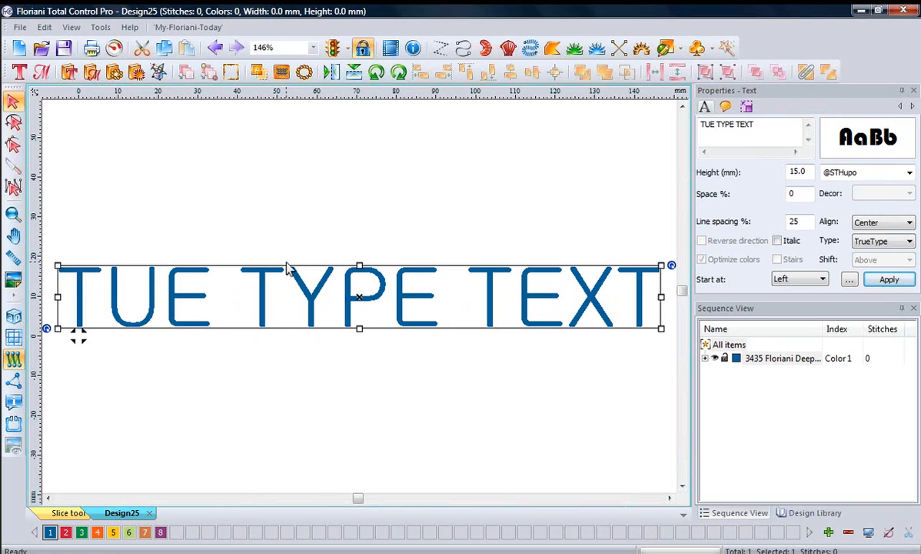
pyautogui.rightClick(289, 267)
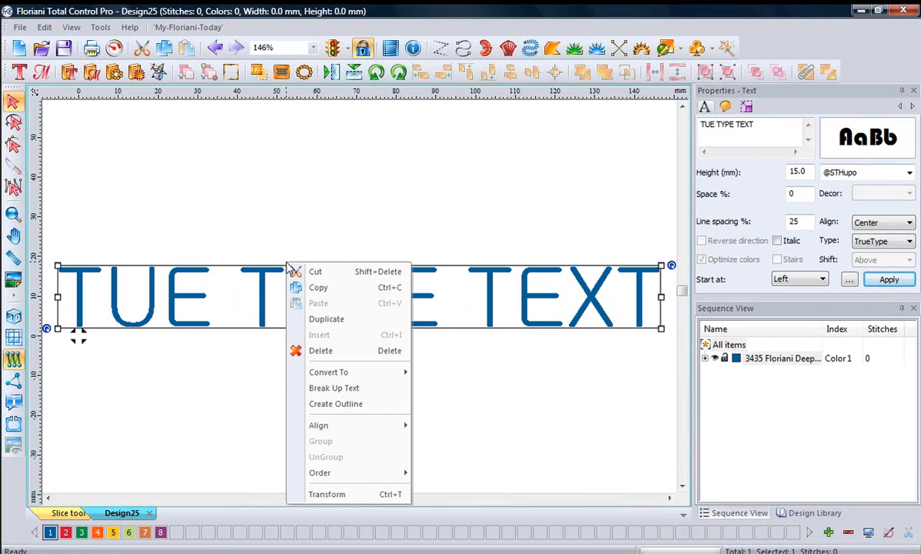
pyautogui.moveTo(360, 372)
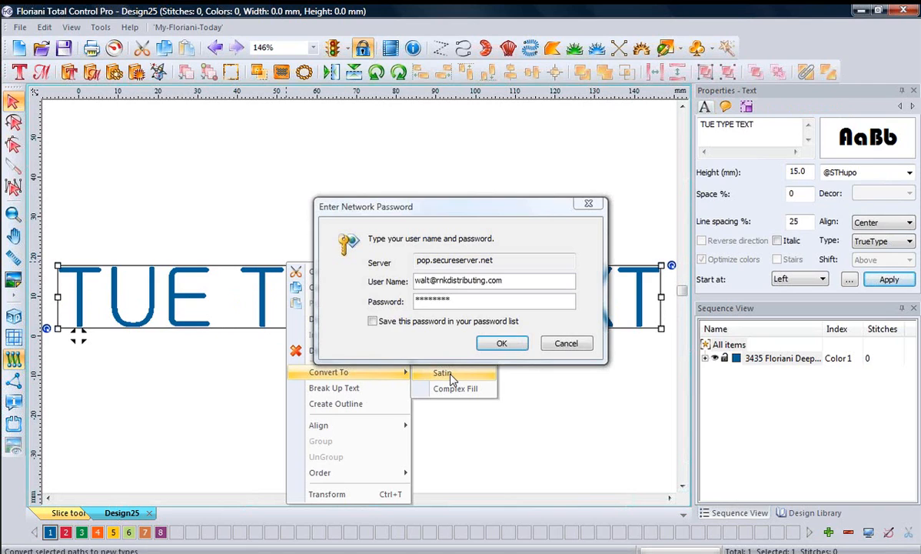
pyautogui.click(567, 345)
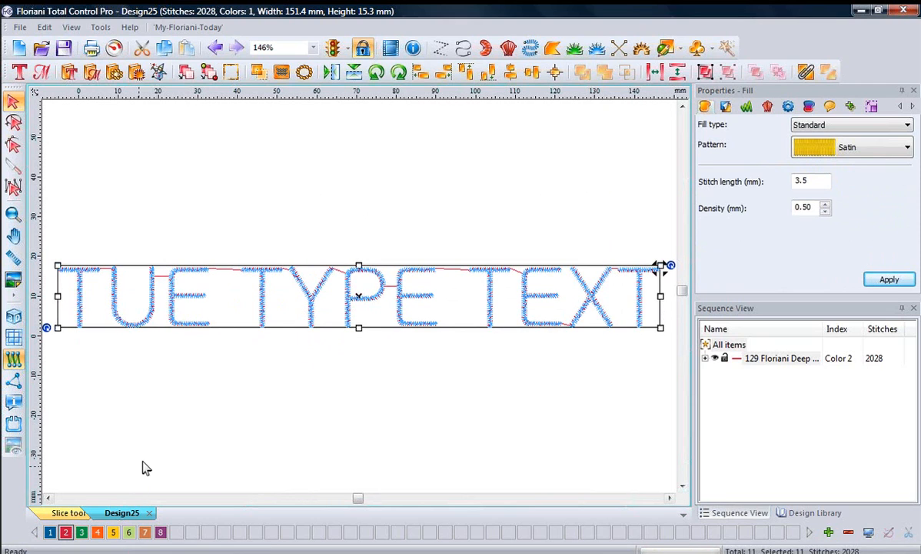
pyautogui.click(140, 435)
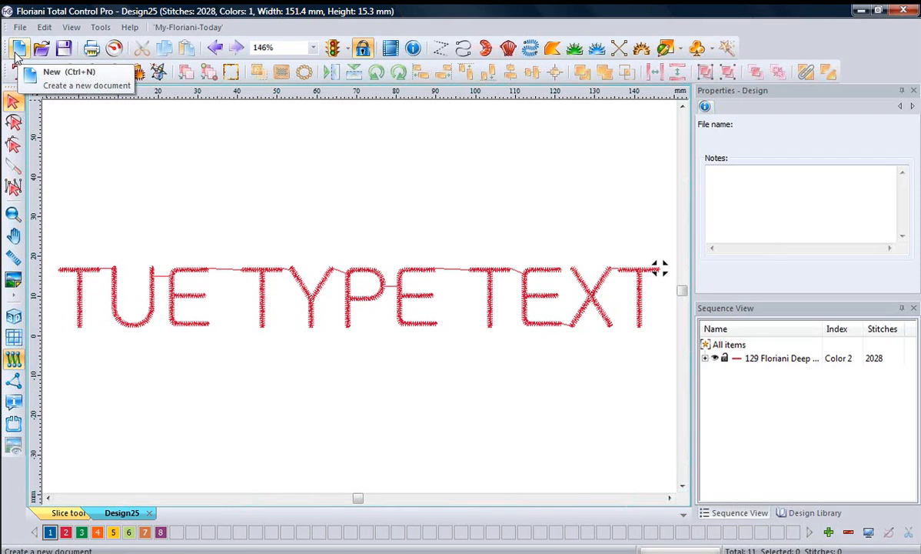
# - Select all the satin letters and change their color 2 thread to FU03 from the Floriani thread chart
pyautogui.click(162, 271)
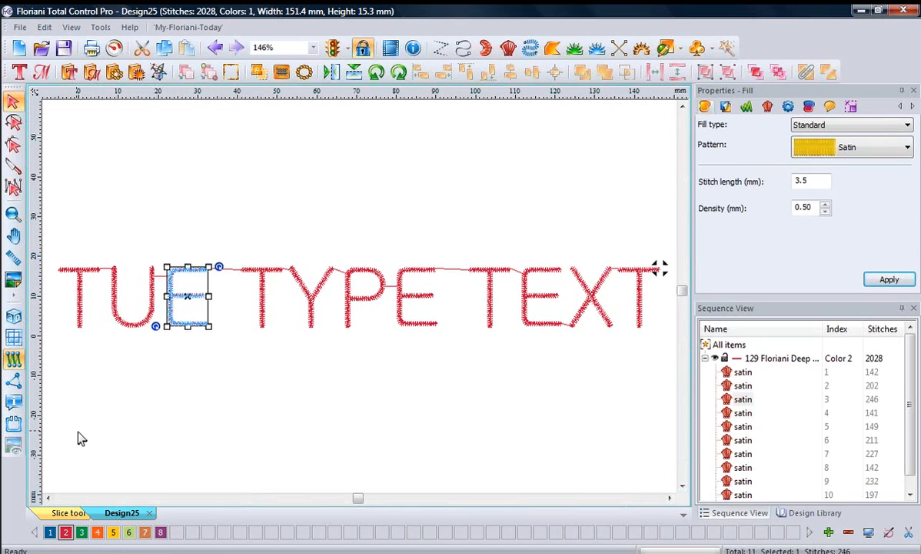
pyautogui.click(77, 279)
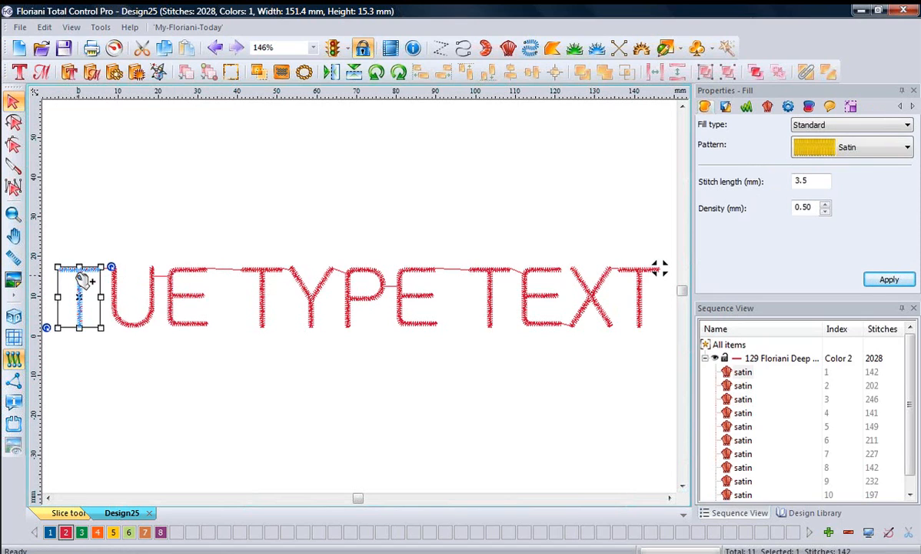
pyautogui.hotkey('ctrl', 'a')
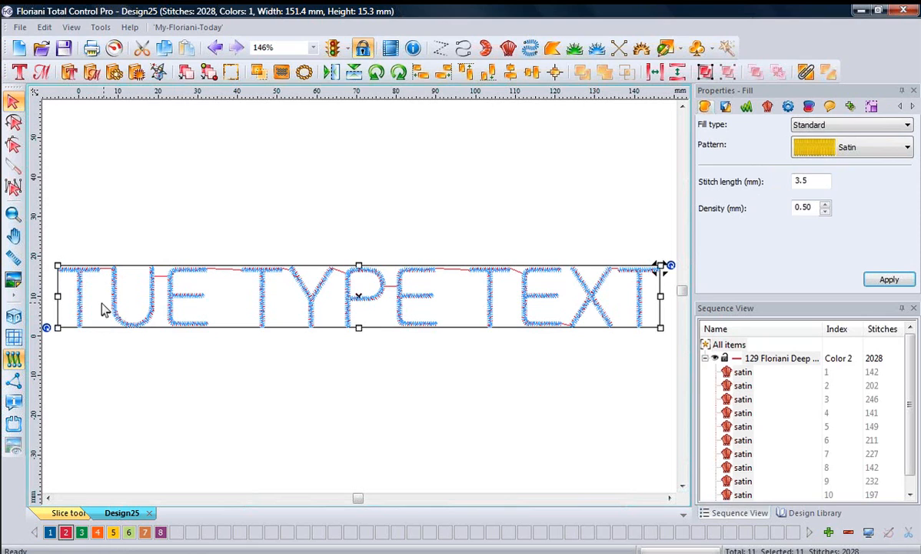
pyautogui.doubleClick(65, 533)
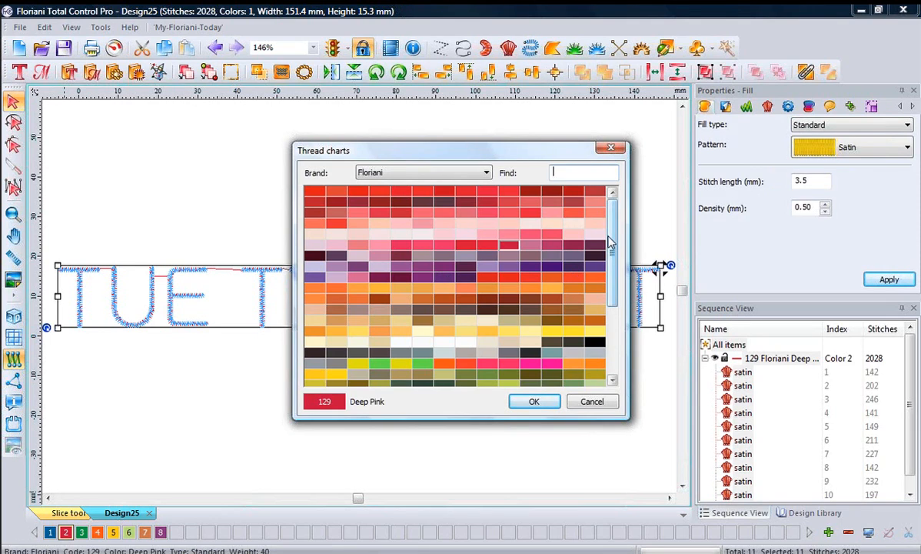
pyautogui.moveTo(612, 264); pyautogui.dragTo(613, 350)
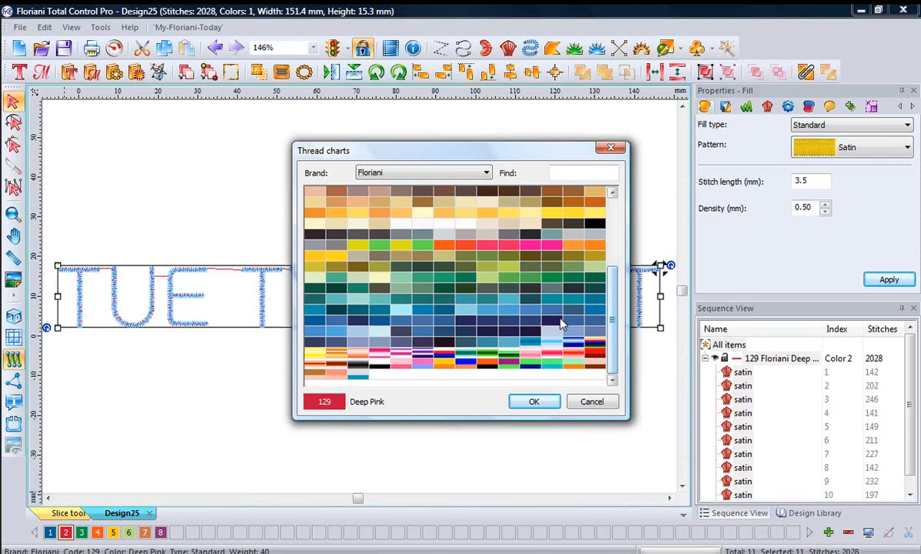
pyautogui.click(425, 364)
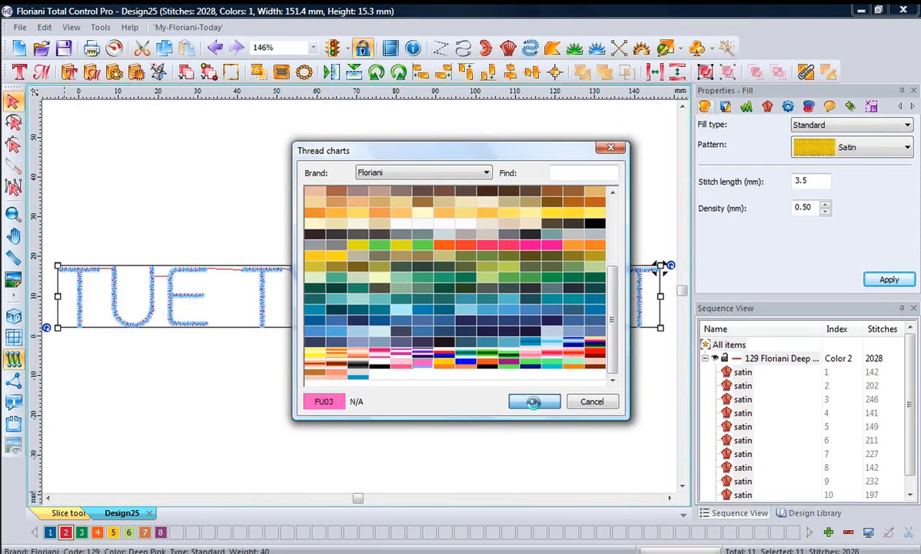
pyautogui.click(533, 403)
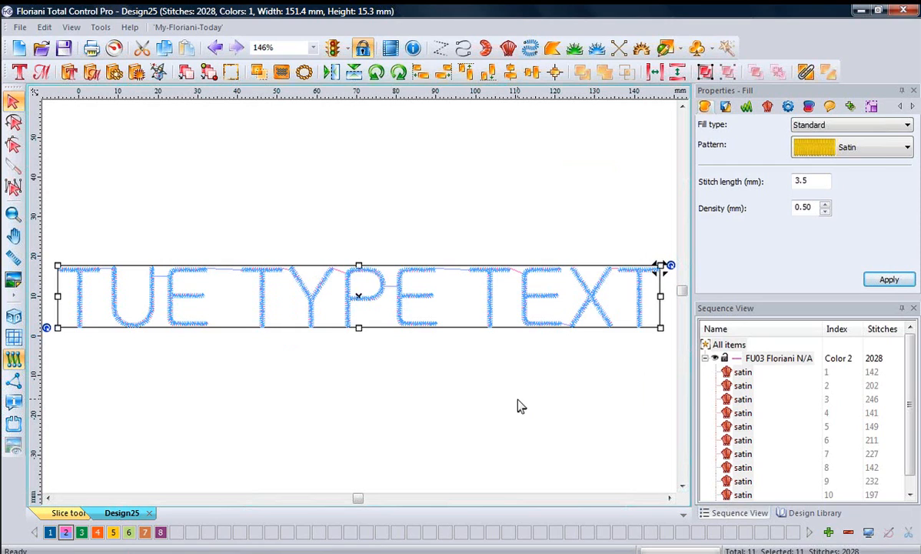
pyautogui.click(330, 408)
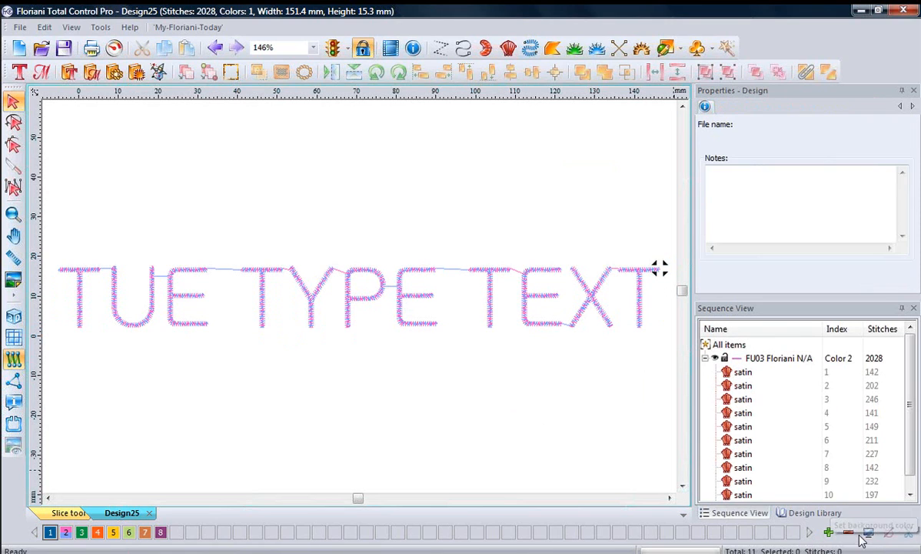
# - Set the design background color to a light gray
pyautogui.click(870, 534)
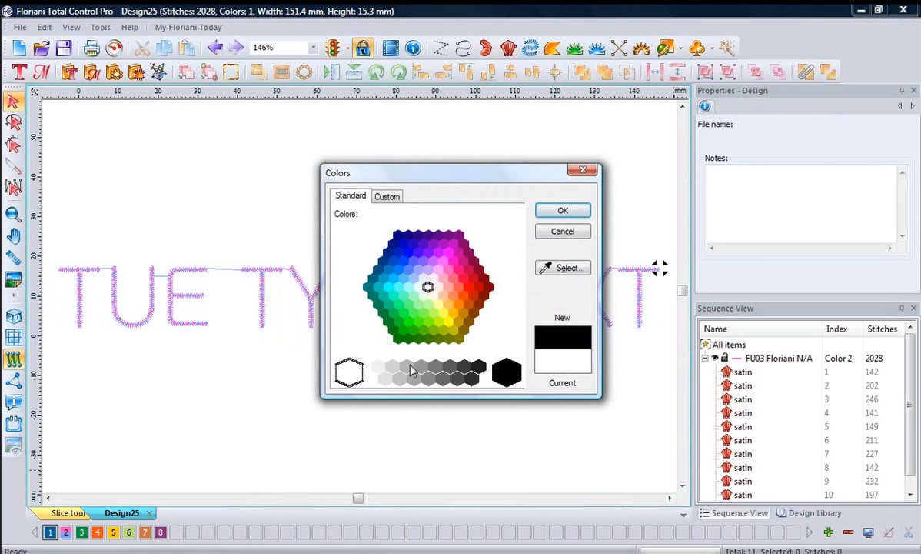
pyautogui.click(406, 368)
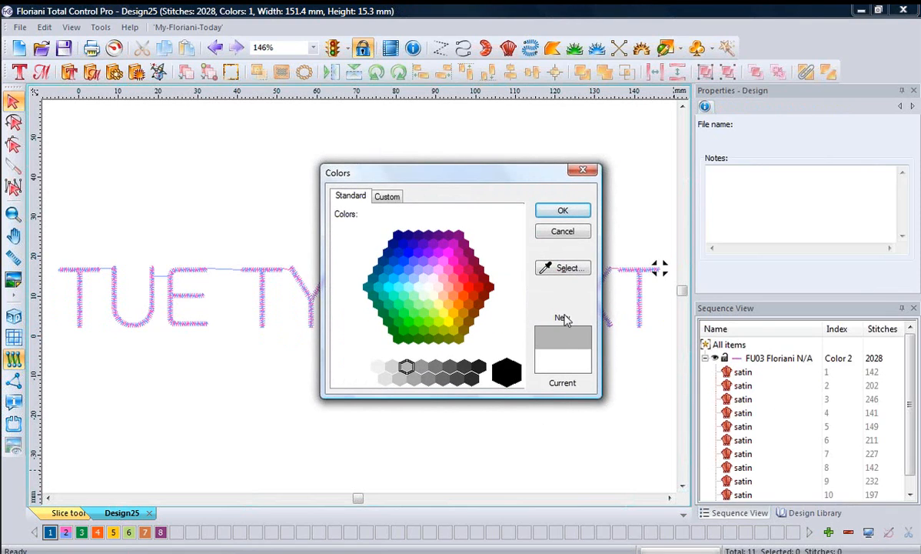
pyautogui.click(563, 212)
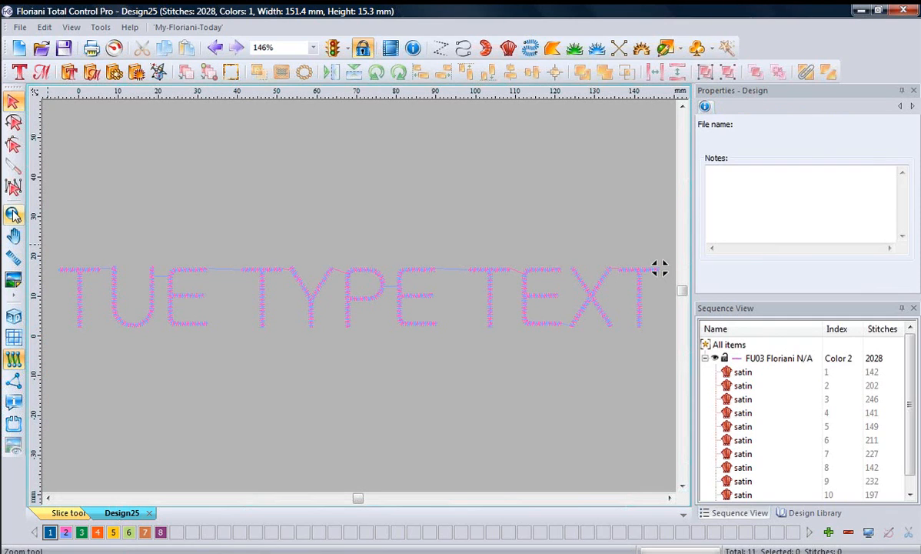
# - Examine the stitches around the letter E of "TUE" close up in the 3D view
pyautogui.click(16, 215)
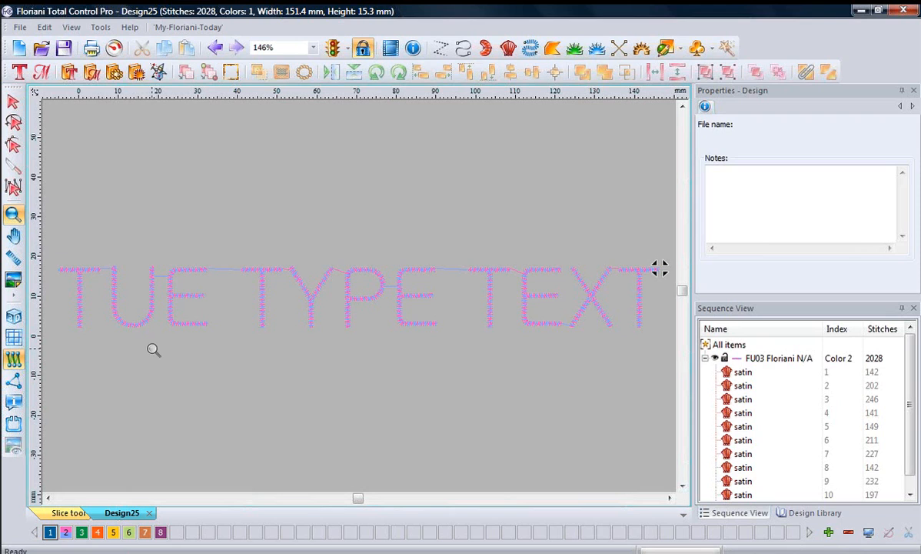
pyautogui.moveTo(153, 348); pyautogui.dragTo(235, 232)
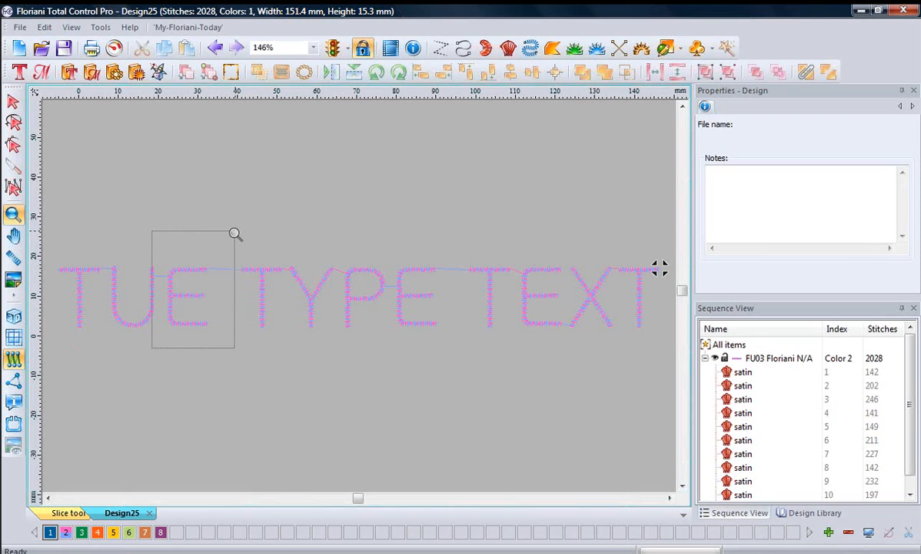
pyautogui.click(13, 317)
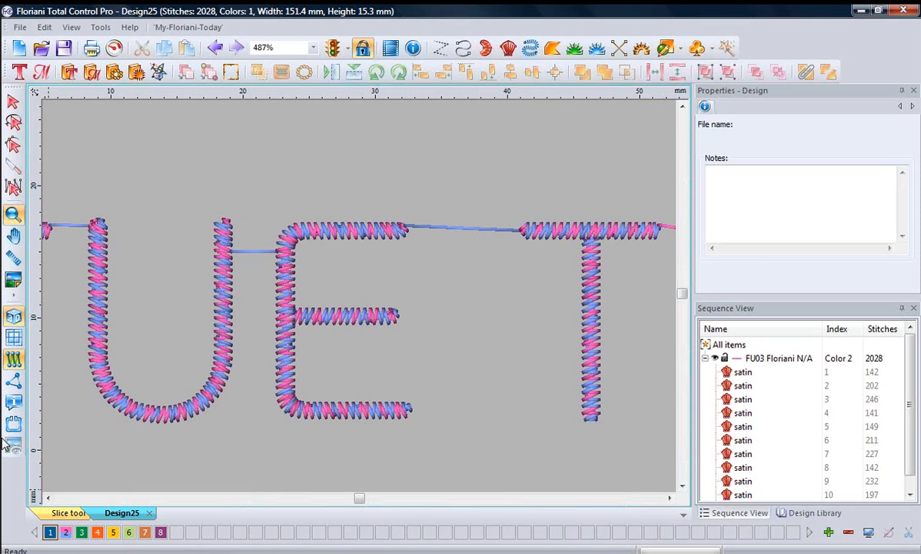
pyautogui.click(13, 144)
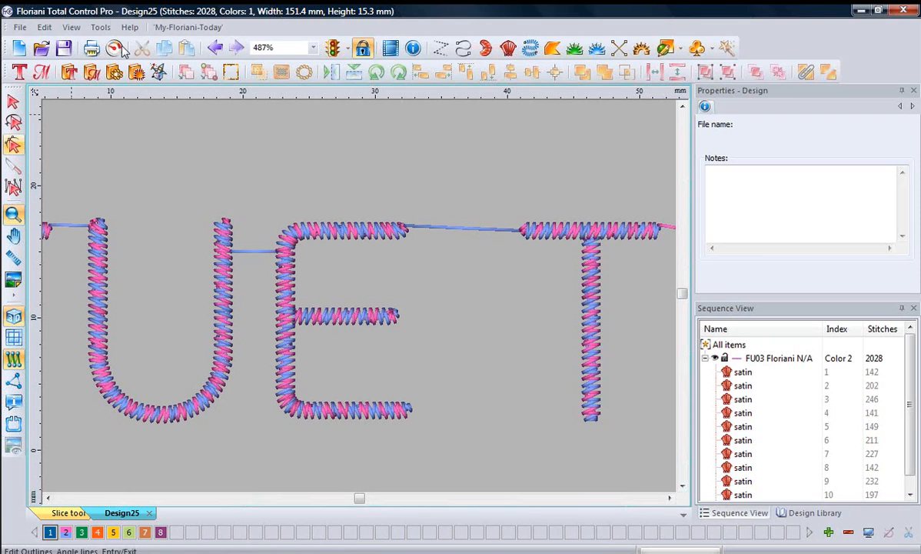
# - Start another blank design
pyautogui.click(19, 48)
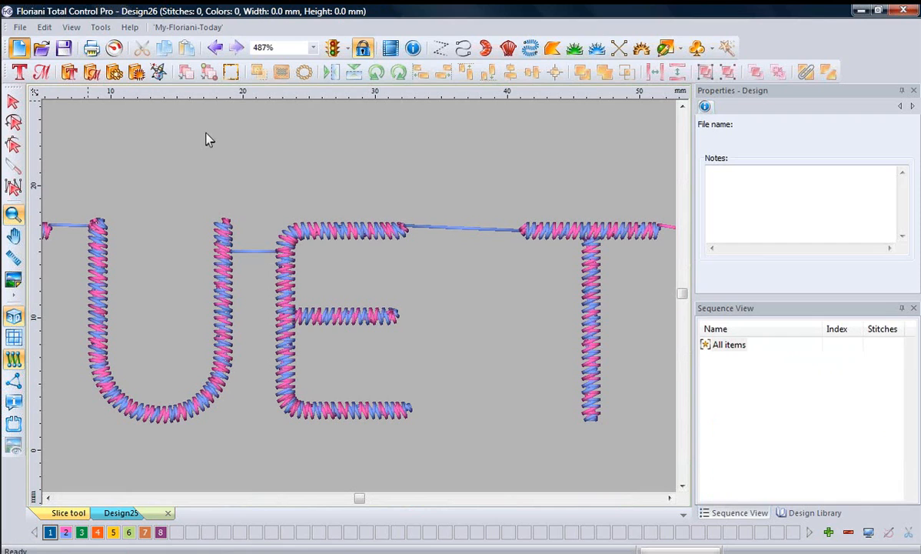
pyautogui.click(19, 72)
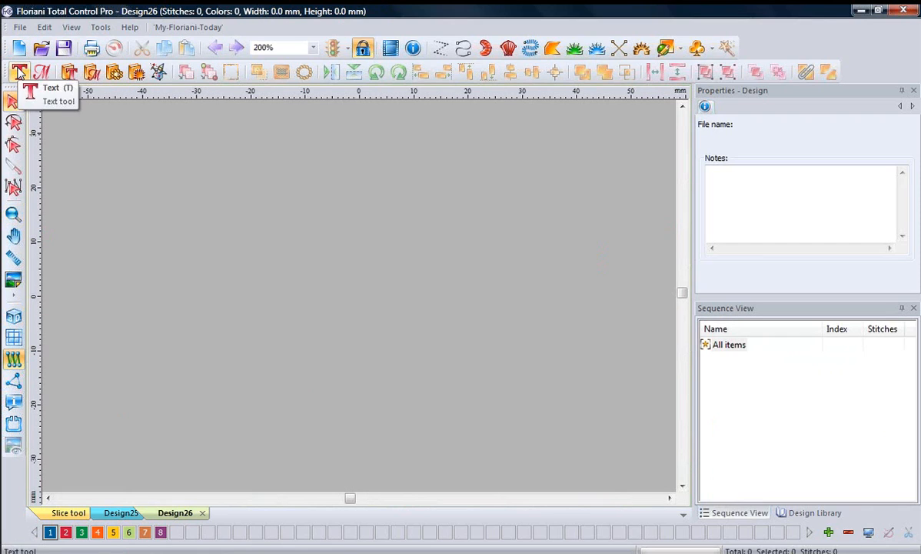
pyautogui.click(300, 314)
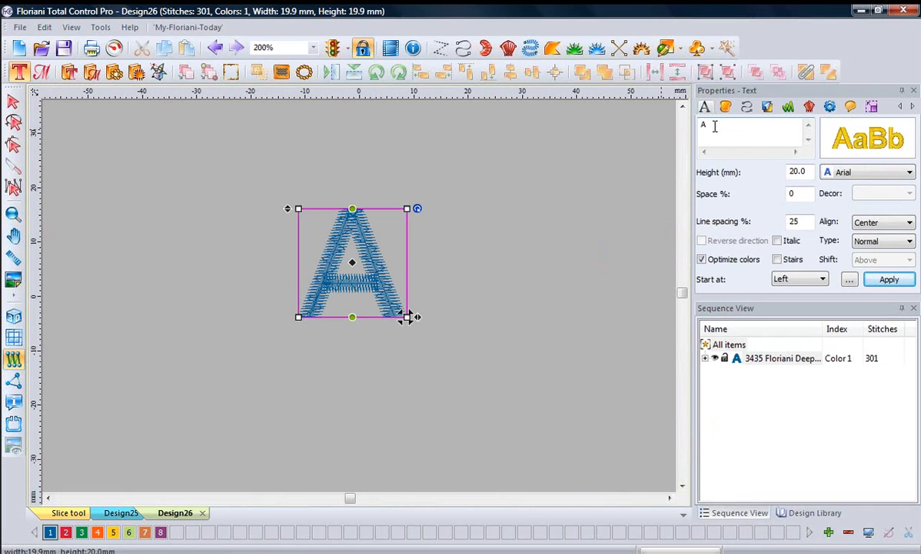
pyautogui.write('L')
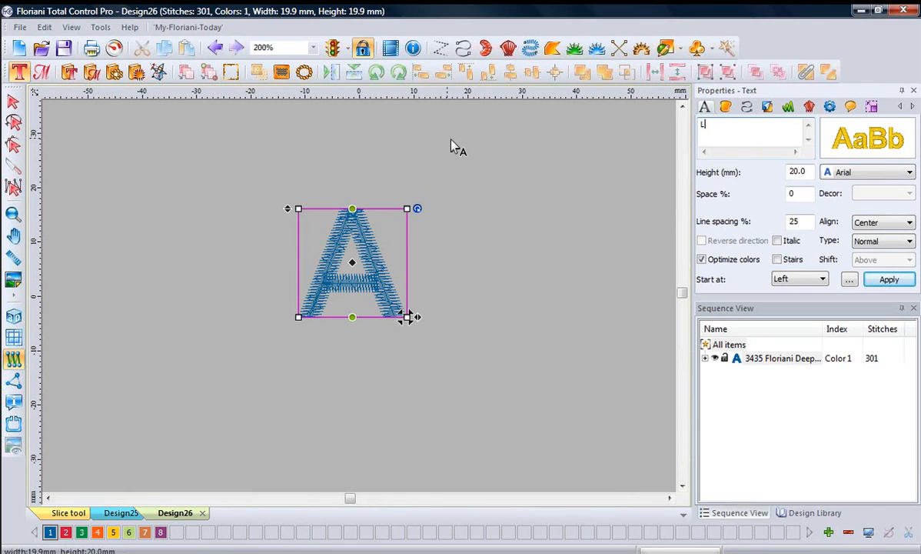
pyautogui.click(893, 281)
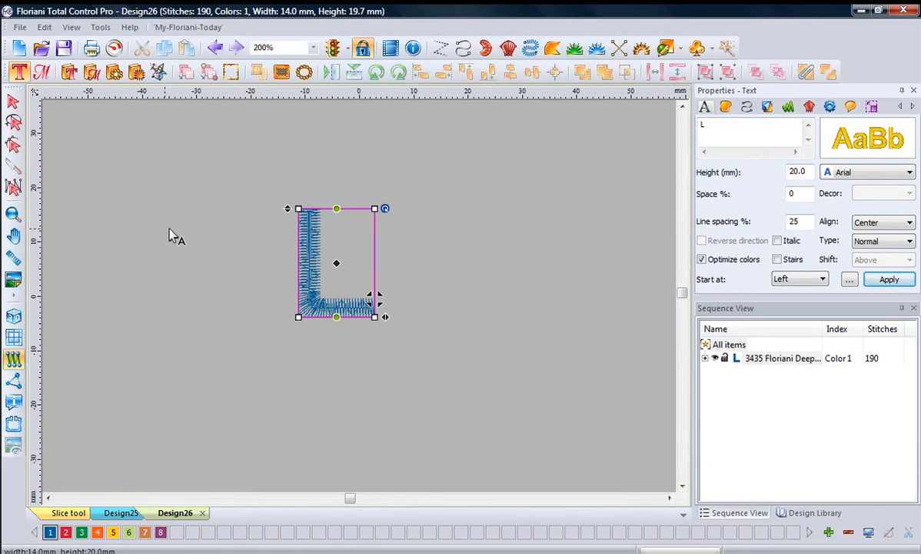
pyautogui.click(215, 48)
pyautogui.click(214, 49)
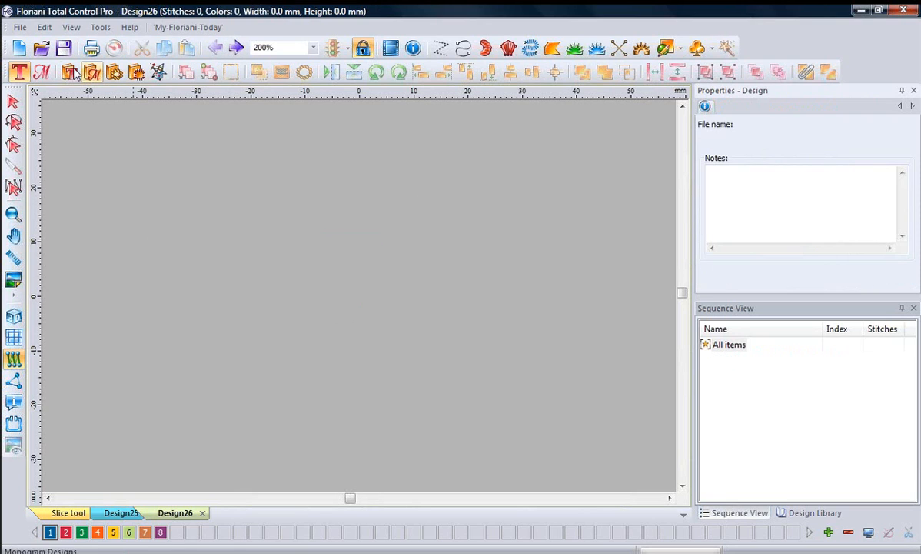
pyautogui.click(19, 74)
pyautogui.click(312, 262)
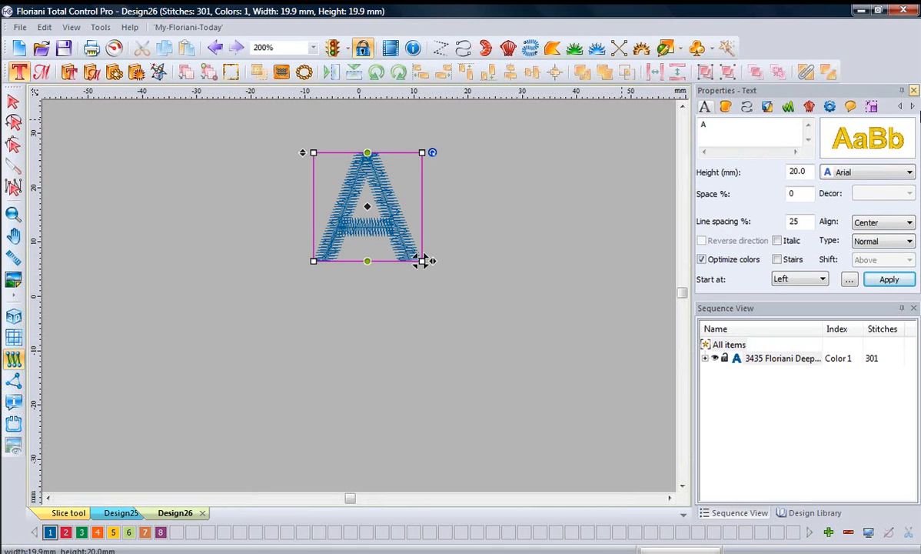
pyautogui.click(883, 241)
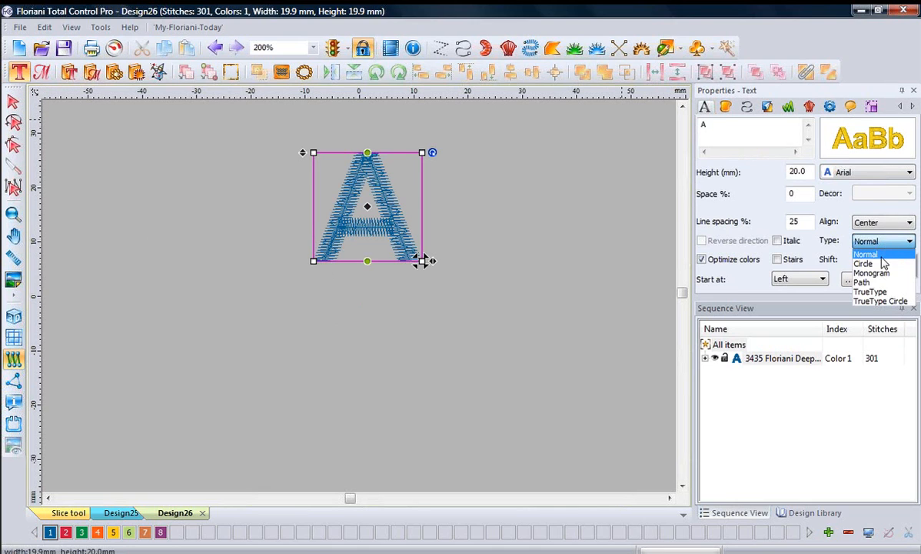
pyautogui.click(873, 292)
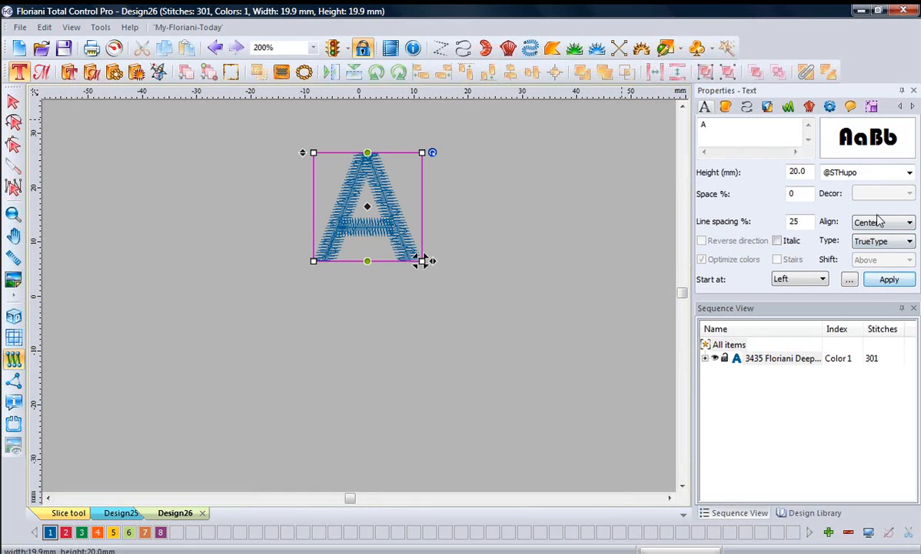
pyautogui.click(909, 173)
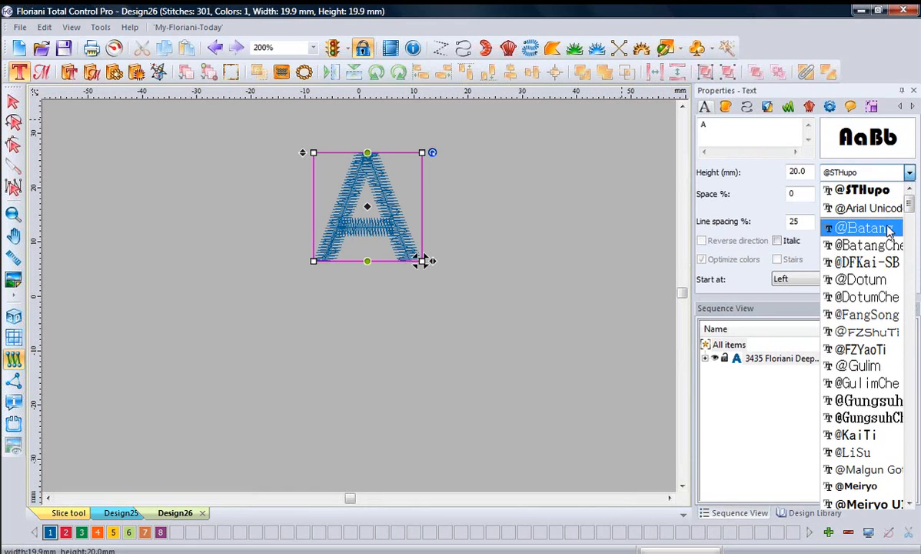
pyautogui.click(858, 209)
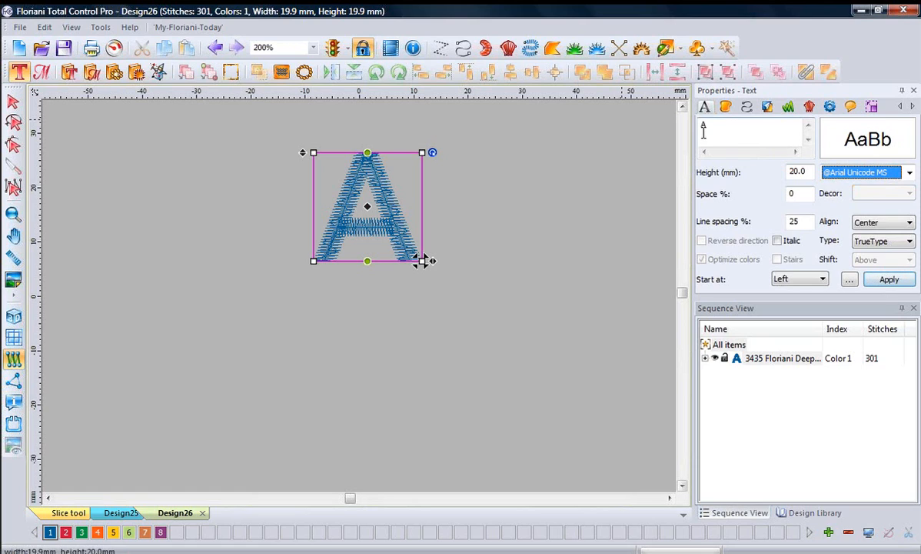
# - Replace the object's text with "L", apply the settings, and deselect the lettering
pyautogui.moveTo(708, 128); pyautogui.dragTo(608, 130)
pyautogui.write('L')
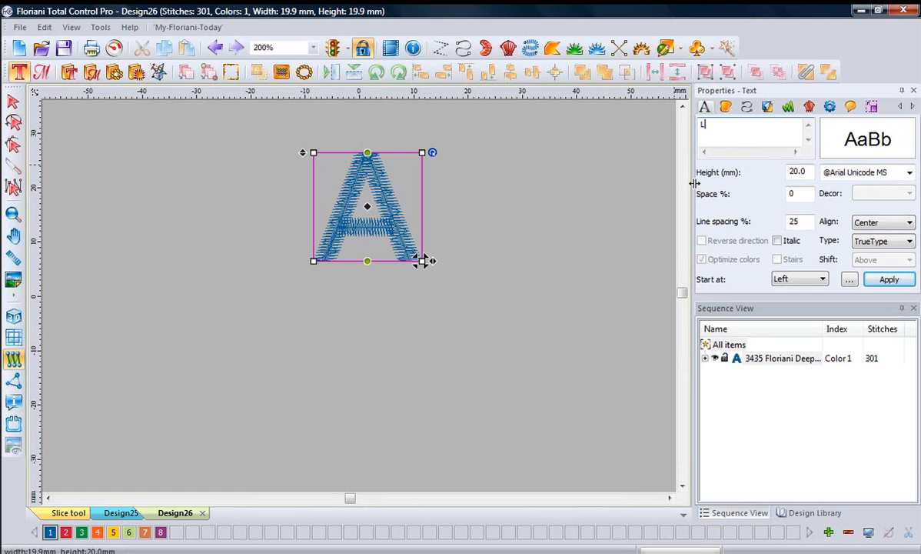
pyautogui.click(888, 279)
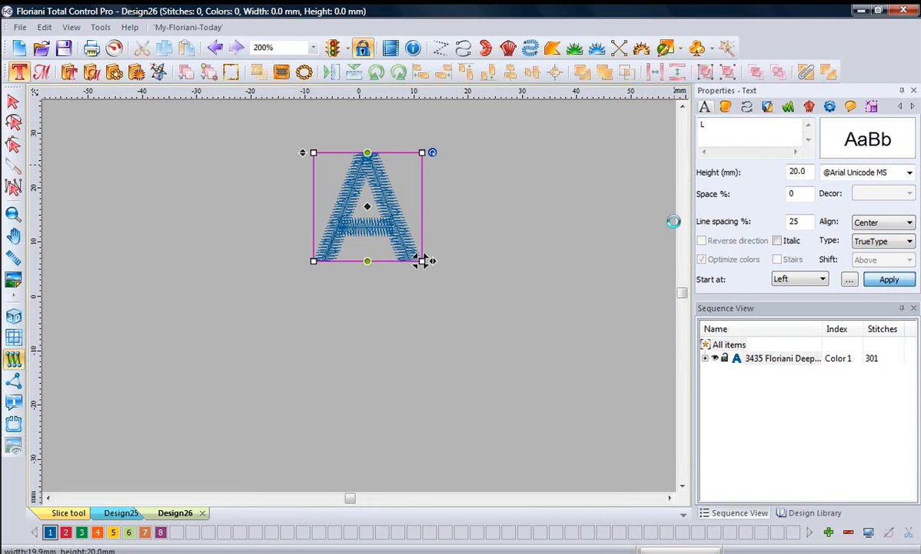
pyautogui.click(95, 239)
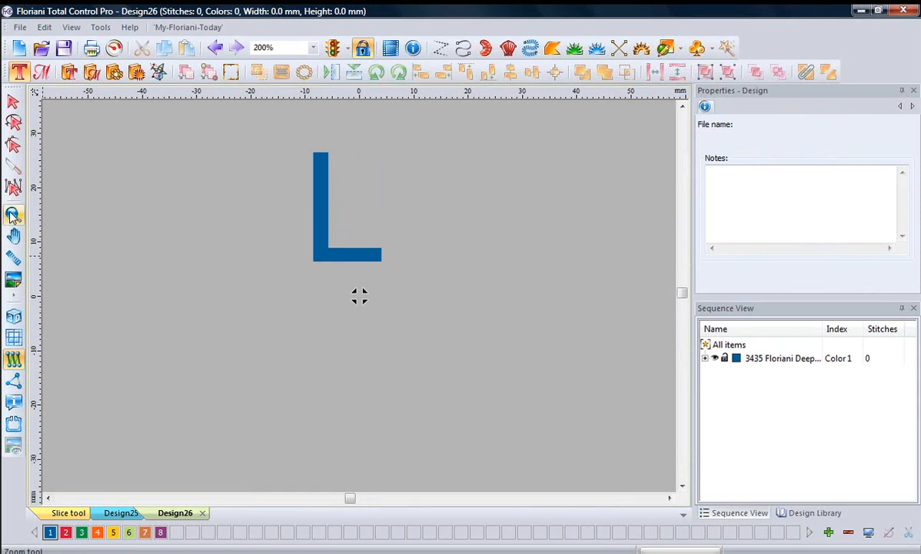
# - Change the design canvas background color to white
pyautogui.click(869, 532)
pyautogui.click(428, 287)
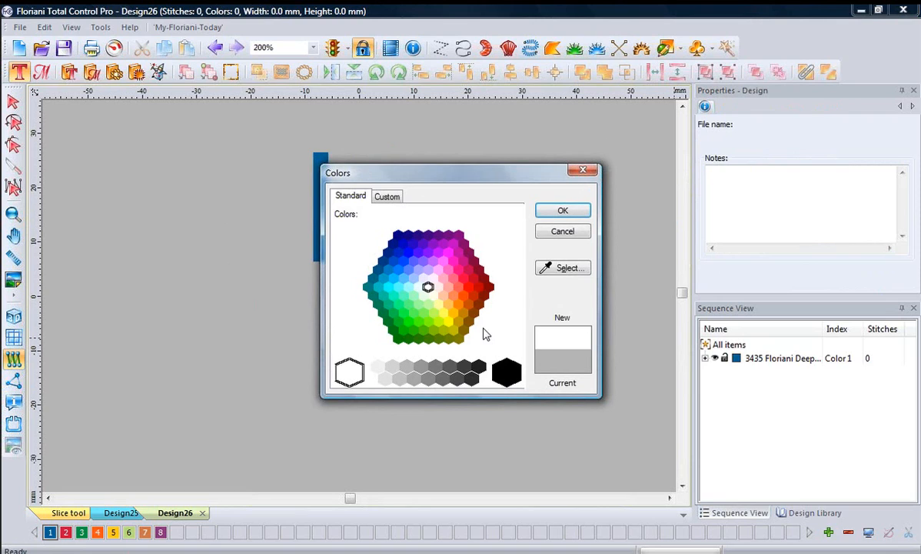
pyautogui.click(562, 212)
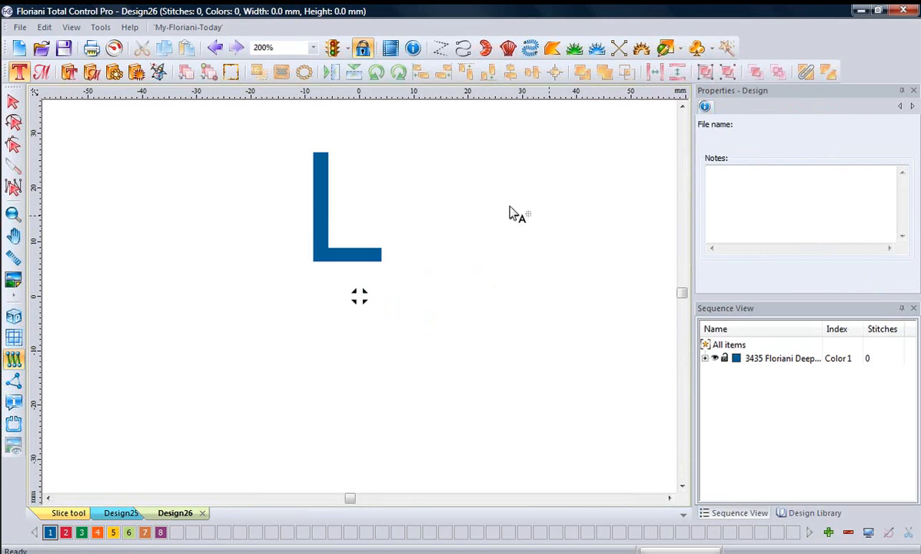
# - Try a satin path along the L's outer corners, about 20 mm tall and 12.5 mm wide, and undo it
pyautogui.click(14, 213)
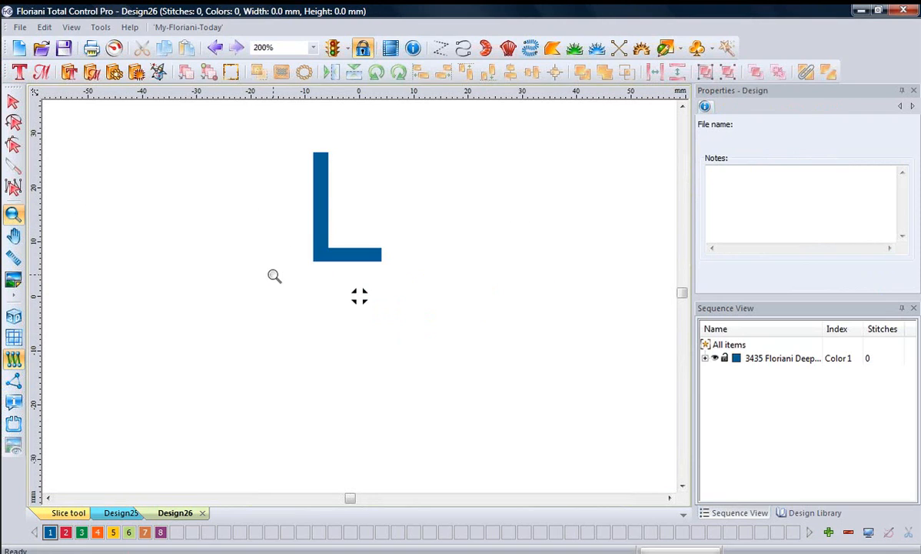
pyautogui.moveTo(271, 275); pyautogui.dragTo(405, 137)
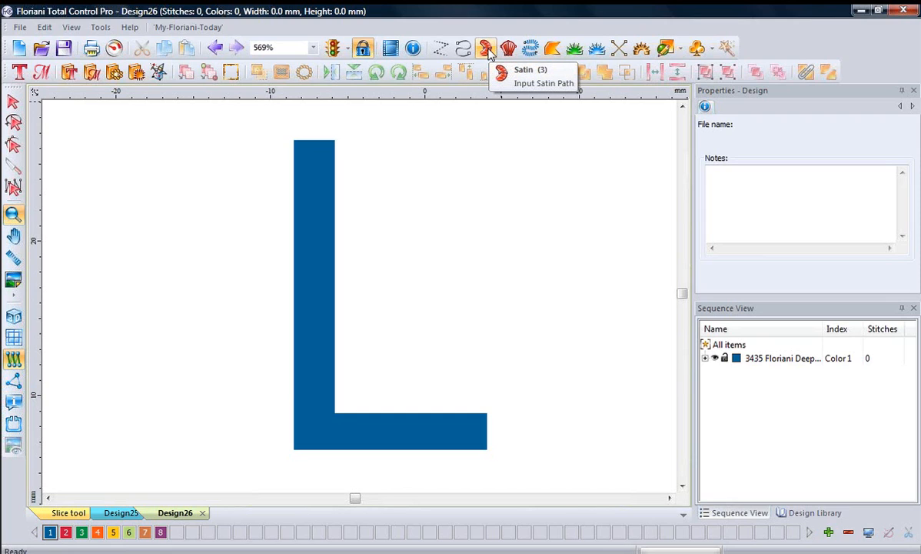
pyautogui.click(487, 49)
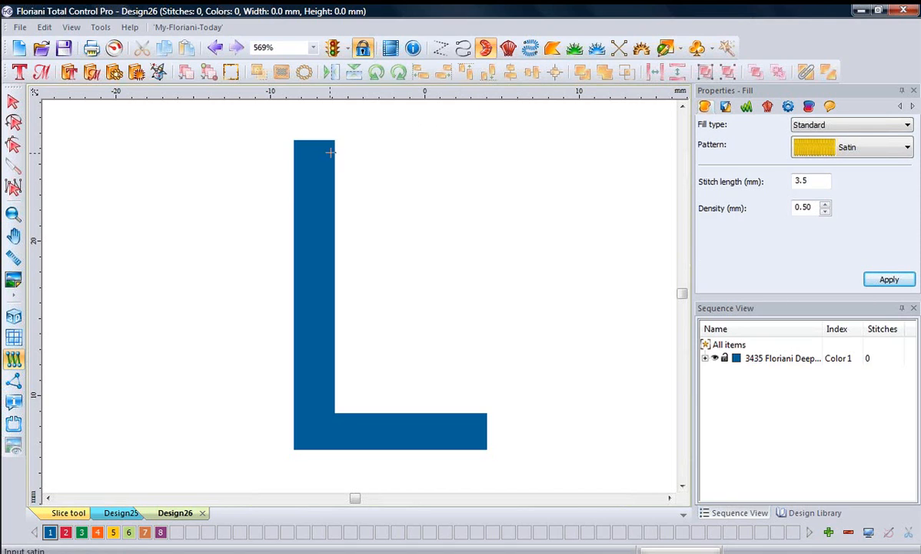
pyautogui.click(293, 139)
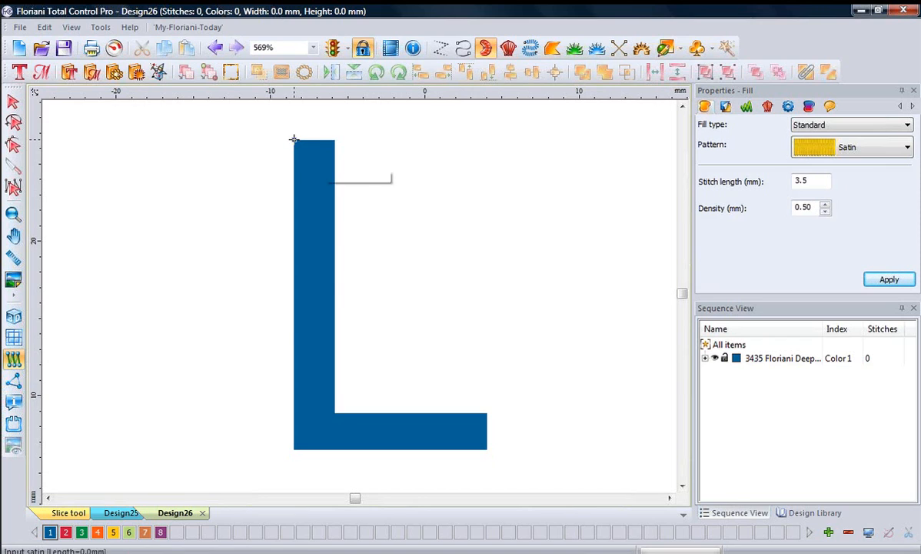
pyautogui.click(294, 450)
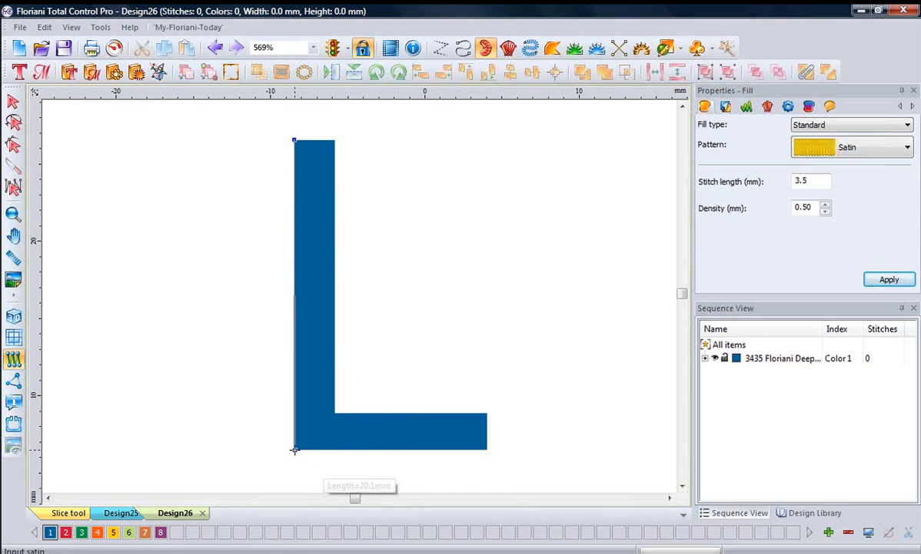
pyautogui.click(486, 447)
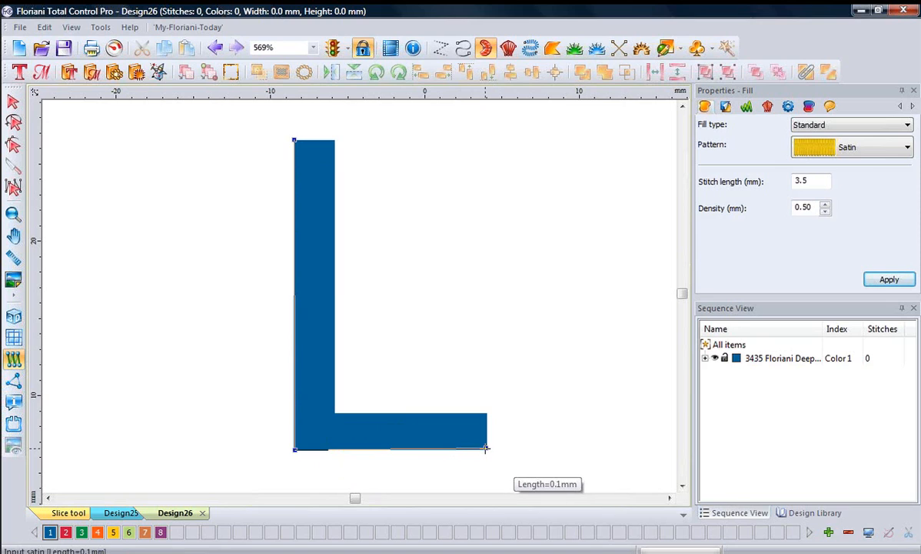
pyautogui.press('Return')
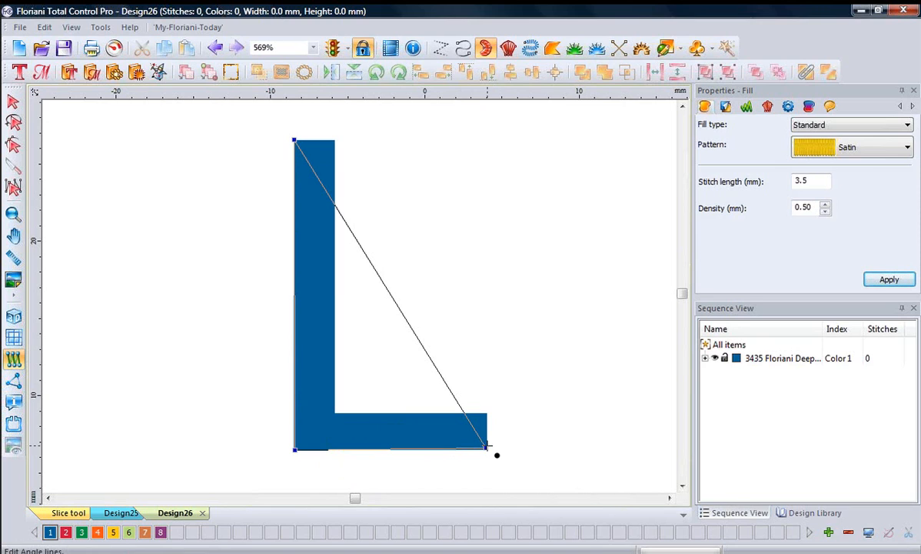
pyautogui.press('Return')
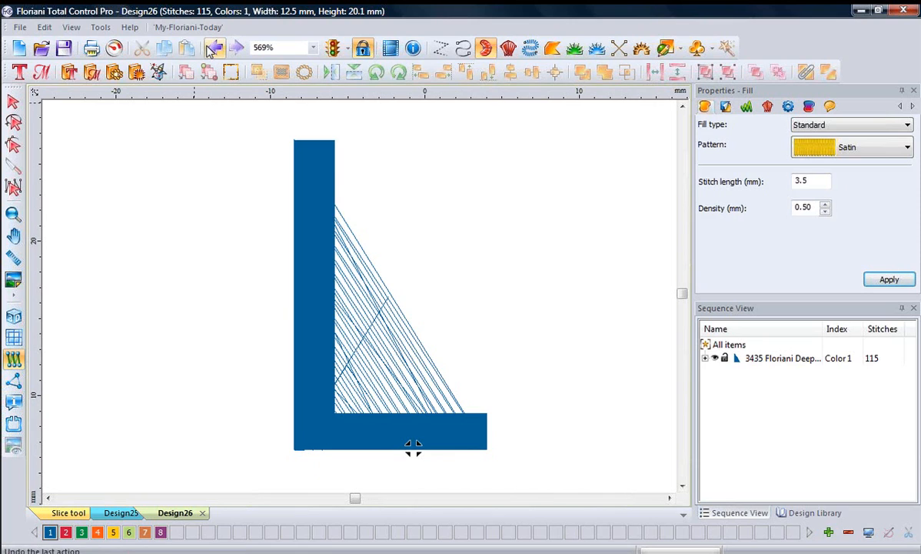
pyautogui.hotkey('ctrl', 'z')
# - Try the satin path again in Deep Pink thread, tracing the L's outer edge from the stem's top to the foot's end
pyautogui.click(65, 532)
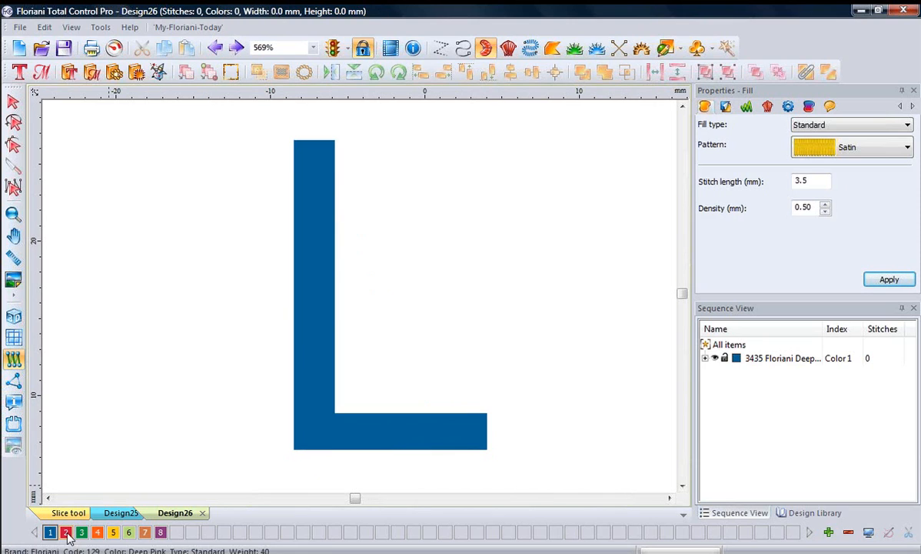
pyautogui.click(293, 139)
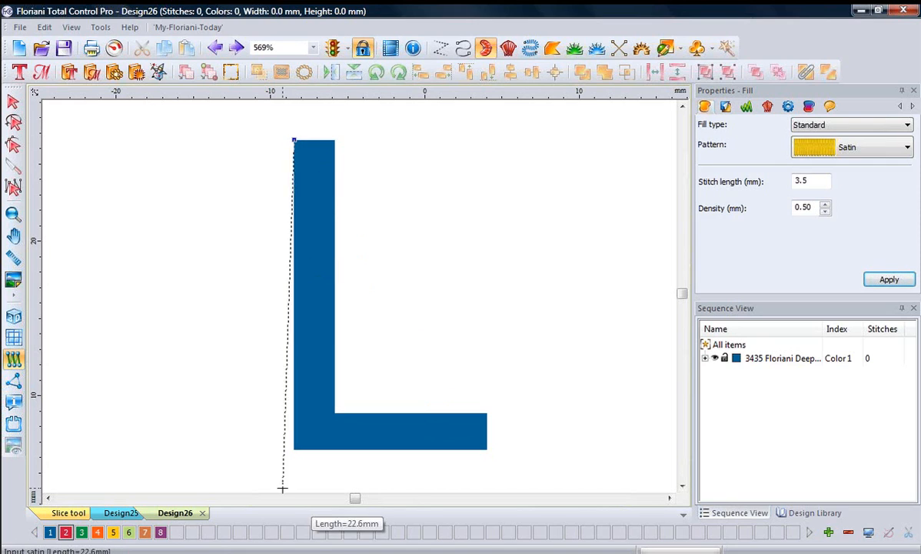
pyautogui.click(293, 448)
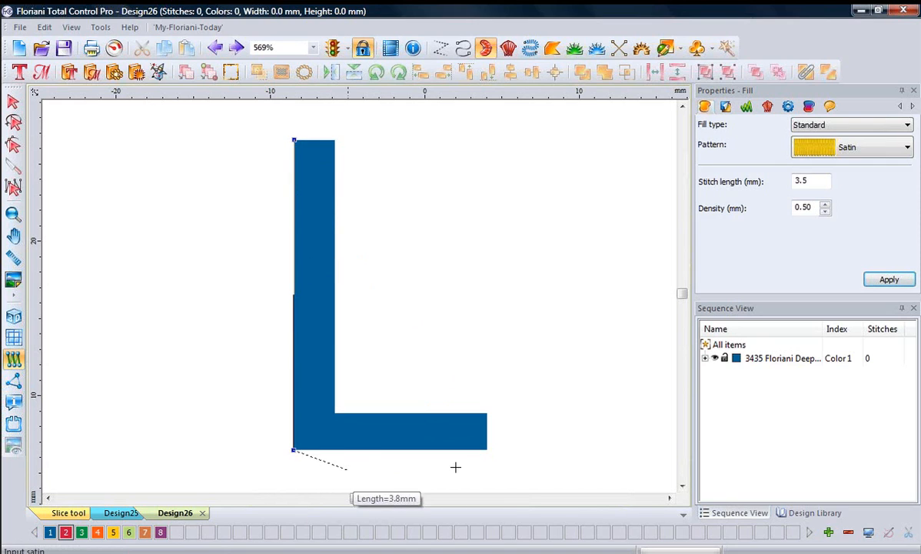
pyautogui.click(486, 448)
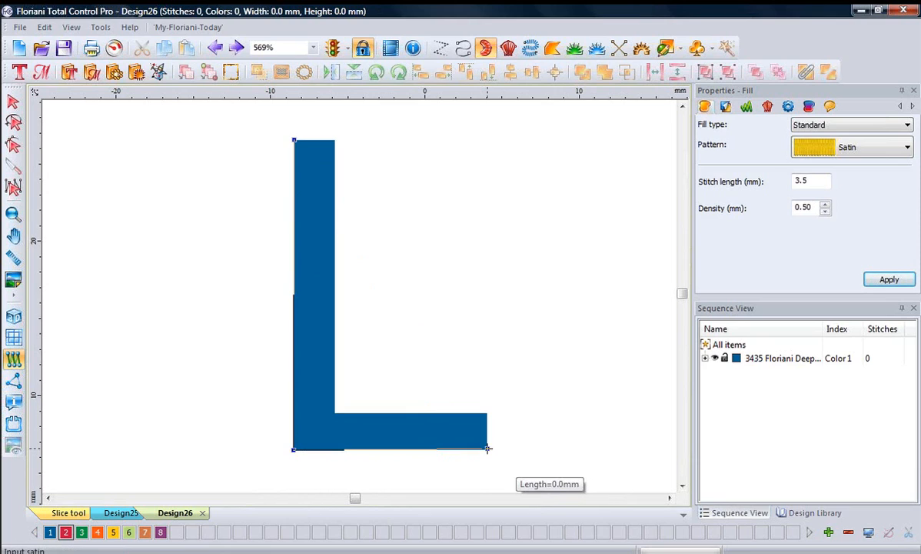
pyautogui.press('Return')
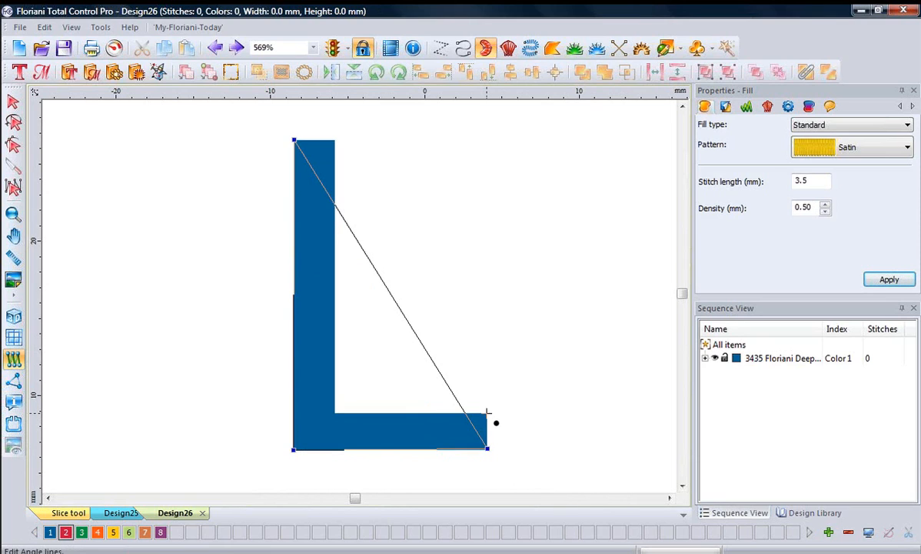
# - Turn off the single-line option for satin in the general digitizing options
pyautogui.click(99, 29)
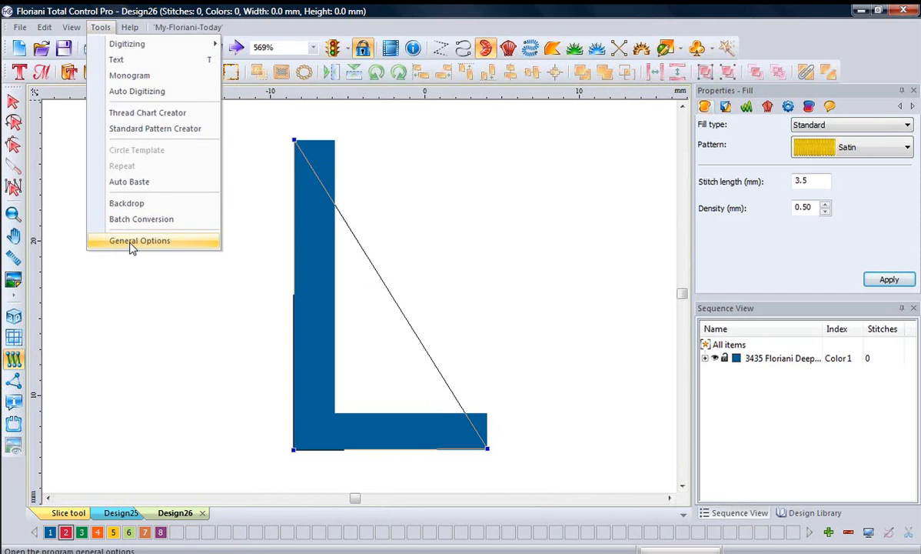
pyautogui.click(134, 240)
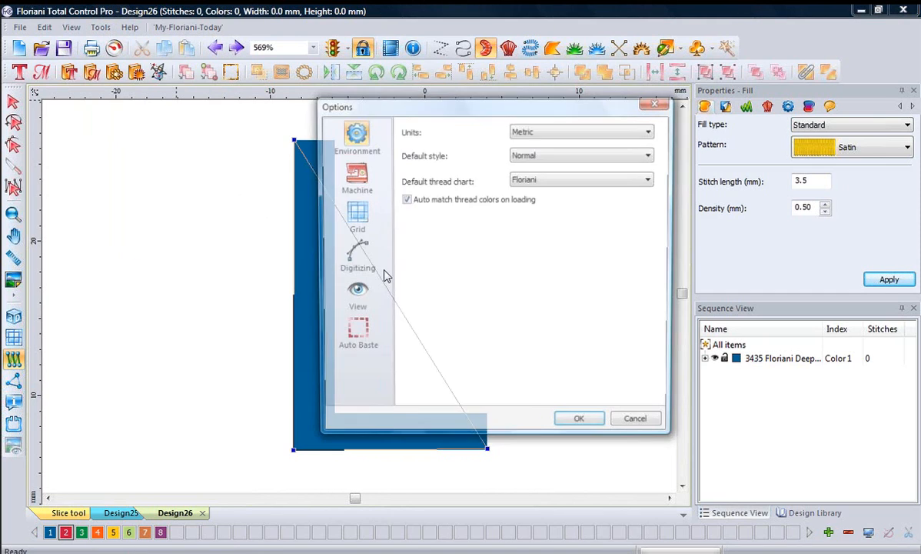
pyautogui.click(355, 254)
pyautogui.click(412, 244)
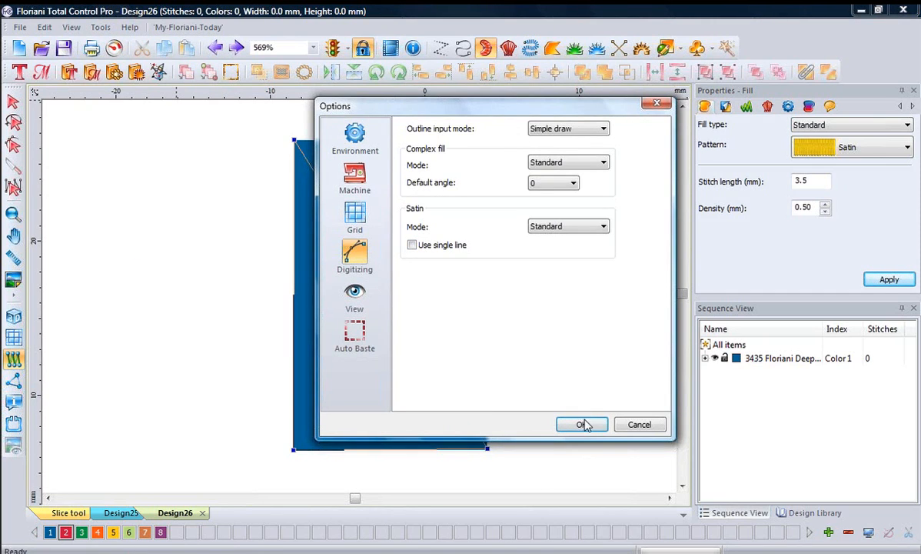
pyautogui.click(582, 424)
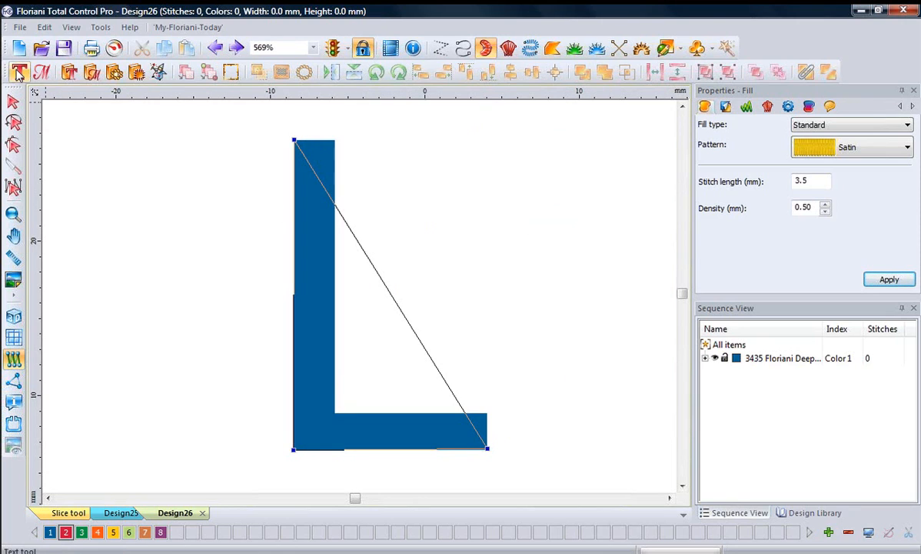
# - Undo the last changes in Design26
pyautogui.click(215, 48)
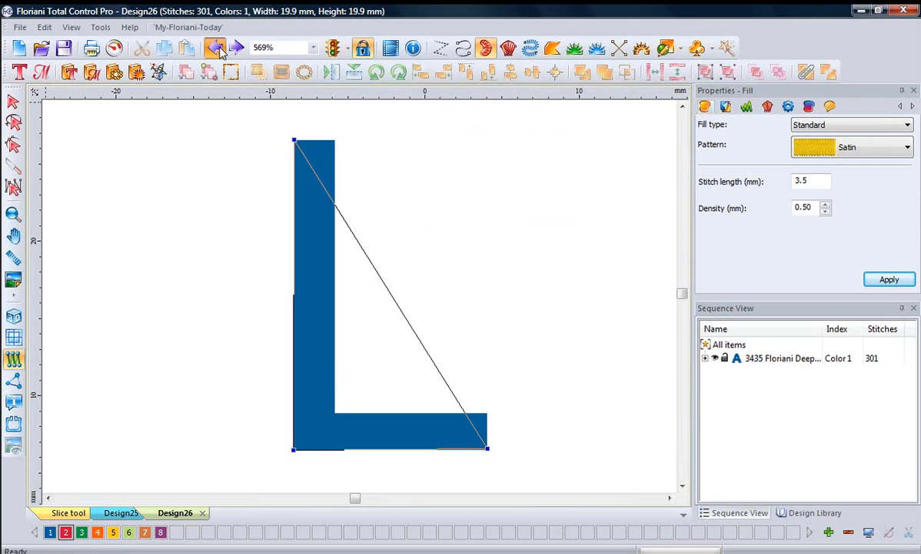
pyautogui.click(217, 49)
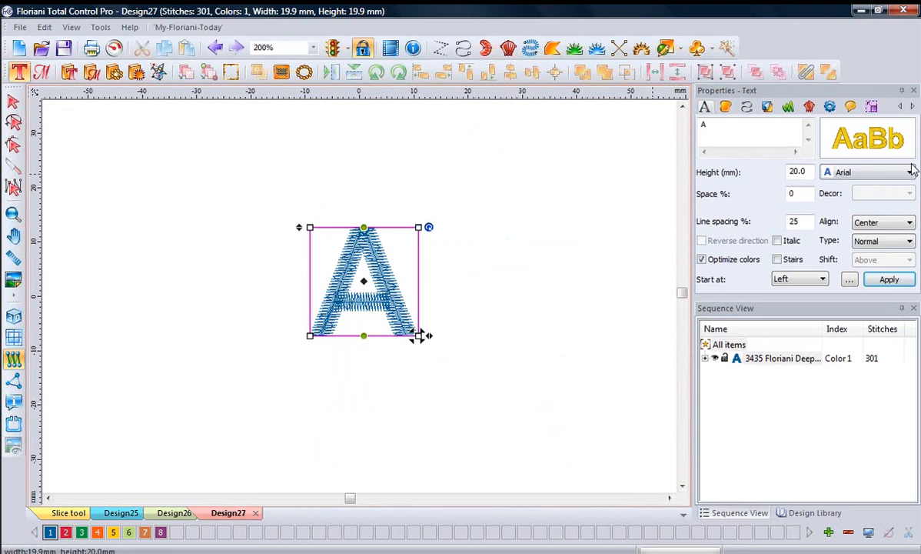
# - Set the Design27 text object's type to TrueType, replace its text with "L", apply the settings, and deselect it
pyautogui.click(909, 241)
pyautogui.click(874, 294)
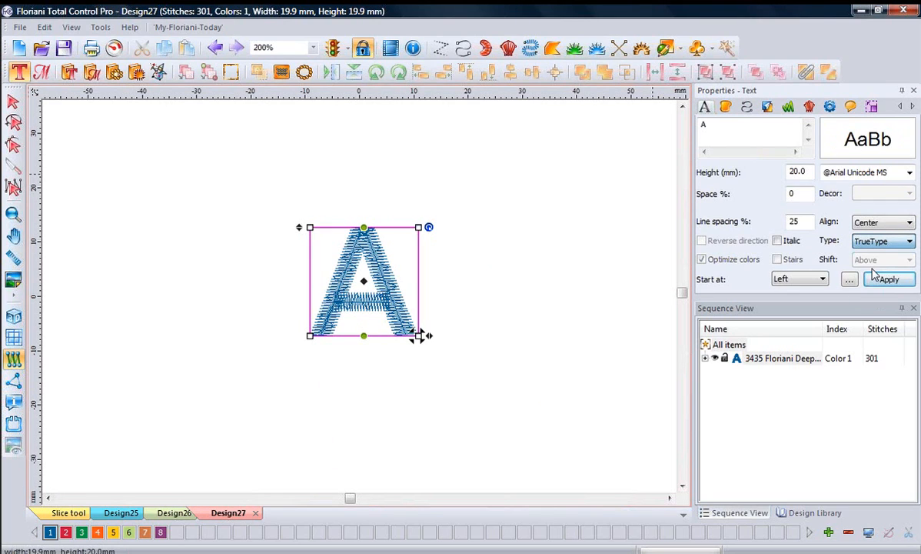
pyautogui.click(717, 128)
pyautogui.doubleClick(718, 128)
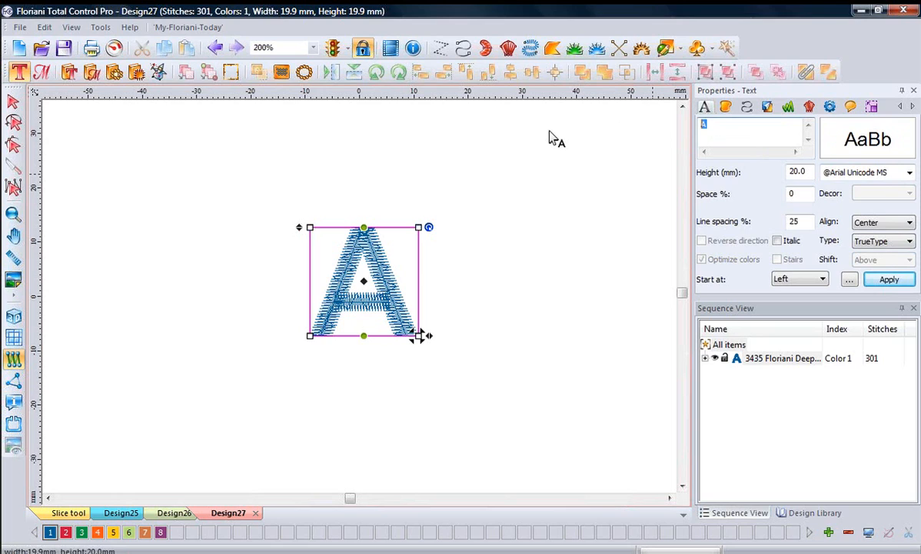
pyautogui.write('L')
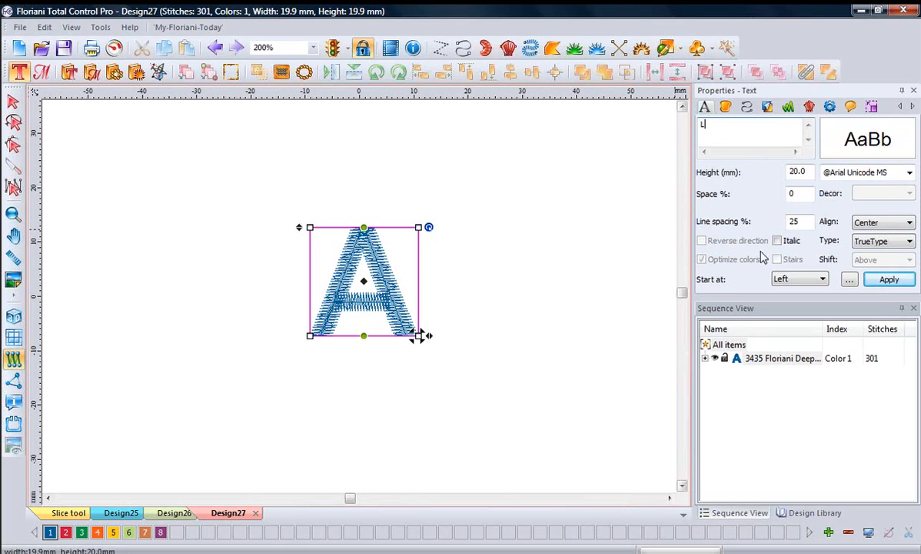
pyautogui.click(885, 281)
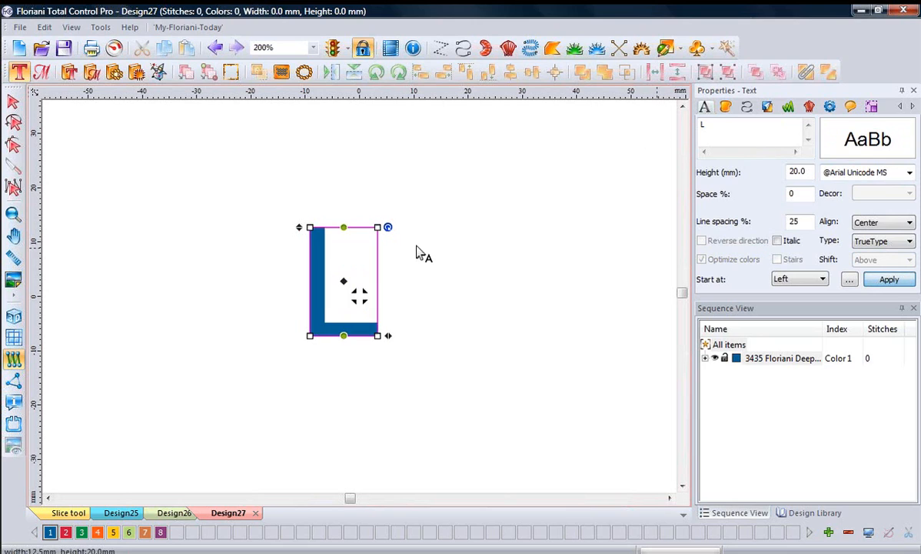
pyautogui.click(317, 175)
# - Check the satin digitizing settings in the general options before tracing the letter L
pyautogui.click(14, 215)
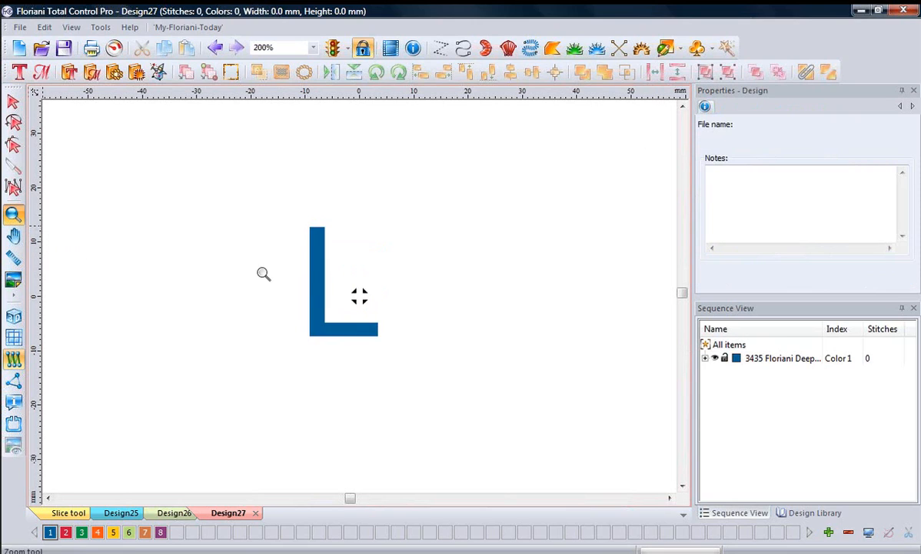
pyautogui.moveTo(290, 356); pyautogui.dragTo(405, 219)
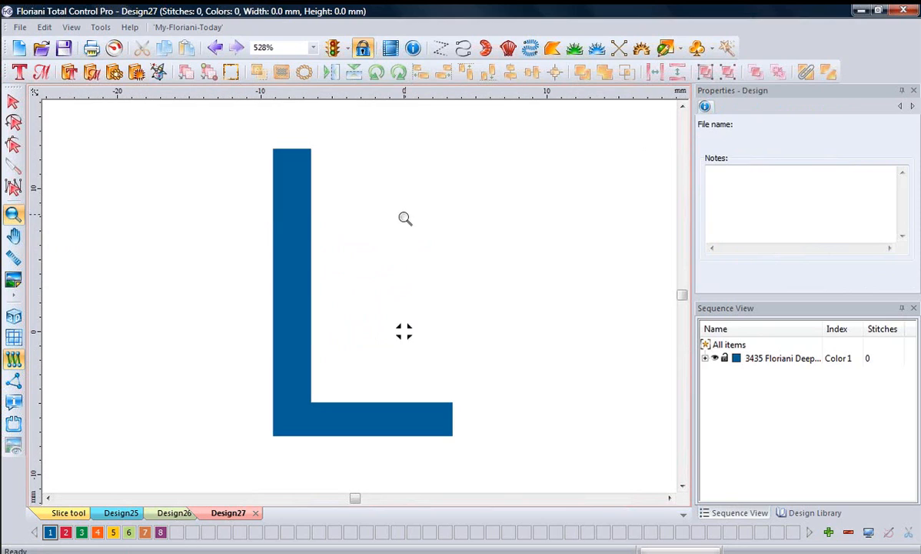
pyautogui.click(100, 27)
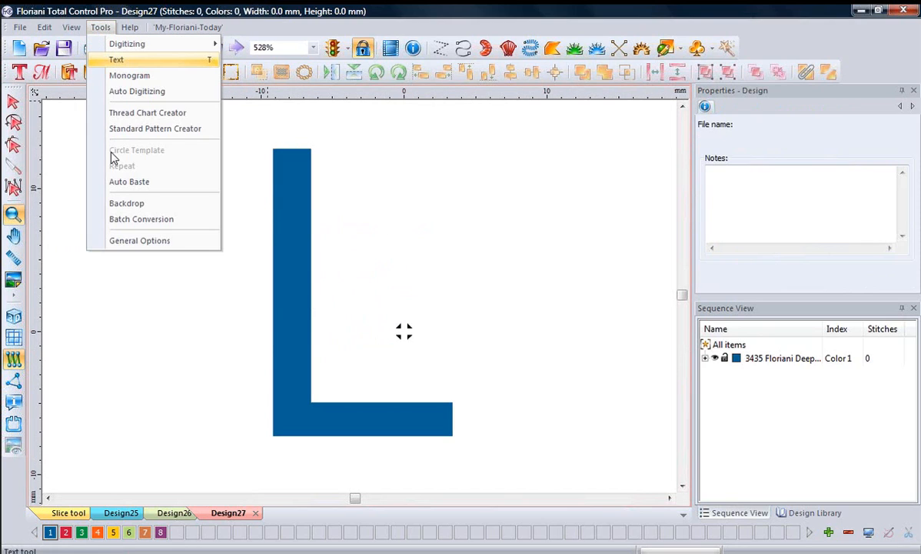
pyautogui.click(138, 239)
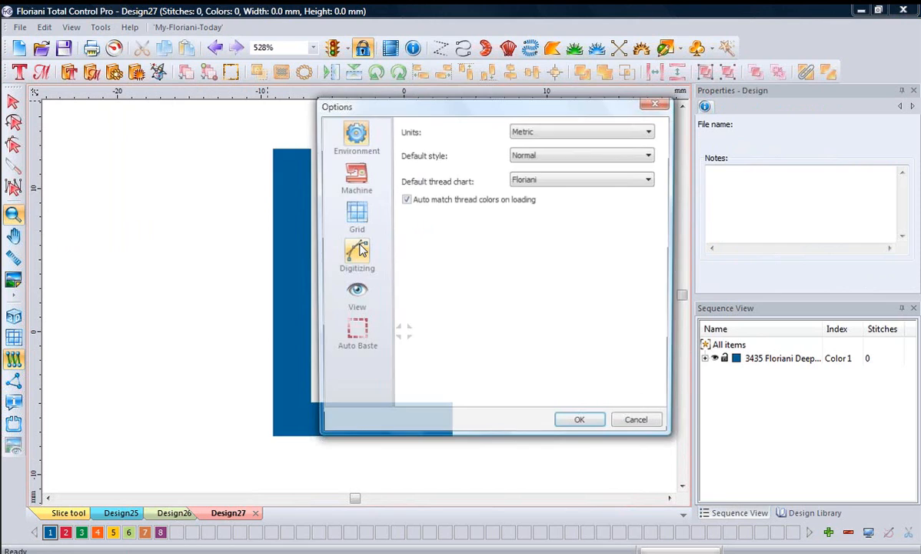
pyautogui.click(356, 251)
pyautogui.click(579, 419)
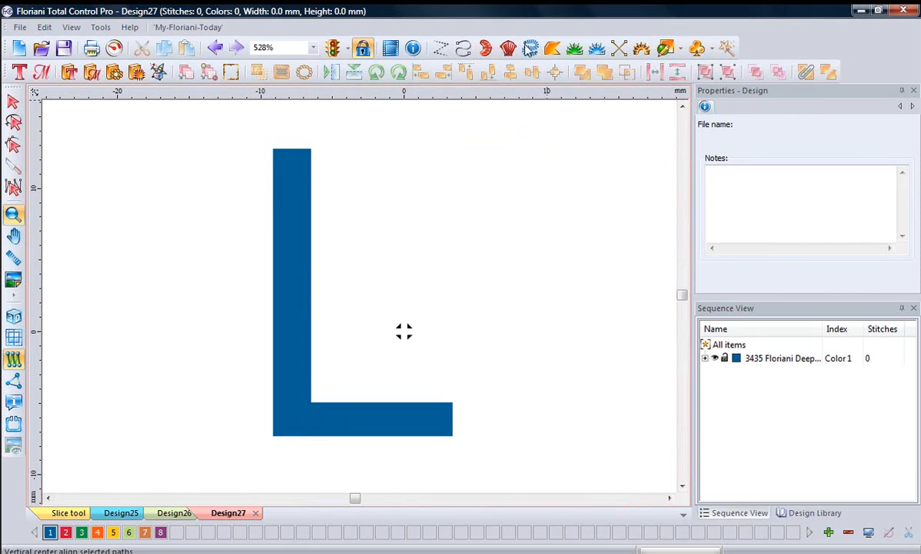
# - Trace the letter L as a two-sided satin path in color 2, along its outer edges and back along the inner edges
pyautogui.click(486, 50)
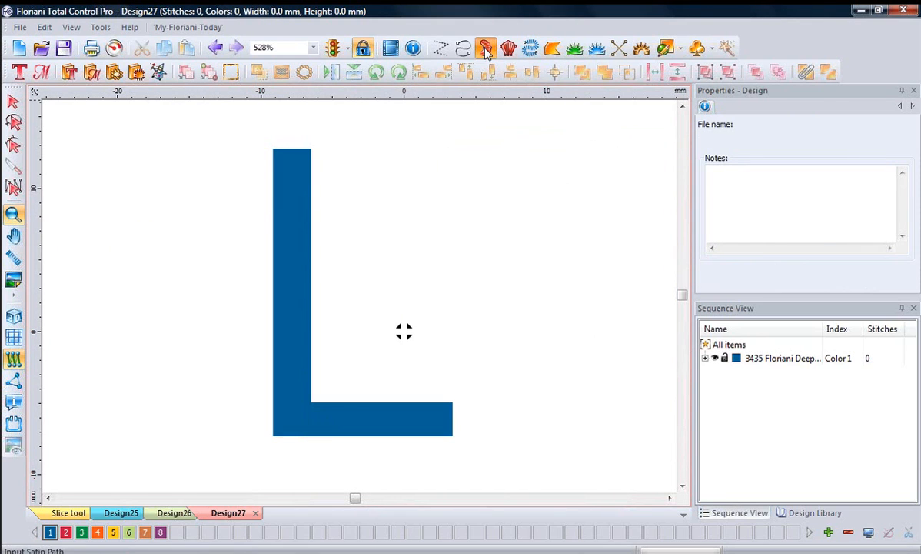
pyautogui.click(66, 532)
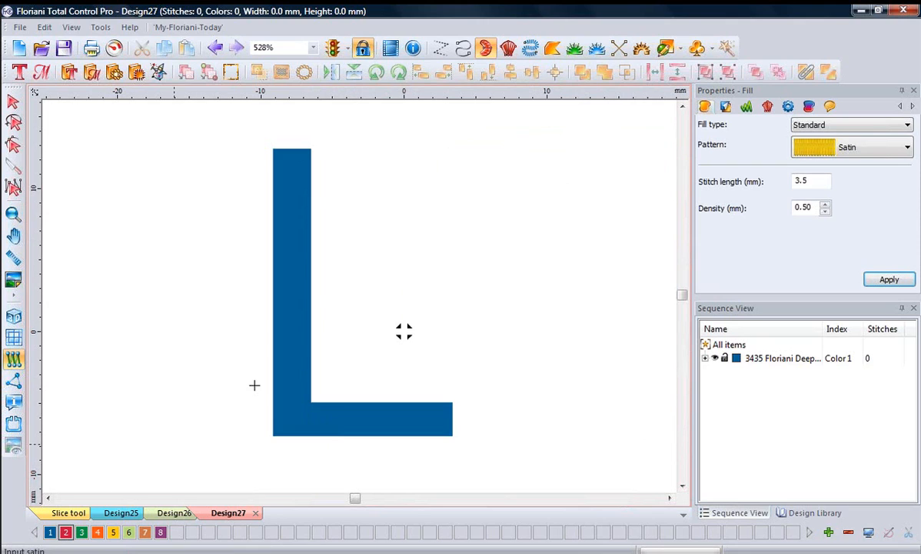
pyautogui.click(272, 149)
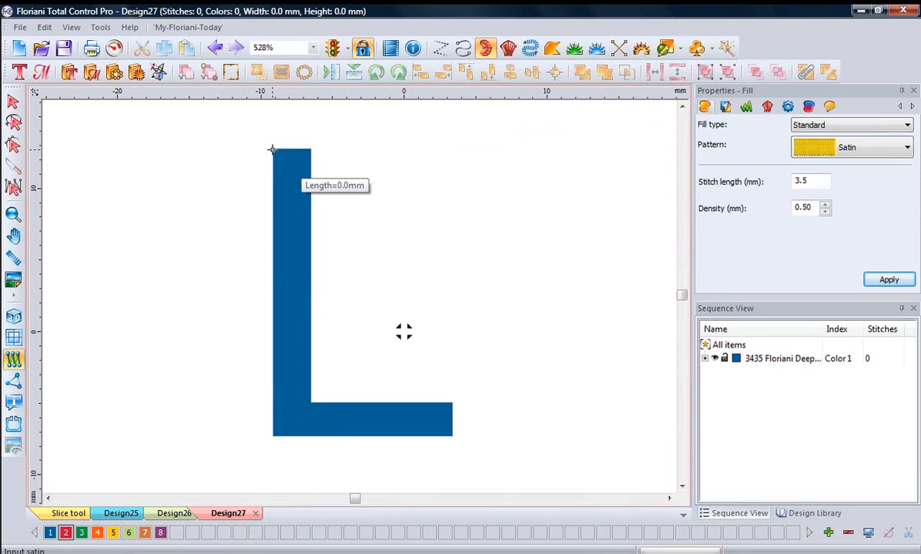
pyautogui.click(271, 434)
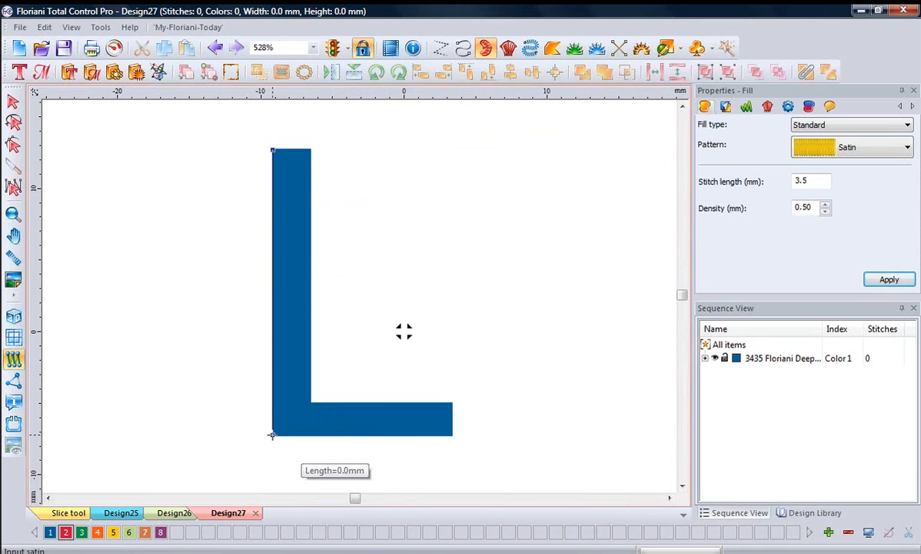
pyautogui.click(453, 435)
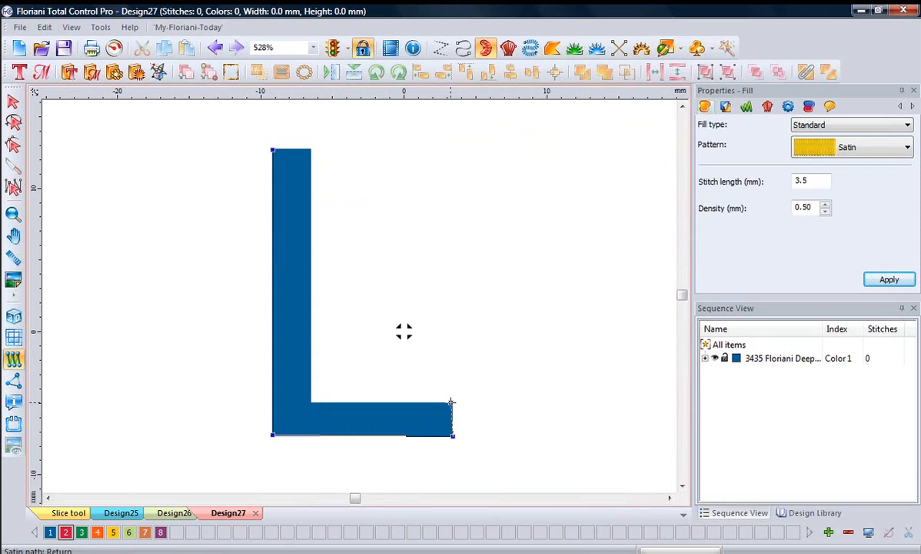
pyautogui.click(451, 401)
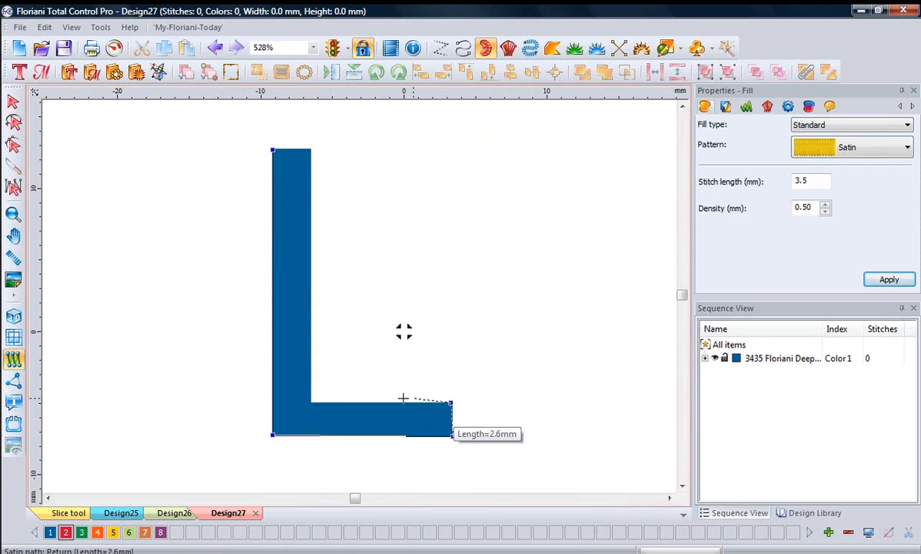
pyautogui.click(311, 401)
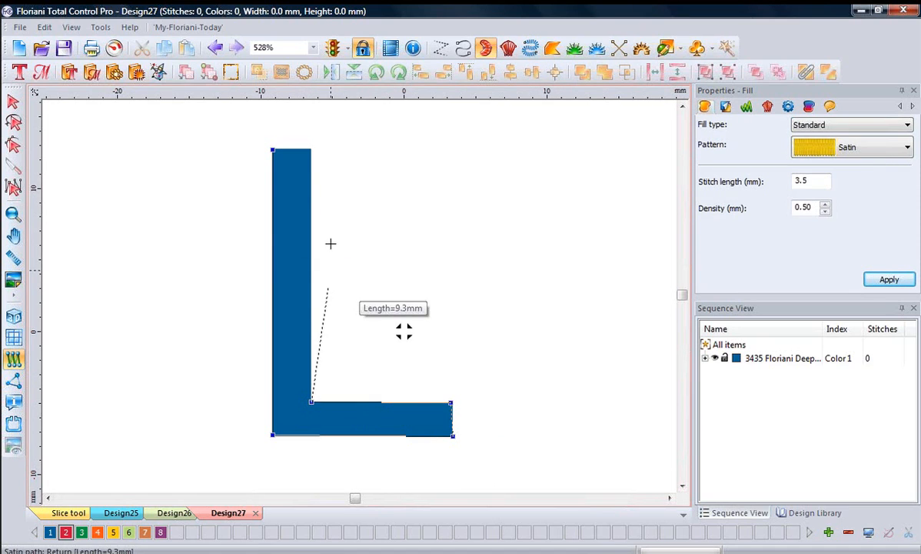
pyautogui.click(310, 146)
pyautogui.press('Return')
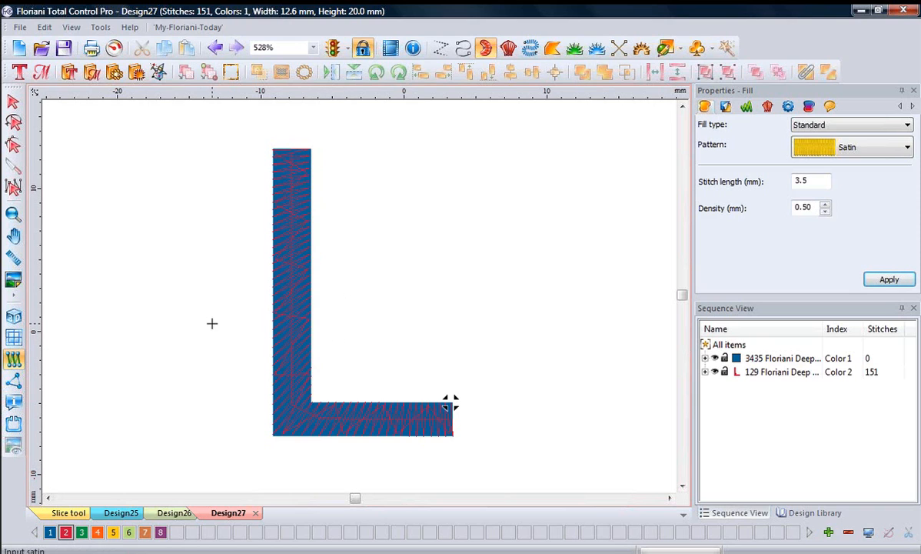
# - Preview the stitched letter L in 3D and undo the satin path
pyautogui.click(13, 316)
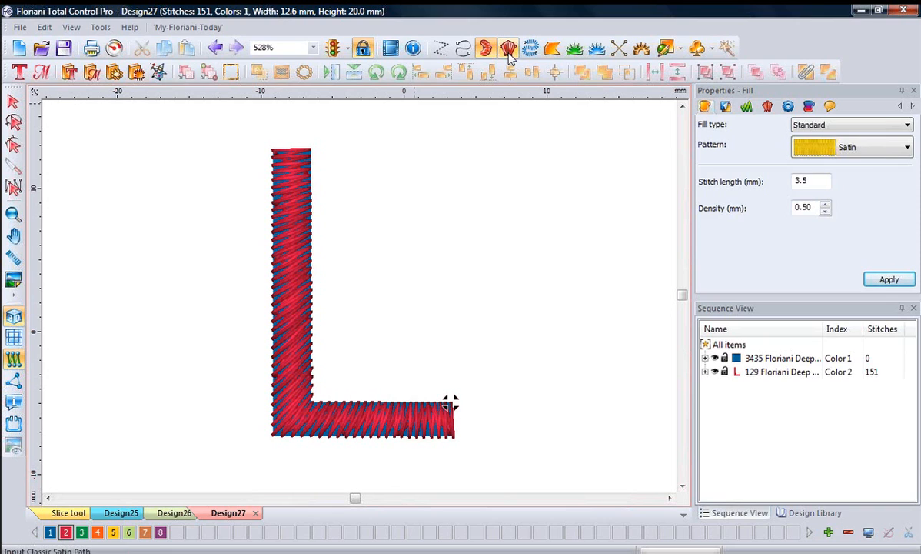
pyautogui.click(485, 48)
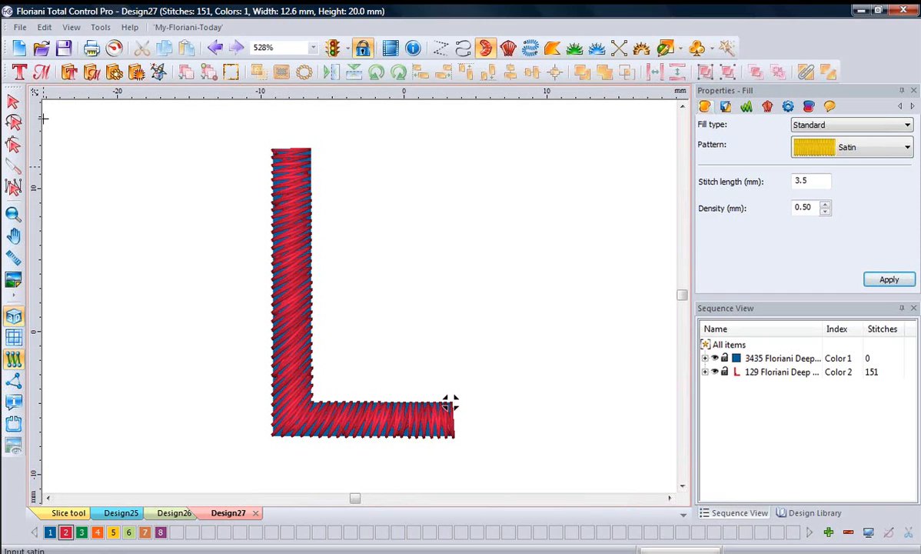
pyautogui.click(216, 49)
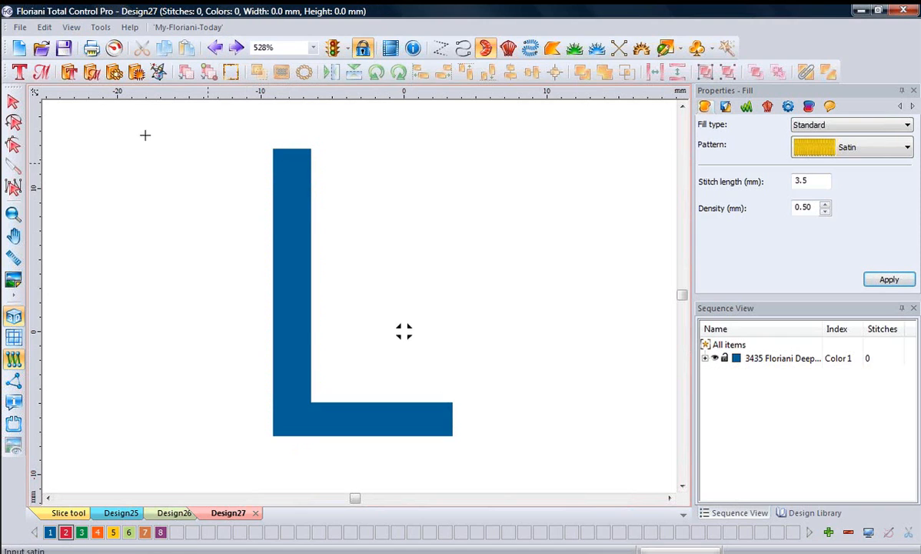
# - Examine the available default thread charts and the machine and grid settings in the general options
pyautogui.click(100, 28)
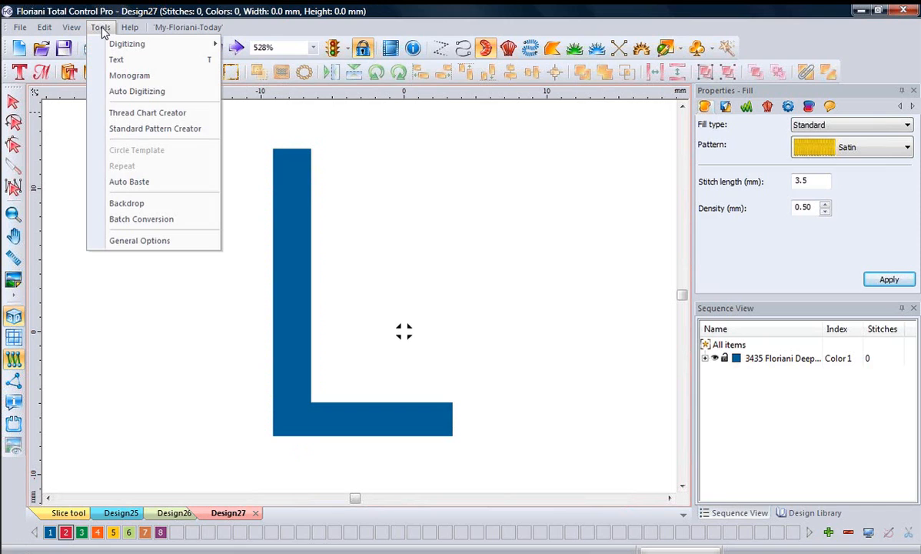
pyautogui.click(137, 244)
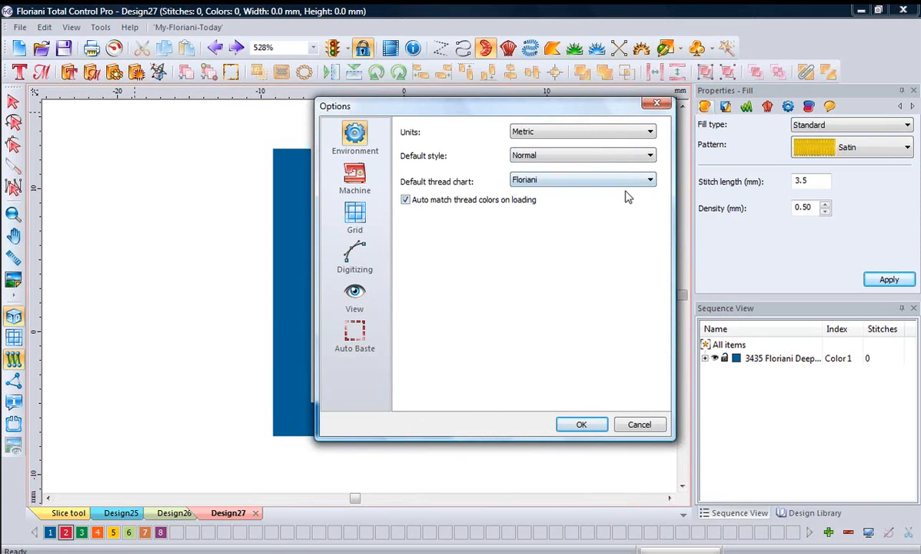
pyautogui.click(650, 183)
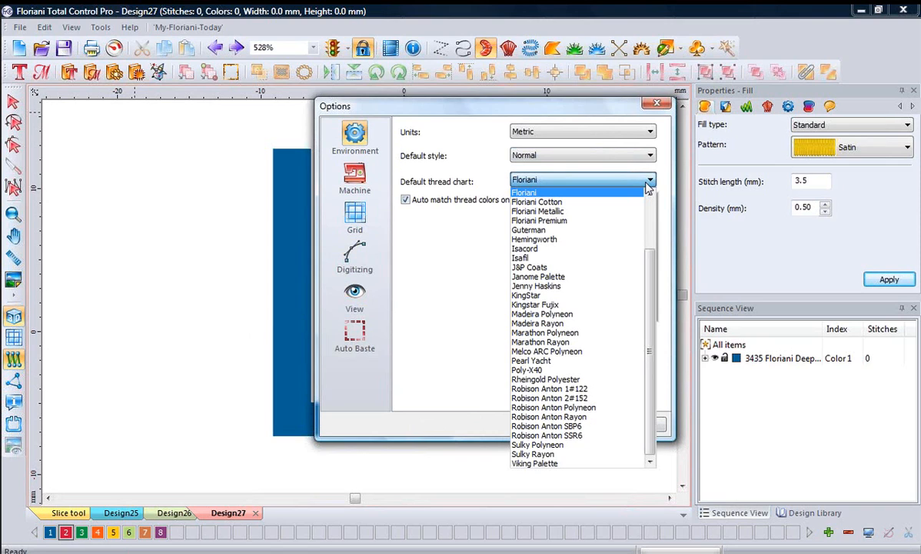
pyautogui.click(648, 190)
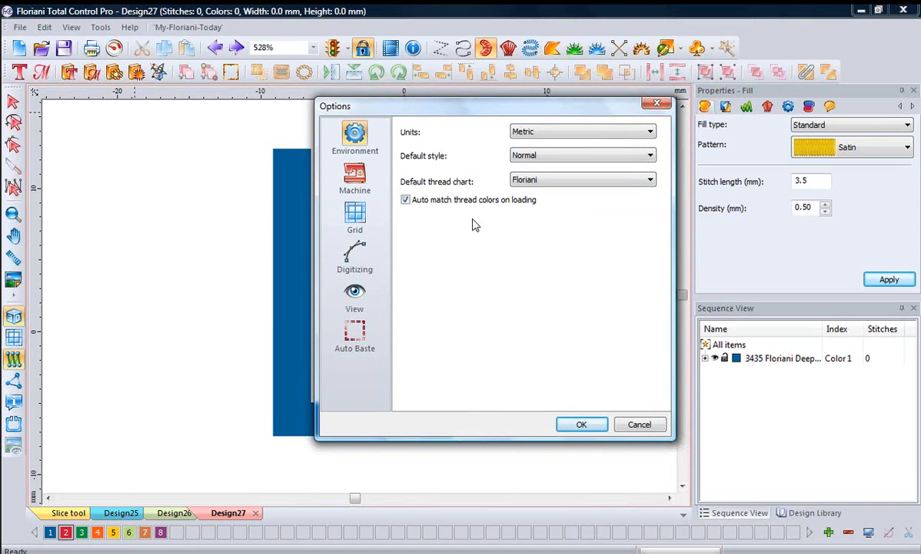
pyautogui.click(354, 179)
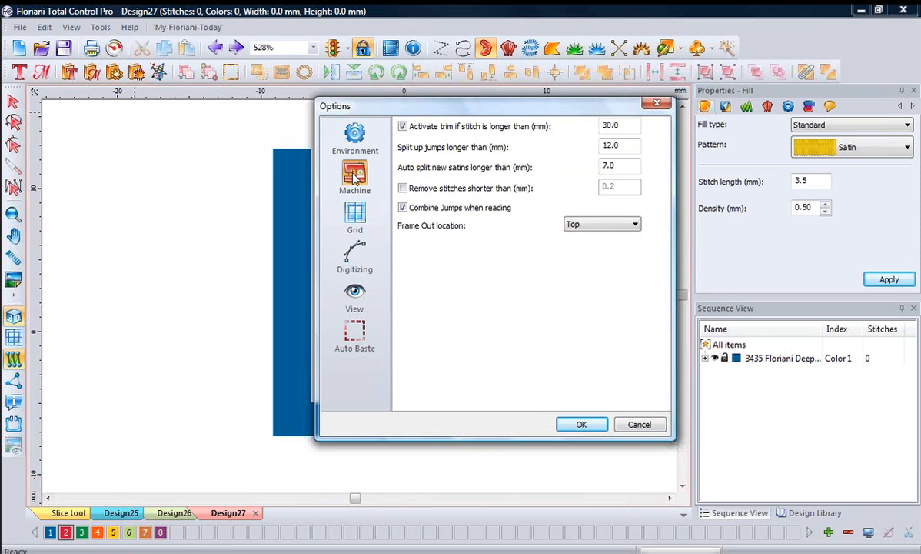
pyautogui.click(354, 215)
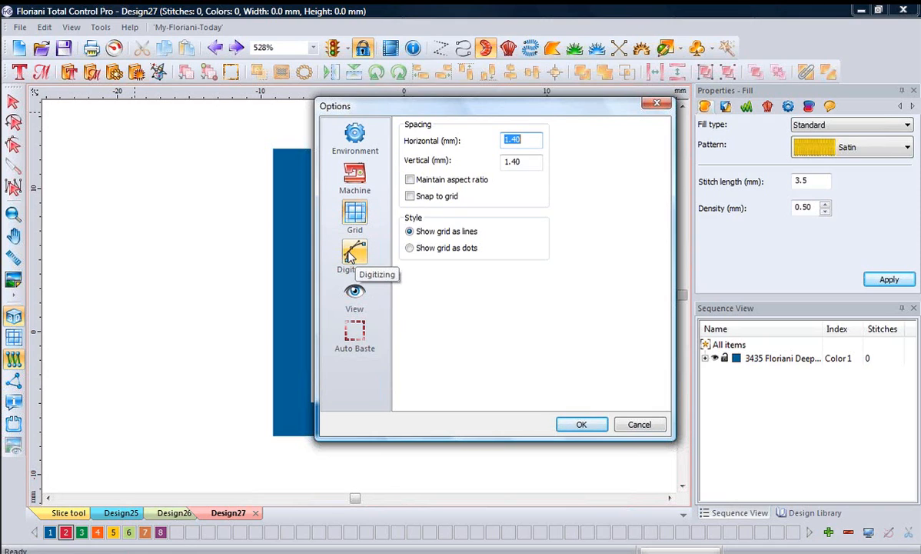
# - Turn on the single-line option for satin in the digitizing options and accept the changes
pyautogui.click(350, 257)
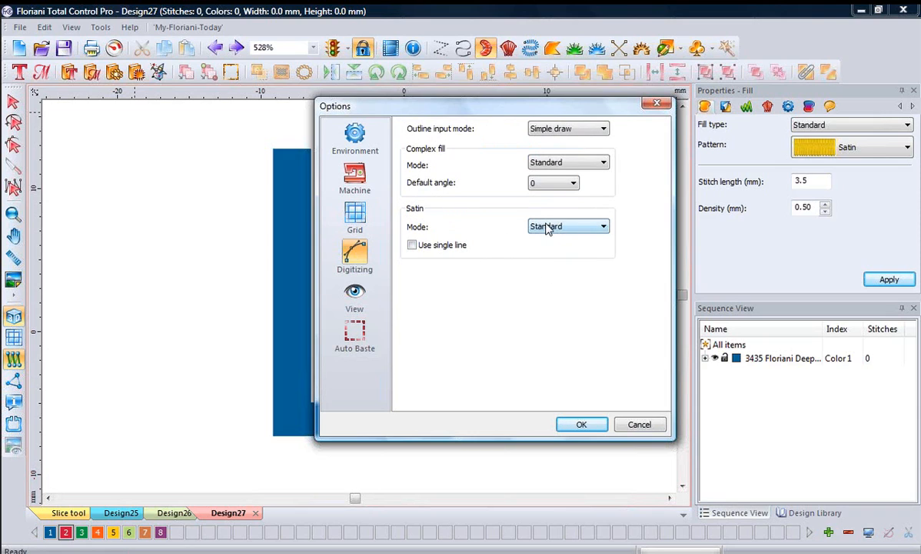
pyautogui.click(412, 245)
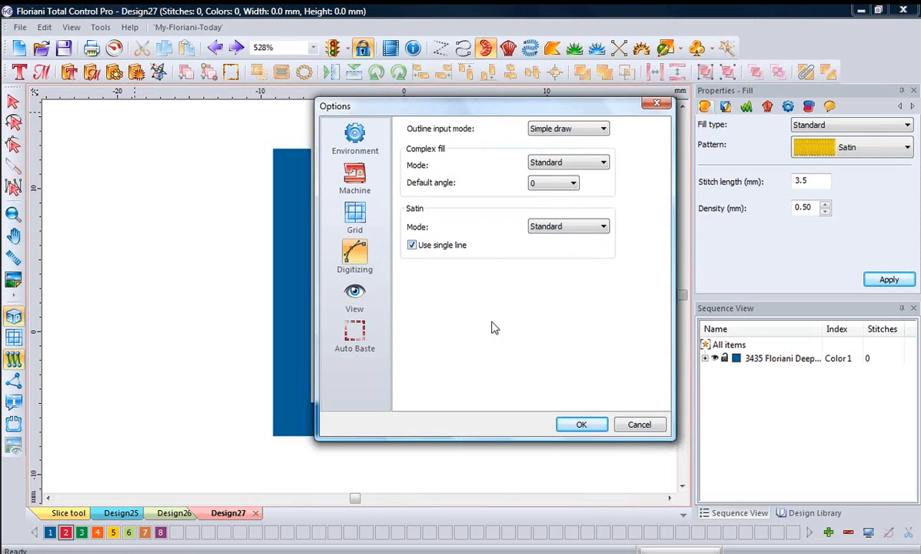
pyautogui.click(580, 425)
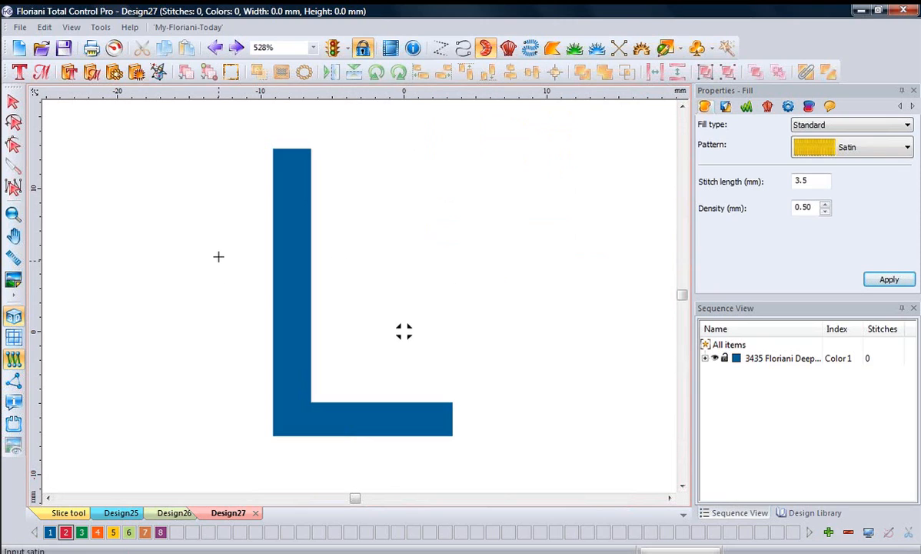
# - Trace the letter L with the satin tool as one continuous six-corner outline and close it for angle lines
pyautogui.click(271, 148)
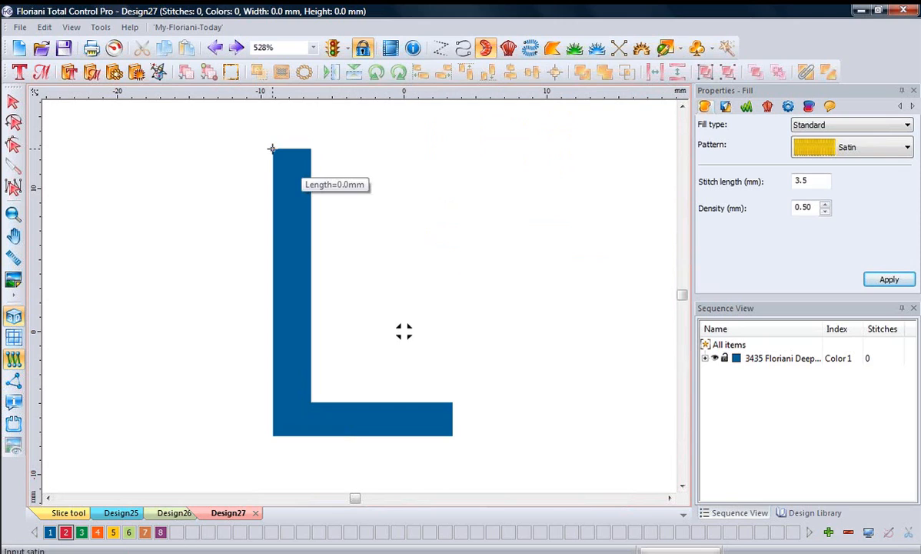
pyautogui.click(273, 434)
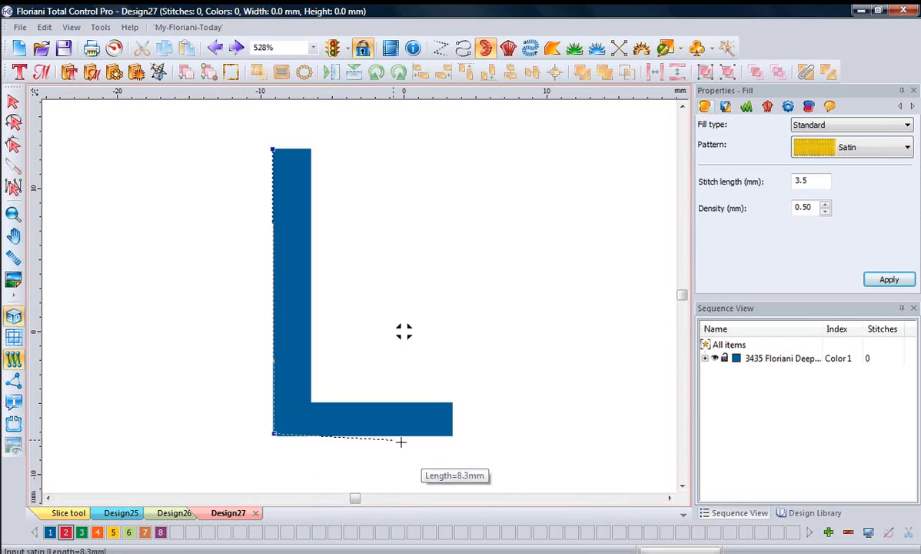
pyautogui.click(452, 436)
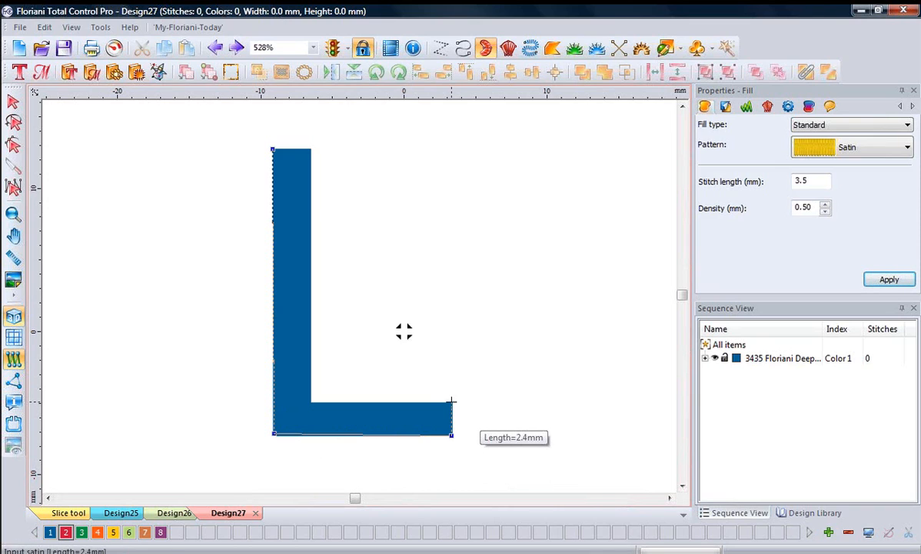
pyautogui.click(452, 401)
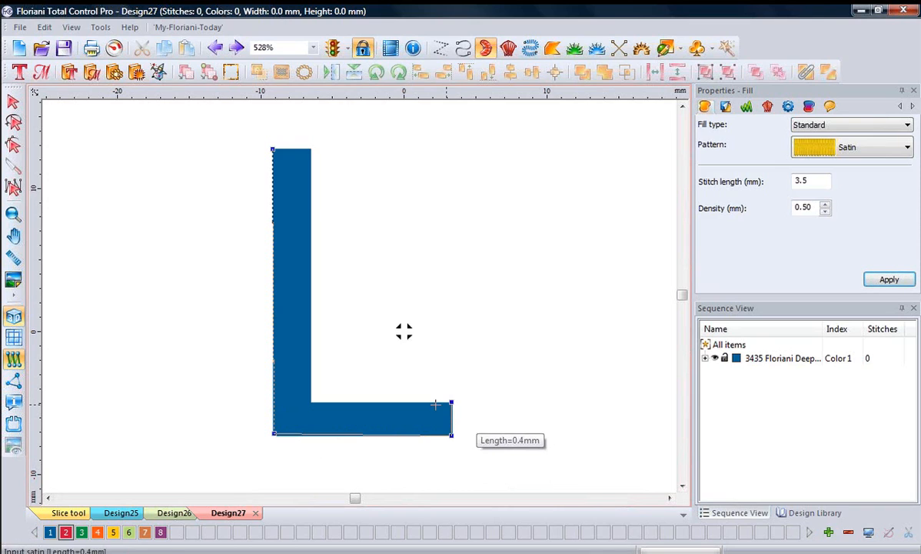
pyautogui.click(313, 401)
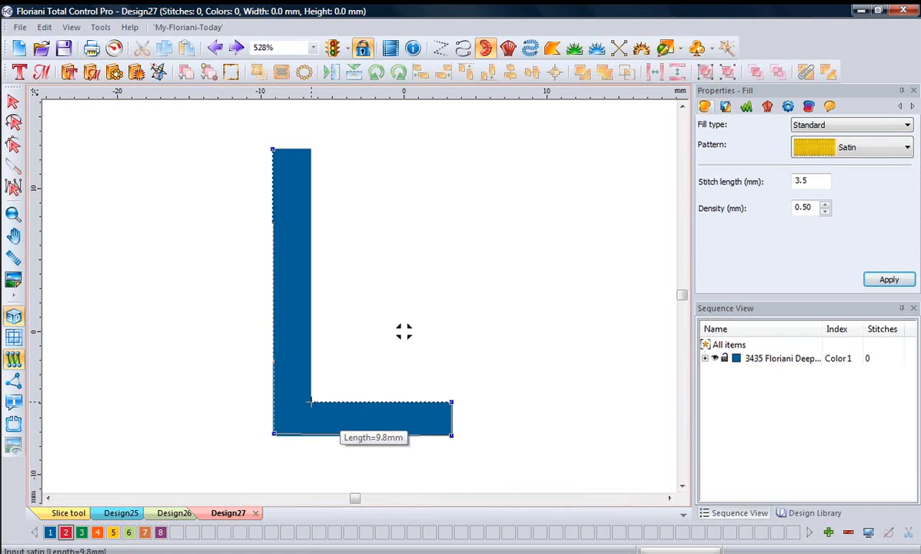
pyautogui.click(310, 148)
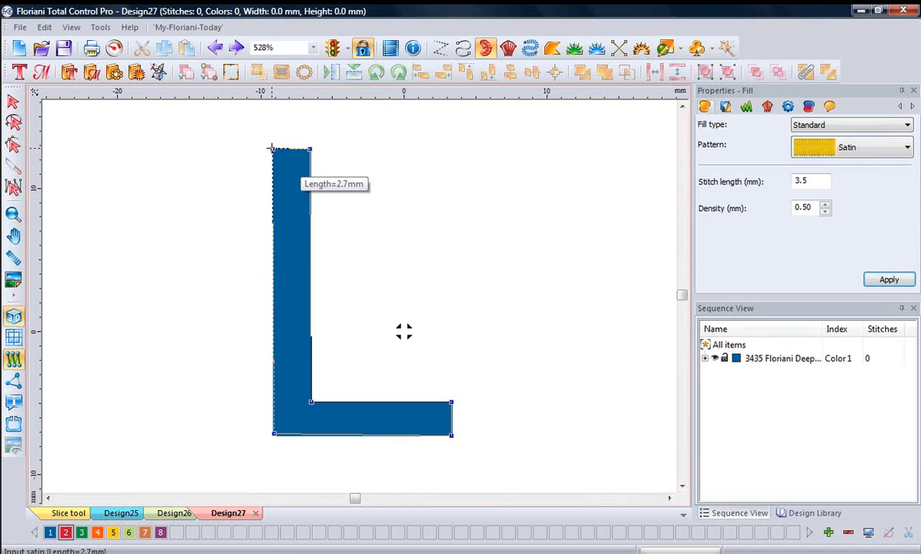
pyautogui.press('Return')
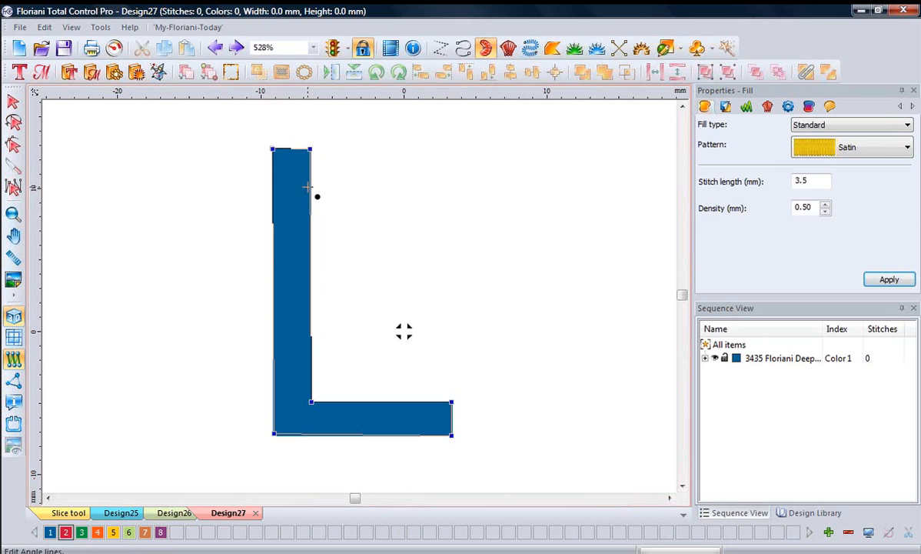
# - Try filling the outlined L with satin guided by eight angle lines across its stem, corner and foot, and undo the result
pyautogui.moveTo(309, 187); pyautogui.dragTo(274, 190)
pyautogui.moveTo(310, 247); pyautogui.dragTo(275, 252)
pyautogui.moveTo(310, 311); pyautogui.dragTo(274, 322)
pyautogui.moveTo(311, 349); pyautogui.dragTo(274, 370)
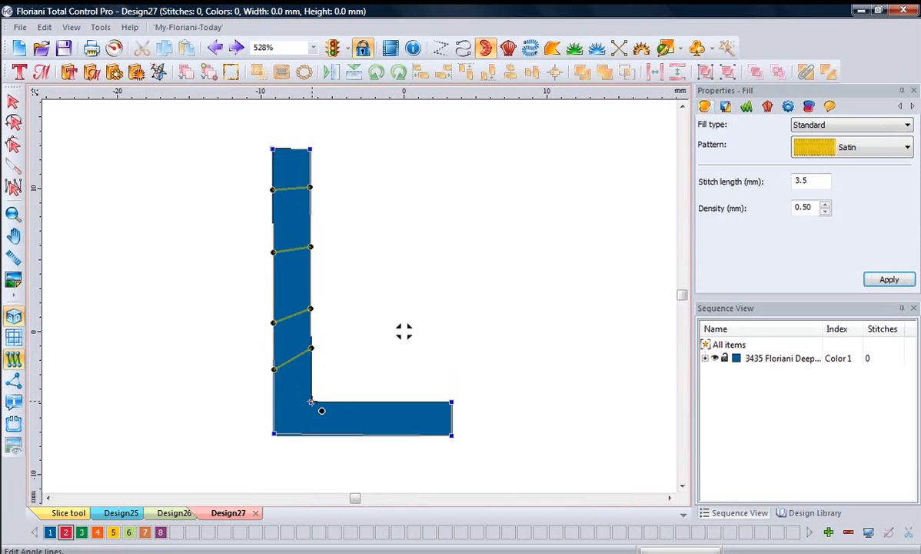
pyautogui.moveTo(311, 401); pyautogui.dragTo(277, 432)
pyautogui.moveTo(352, 402); pyautogui.dragTo(344, 434)
pyautogui.moveTo(401, 400); pyautogui.dragTo(400, 435)
pyautogui.moveTo(453, 402); pyautogui.dragTo(452, 435)
pyautogui.press('Return')
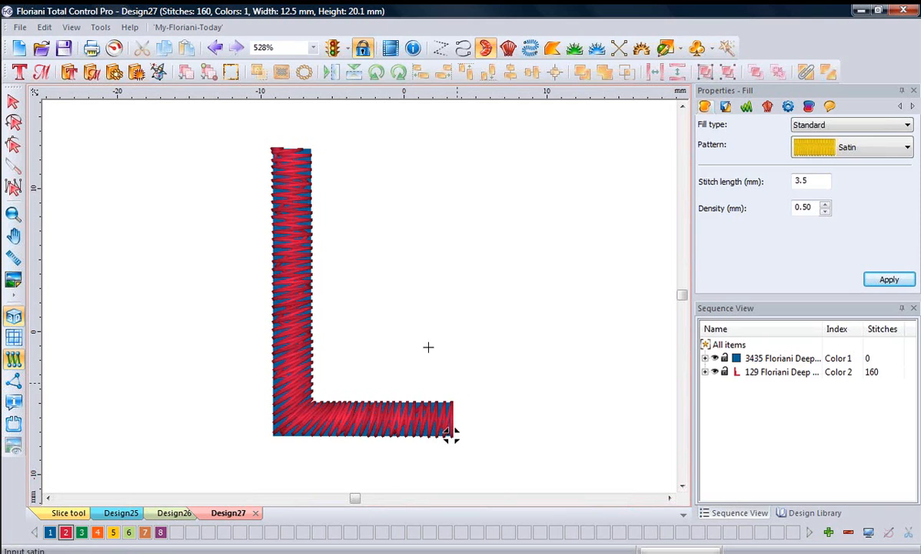
pyautogui.click(214, 48)
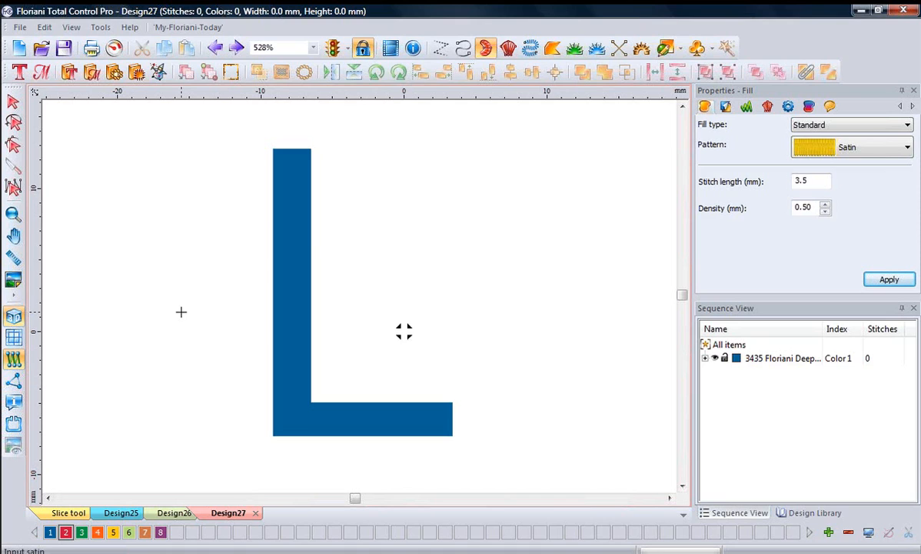
# - Retrace the L's six corners as one closed satin outline and generate its stitches without placing angle lines
pyautogui.click(272, 151)
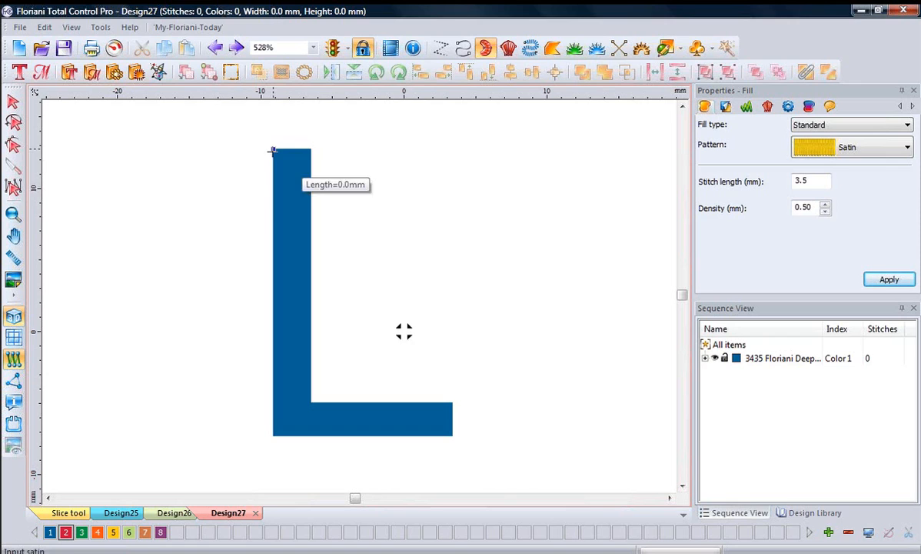
pyautogui.click(272, 436)
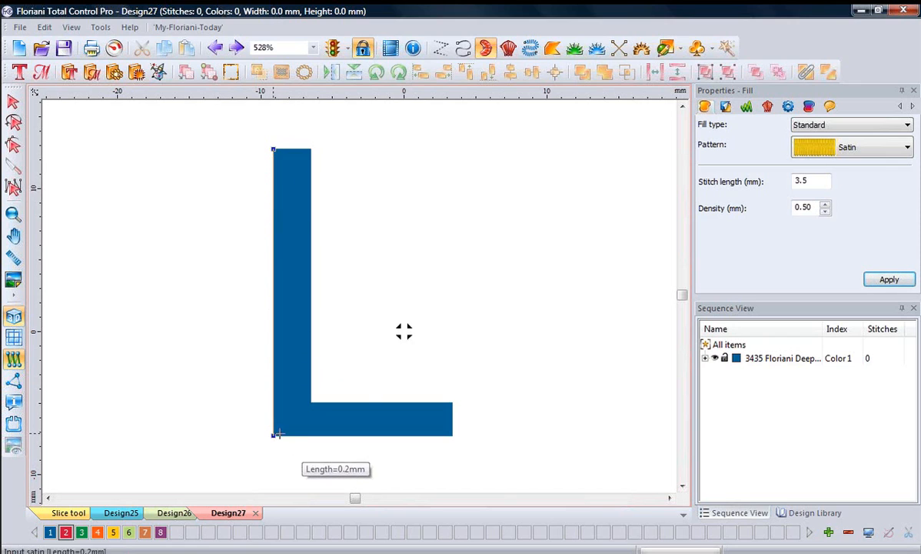
pyautogui.click(454, 436)
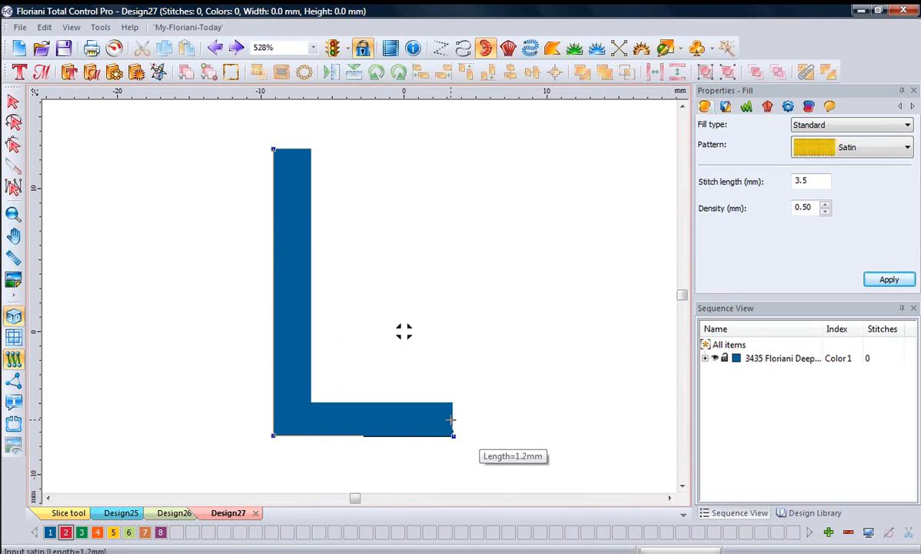
pyautogui.click(453, 401)
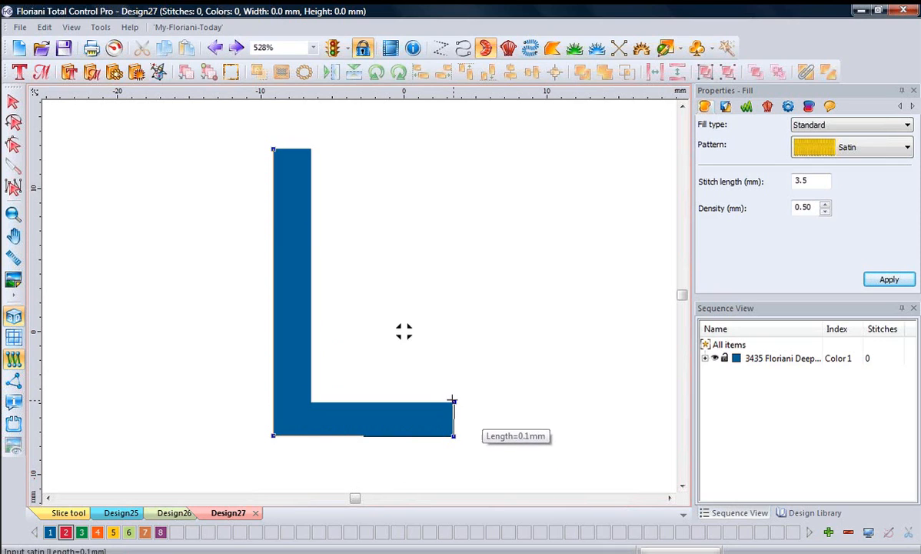
pyautogui.click(311, 401)
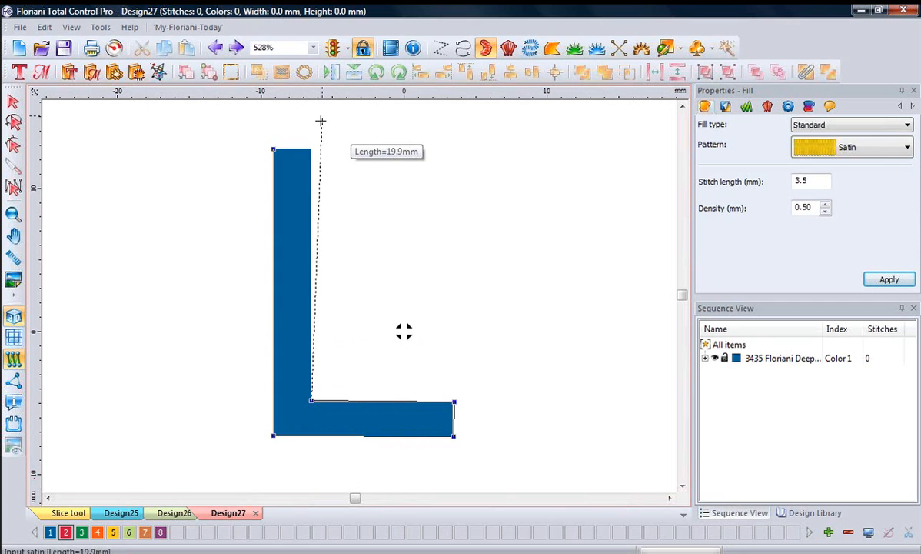
pyautogui.click(311, 149)
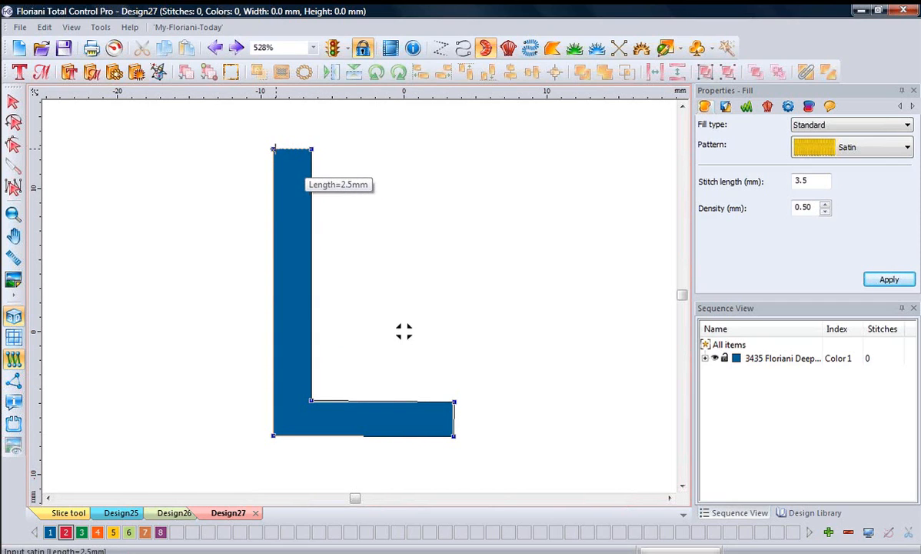
pyautogui.click(273, 149)
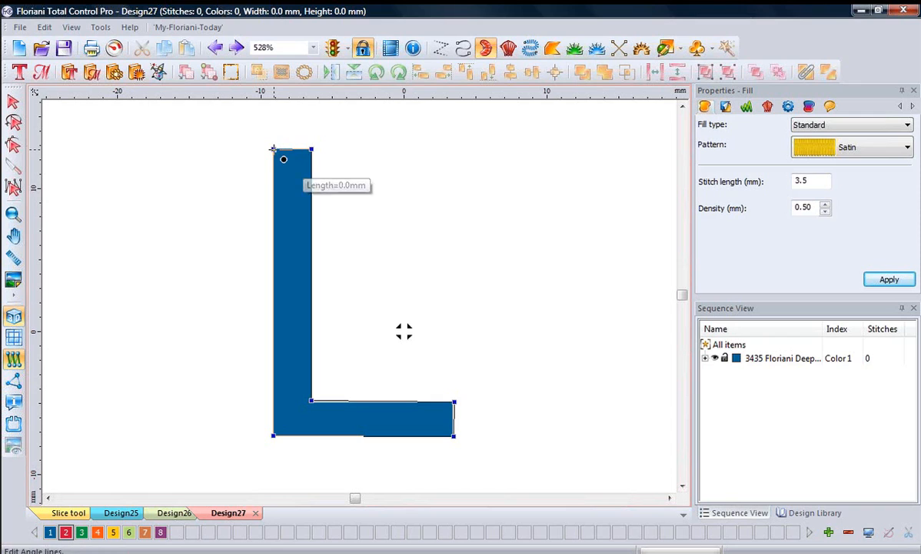
pyautogui.press('Return')
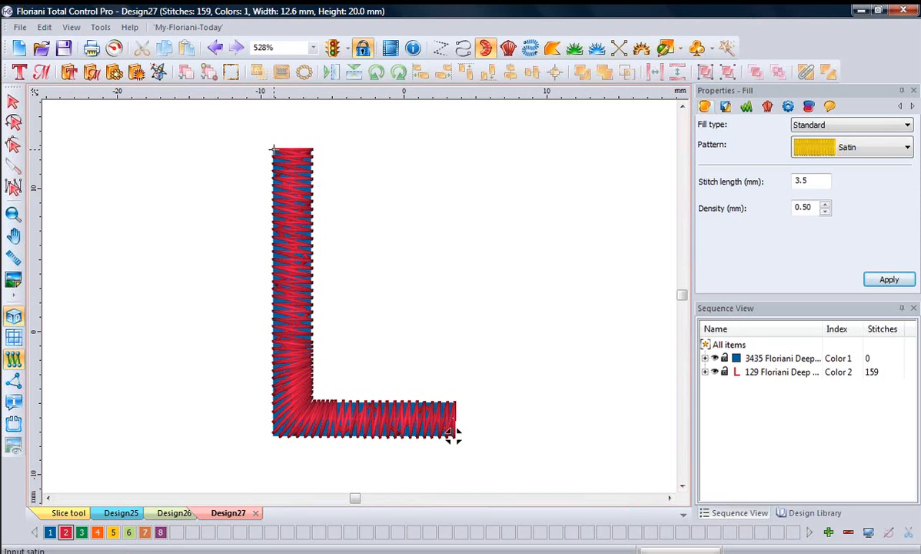
# - Start a new design and create the text "T" as TrueType lettering
pyautogui.click(20, 56)
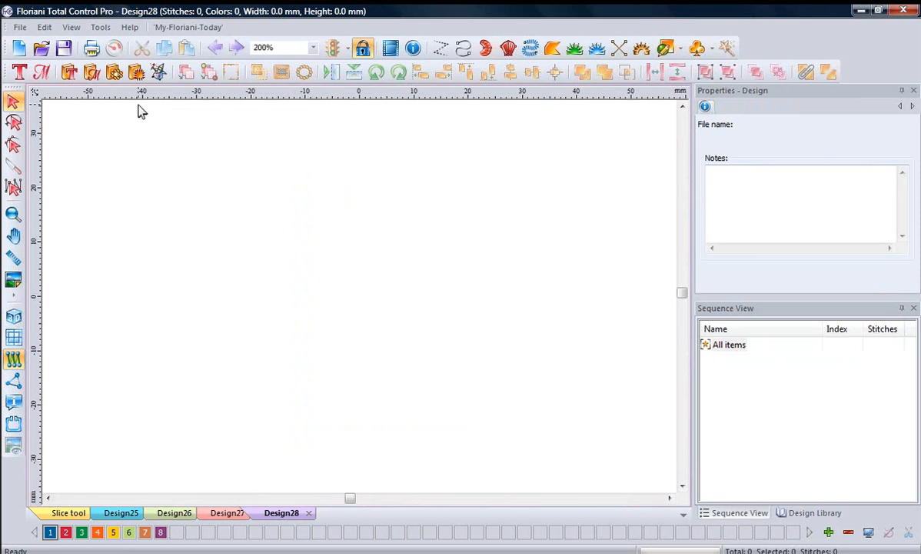
pyautogui.click(19, 72)
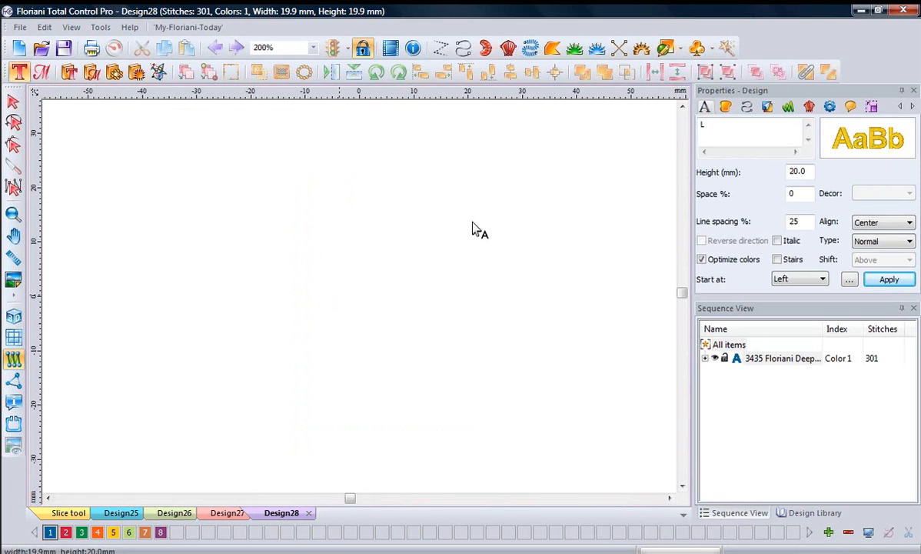
pyautogui.doubleClick(716, 125)
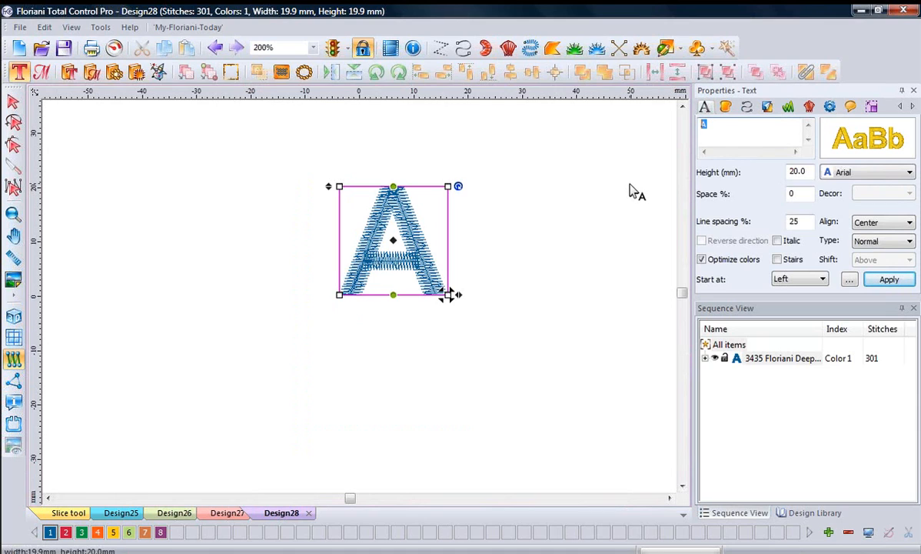
pyautogui.write('T')
pyautogui.click(886, 241)
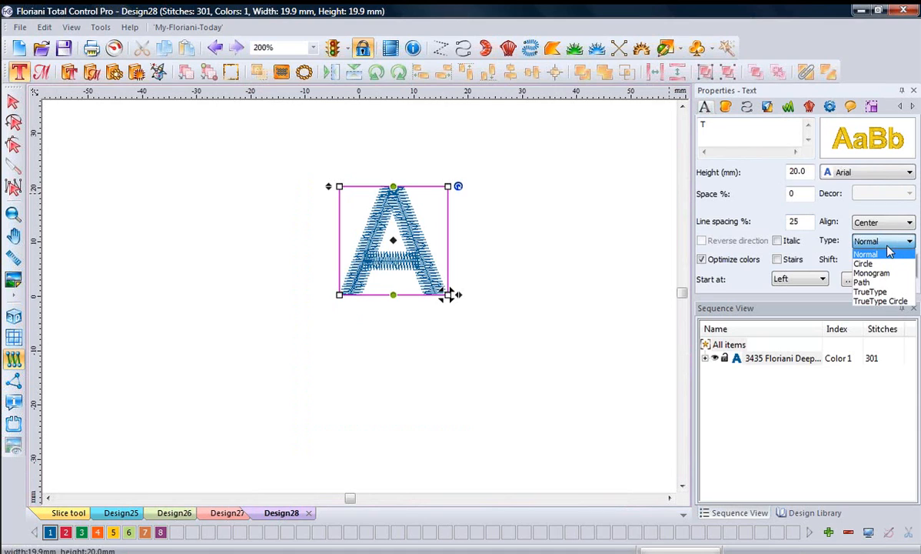
pyautogui.click(881, 292)
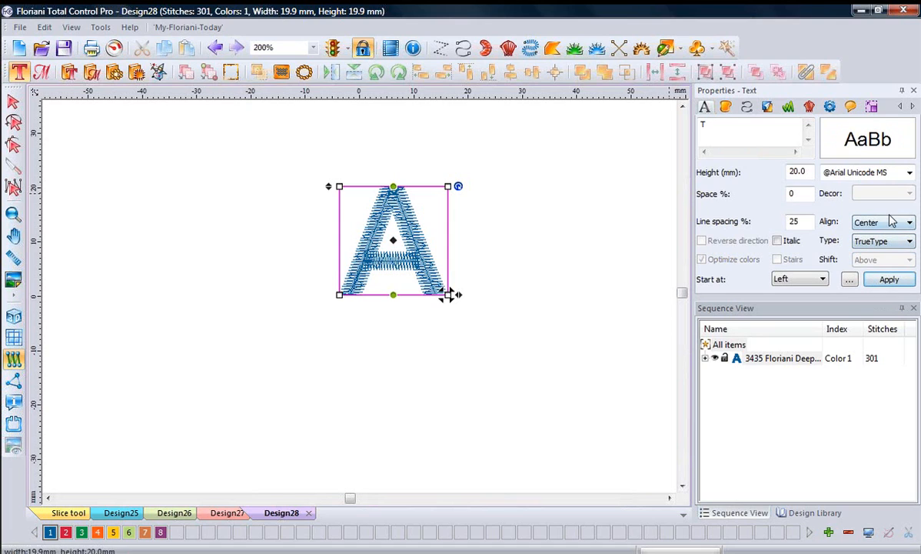
pyautogui.click(886, 279)
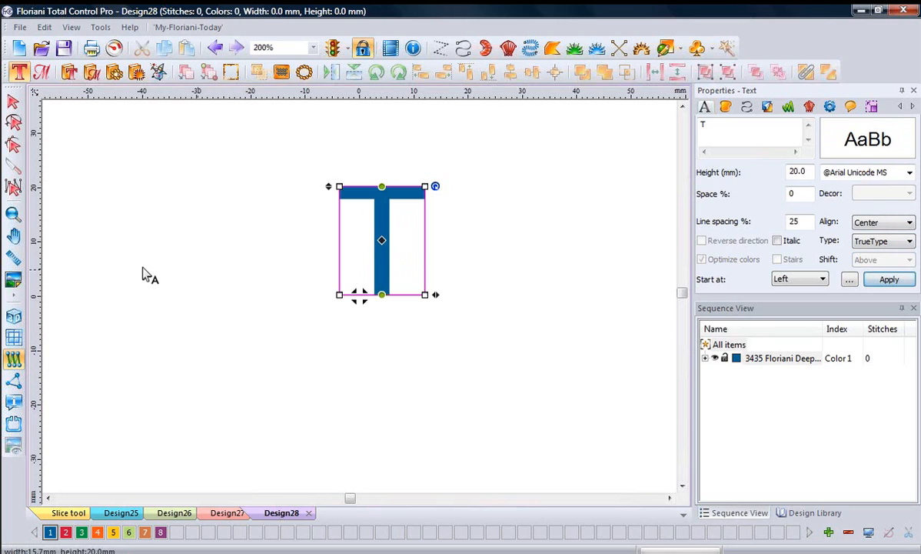
# - Select the TrueType letter T and convert it to satin
pyautogui.click(15, 215)
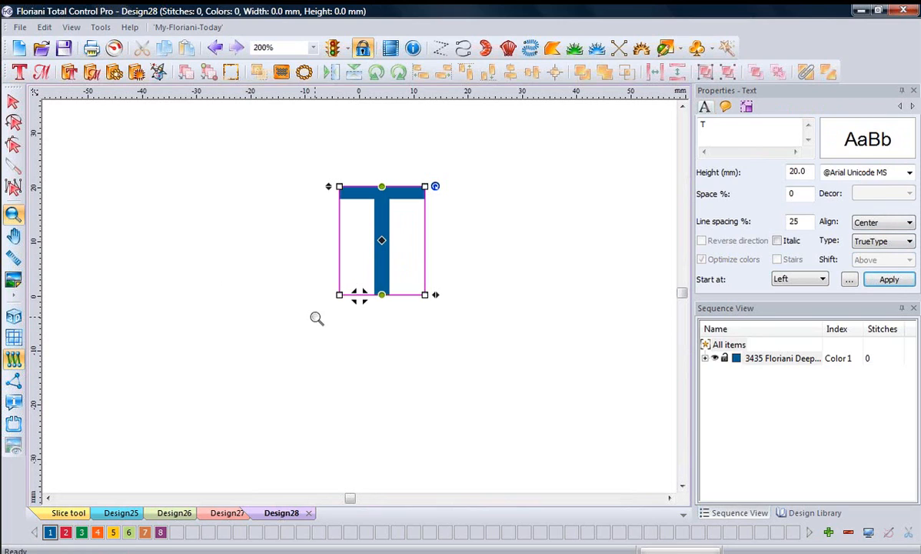
pyautogui.moveTo(315, 316); pyautogui.dragTo(459, 166)
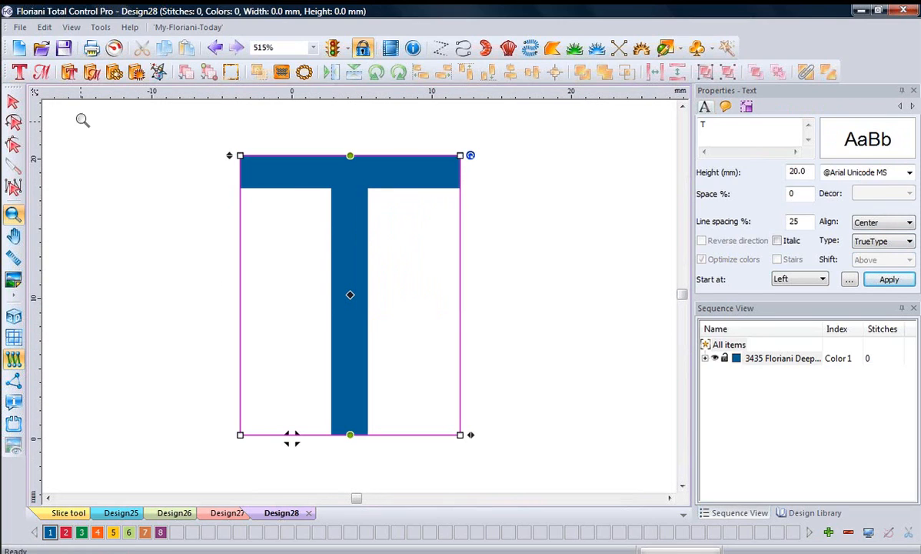
pyautogui.click(12, 101)
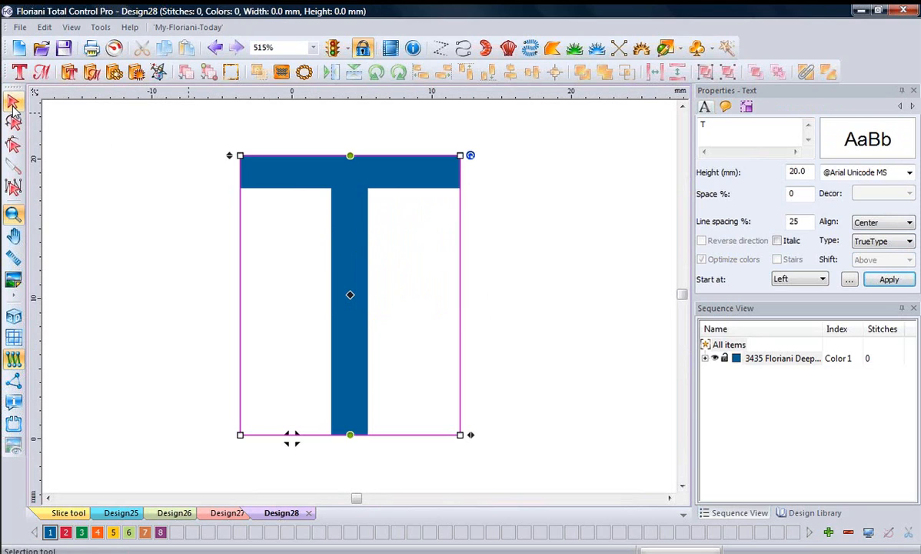
pyautogui.click(422, 179)
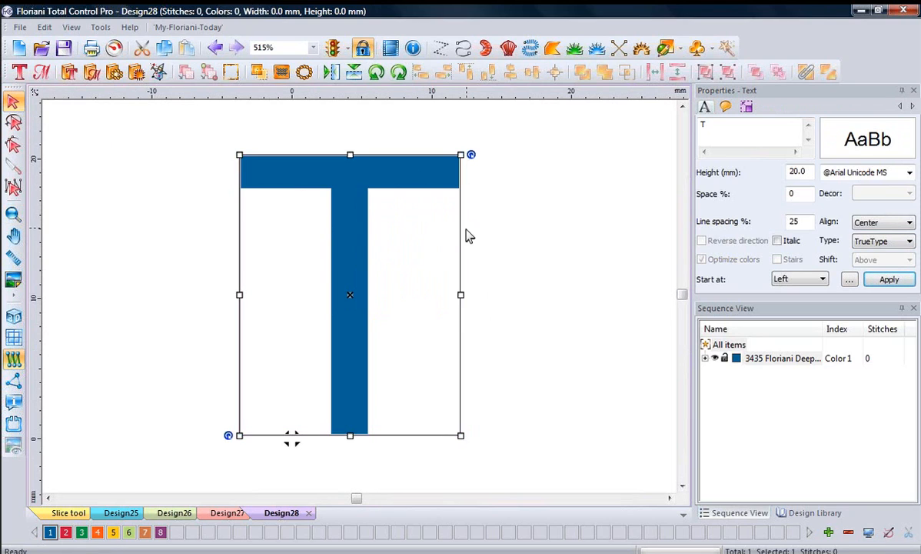
pyautogui.rightClick(467, 233)
pyautogui.moveTo(471, 339)
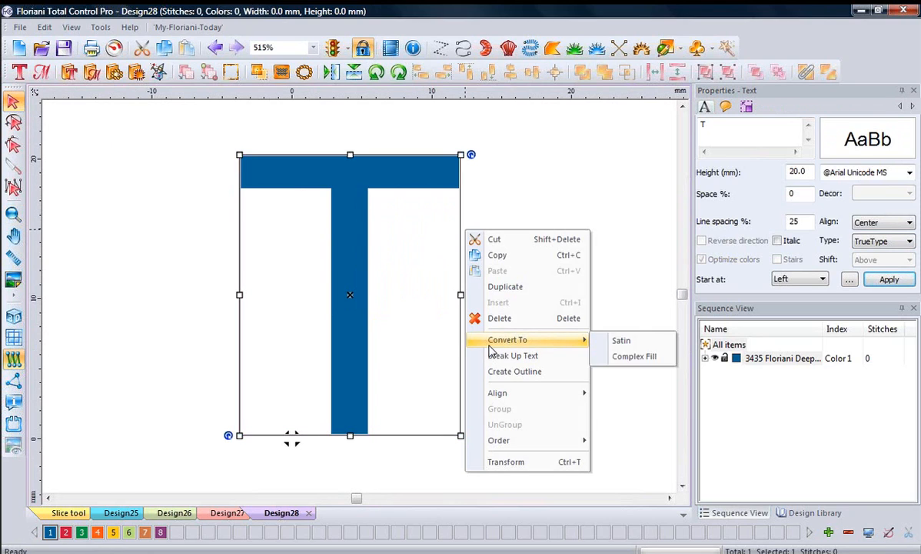
pyautogui.click(622, 341)
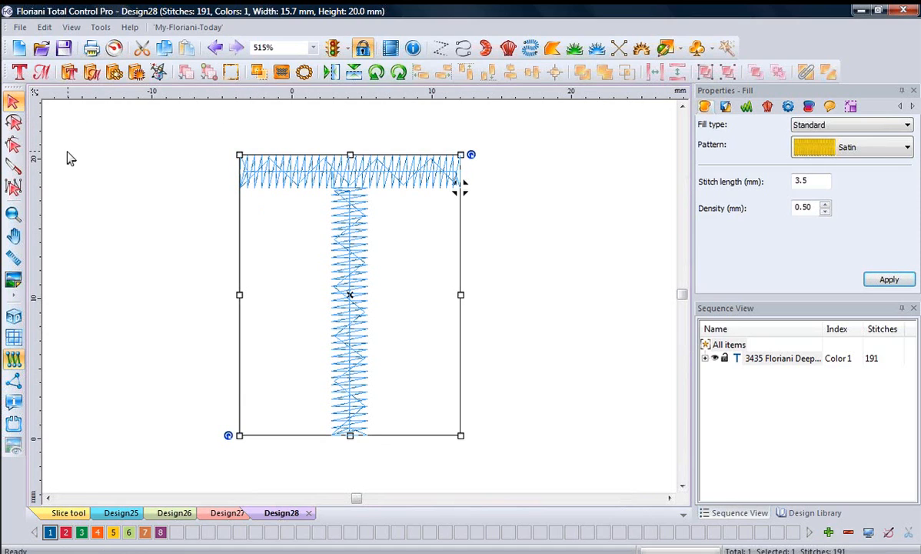
# - Move the T's split line from the top of the stem to cross the bar above the stem's right edge, and update the path
pyautogui.click(13, 146)
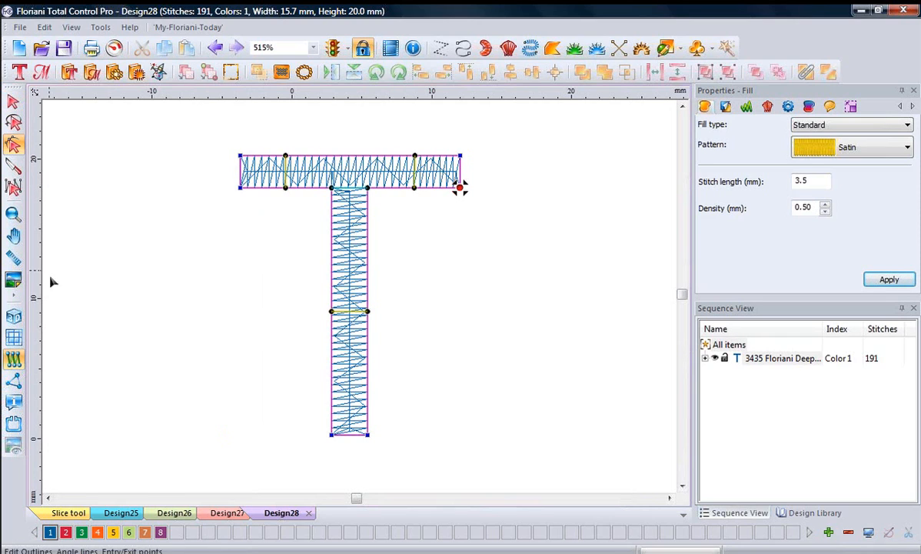
pyautogui.click(11, 355)
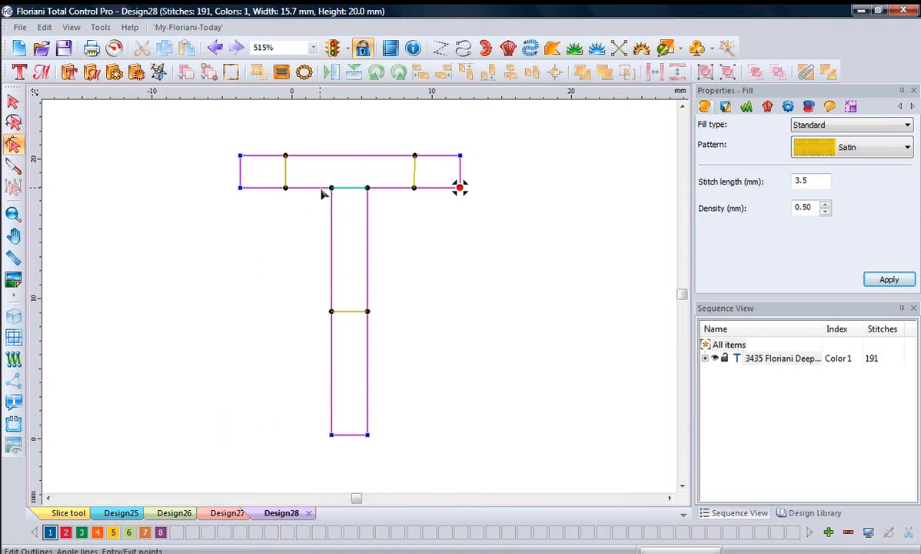
pyautogui.click(13, 359)
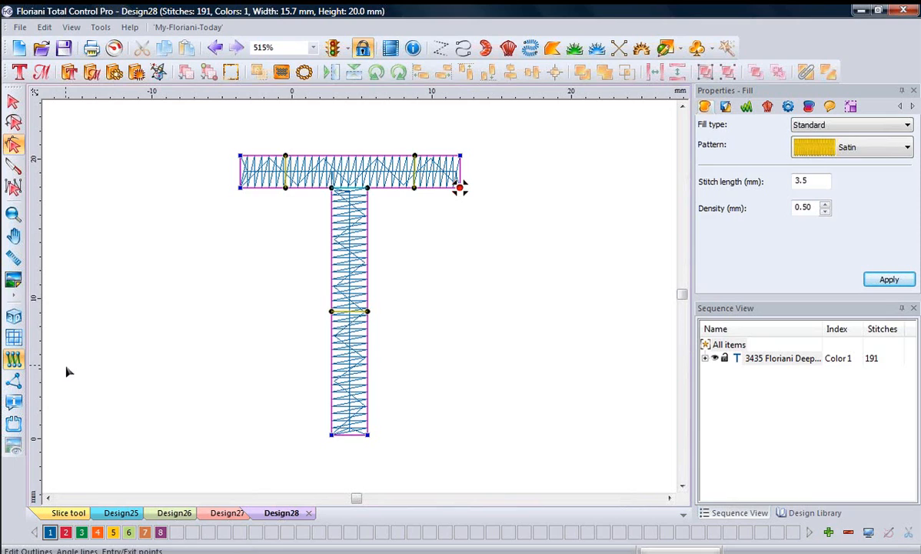
pyautogui.click(13, 360)
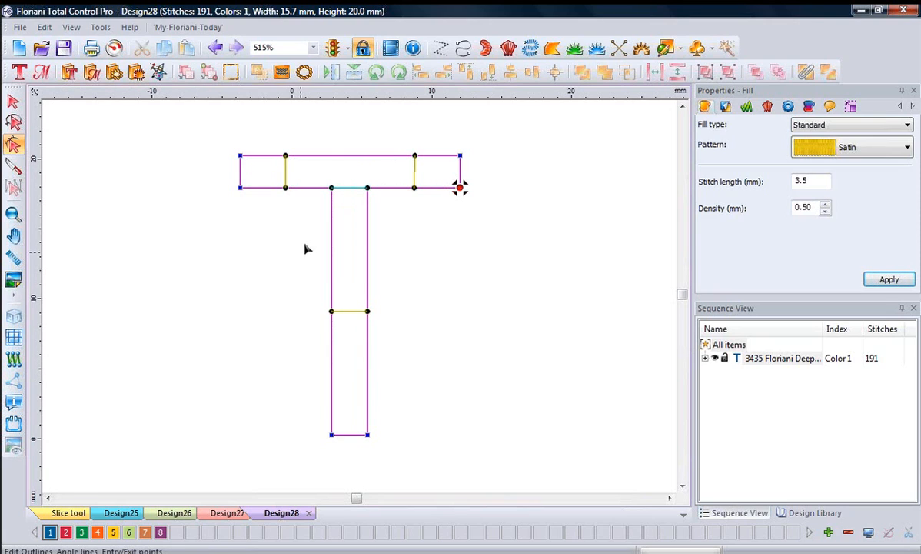
pyautogui.moveTo(331, 189); pyautogui.dragTo(373, 218)
pyautogui.rightClick(374, 219)
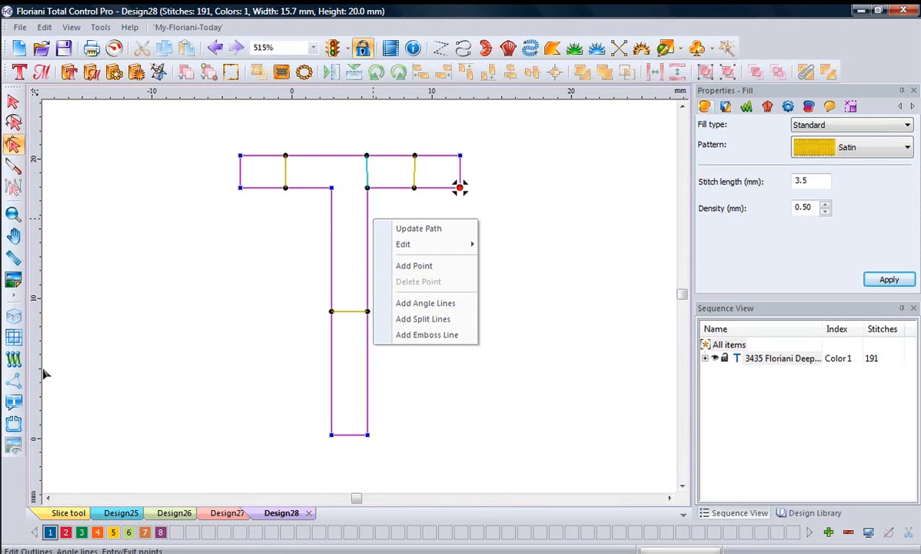
pyautogui.click(13, 359)
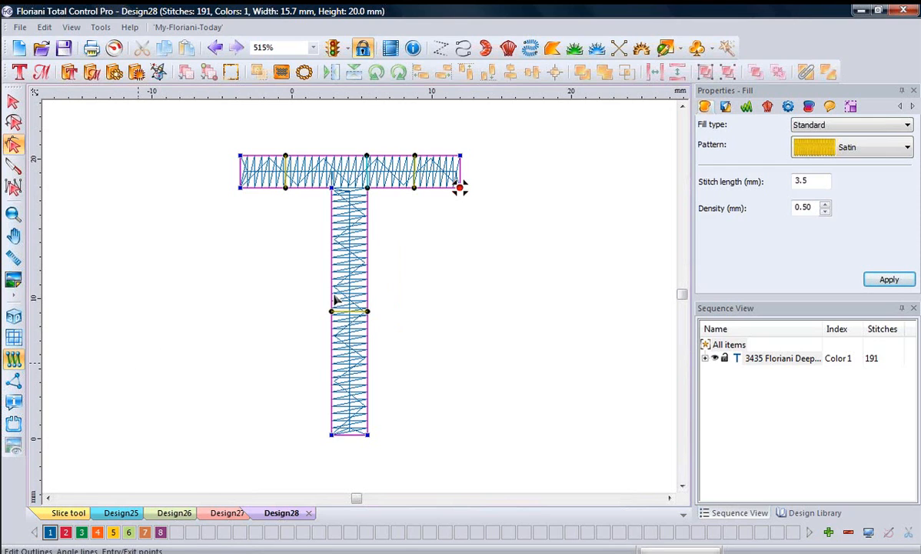
pyautogui.rightClick(367, 190)
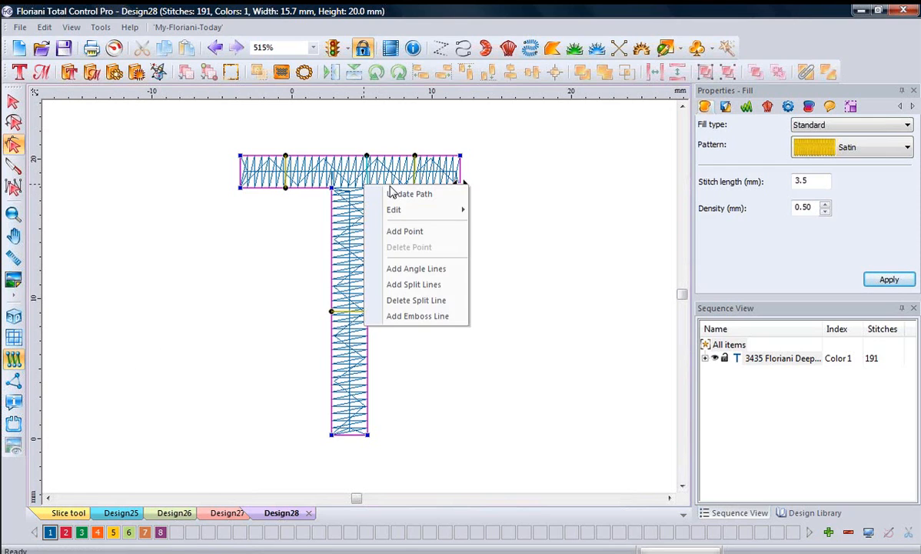
pyautogui.click(392, 190)
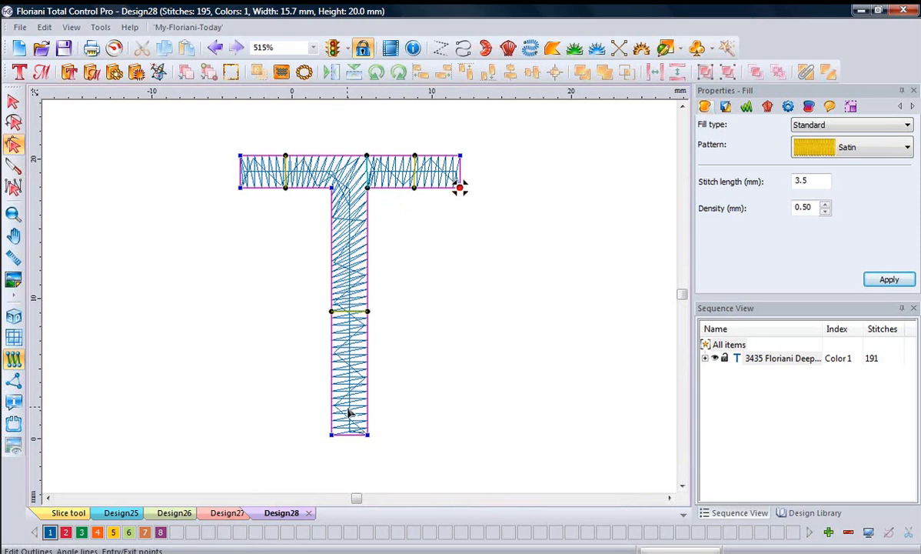
# - Reopen the T's outline for editing and return the split line to its place across the top of the stem
pyautogui.click(402, 312)
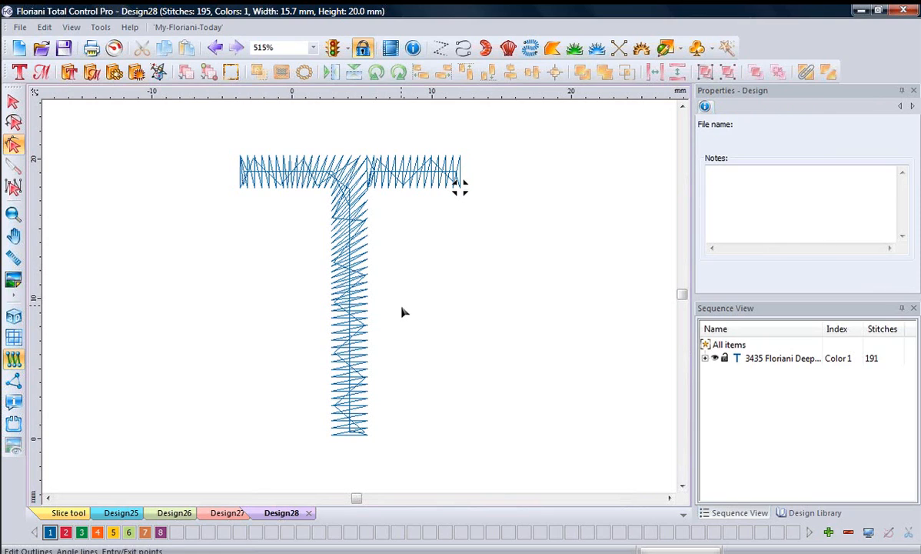
pyautogui.click(14, 100)
pyautogui.click(249, 178)
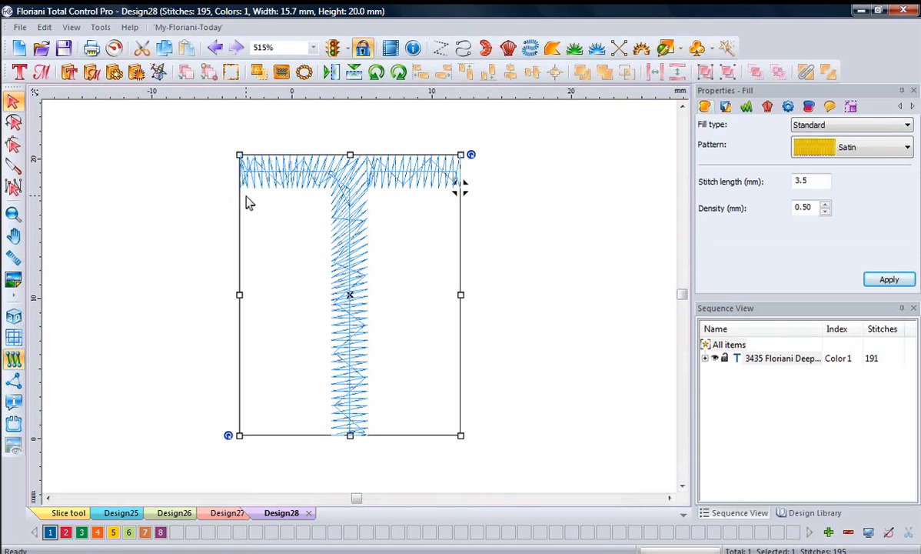
pyautogui.click(12, 145)
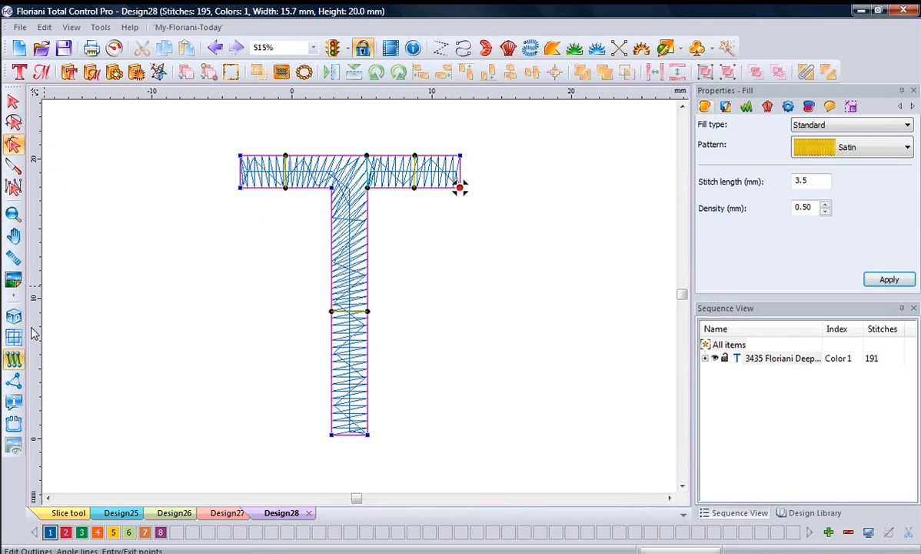
pyautogui.click(13, 360)
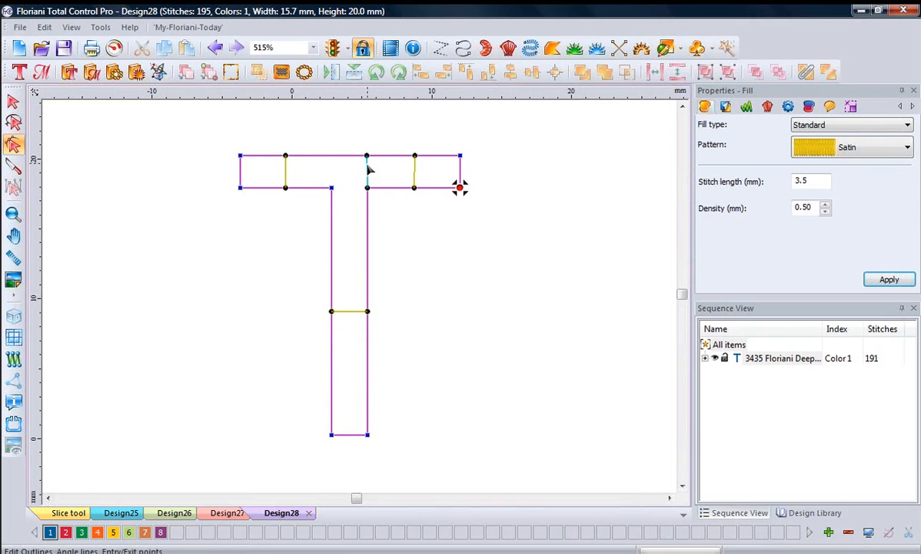
pyautogui.moveTo(367, 159); pyautogui.dragTo(352, 199)
pyautogui.click(14, 360)
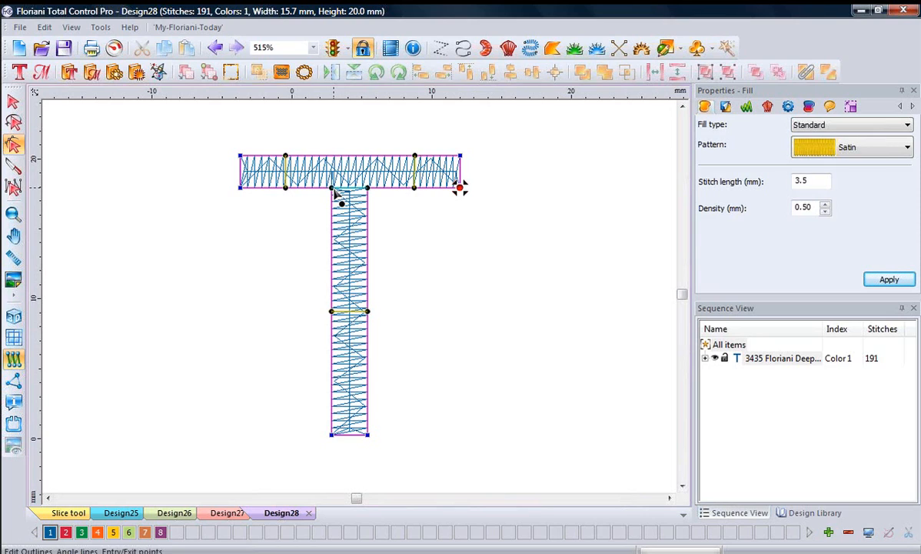
# - Start a new design and draw a four-cornered complex fill about 69 mm wide and 44 mm high
pyautogui.click(20, 51)
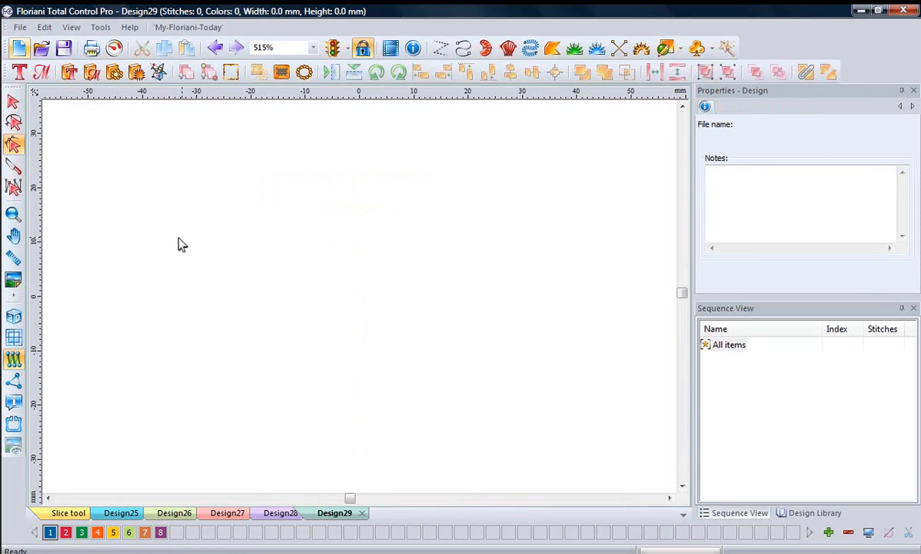
pyautogui.click(552, 51)
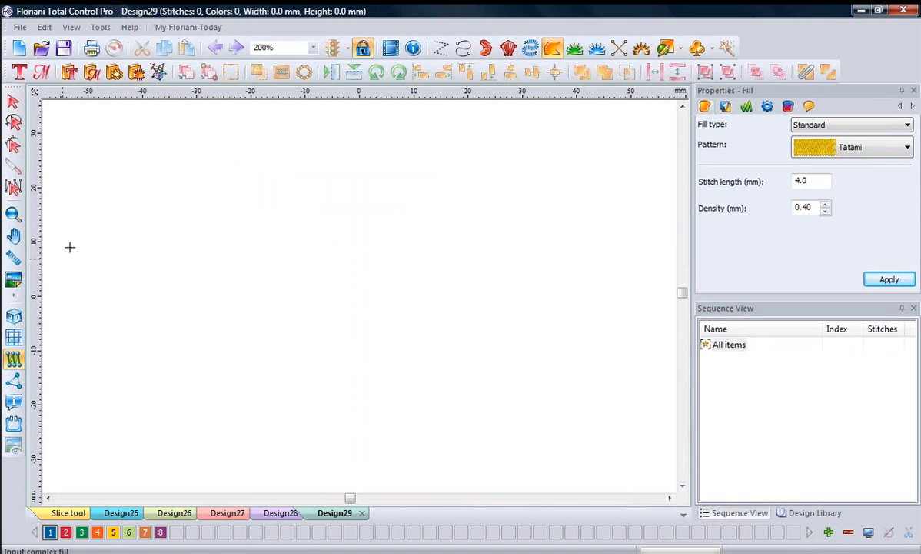
pyautogui.click(184, 193)
pyautogui.click(545, 186)
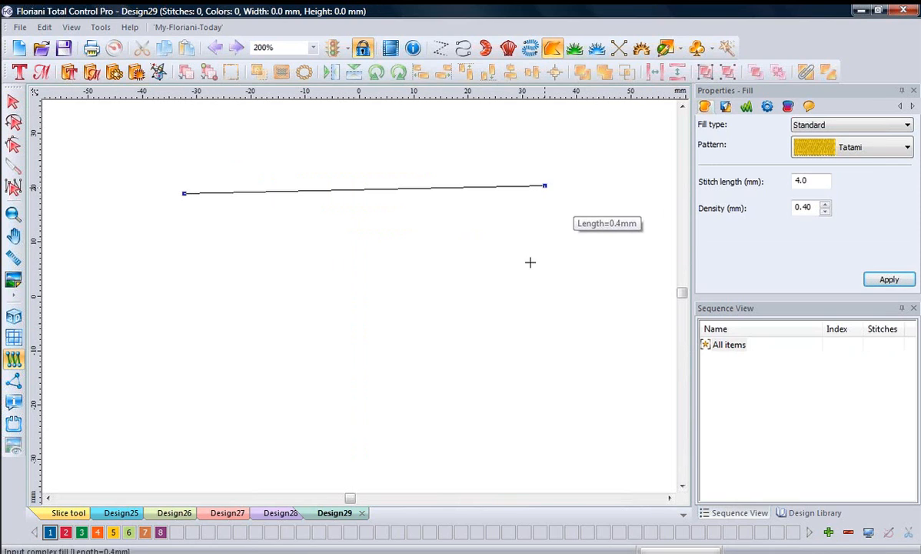
pyautogui.click(542, 426)
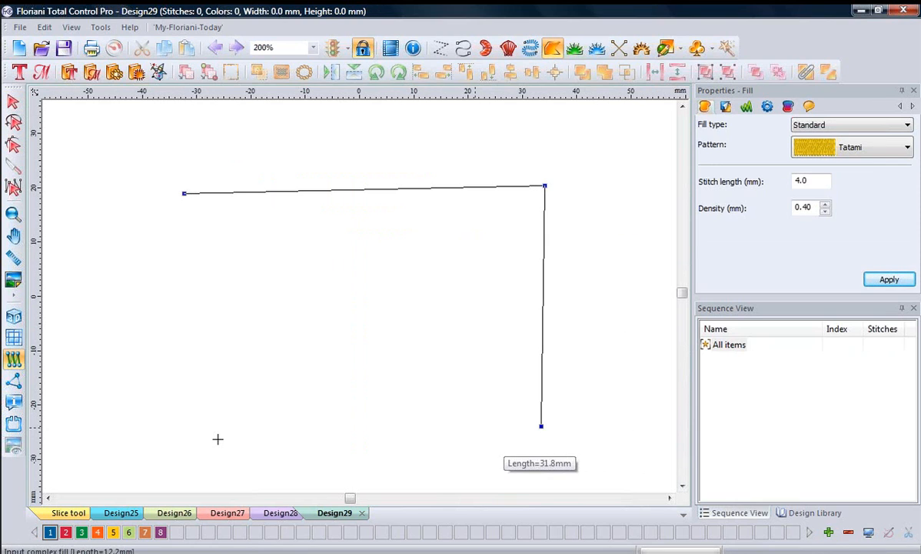
pyautogui.click(169, 426)
pyautogui.press('Return')
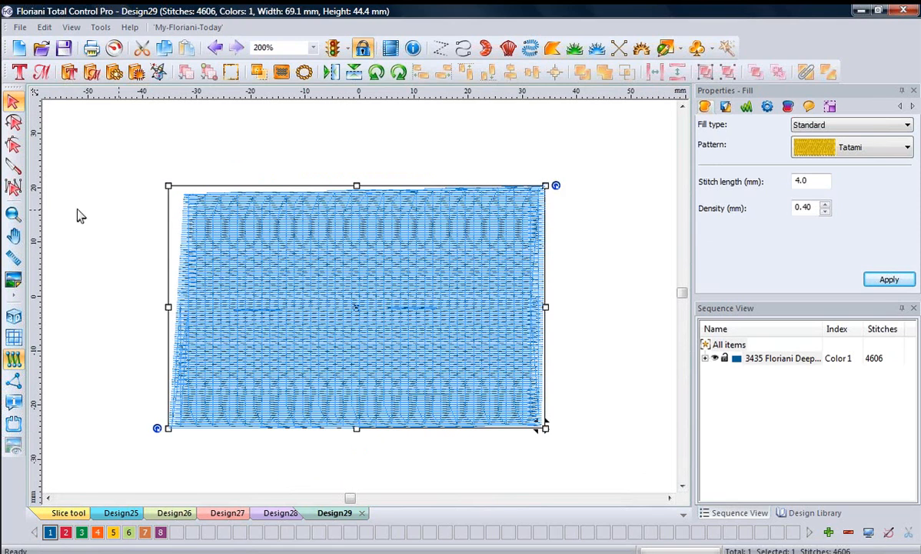
# - Add a near-vertical slice line through the middle of the fill from its upper to its lower edge and update the path
pyautogui.click(13, 164)
pyautogui.click(362, 212)
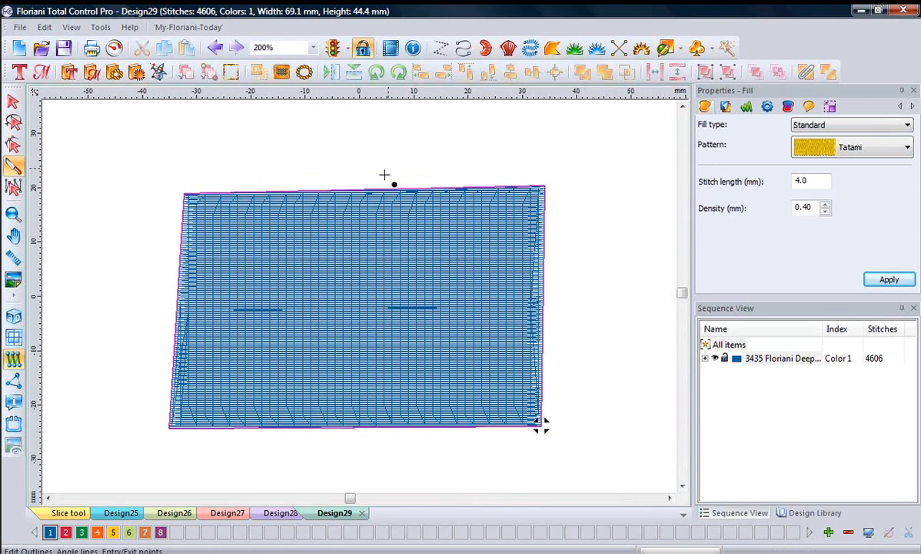
pyautogui.moveTo(363, 182); pyautogui.dragTo(353, 436)
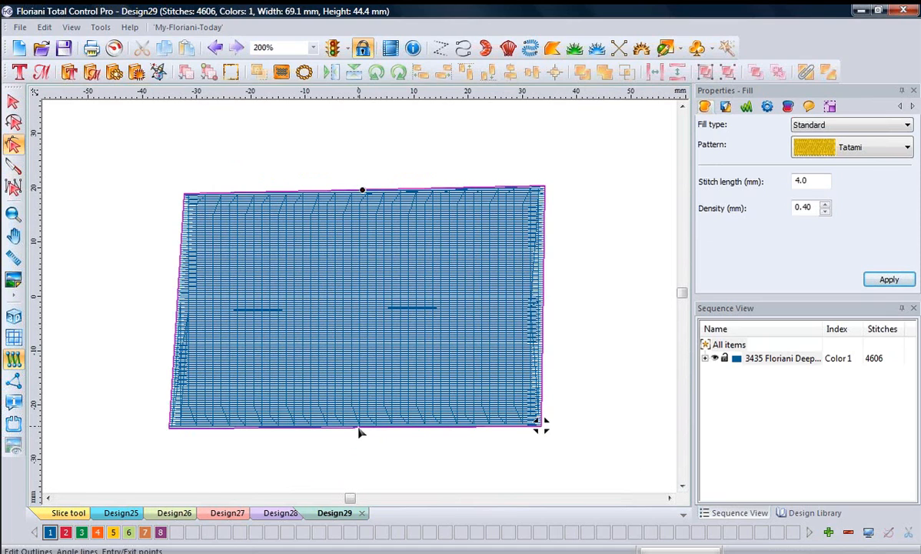
pyautogui.rightClick(359, 433)
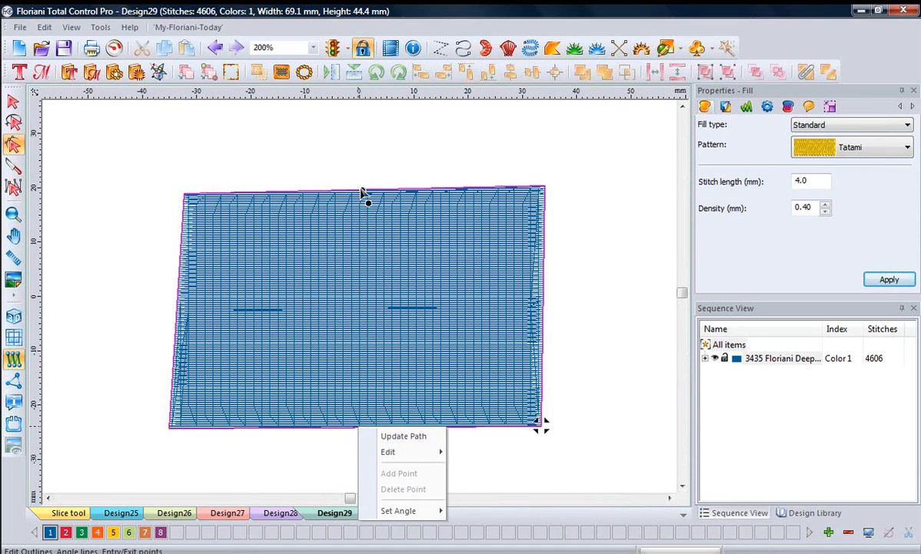
pyautogui.moveTo(362, 192); pyautogui.dragTo(354, 437)
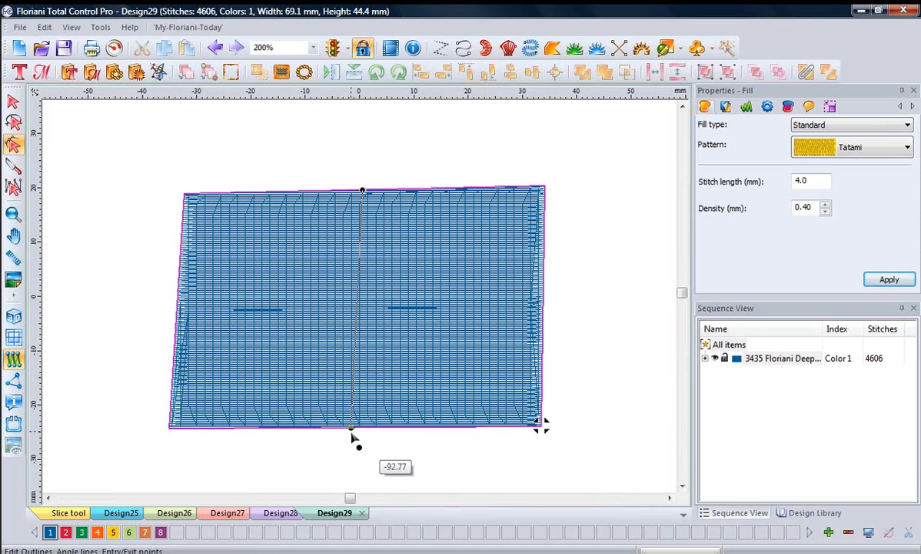
pyautogui.rightClick(353, 435)
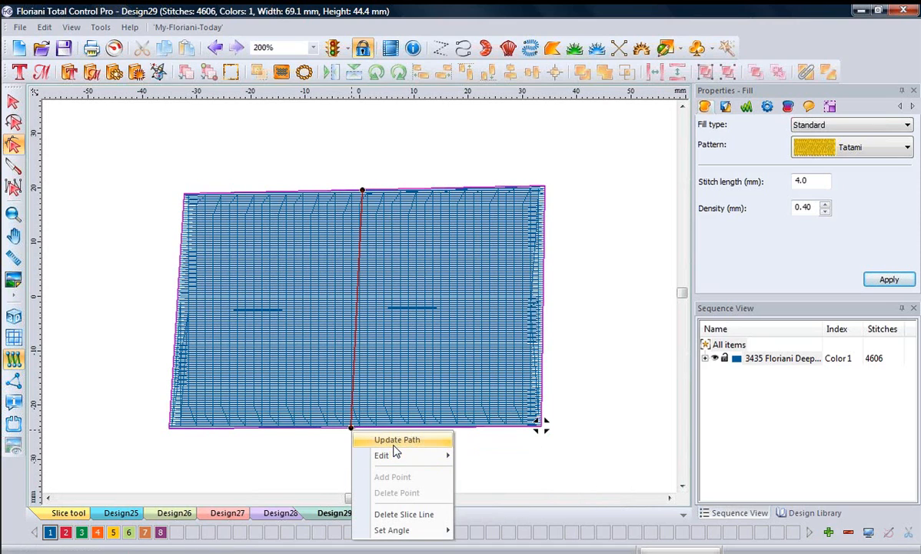
pyautogui.click(394, 444)
# - Break the sliced fill apart and move its left half about 21 mm to the left, away from the right half
pyautogui.click(13, 101)
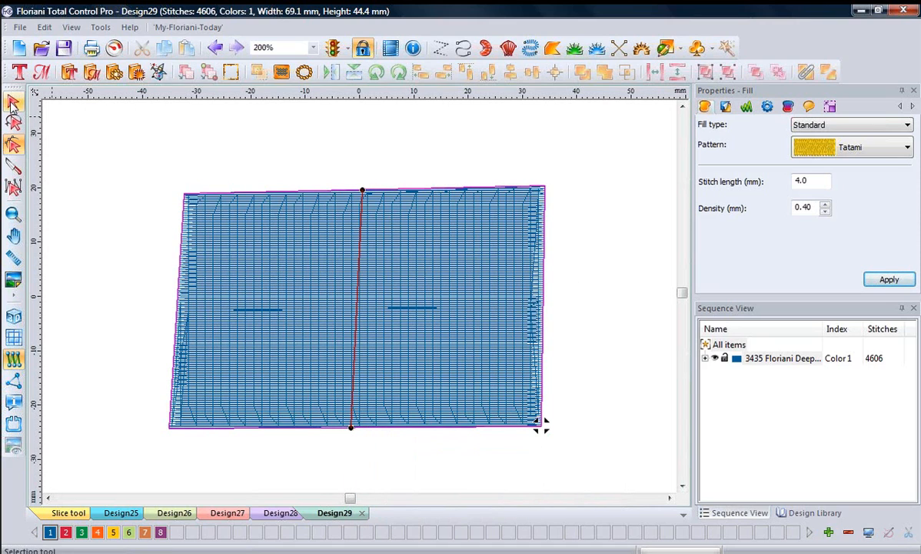
pyautogui.rightClick(549, 273)
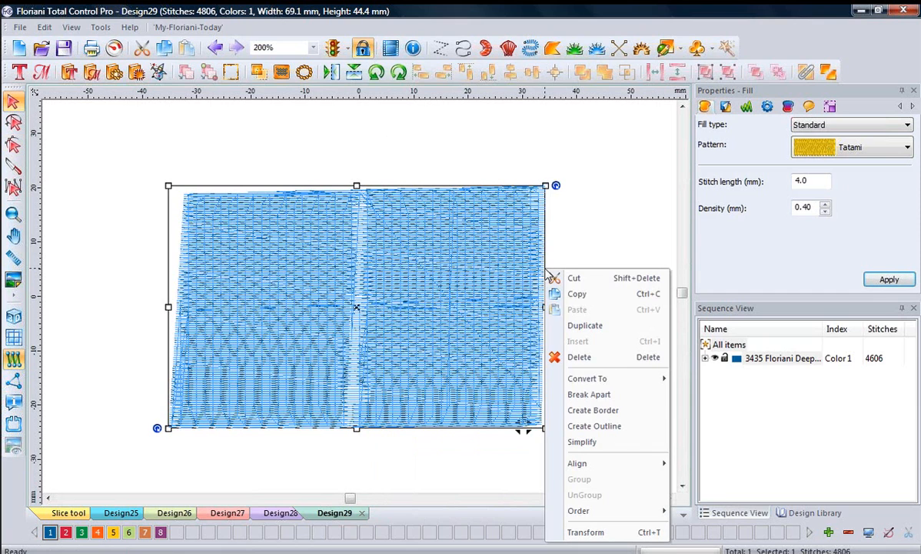
pyautogui.click(569, 393)
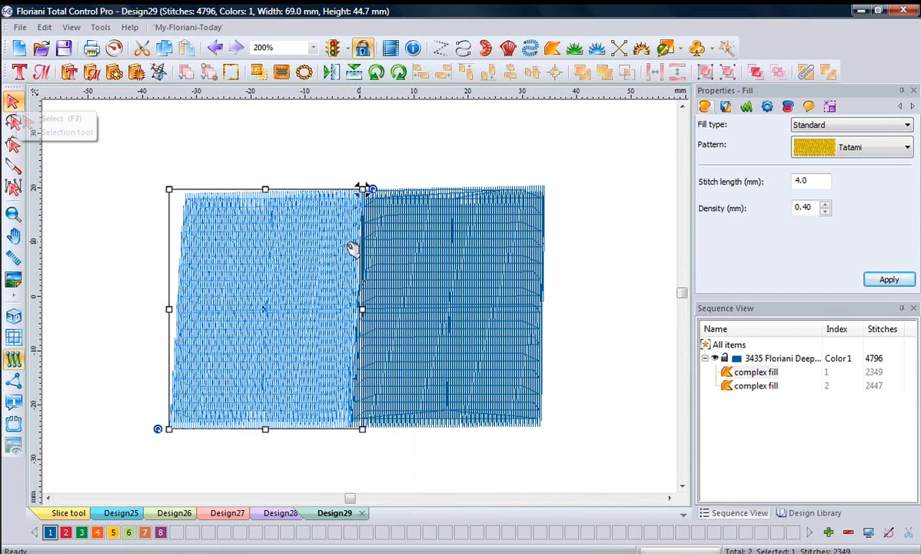
pyautogui.click(265, 296)
pyautogui.moveTo(265, 296); pyautogui.dragTo(190, 289)
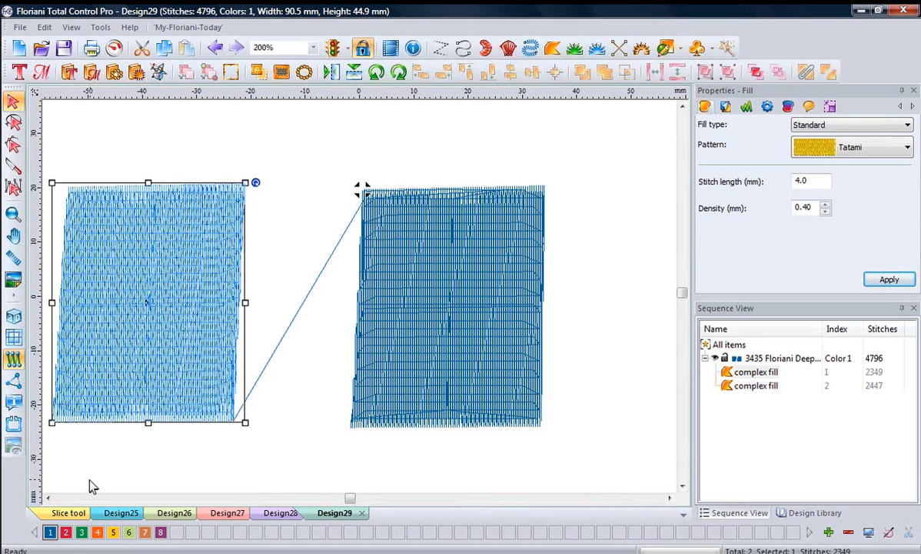
# - Switch to the Slice tool design with the red apple and leave outline editing
pyautogui.click(69, 512)
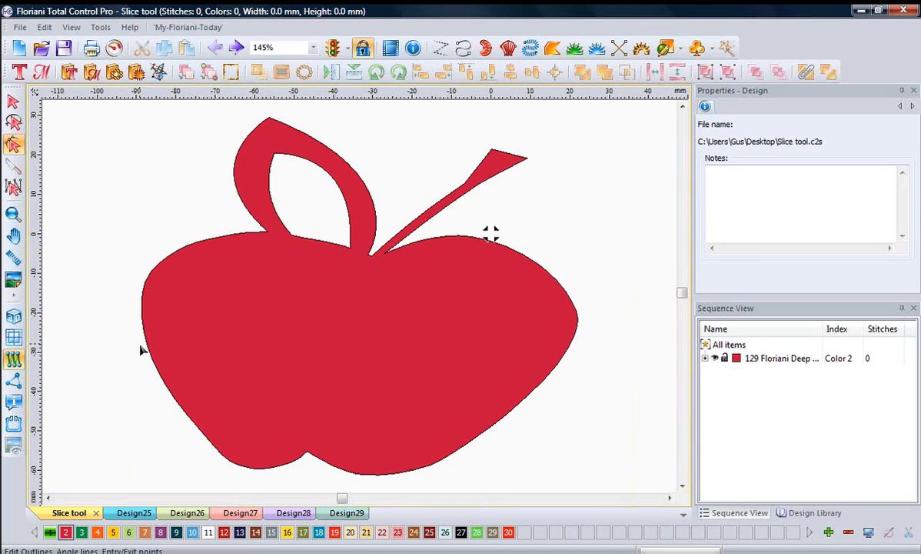
pyautogui.press('Escape')
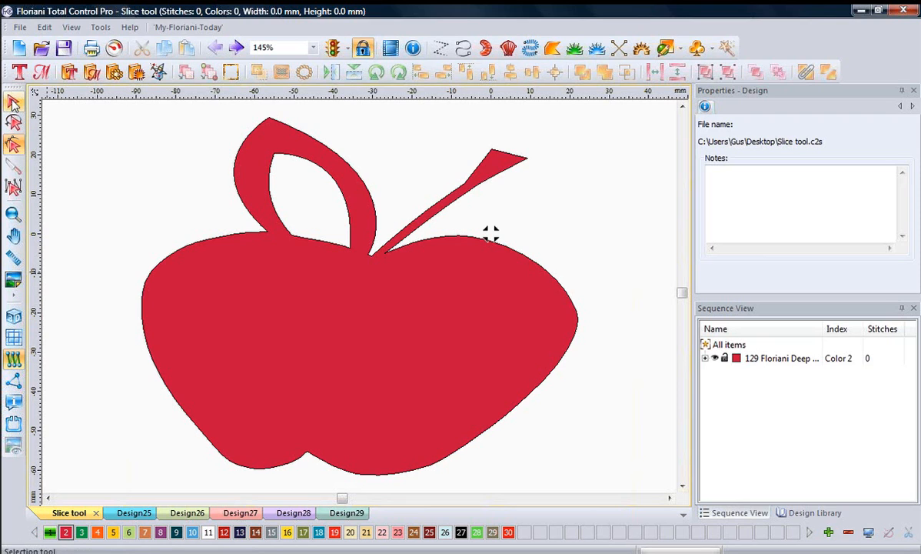
# - Slice the apple artwork with the Slice tool across the base of the stem and across both bases of the leaf
pyautogui.click(169, 263)
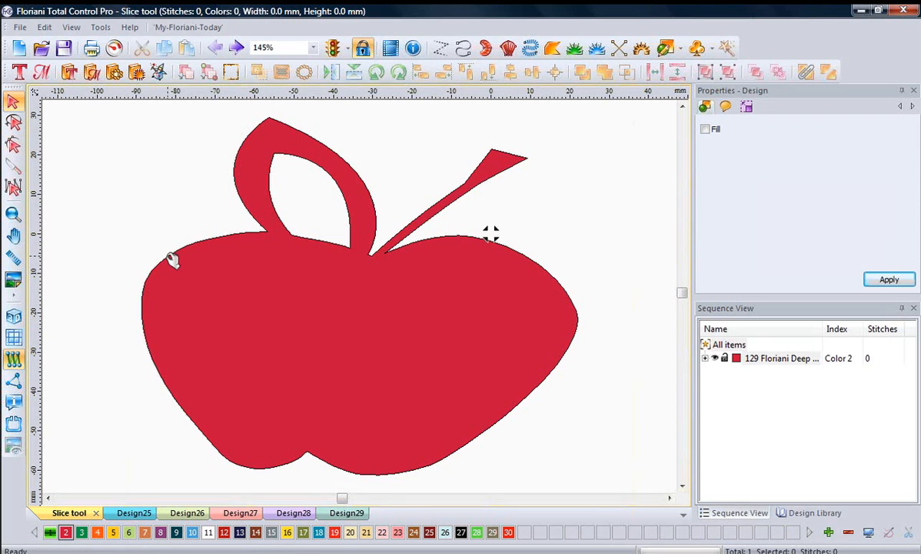
pyautogui.click(15, 166)
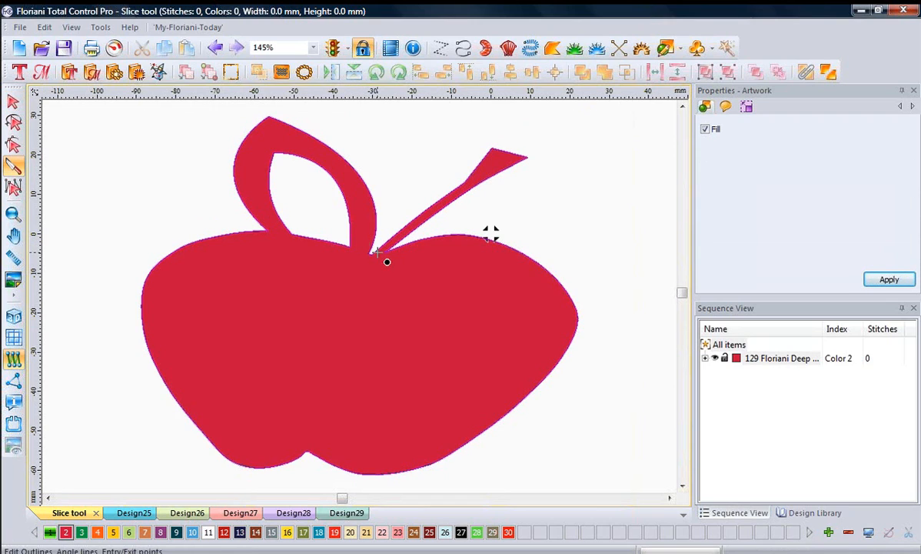
pyautogui.click(388, 252)
pyautogui.click(372, 253)
pyautogui.click(347, 247)
pyautogui.click(372, 254)
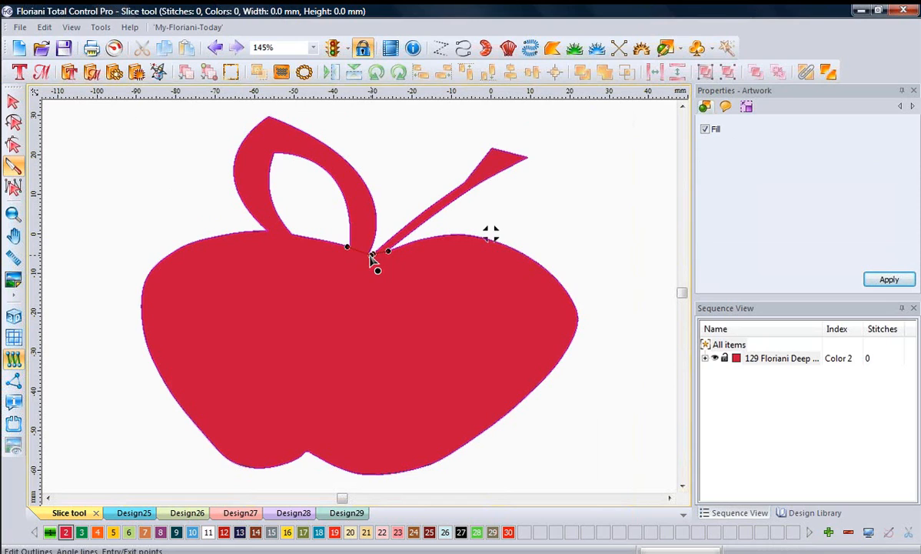
pyautogui.click(265, 231)
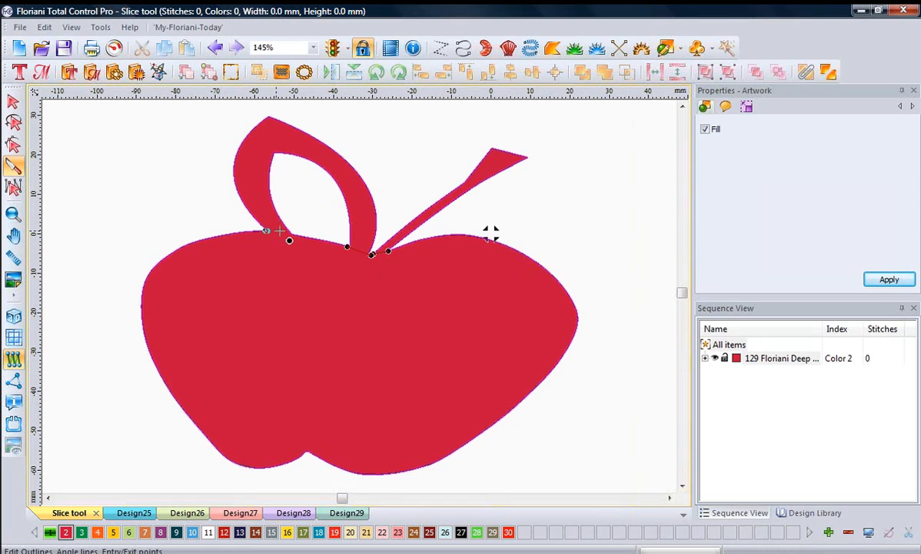
pyautogui.click(289, 231)
pyautogui.rightClick(227, 217)
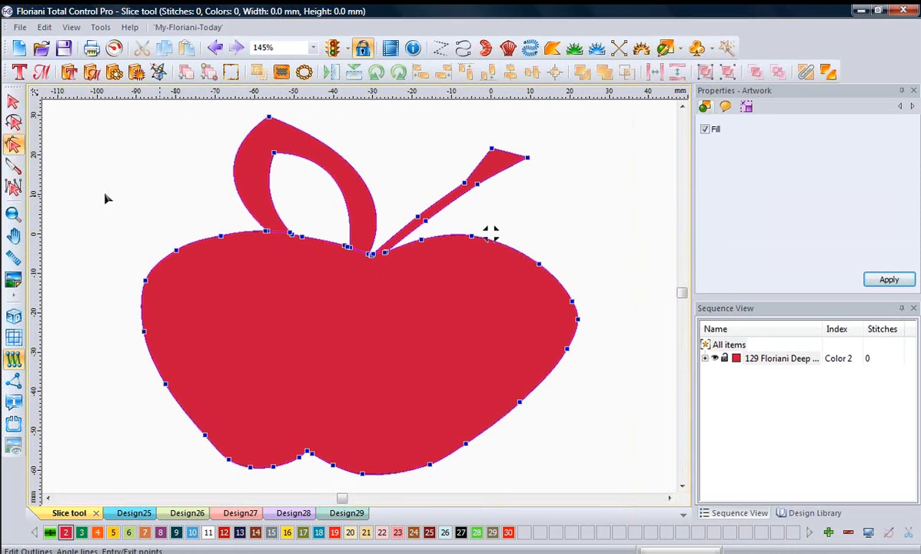
# - Break the sliced artwork apart into separate apple, leaf and stem objects
pyautogui.click(13, 101)
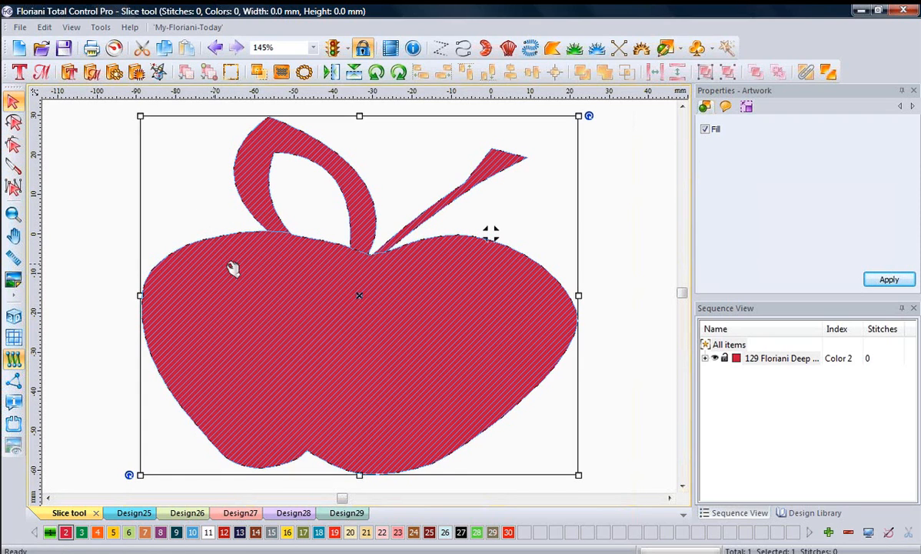
pyautogui.rightClick(582, 248)
pyautogui.click(621, 369)
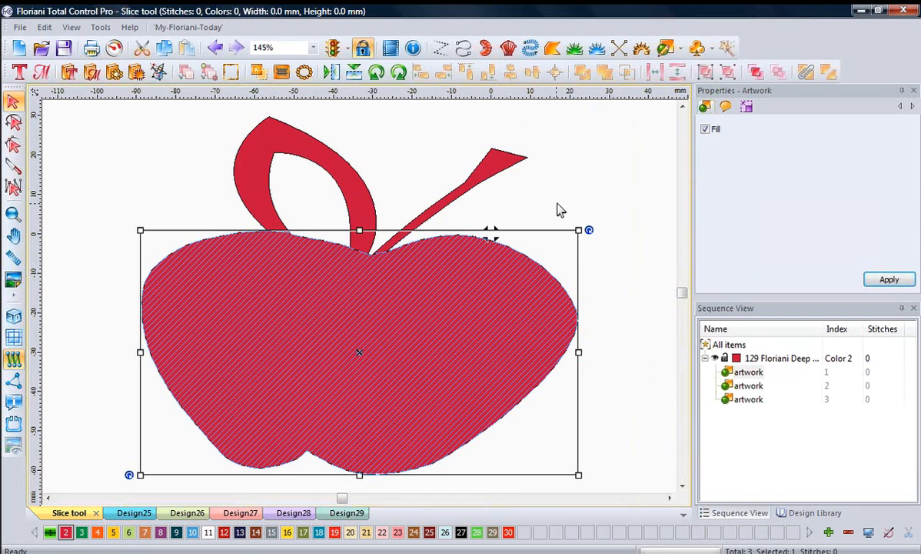
# - Recolor the stem with brown thread color 24 and convert it to Complex Fill stitches
pyautogui.click(485, 186)
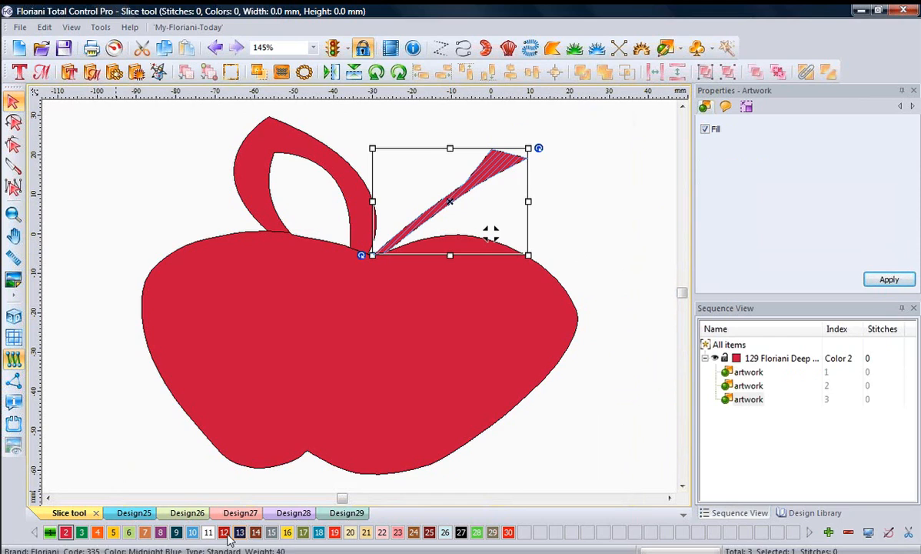
pyautogui.click(414, 532)
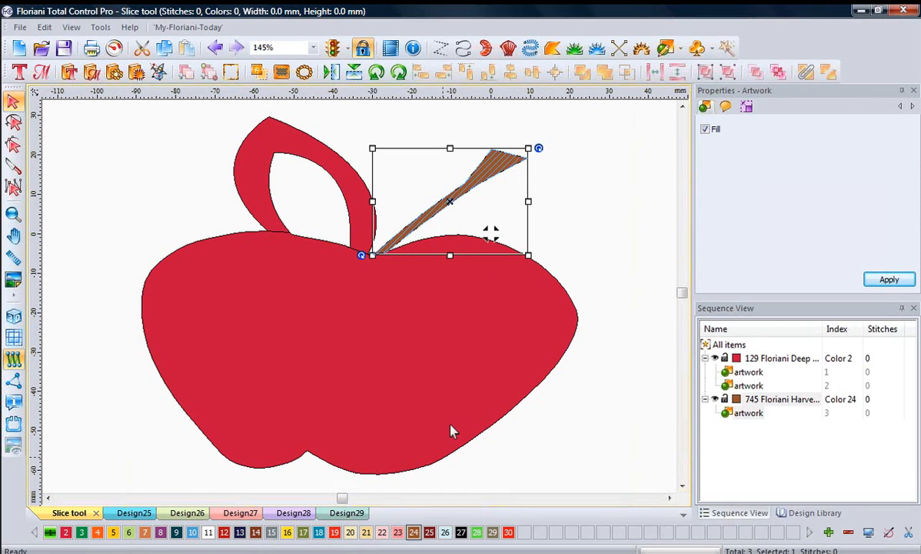
pyautogui.rightClick(527, 180)
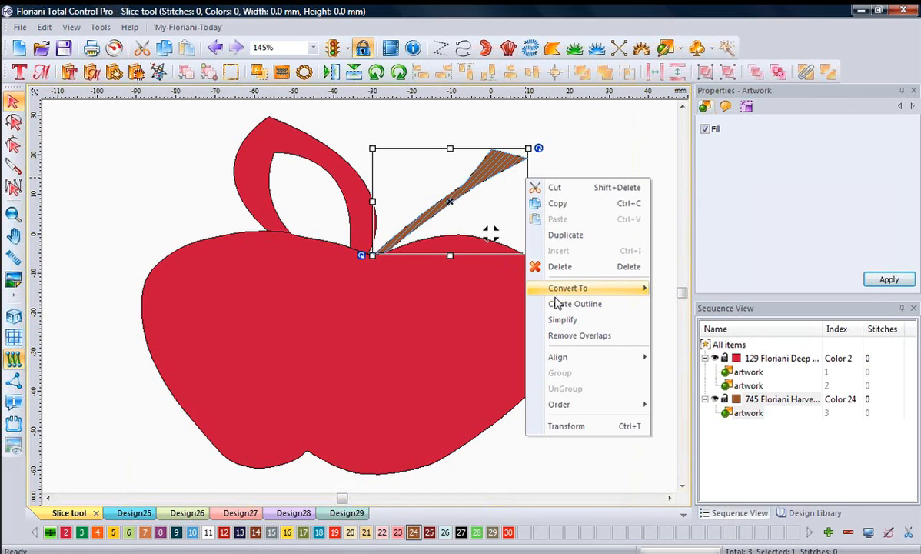
pyautogui.moveTo(567, 289)
pyautogui.click(685, 338)
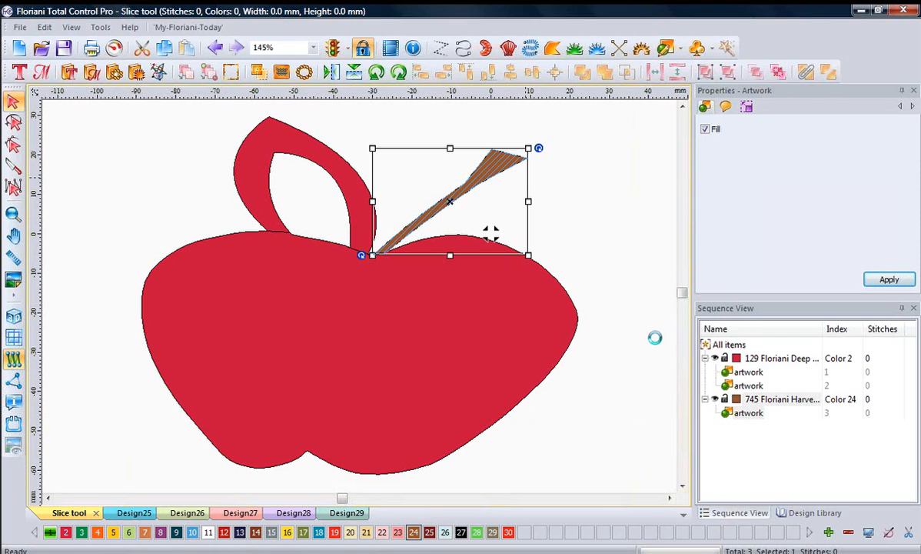
pyautogui.click(429, 176)
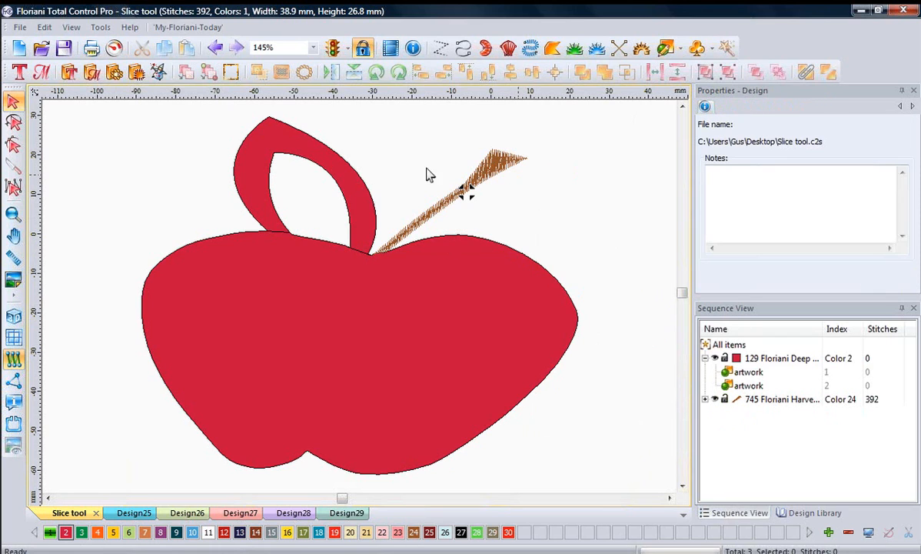
# - Recolor the leaf with thread color 3, Floriani 232 Spring Green
pyautogui.click(321, 165)
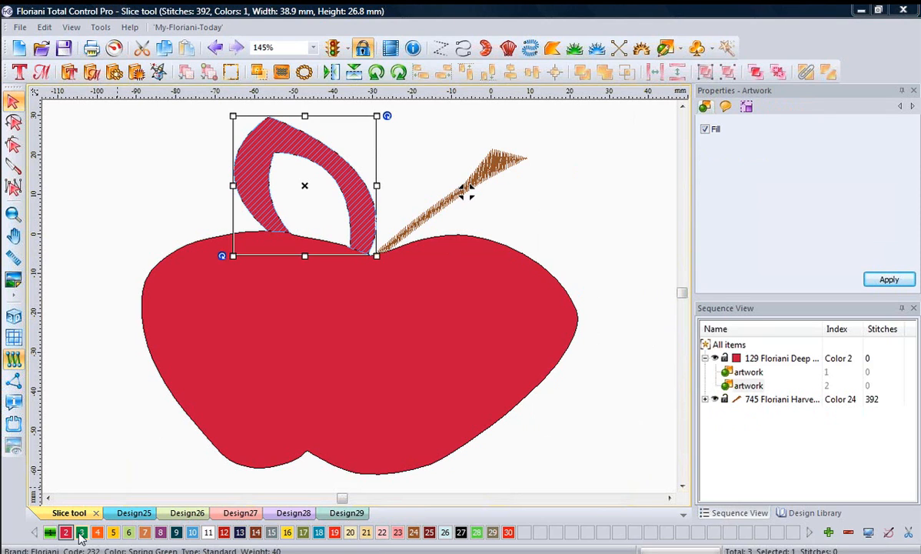
pyautogui.doubleClick(80, 533)
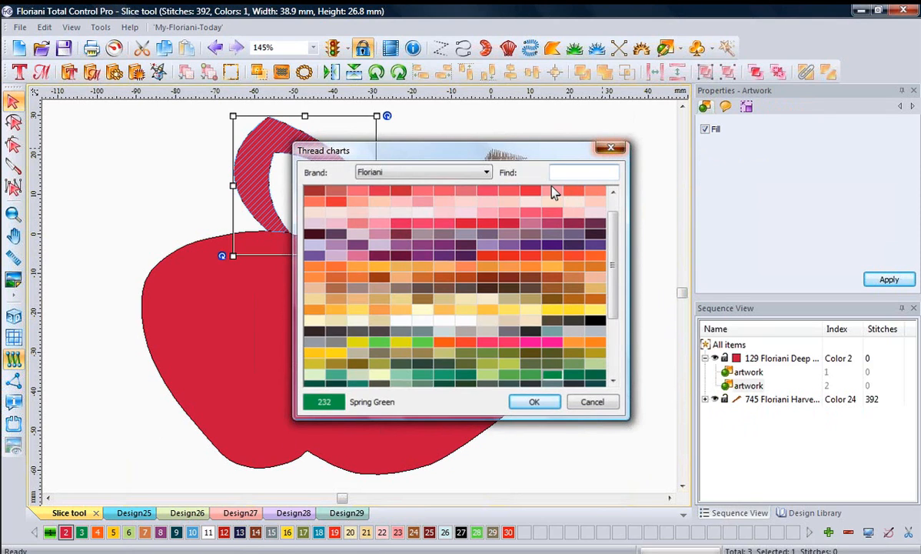
pyautogui.press('Return')
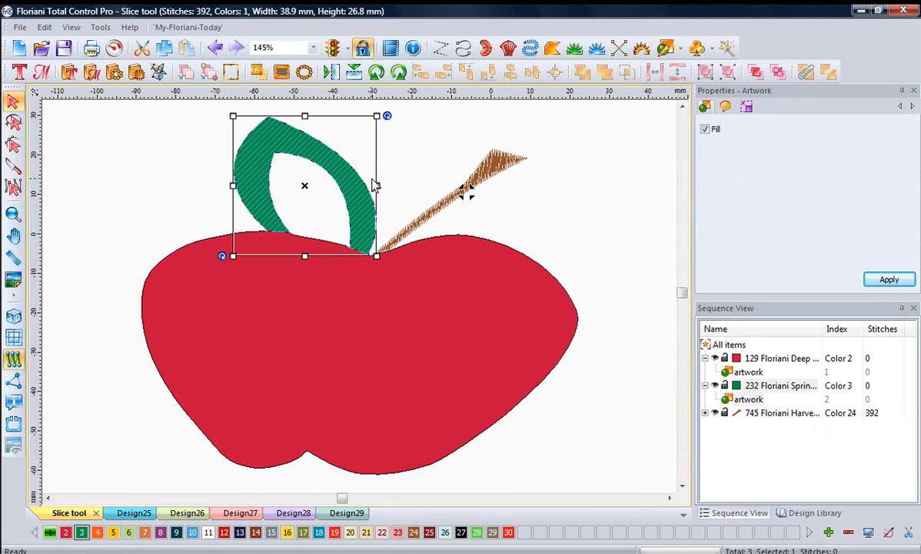
# - Try converting the green leaf artwork to Satin stitches
pyautogui.rightClick(381, 179)
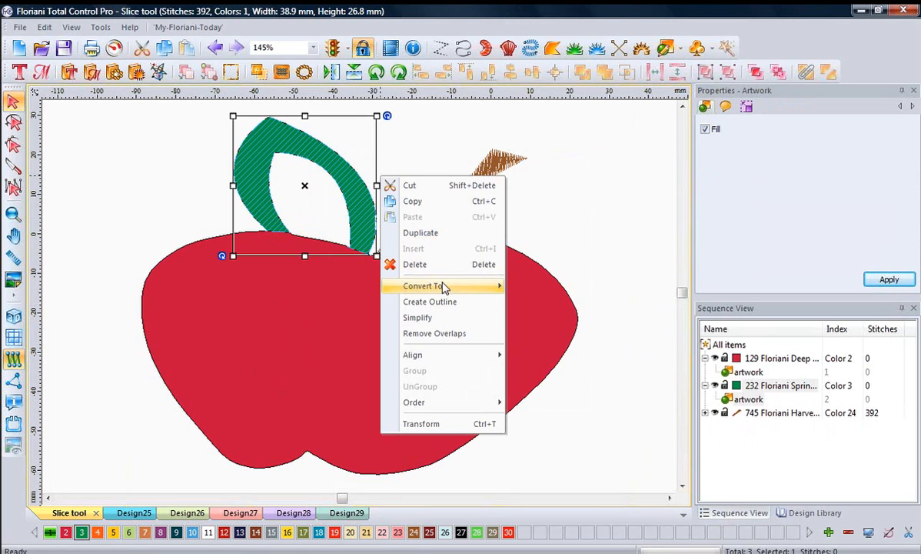
pyautogui.moveTo(445, 286)
pyautogui.click(541, 303)
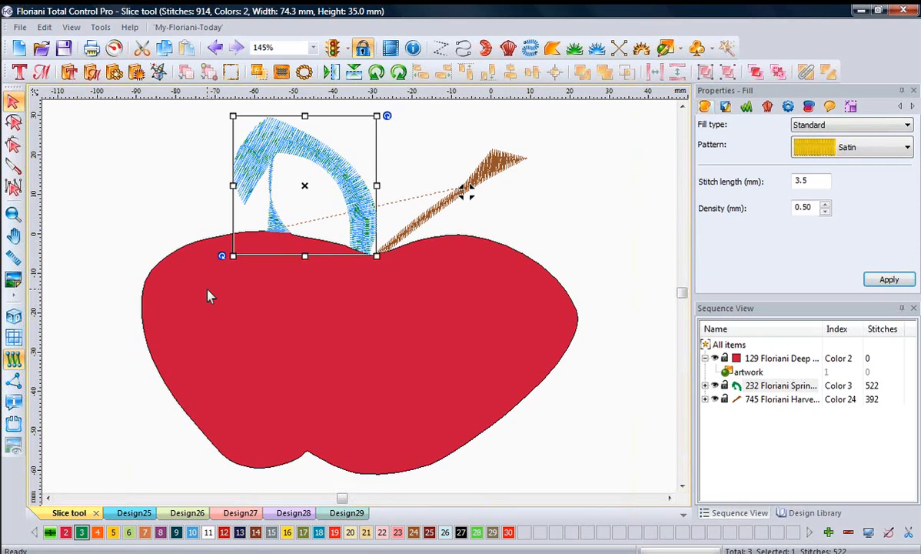
pyautogui.hotkey('ctrl', 'z')
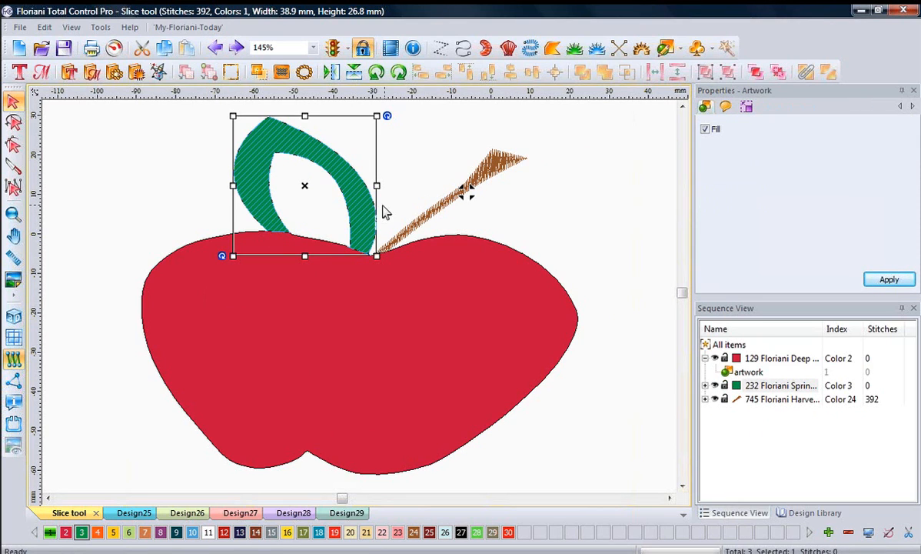
# - Convert the green leaf artwork to Complex Fill stitches
pyautogui.rightClick(377, 207)
pyautogui.moveTo(494, 323)
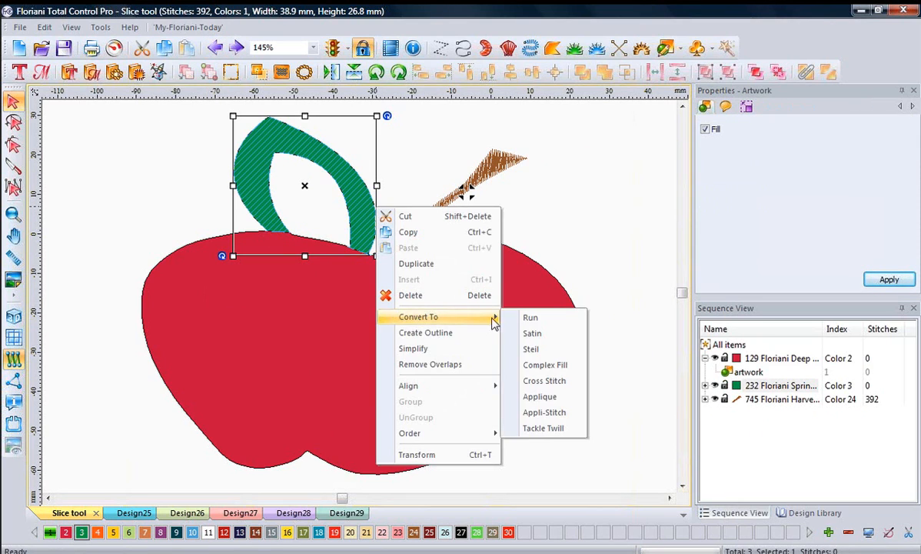
pyautogui.click(543, 365)
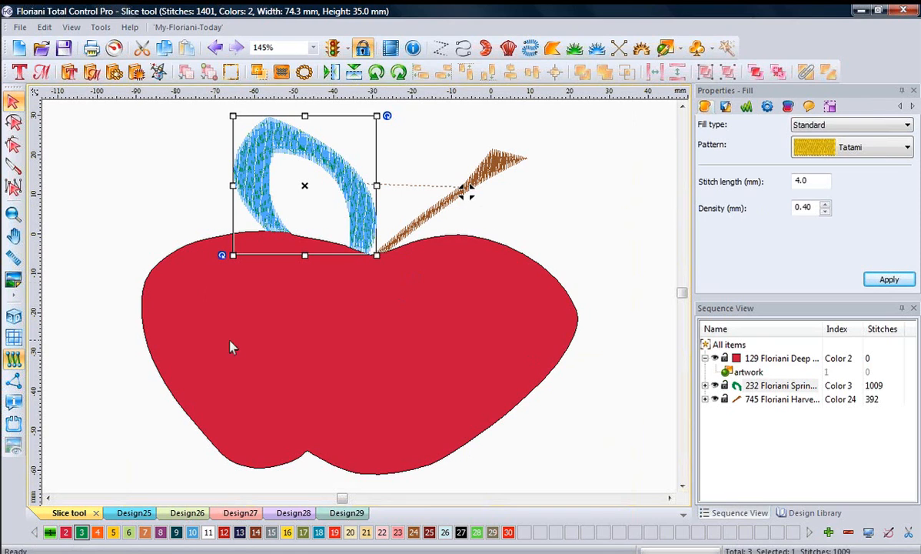
# - Convert the red apple body artwork to Complex Fill stitches
pyautogui.click(165, 271)
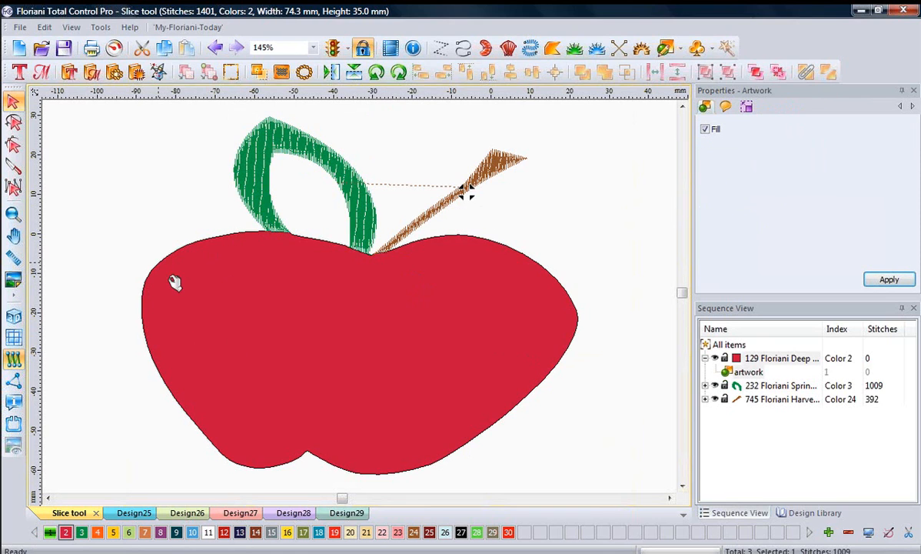
pyautogui.rightClick(135, 274)
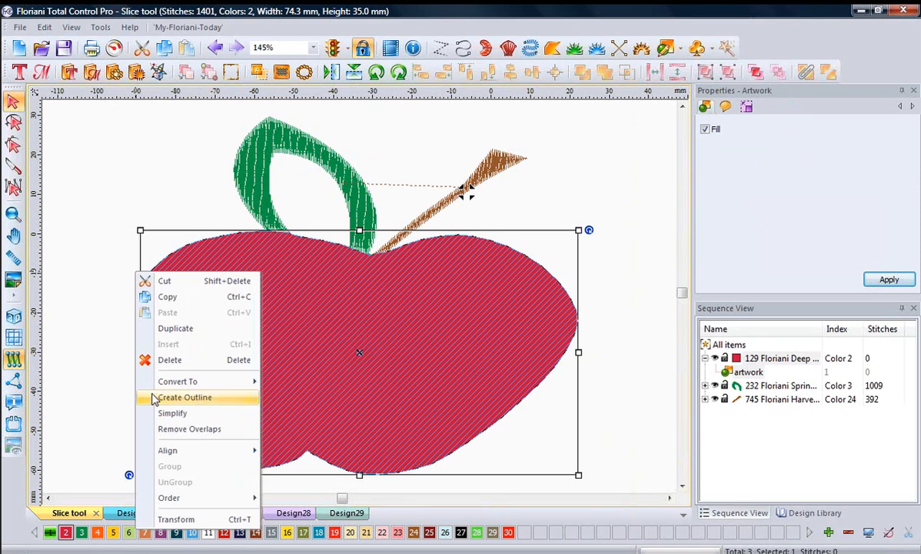
pyautogui.moveTo(168, 385)
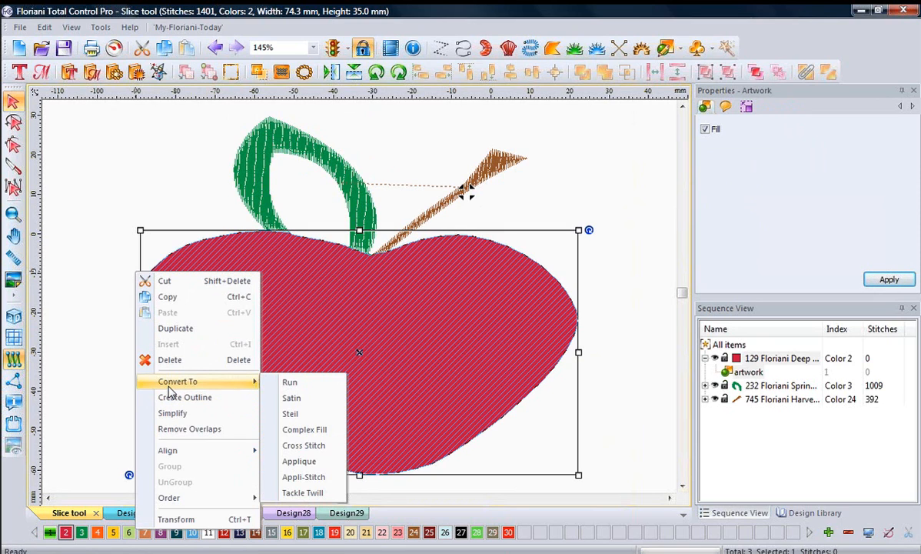
pyautogui.click(292, 429)
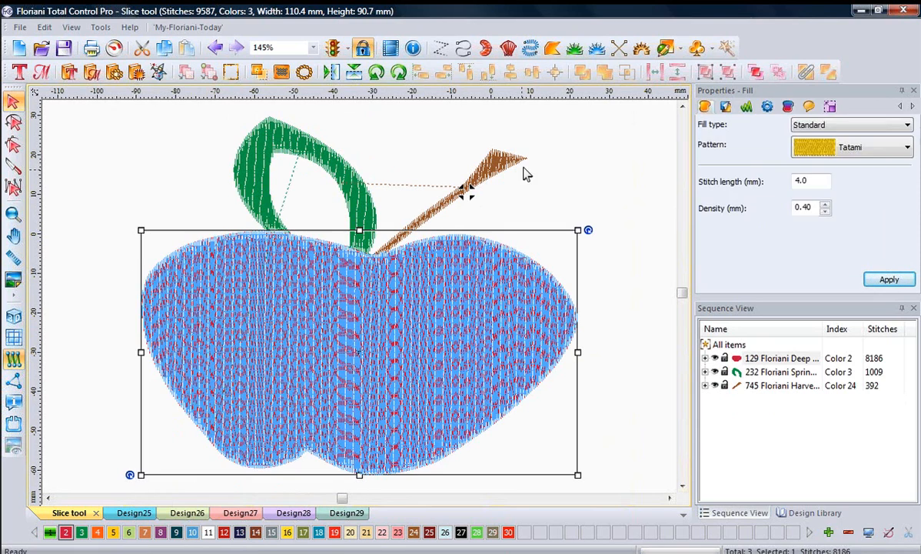
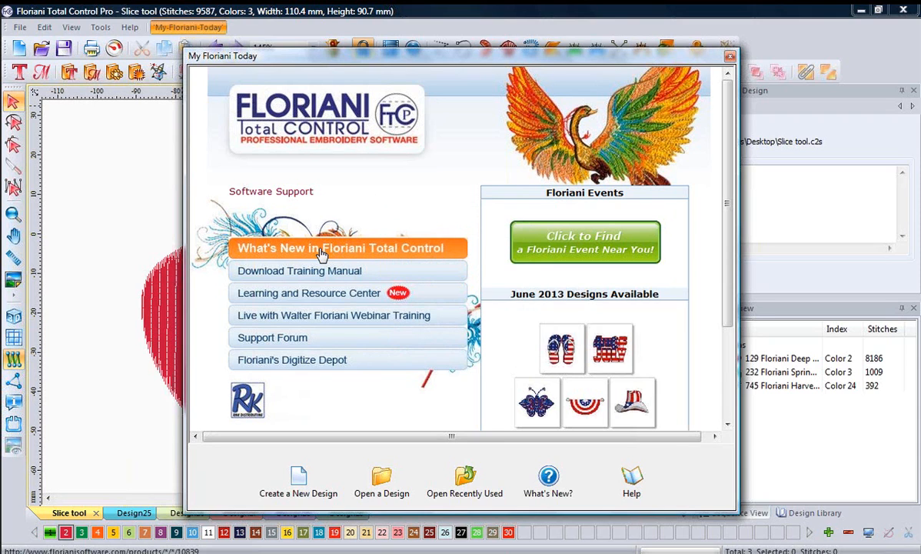
# - Open the What's New in Floriani Total Control page and look through the new features and their how-to instructions
pyautogui.click(321, 255)
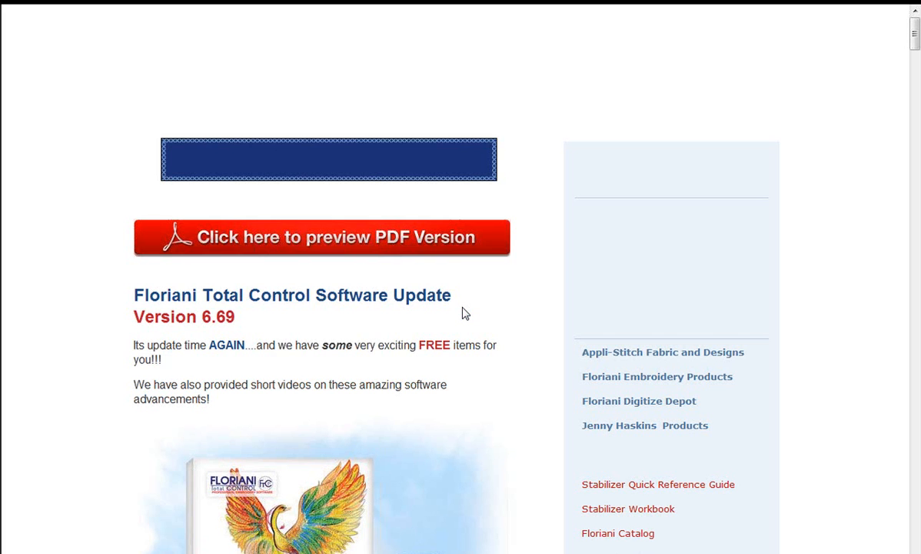
pyautogui.scroll(-1, 464, 313)
pyautogui.scroll(-4, 462, 307)
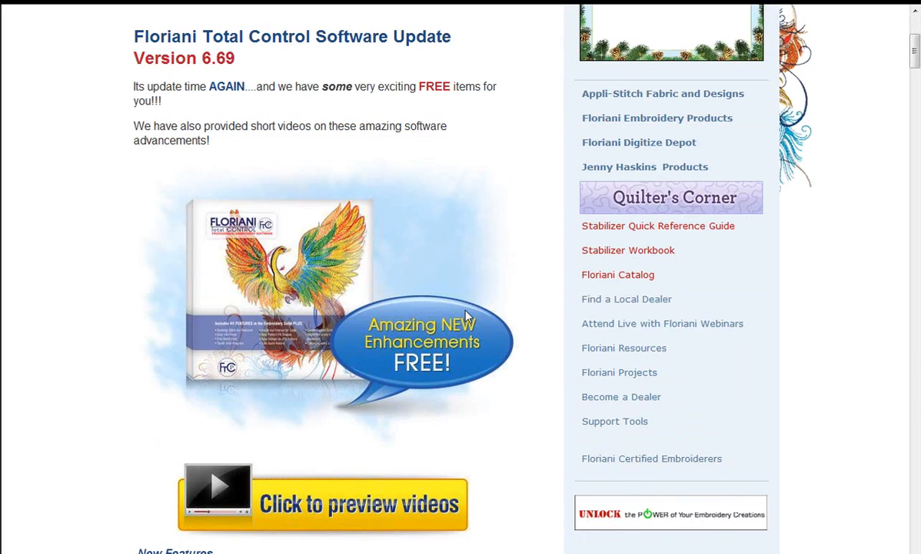
pyautogui.scroll(-3, 465, 311)
pyautogui.scroll(-1, 467, 315)
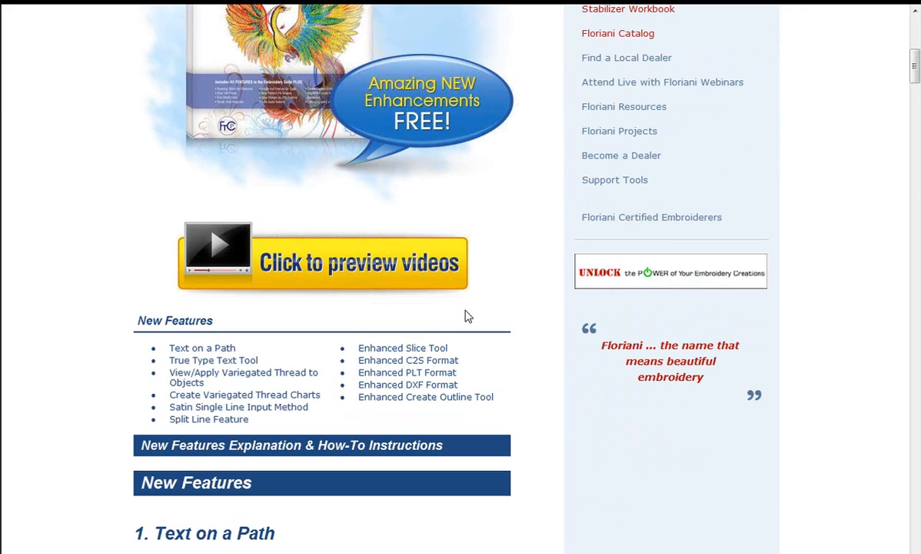
pyautogui.scroll(-12, 467, 314)
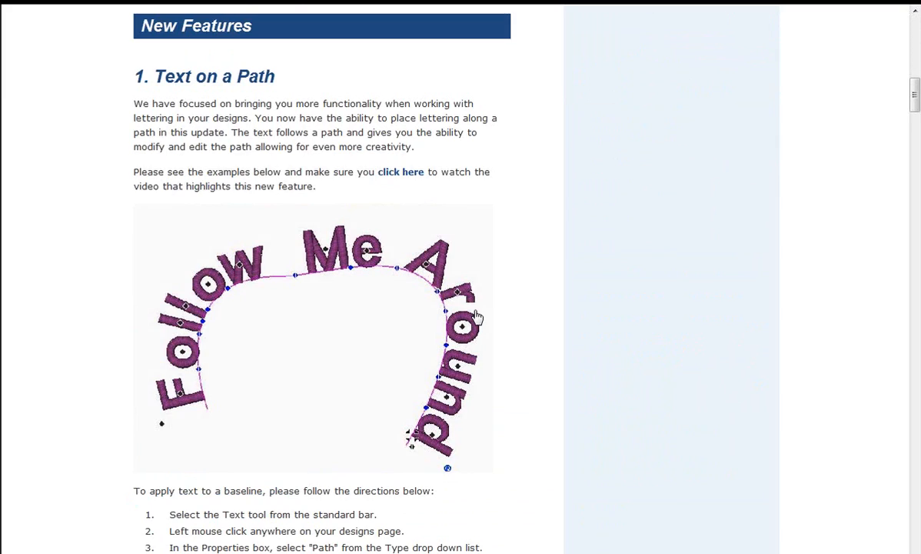
pyautogui.scroll(-8, 474, 311)
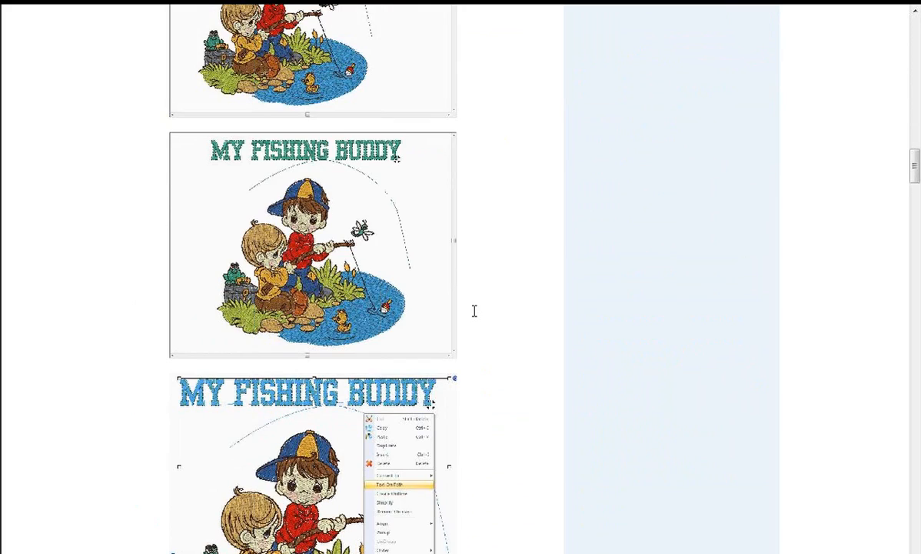
pyautogui.scroll(-10, 474, 311)
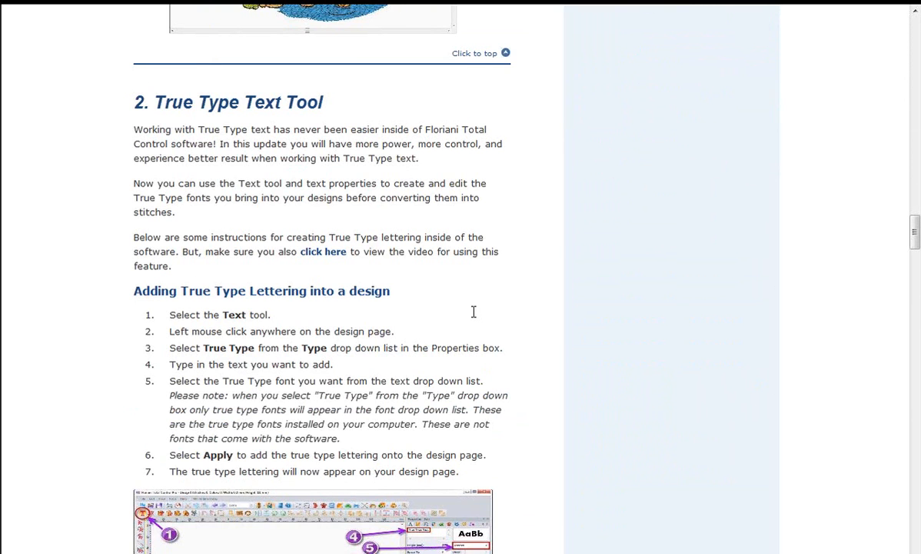
pyautogui.scroll(-1, 474, 311)
pyautogui.scroll(6, 474, 310)
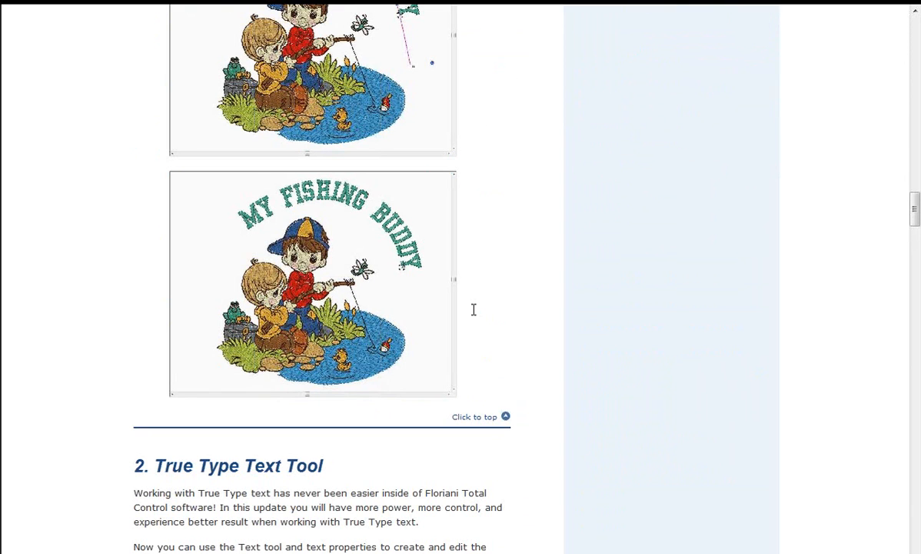
pyautogui.scroll(8, 474, 309)
pyautogui.scroll(15, 474, 309)
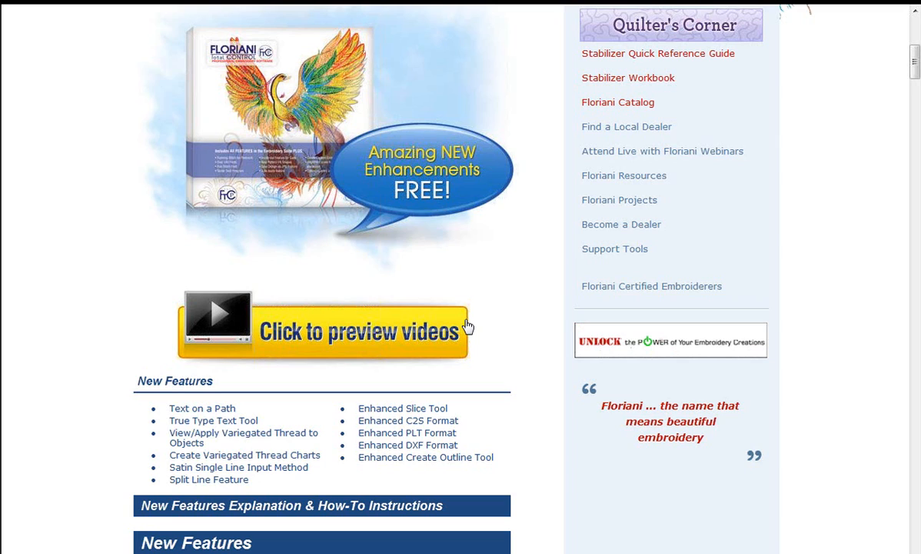
# - Open the page of preview videos for the new software release
pyautogui.click(323, 336)
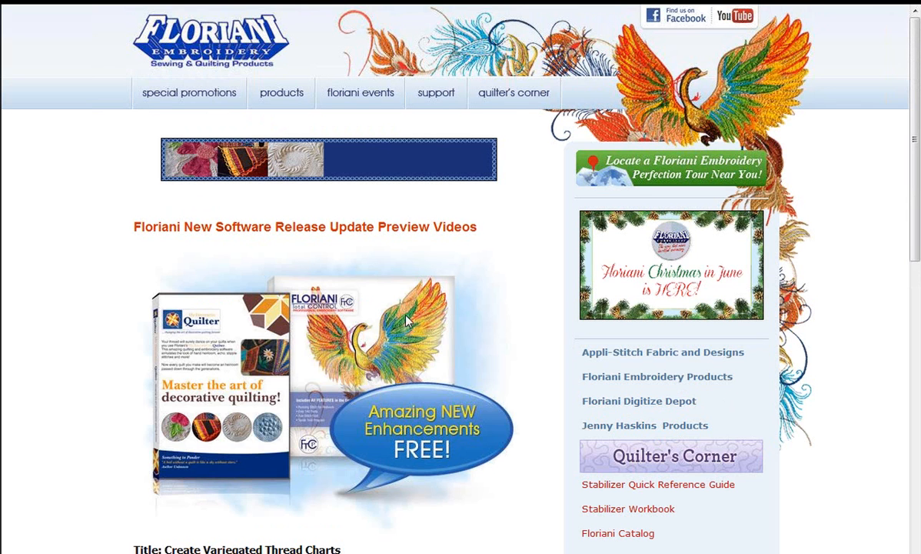
pyautogui.scroll(-1, 422, 318)
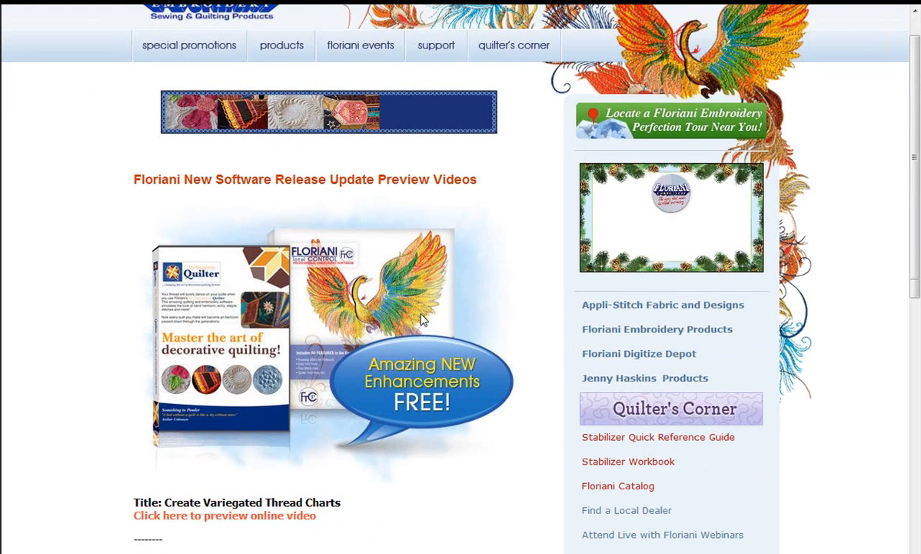
# - Open and play the Satin Single Line Input preview video, and close its browser window
pyautogui.scroll(-4, 421, 318)
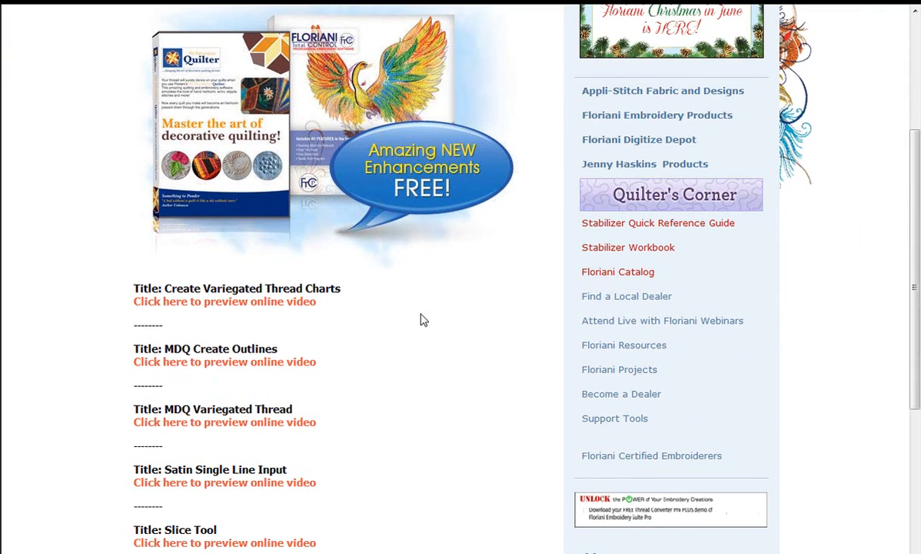
pyautogui.scroll(-3, 421, 318)
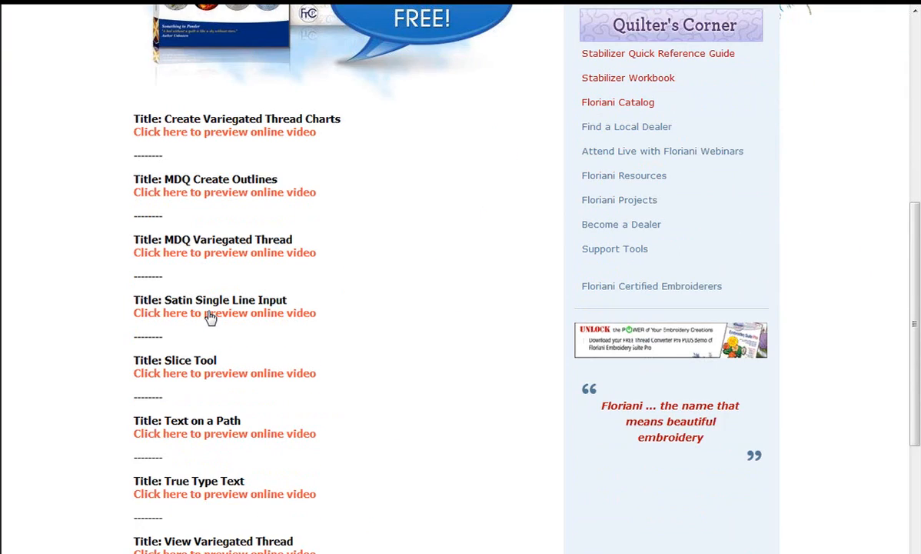
pyautogui.click(215, 318)
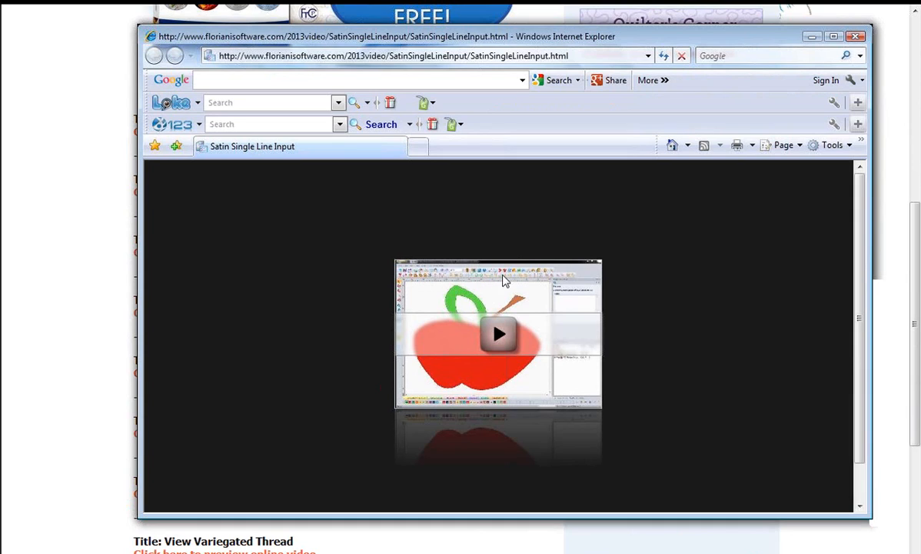
pyautogui.click(496, 333)
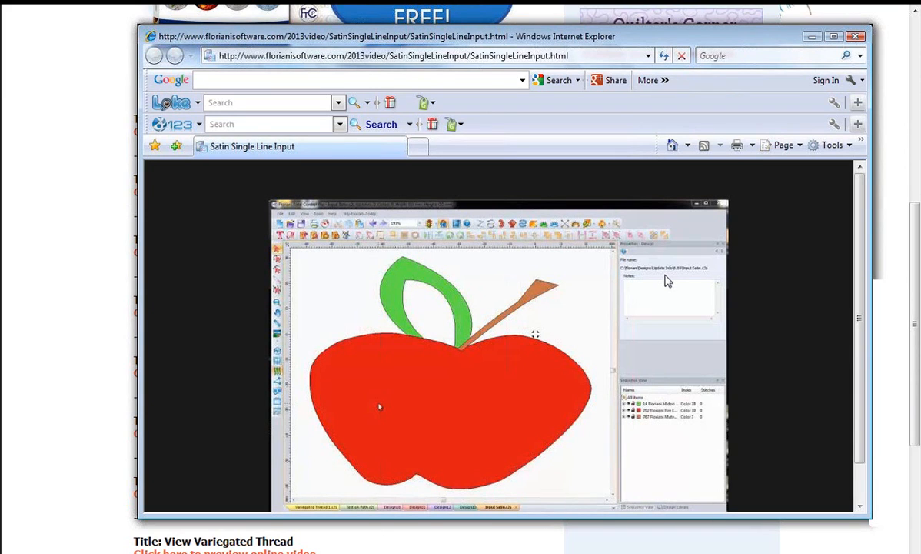
pyautogui.click(854, 37)
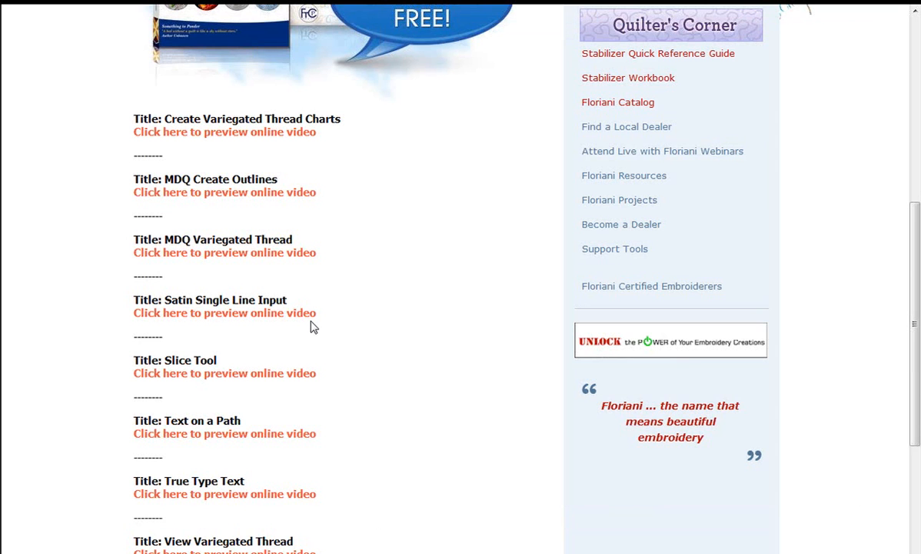
# - Open the Learning and Resource Center from My Floriani Today, allowing its nonsecure items to display
pyautogui.scroll(6, 312, 323)
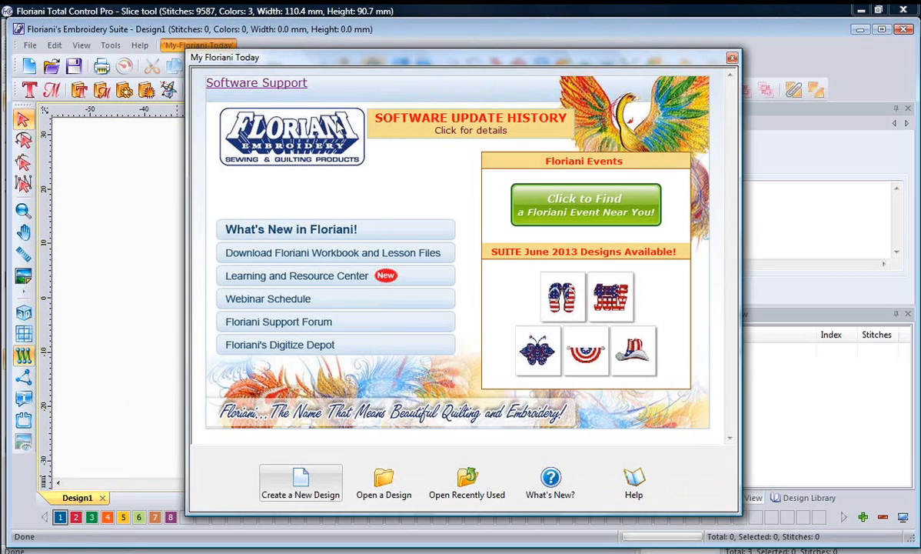
pyautogui.click(333, 275)
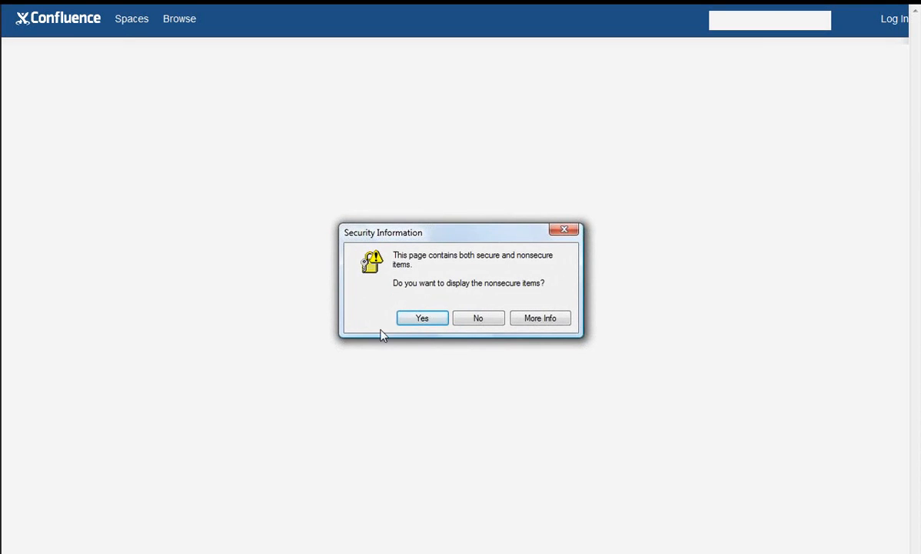
pyautogui.click(434, 318)
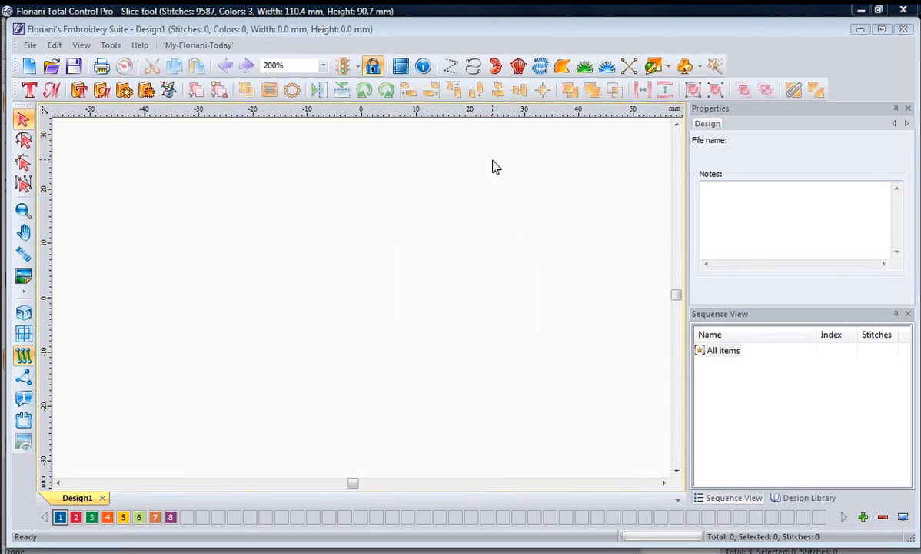
# - Place two partly overlapping Basketball symbols in Design1, the second higher and further right, about 77 mm wide by 69 mm high overall
pyautogui.click(685, 67)
pyautogui.click(483, 260)
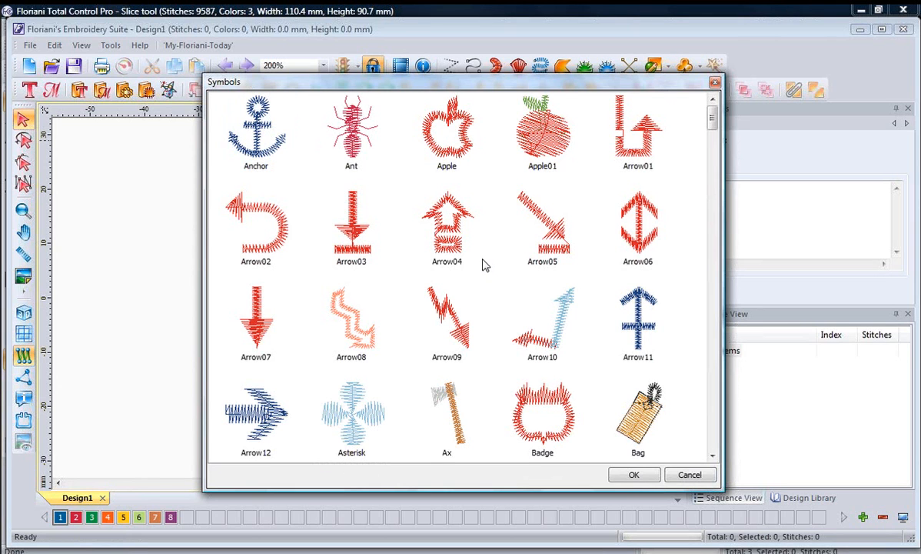
pyautogui.scroll(-6, 483, 263)
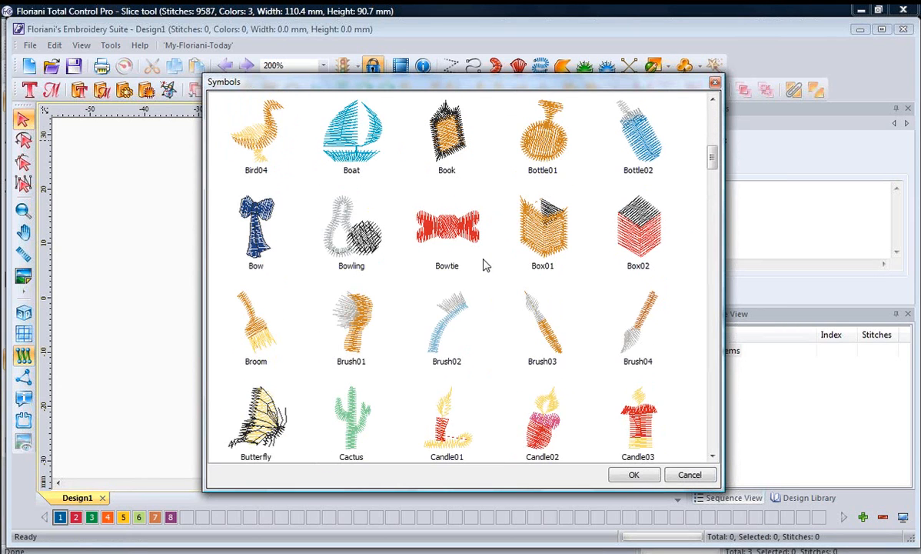
pyautogui.scroll(-2, 483, 263)
pyautogui.scroll(-2, 354, 217)
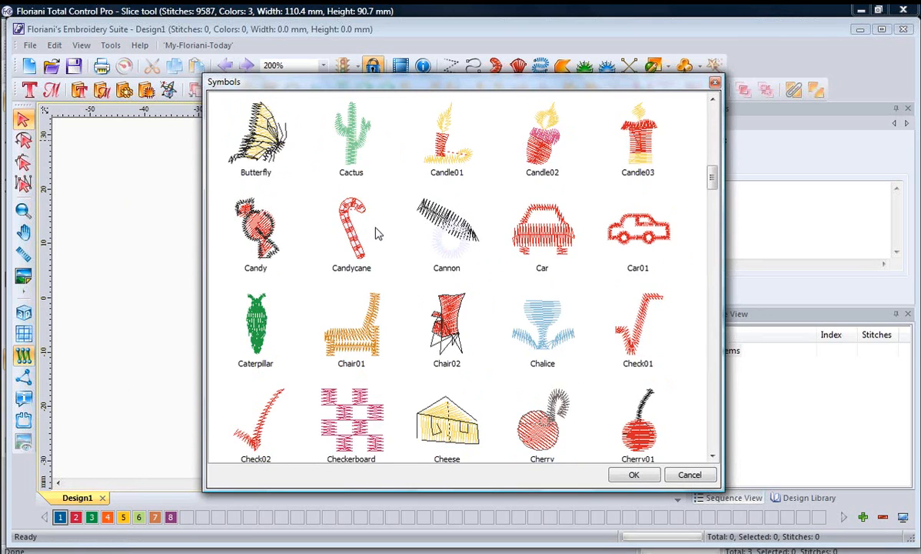
pyautogui.scroll(4, 355, 220)
pyautogui.scroll(3, 378, 234)
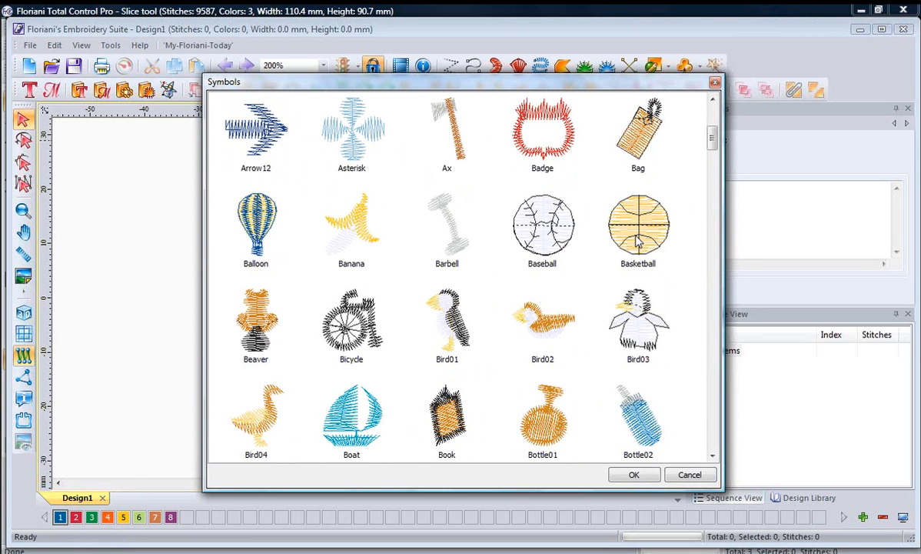
pyautogui.click(607, 224)
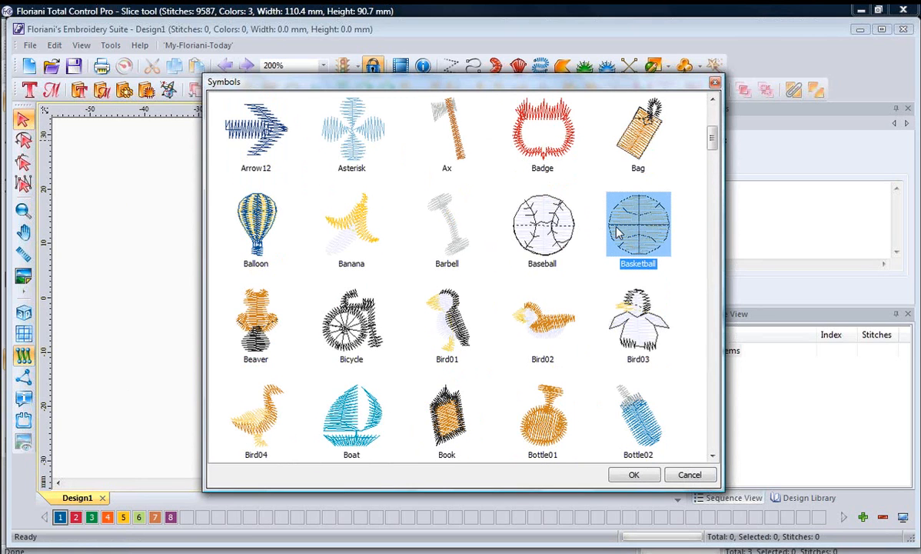
pyautogui.doubleClick(621, 233)
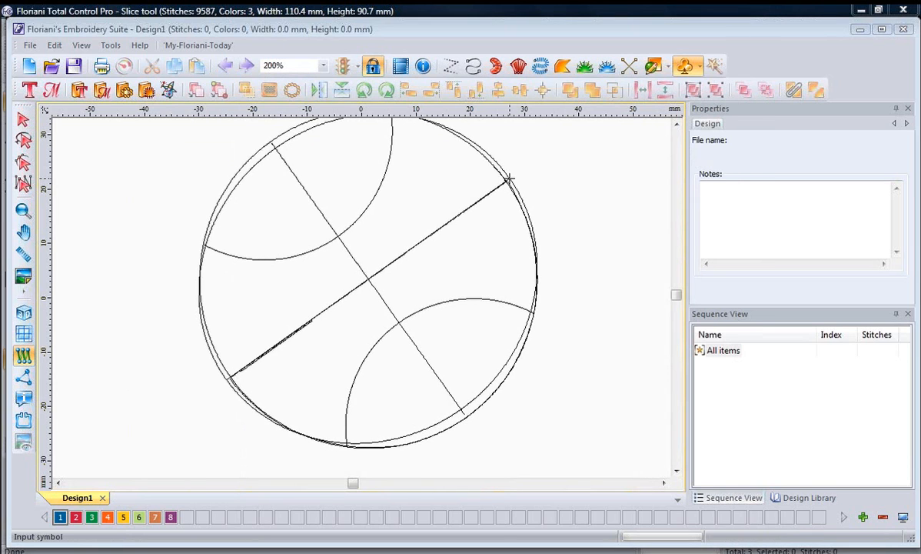
pyautogui.click(508, 178)
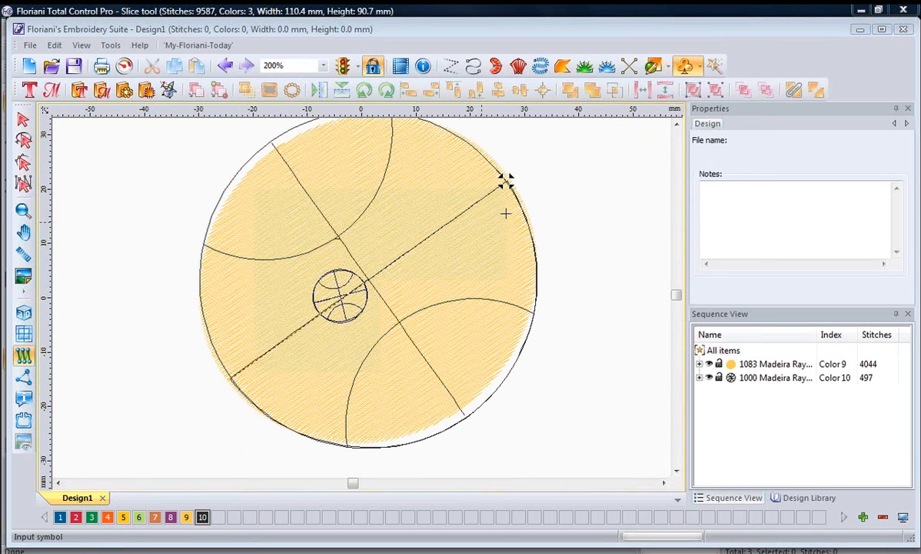
pyautogui.click(596, 154)
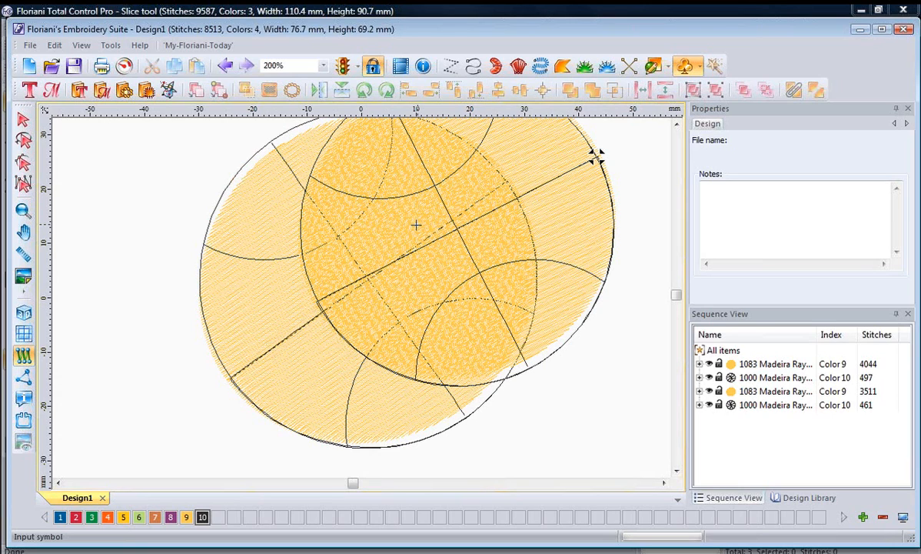
# - Remove the overlapping stitches beneath the upper basketball
pyautogui.click(23, 119)
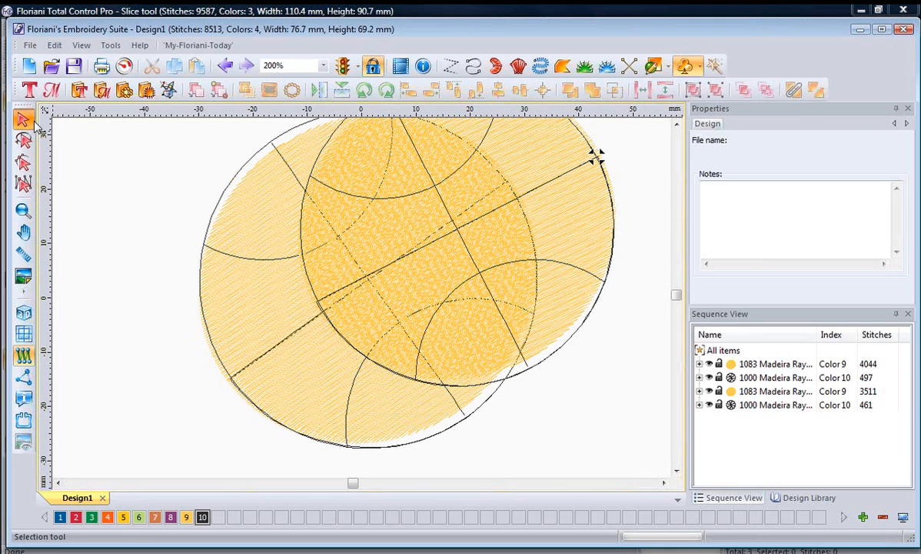
pyautogui.click(395, 167)
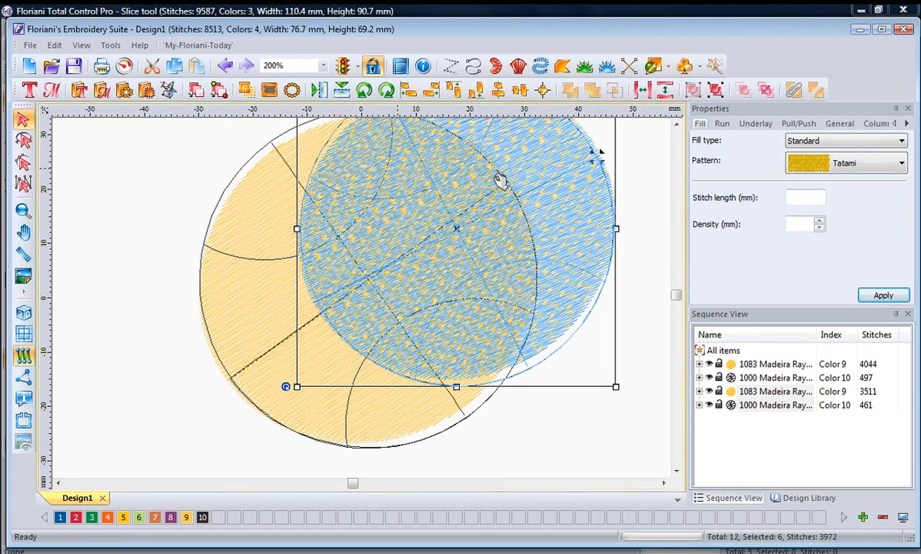
pyautogui.rightClick(622, 193)
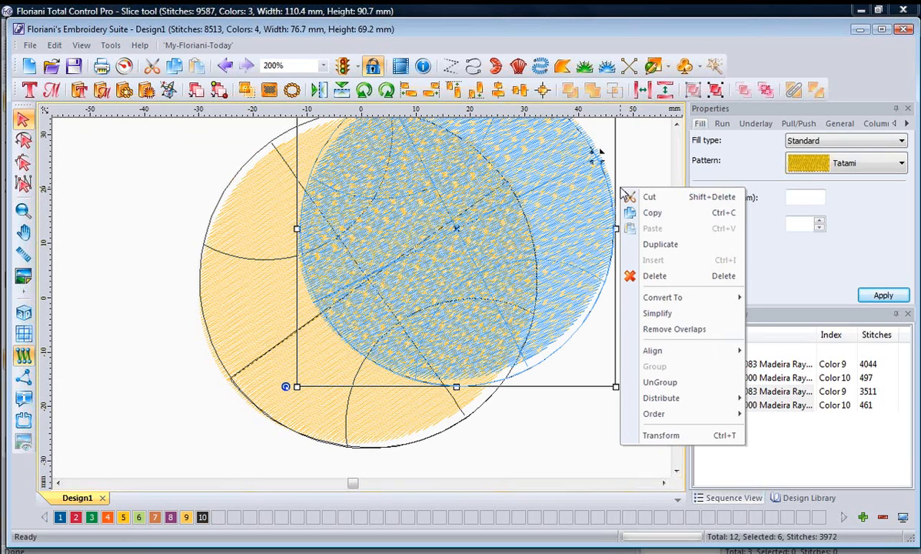
pyautogui.click(669, 331)
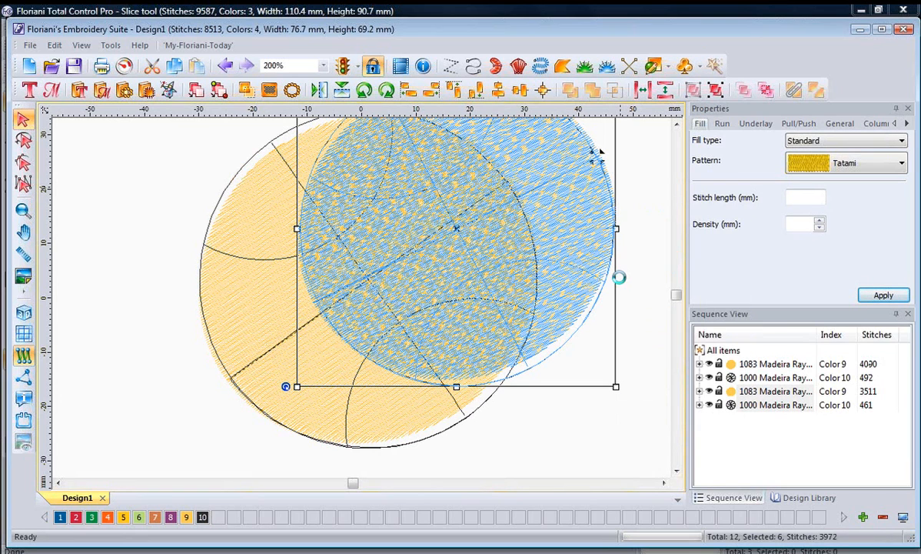
# - Move the upper basketball aside to inspect the cut-out below, move it back, and undo the moves
pyautogui.moveTo(469, 239); pyautogui.dragTo(610, 150)
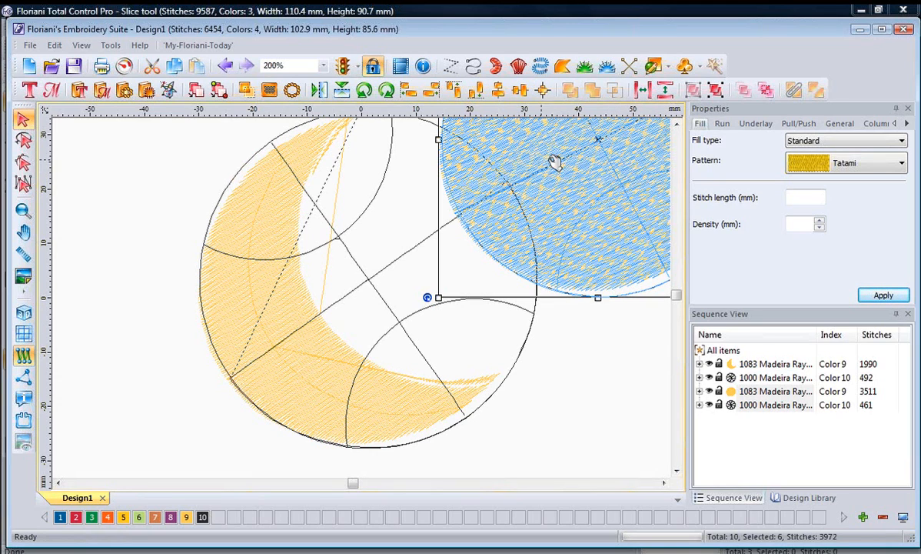
pyautogui.moveTo(565, 152); pyautogui.dragTo(422, 239)
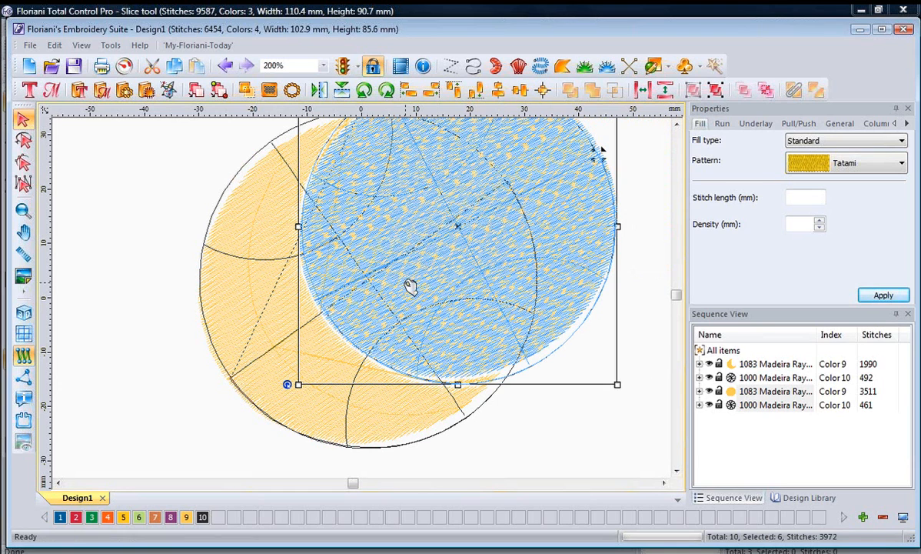
pyautogui.click(225, 65)
pyautogui.click(225, 66)
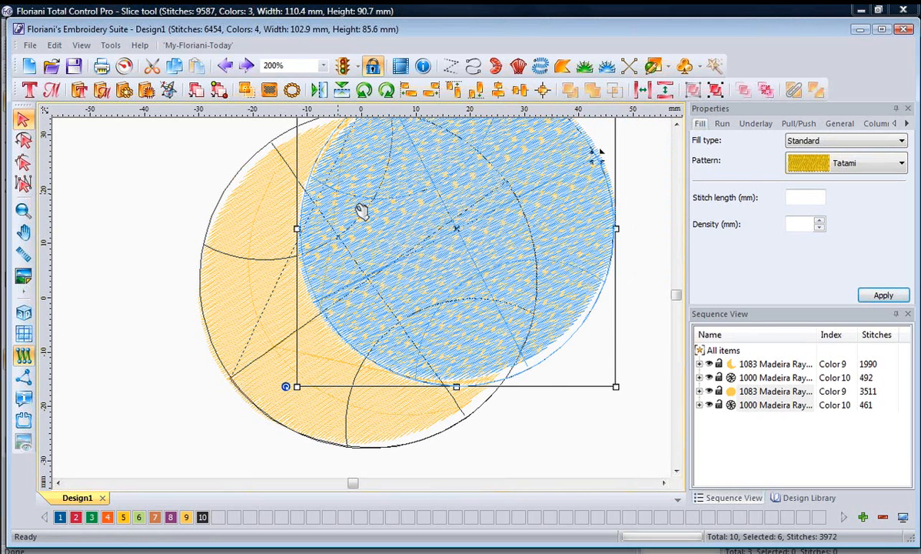
# - Move the upper basketball to the right off the lower one, and undo both that move and the overlap removal
pyautogui.moveTo(434, 218); pyautogui.dragTo(566, 208)
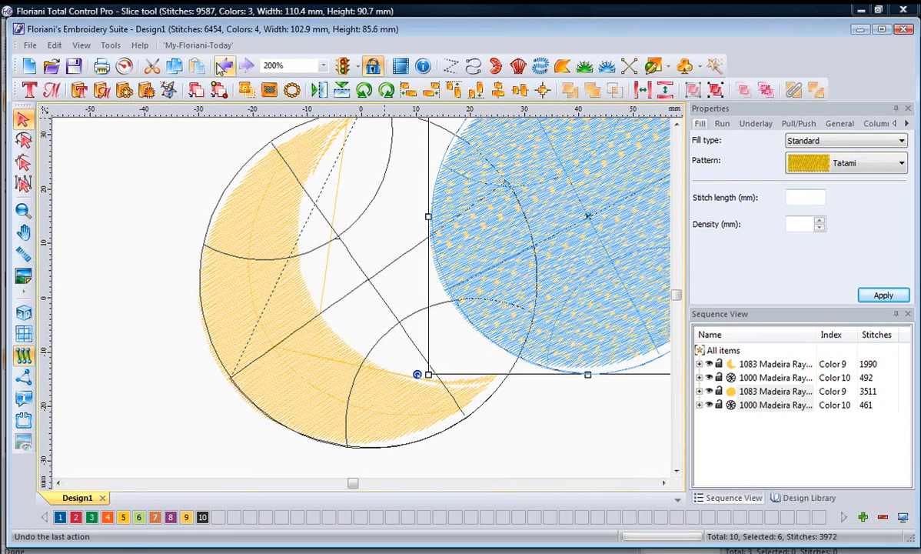
pyautogui.click(222, 67)
pyautogui.click(222, 67)
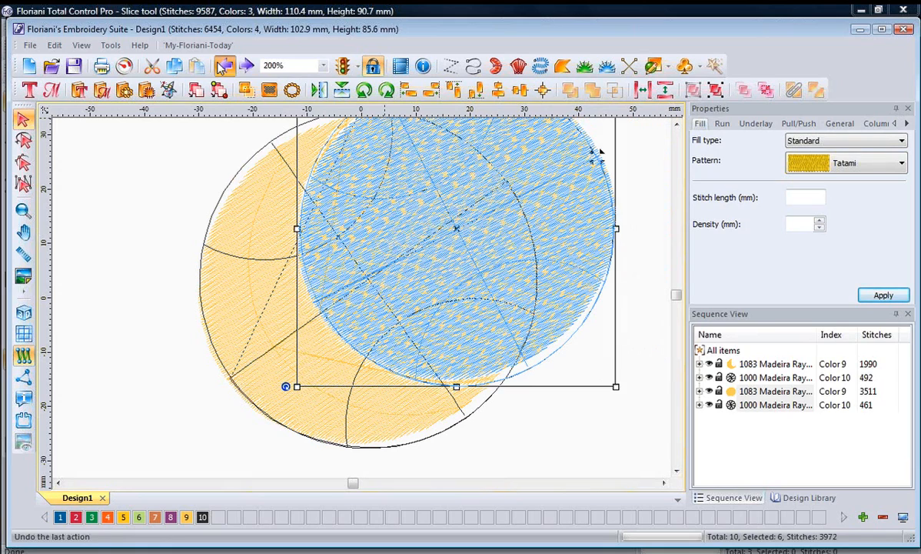
pyautogui.click(430, 245)
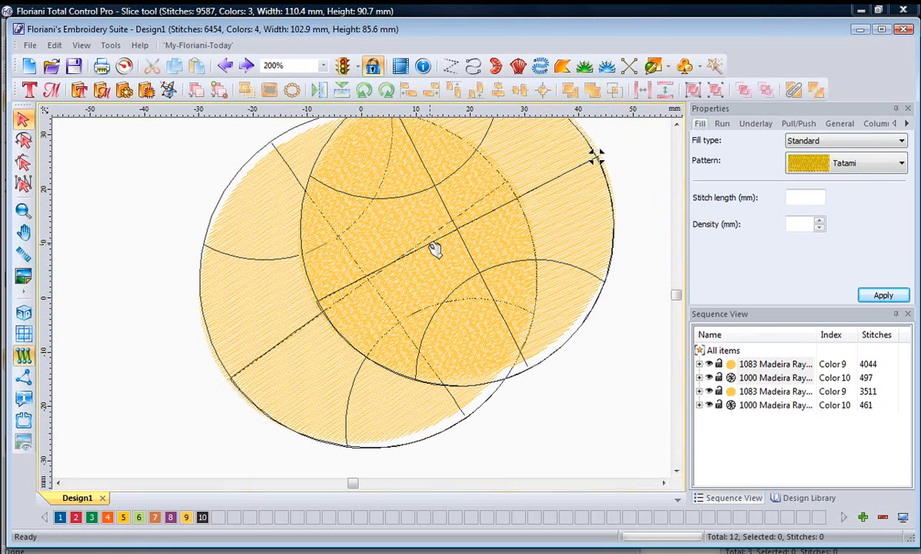
# - Move the lower basketball to the left, and bring it back beneath the upper one
pyautogui.moveTo(434, 249); pyautogui.dragTo(182, 298)
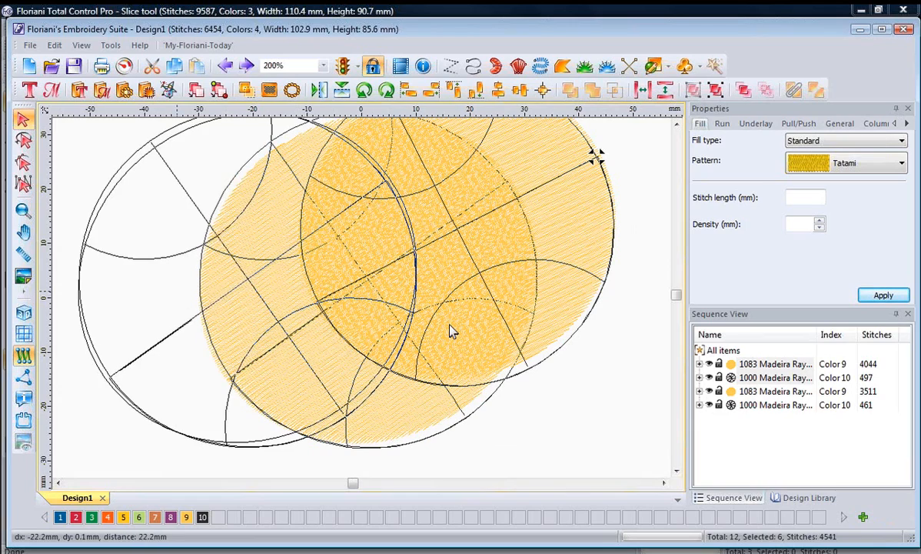
pyautogui.moveTo(240, 308); pyautogui.dragTo(358, 299)
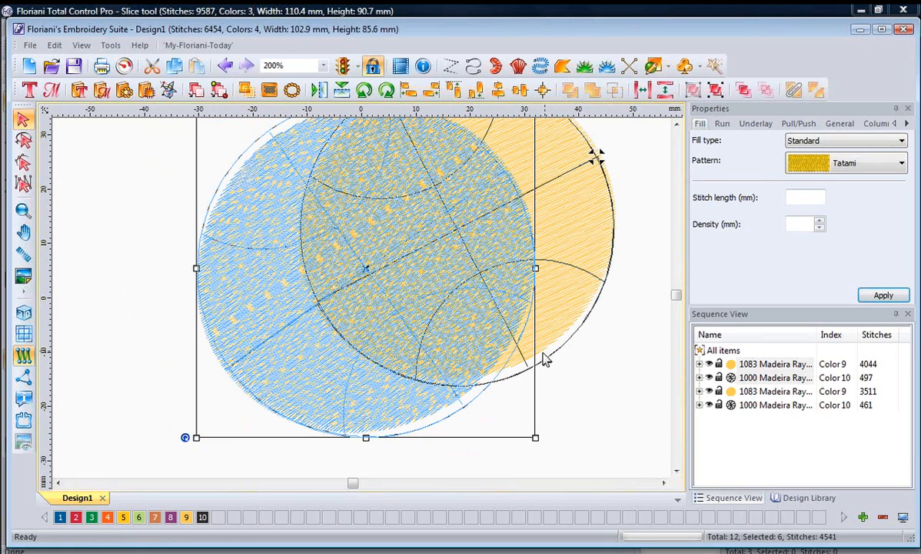
pyautogui.rightClick(537, 400)
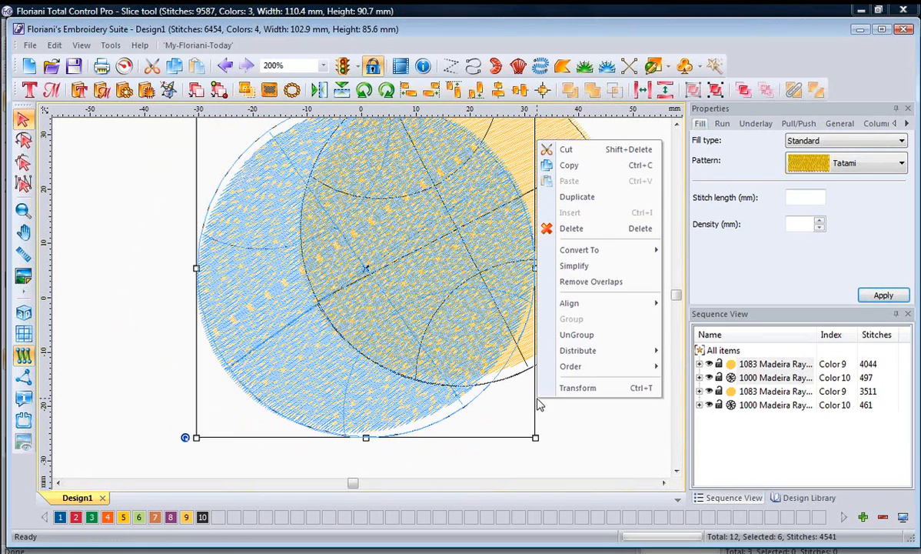
pyautogui.click(584, 439)
pyautogui.click(519, 340)
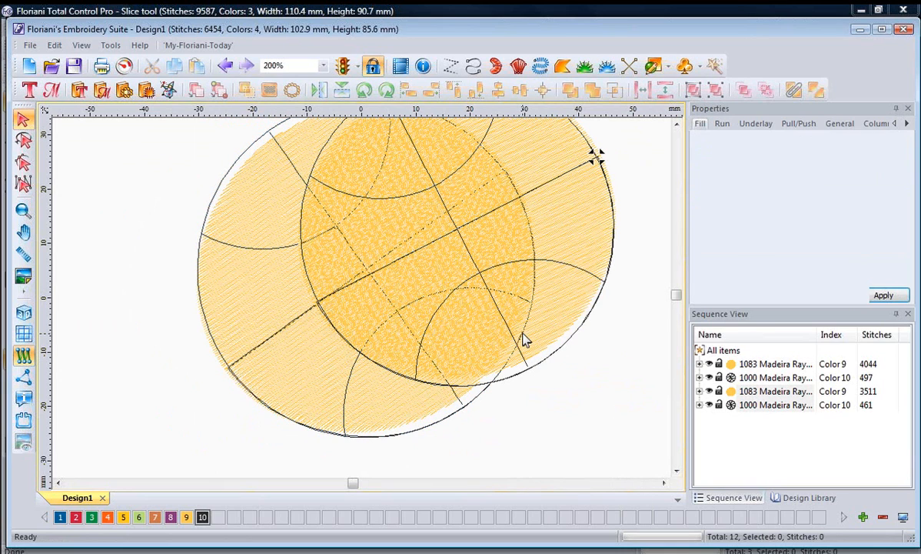
# - Ungroup the upper and the lower basketball into their separate stitch objects
pyautogui.rightClick(619, 264)
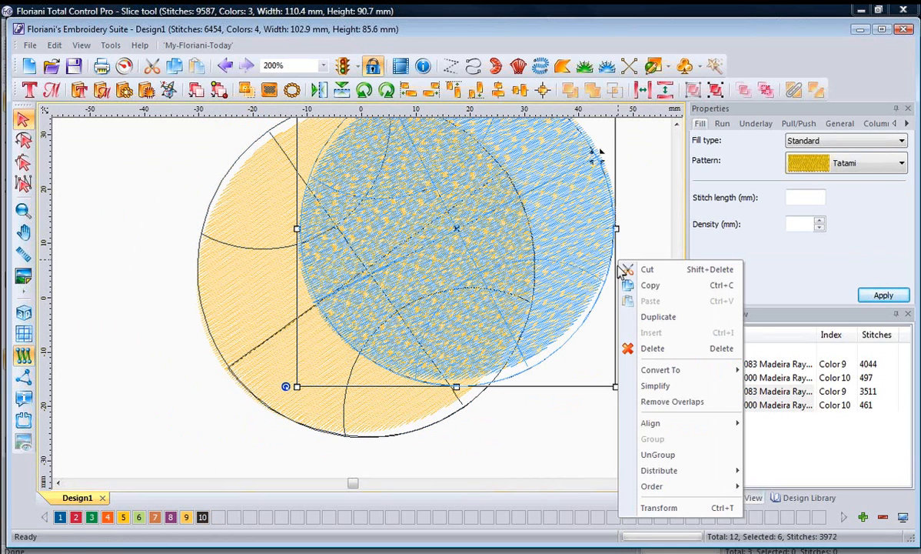
pyautogui.click(657, 455)
pyautogui.click(277, 392)
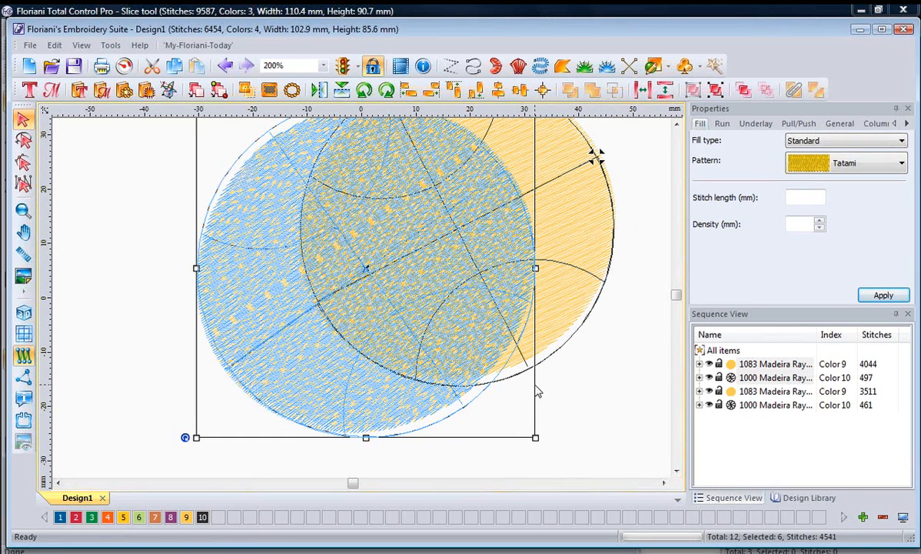
pyautogui.rightClick(585, 363)
pyautogui.click(599, 322)
pyautogui.click(569, 427)
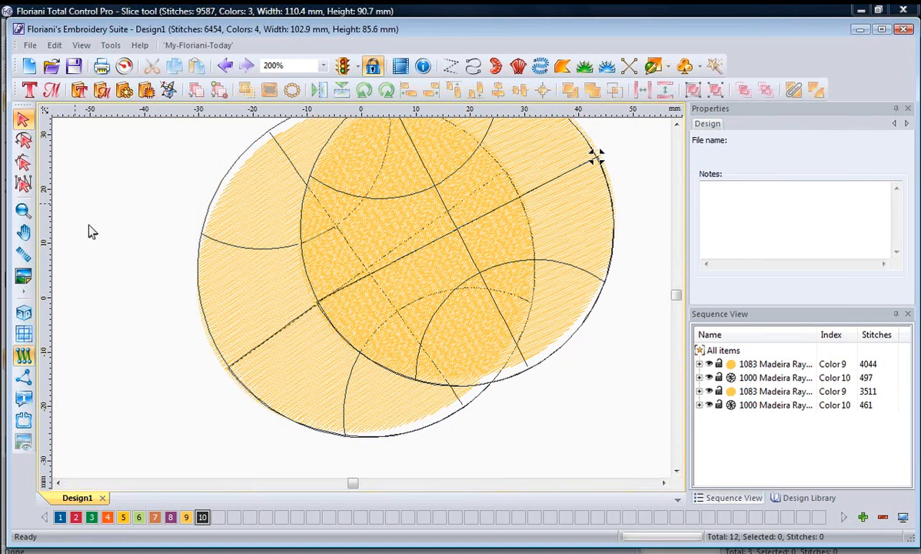
# - Delete the complex fill of the lower basketball, keeping its outline runs
pyautogui.click(239, 305)
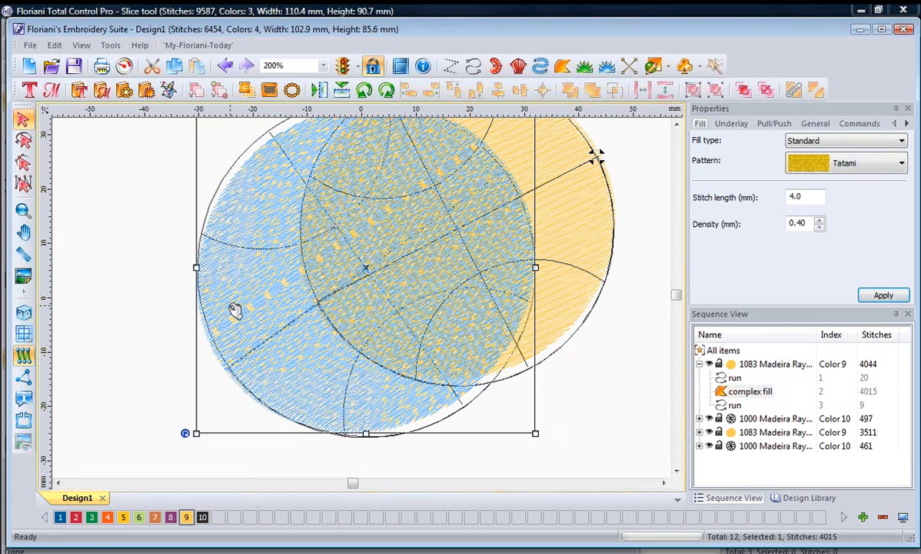
pyautogui.rightClick(537, 388)
pyautogui.click(538, 382)
pyautogui.rightClick(541, 376)
pyautogui.click(571, 212)
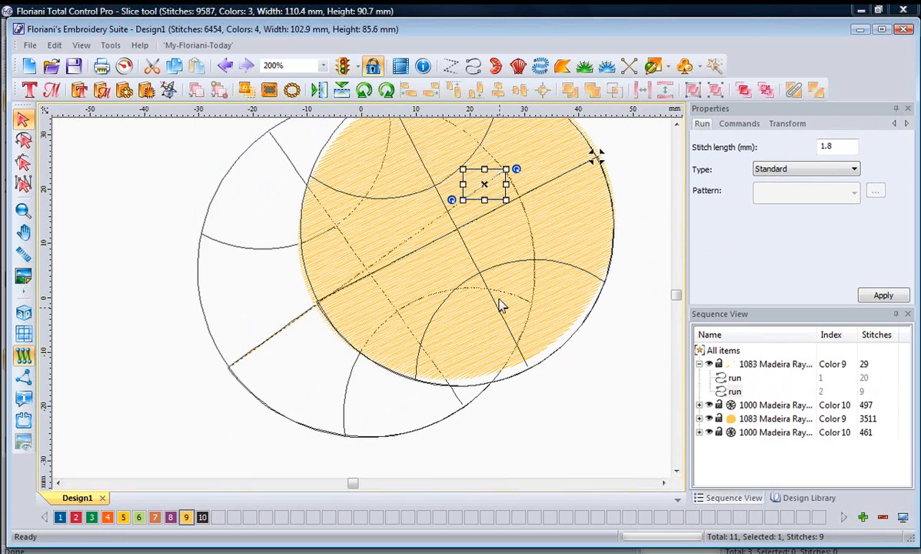
# - Trace a Complex Fill in colour 4, Navaho Orange, counterclockwise along the lower basketball's exposed outer edge, from its top to its lower right
pyautogui.click(561, 68)
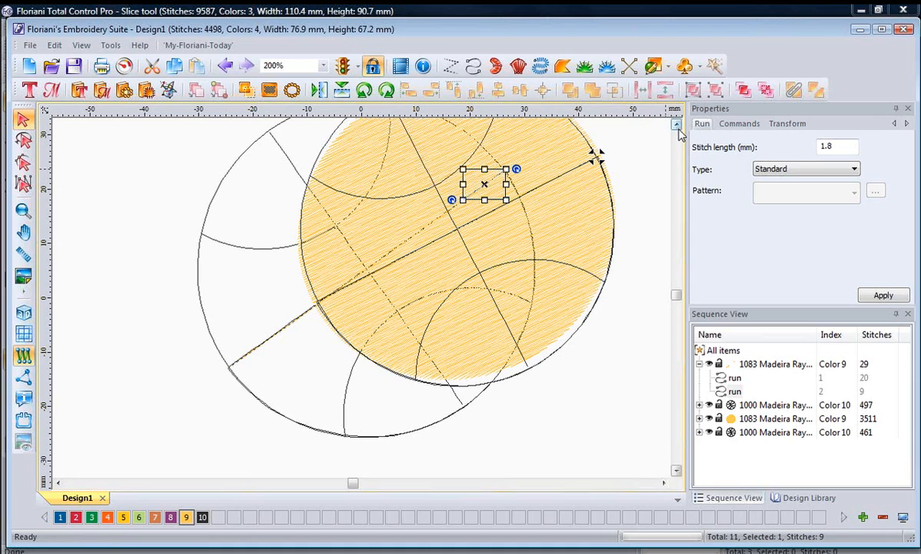
pyautogui.scroll(1, 678, 130)
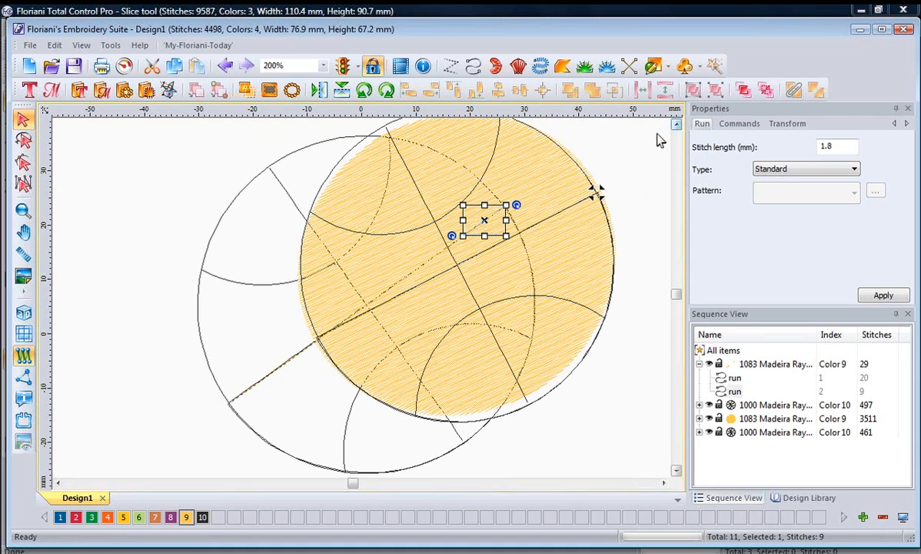
pyautogui.click(562, 68)
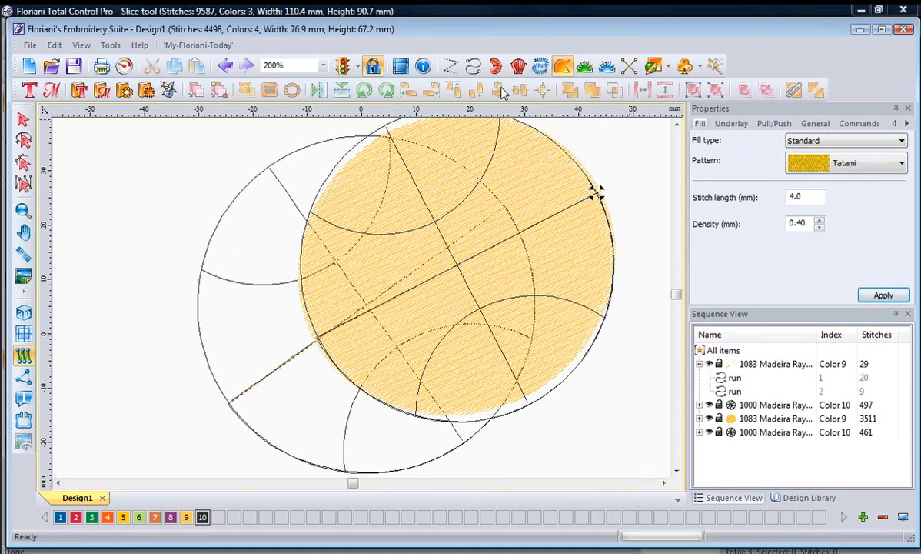
pyautogui.click(107, 516)
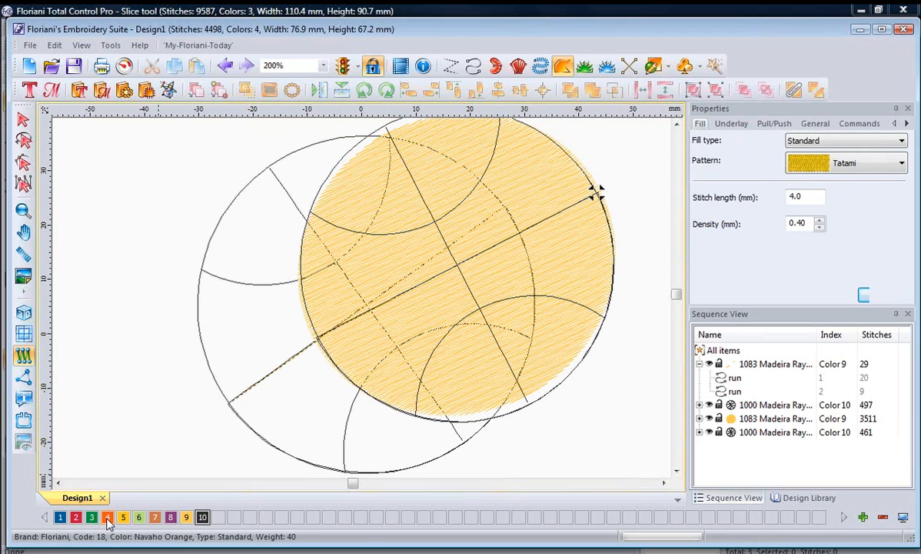
pyautogui.click(366, 140)
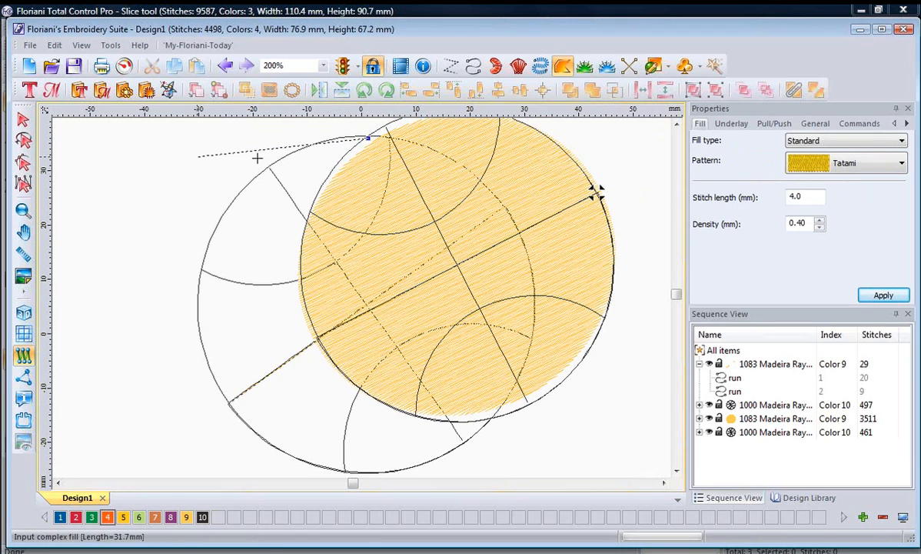
pyautogui.click(293, 151)
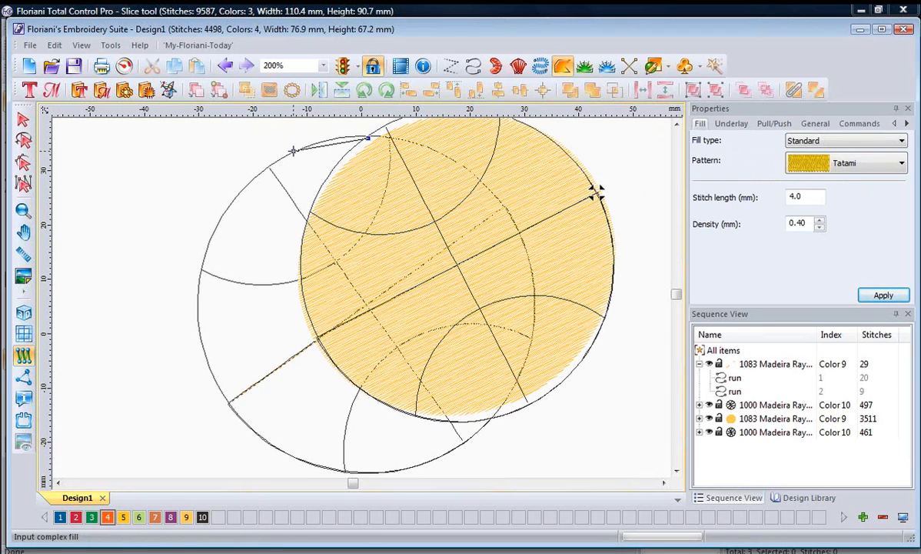
pyautogui.click(240, 190)
pyautogui.click(216, 226)
pyautogui.click(200, 269)
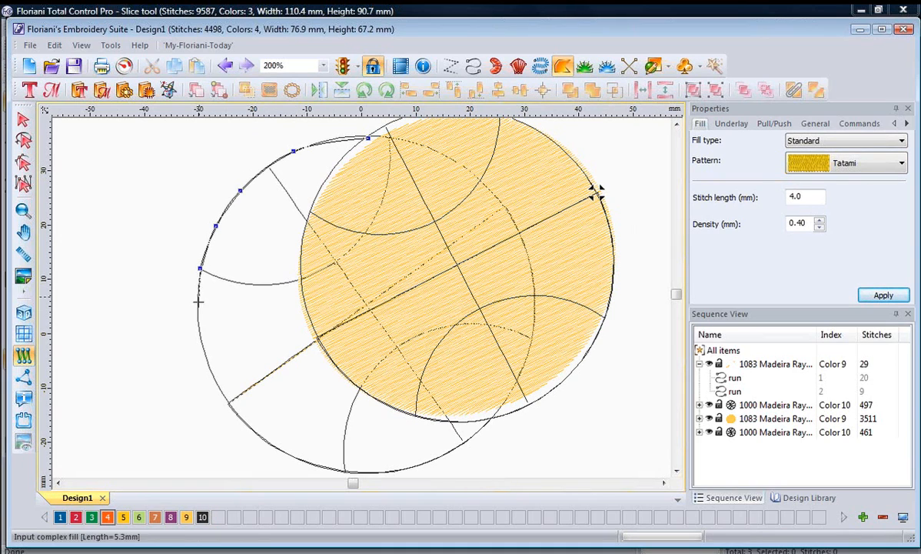
pyautogui.click(200, 309)
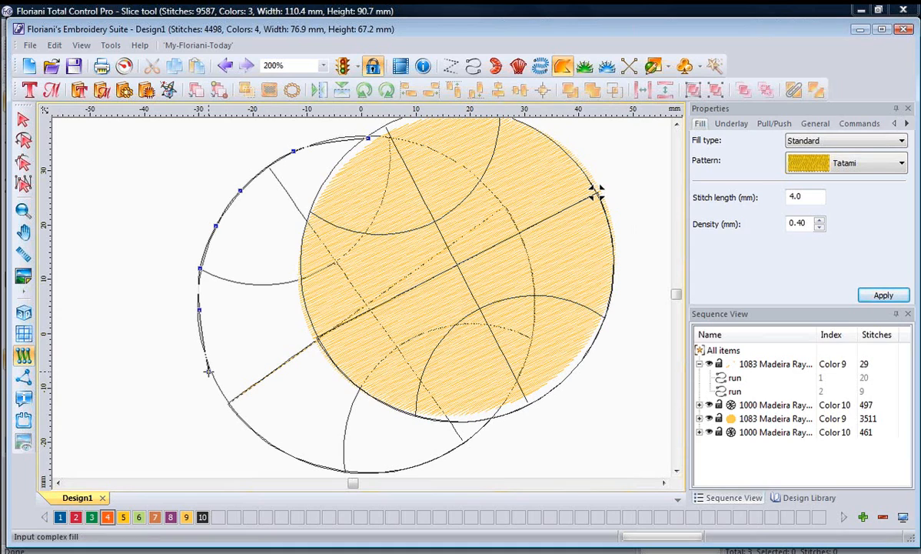
pyautogui.click(209, 371)
pyautogui.click(241, 421)
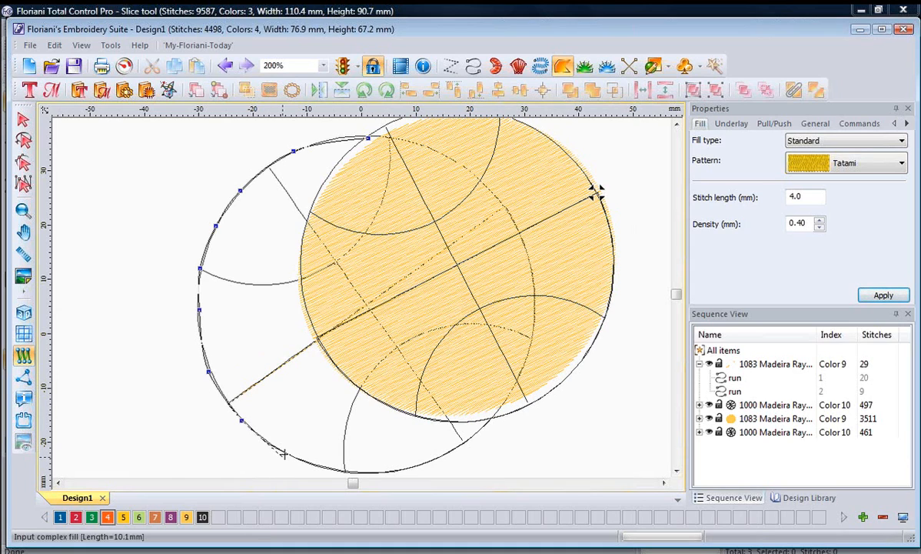
pyautogui.click(284, 455)
pyautogui.click(353, 472)
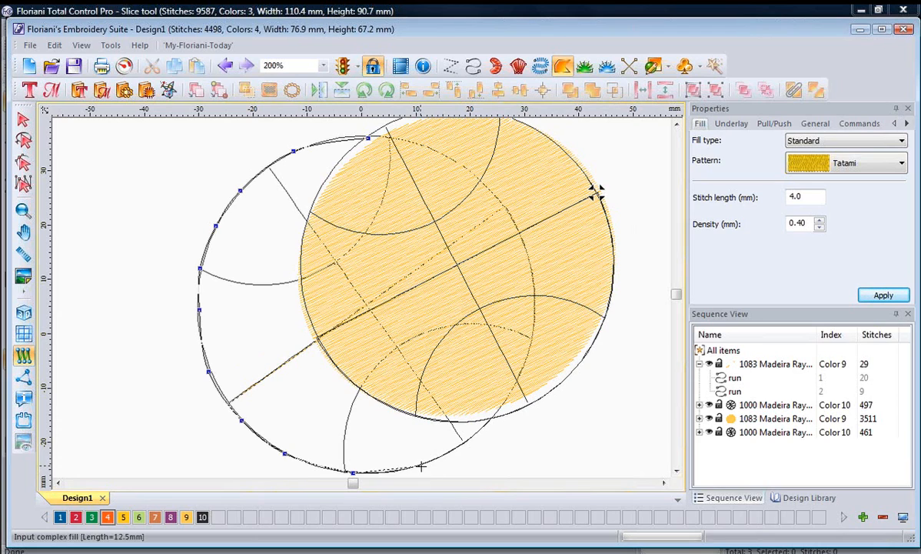
pyautogui.click(421, 466)
pyautogui.click(465, 444)
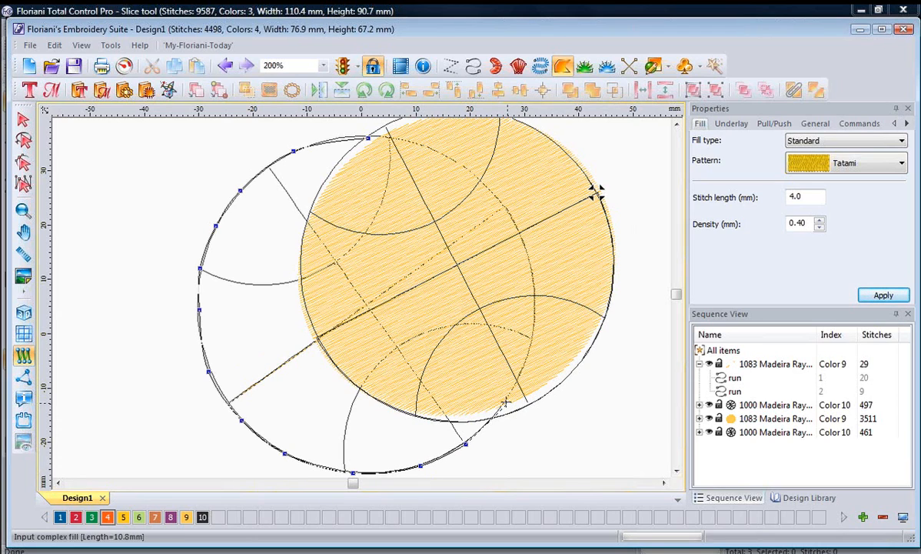
# - Complete the crescent-shaped fill with points just inside the upper basketball's bottom and left edges, and generate its stitches
pyautogui.click(507, 397)
pyautogui.click(466, 407)
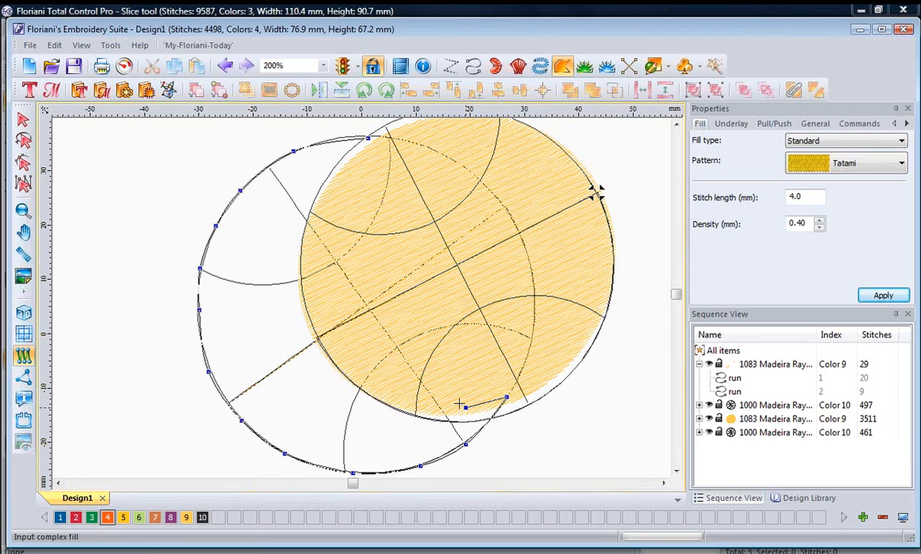
pyautogui.click(369, 378)
pyautogui.click(328, 303)
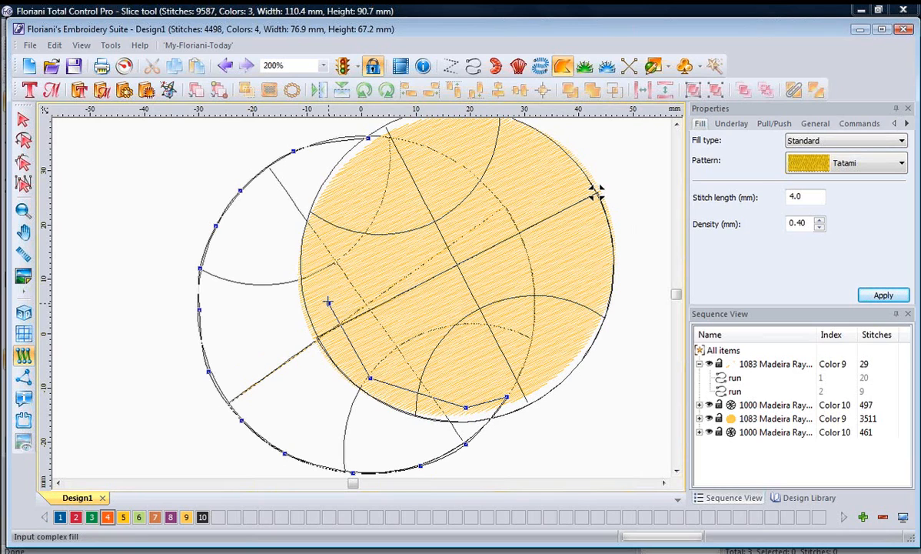
pyautogui.click(334, 212)
pyautogui.click(356, 159)
pyautogui.rightClick(357, 159)
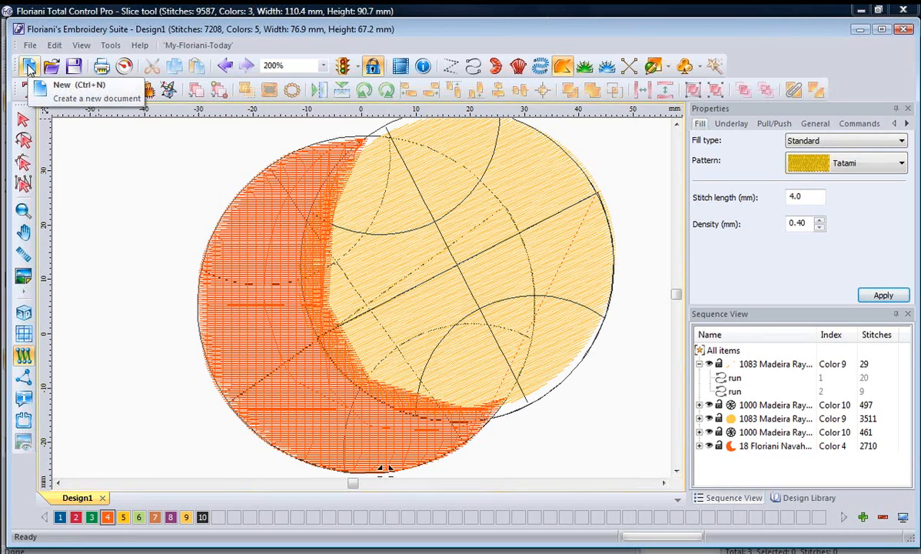
# - Create a blank design and open the JTIGER3 design from Removable Disk (H:)
pyautogui.click(30, 68)
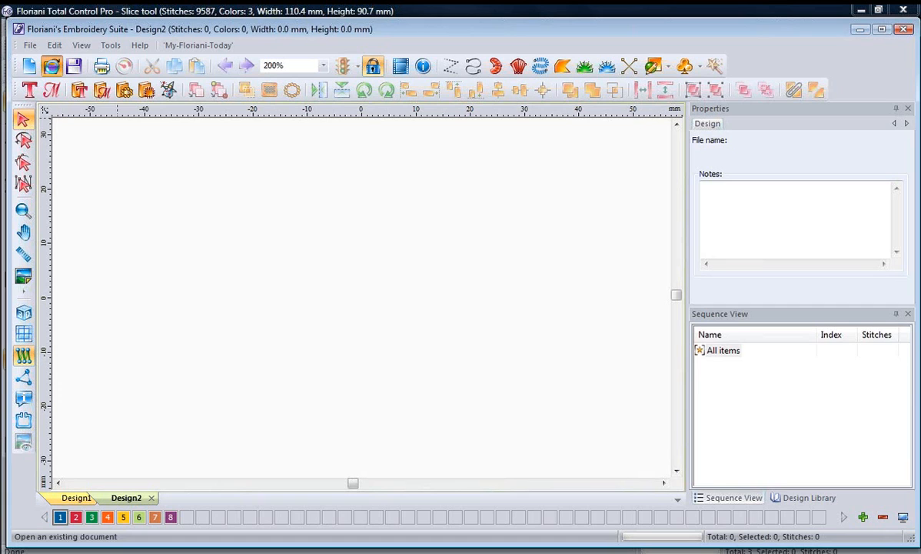
pyautogui.click(51, 66)
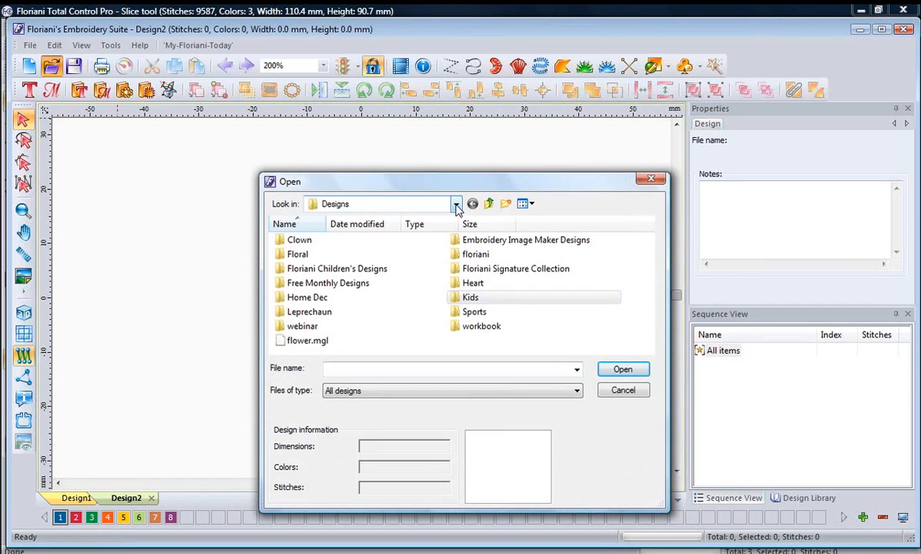
pyautogui.click(456, 205)
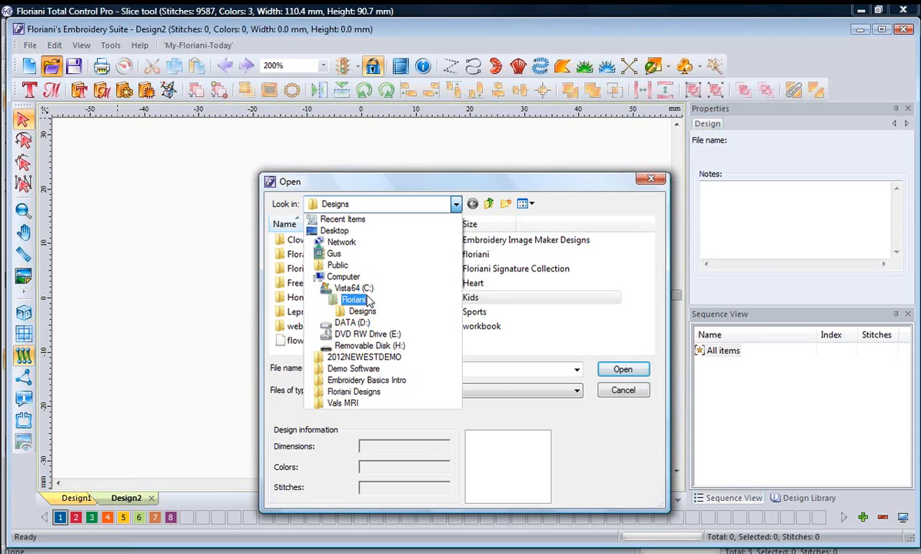
pyautogui.click(372, 344)
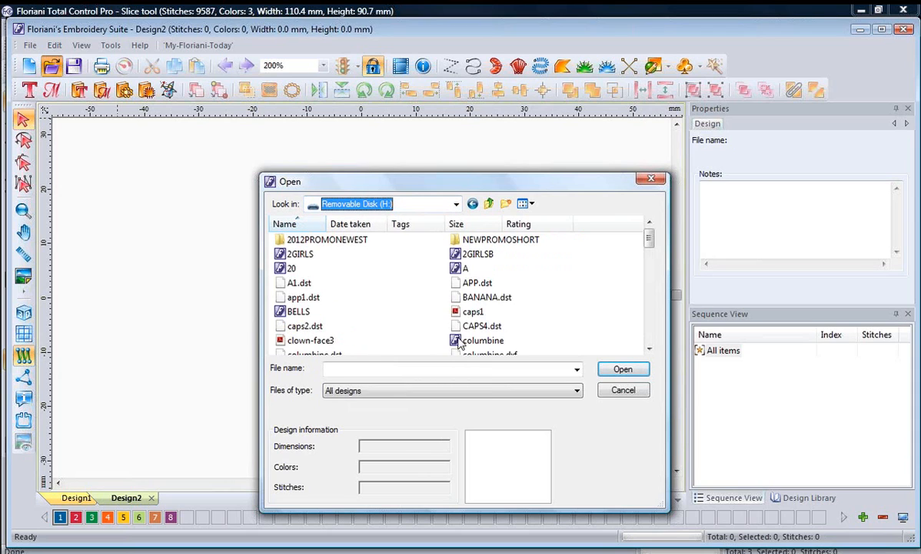
pyautogui.click(481, 301)
pyautogui.scroll(-5, 480, 303)
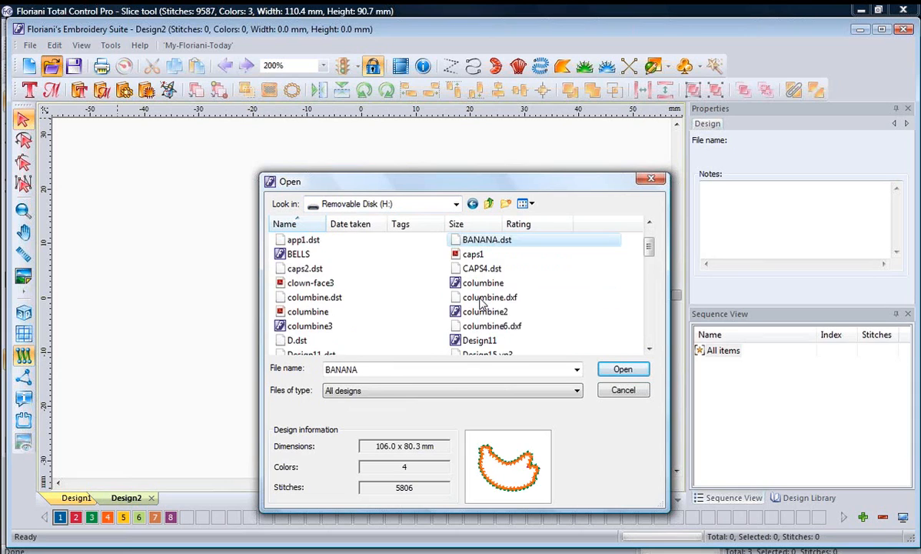
pyautogui.scroll(-3, 481, 302)
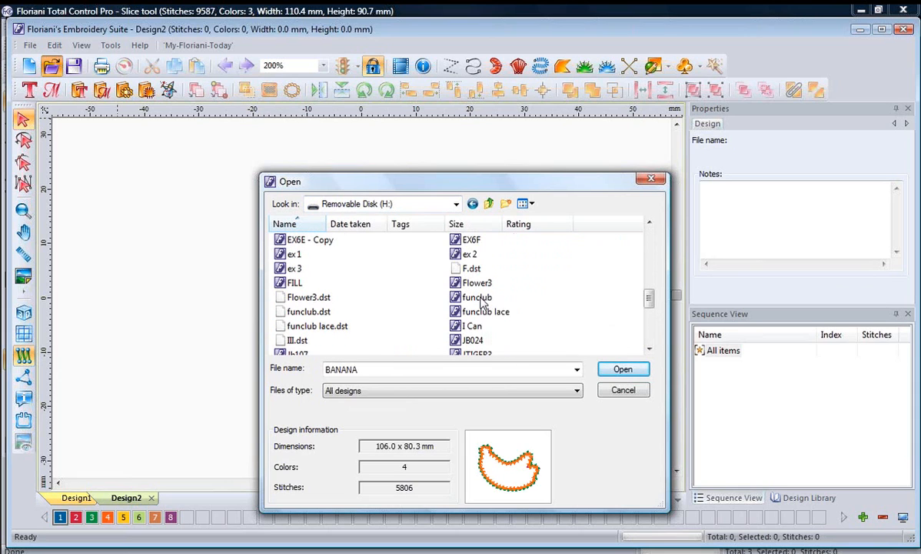
pyautogui.scroll(-3, 472, 303)
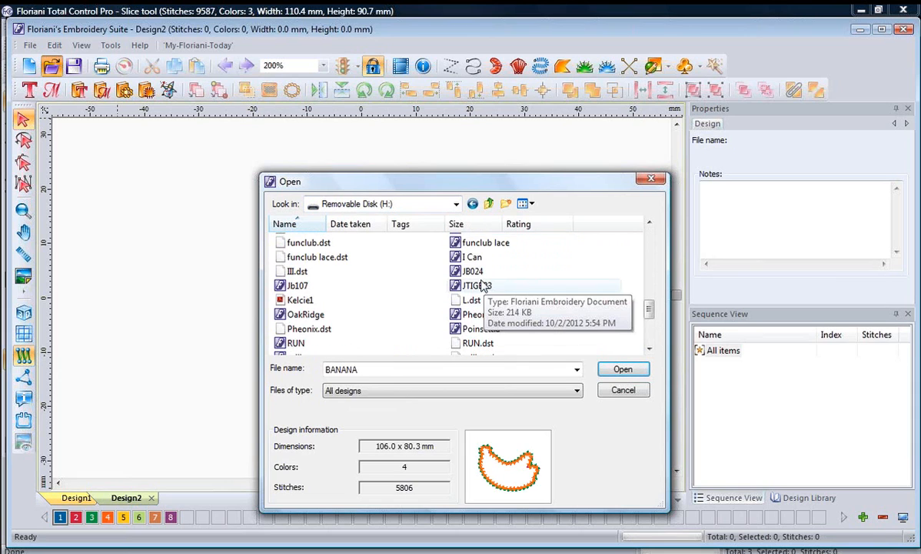
pyautogui.click(483, 286)
pyautogui.click(619, 369)
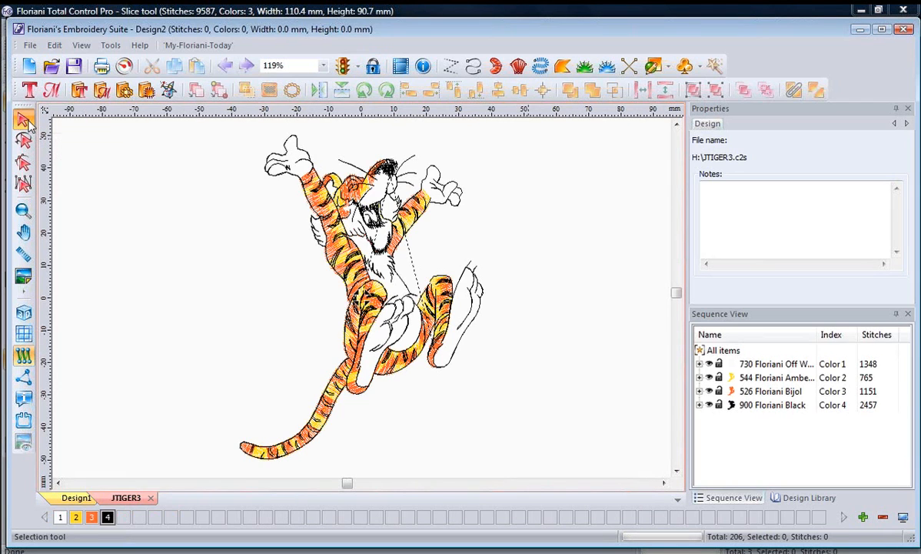
# - Select all stitch objects of the tiger design and examine which editing commands are available for them
pyautogui.hotkey('ctrl', 'a')
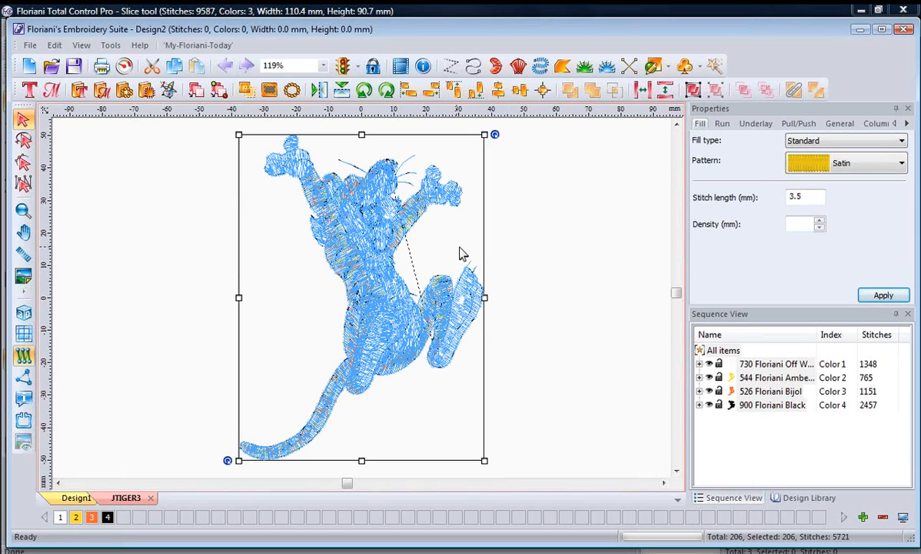
pyautogui.rightClick(489, 252)
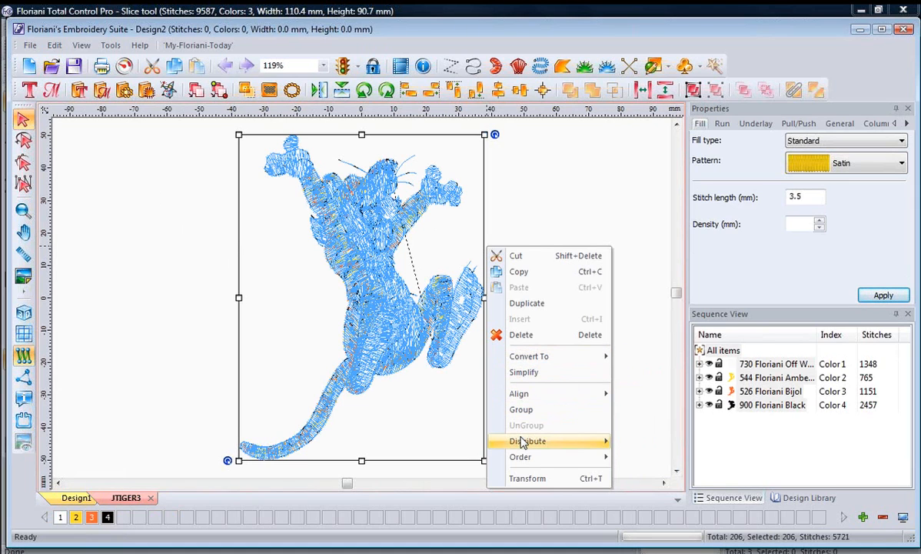
pyautogui.press('Escape')
pyautogui.press('Escape')
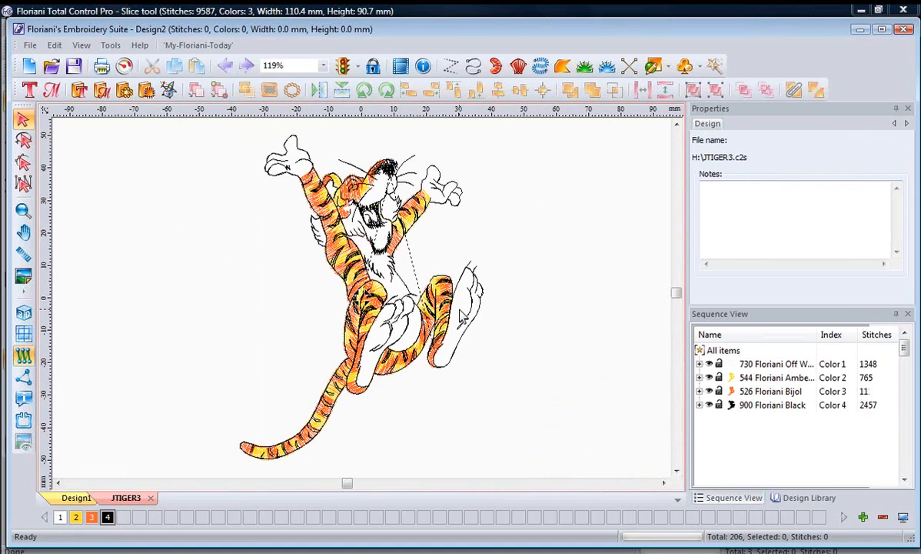
pyautogui.click(462, 317)
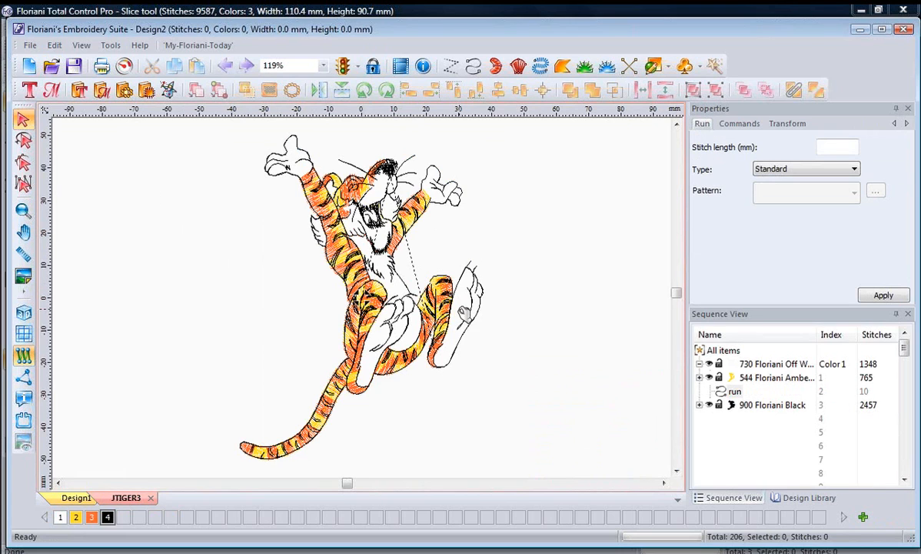
pyautogui.hotkey('ctrl', 'a')
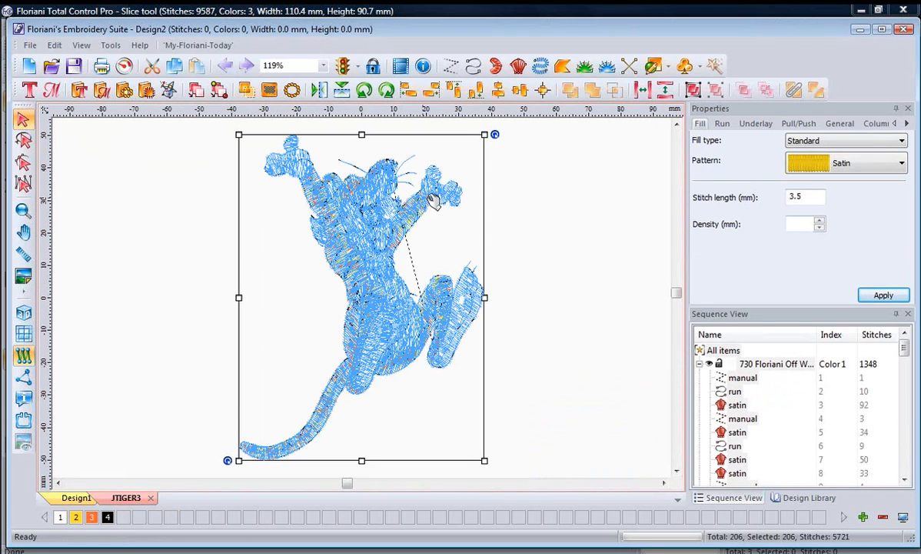
pyautogui.rightClick(485, 245)
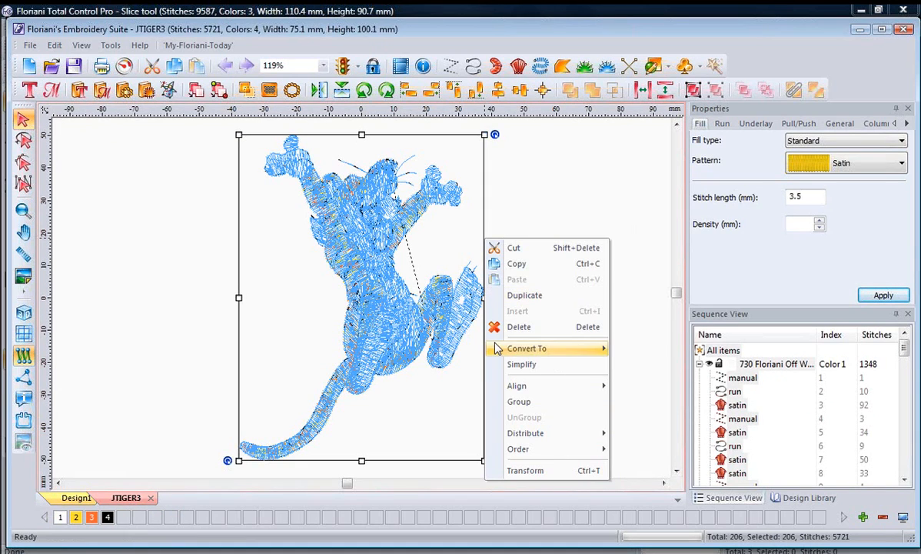
pyautogui.click(524, 189)
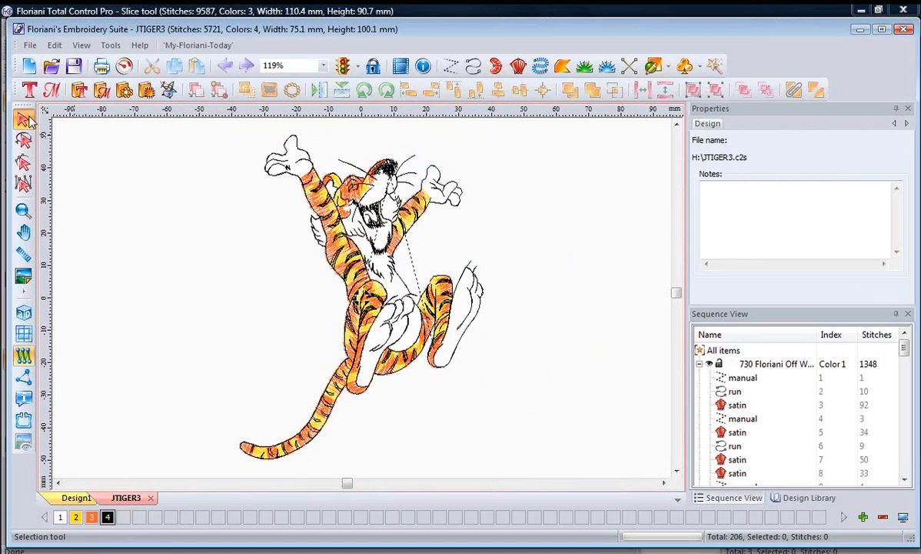
pyautogui.hotkey('ctrl', 'a')
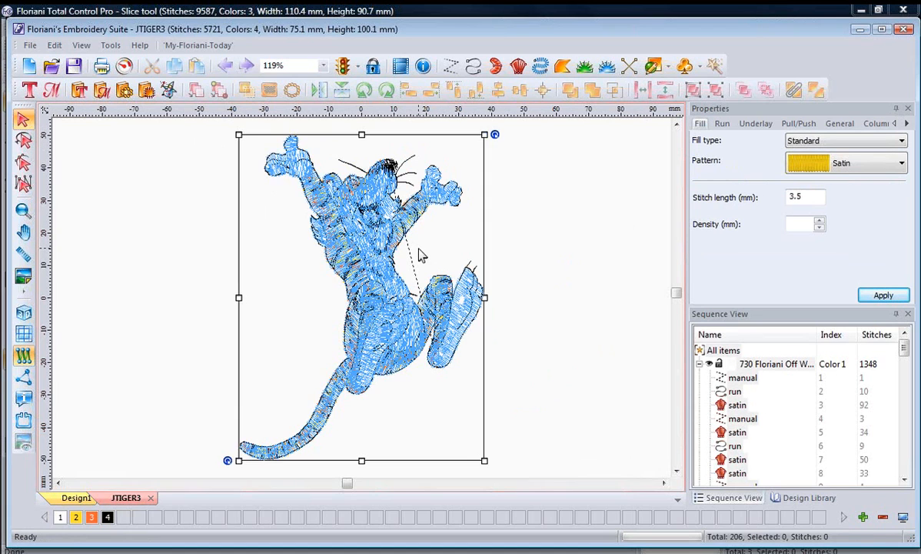
pyautogui.rightClick(441, 228)
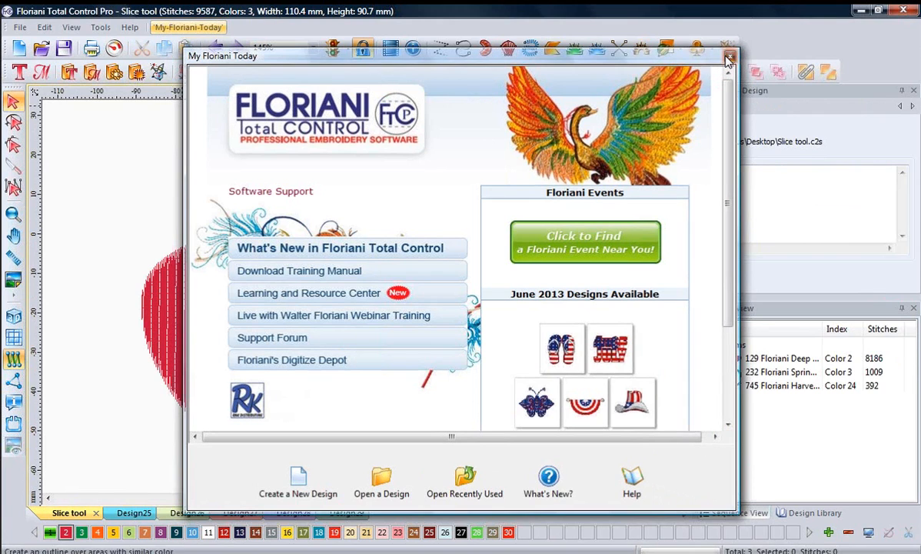
# - Dismiss the welcome window, create a blank design, and open the JTIGER3 design from Removable Disk (H:)
pyautogui.click(731, 57)
pyautogui.click(23, 50)
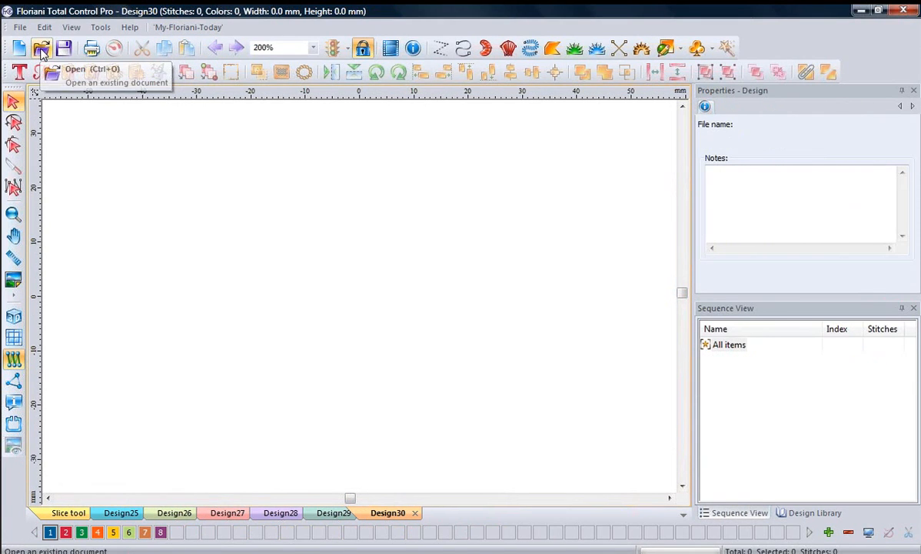
pyautogui.click(40, 47)
pyautogui.click(469, 279)
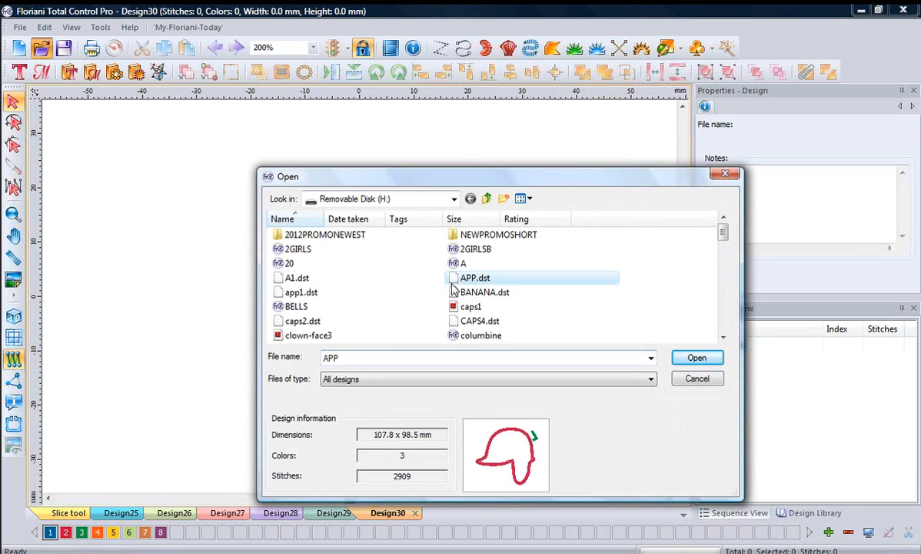
pyautogui.scroll(-5, 447, 287)
pyautogui.scroll(-3, 438, 292)
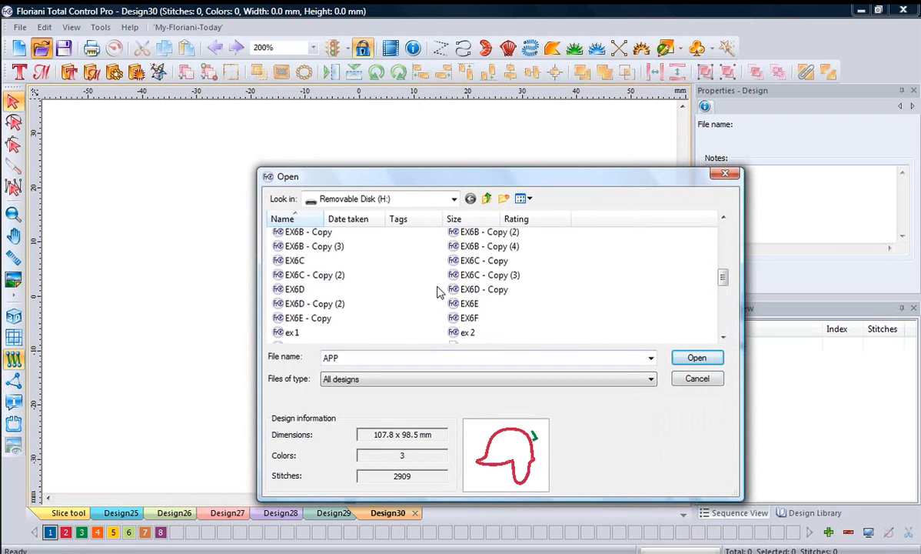
pyautogui.scroll(-3, 438, 292)
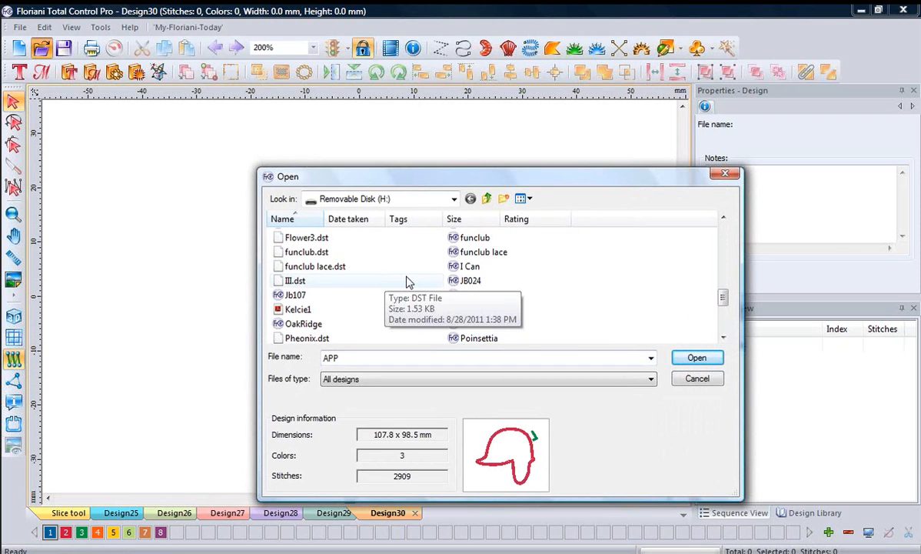
pyautogui.scroll(-2, 407, 283)
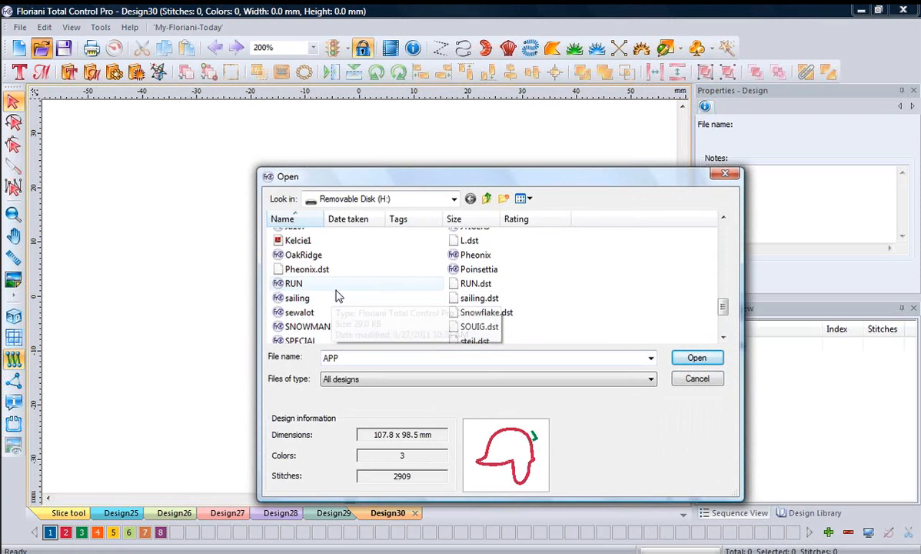
pyautogui.scroll(2, 340, 299)
pyautogui.click(531, 296)
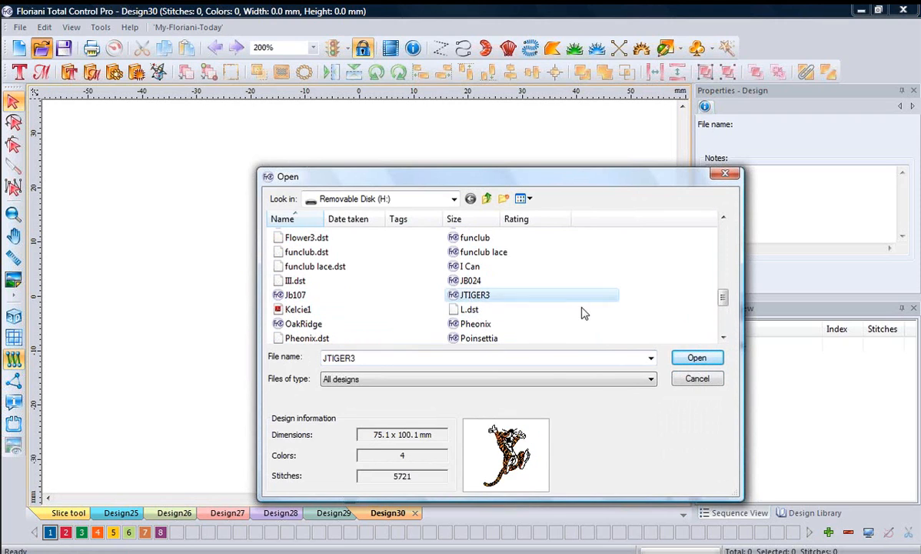
pyautogui.click(696, 358)
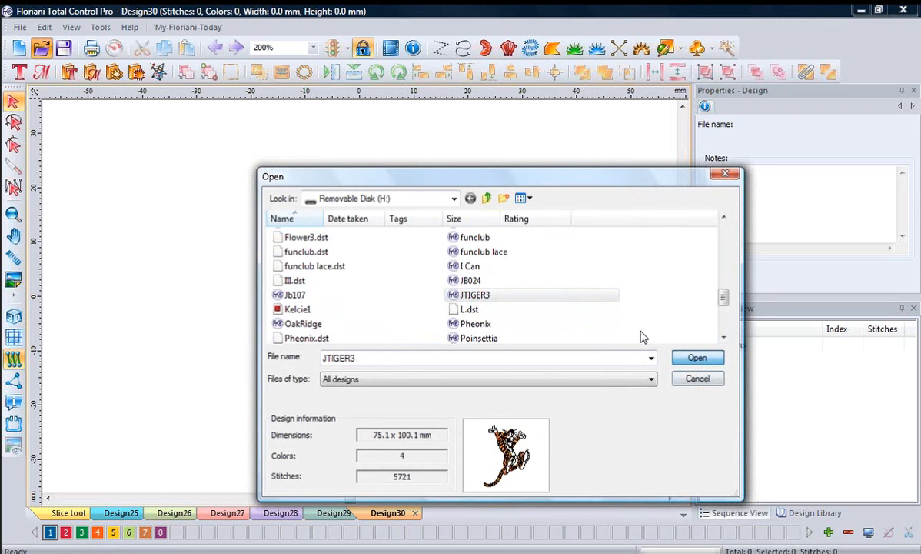
pyautogui.hotkey('ctrl', 'a')
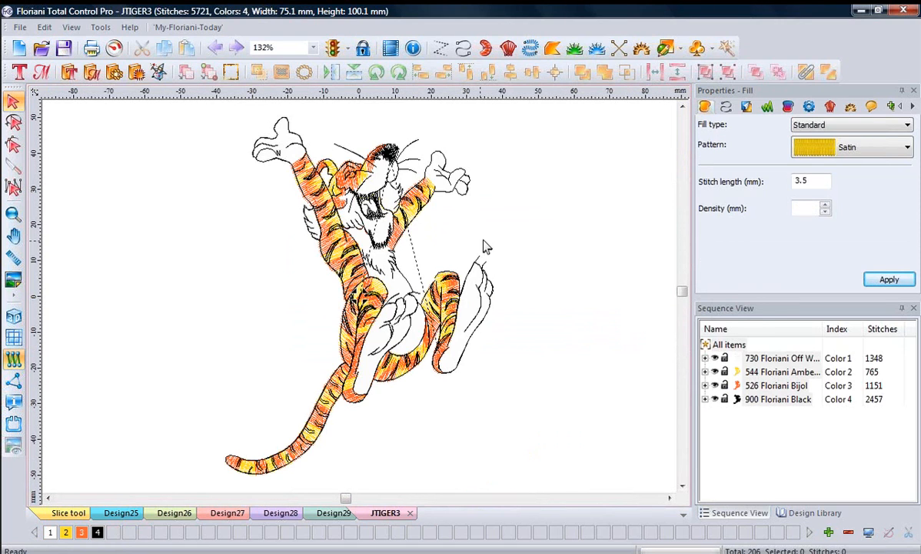
pyautogui.rightClick(498, 237)
pyautogui.click(560, 363)
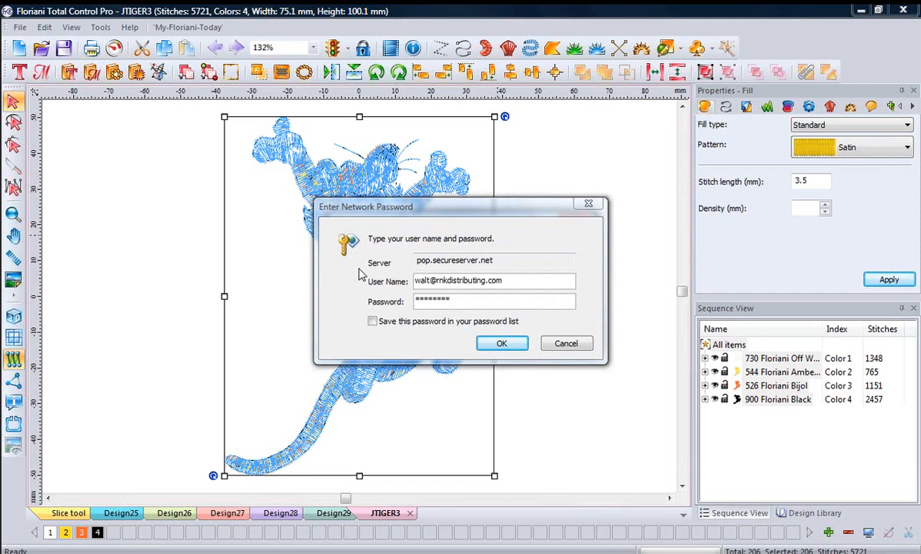
pyautogui.click(572, 347)
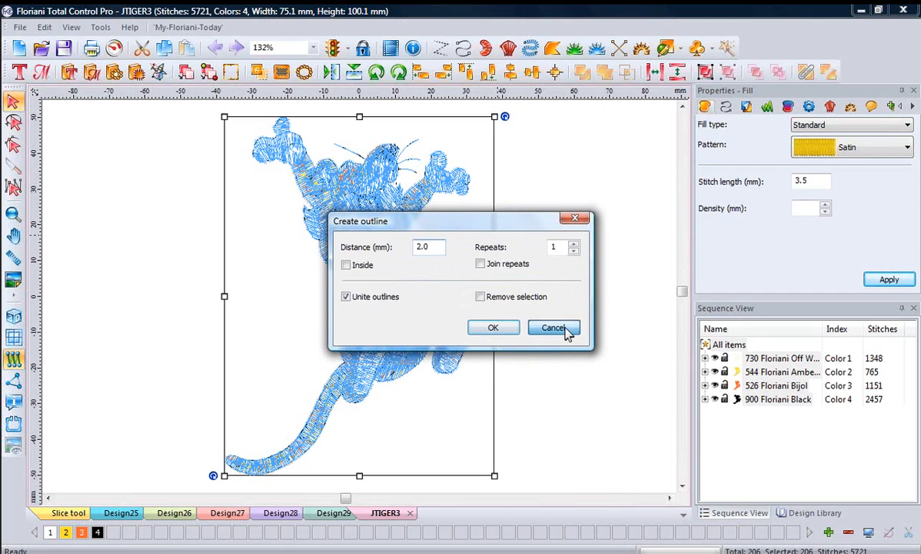
pyautogui.click(566, 328)
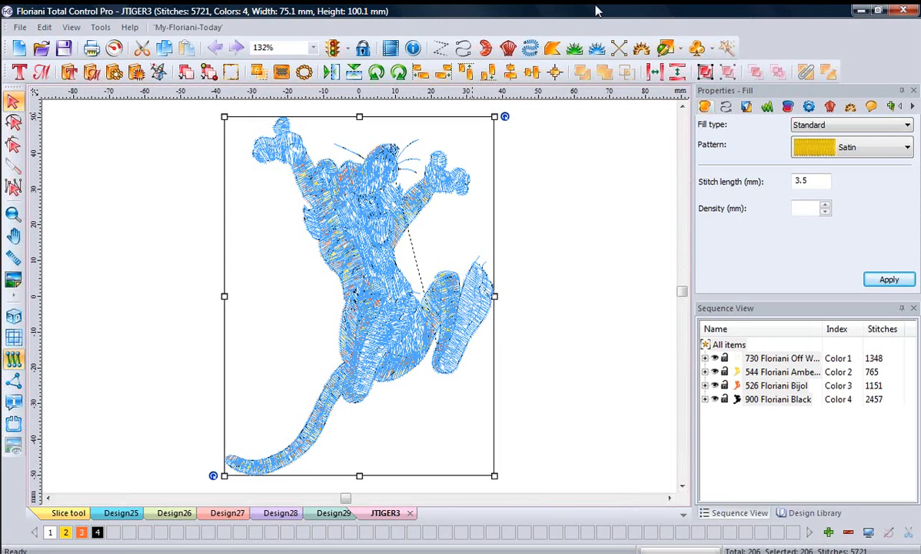
# - Try to create united outlines around the whole selected tiger at 2.0 mm distance with 10 repeats
pyautogui.rightClick(495, 223)
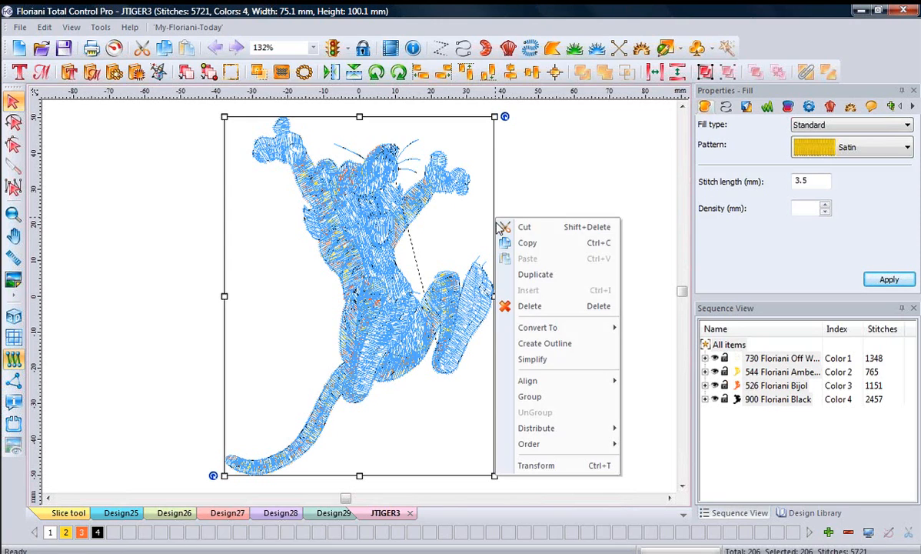
pyautogui.click(509, 329)
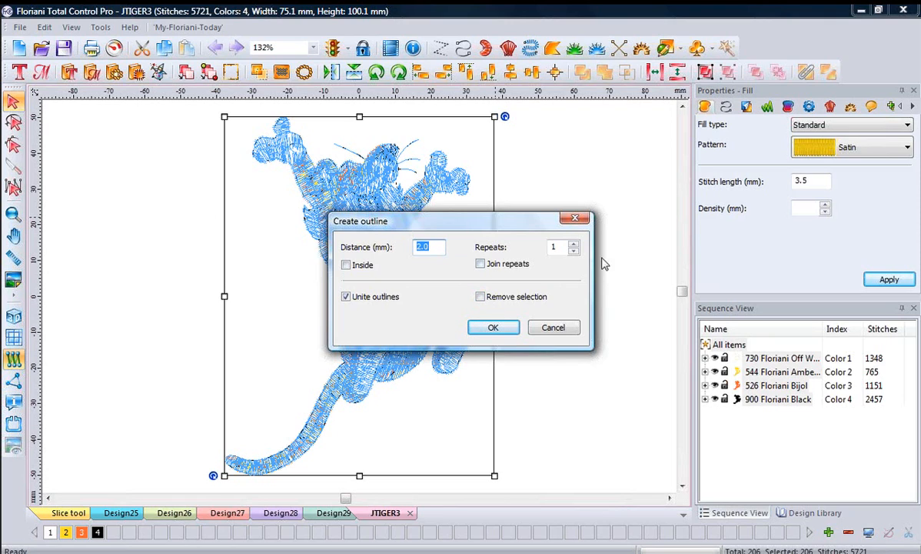
pyautogui.click(559, 247)
pyautogui.write('0')
pyautogui.click(513, 333)
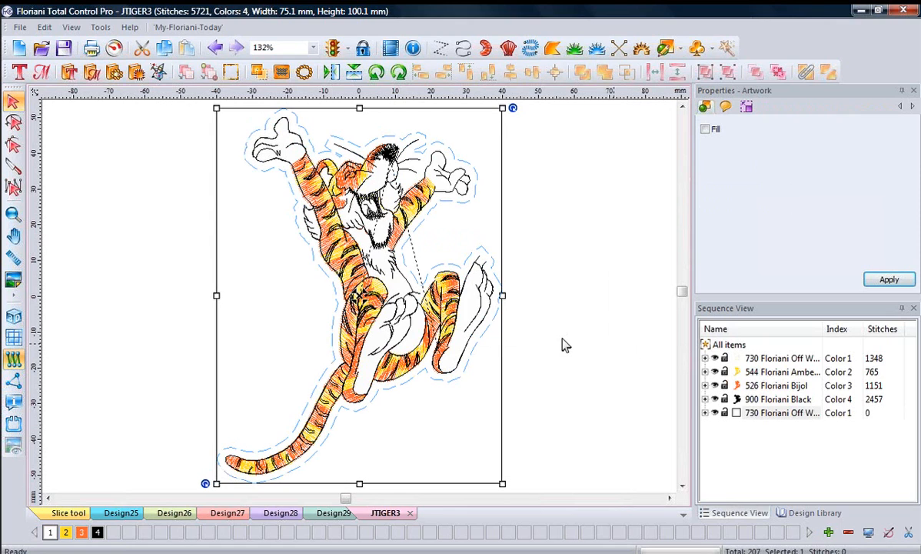
# - Try to create 10 repeated outlines at 2.0 mm distance from the tiger's single outline, and undo the outlines
pyautogui.rightClick(504, 305)
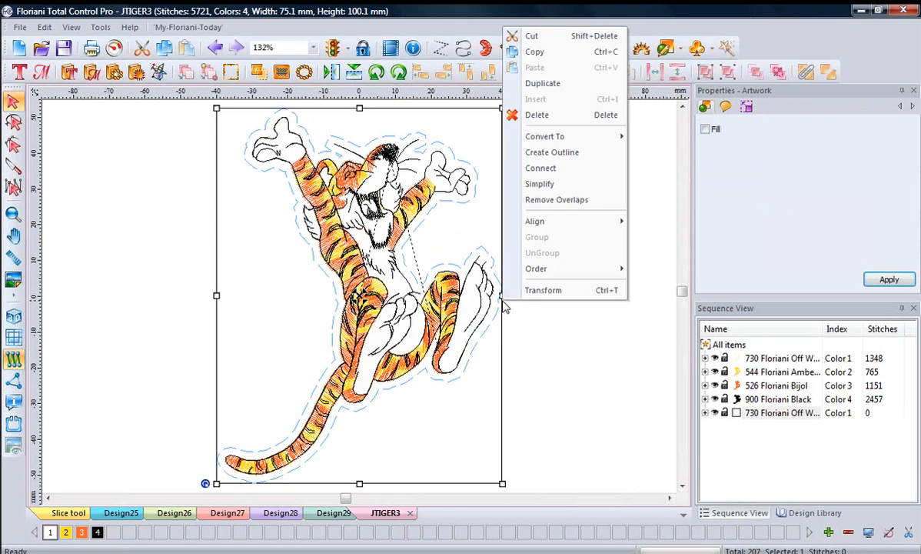
pyautogui.click(575, 153)
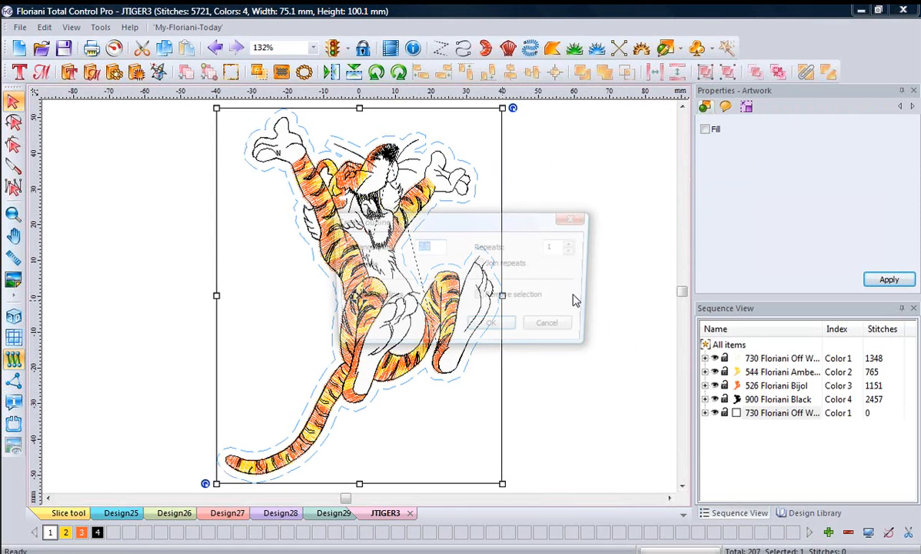
pyautogui.click(563, 250)
pyautogui.write('0')
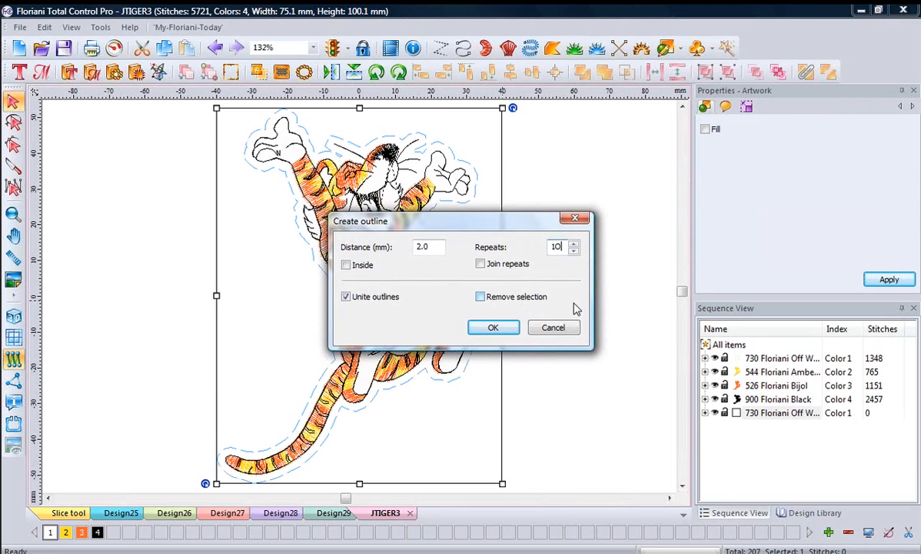
pyautogui.click(511, 327)
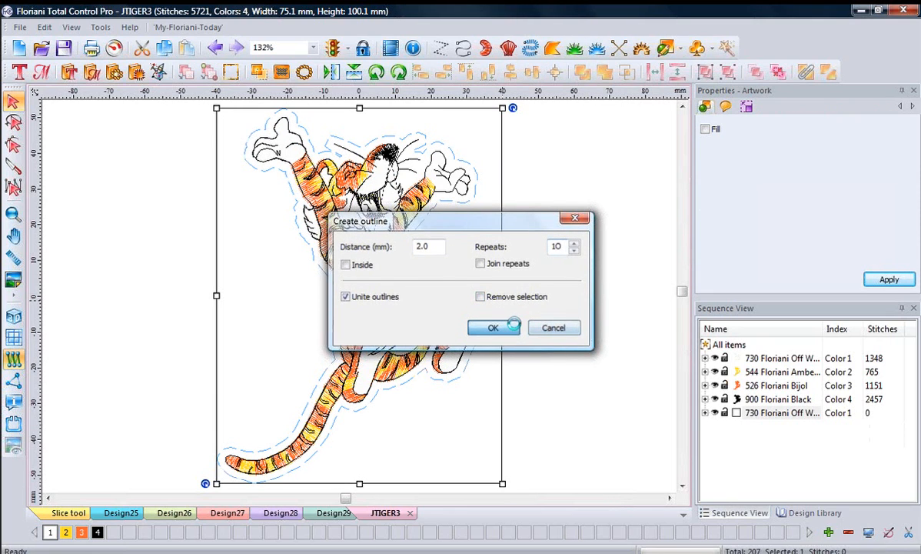
pyautogui.click(217, 48)
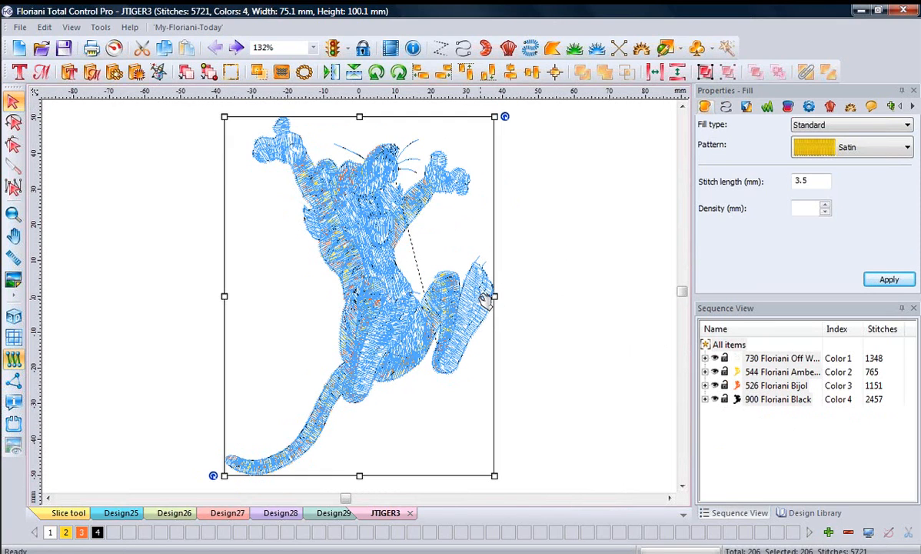
# - Try the 2.0 mm outline with 10 repeats on all the tiger's stitch objects again, and remove the resulting outline artwork
pyautogui.rightClick(499, 295)
pyautogui.click(545, 421)
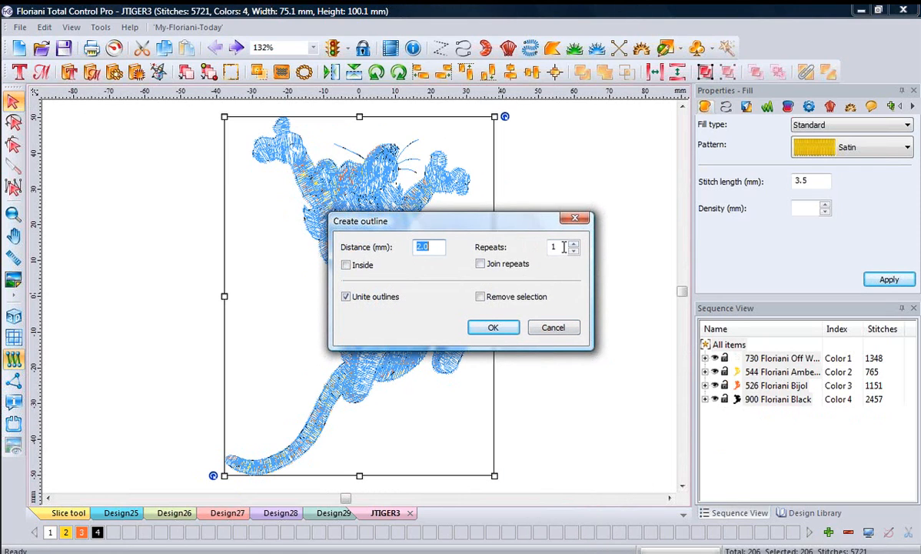
pyautogui.click(563, 247)
pyautogui.write('0')
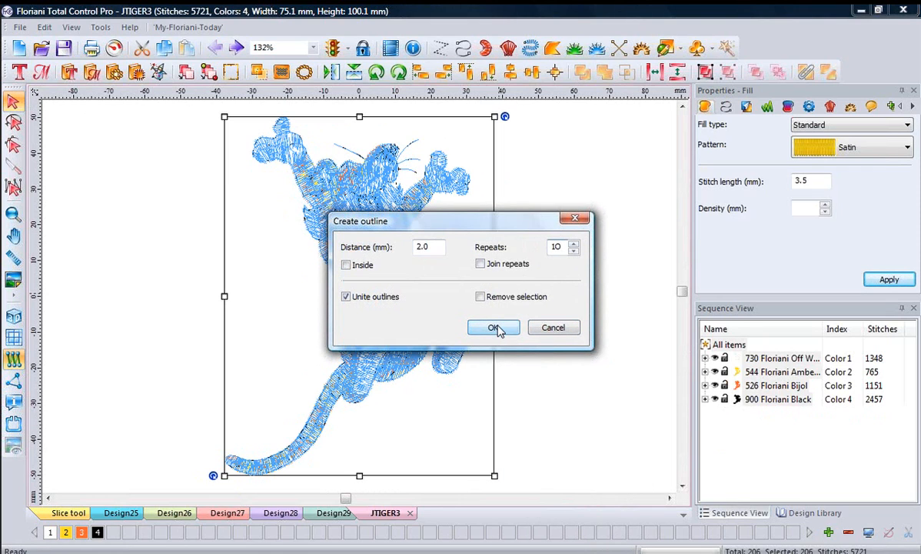
pyautogui.click(493, 327)
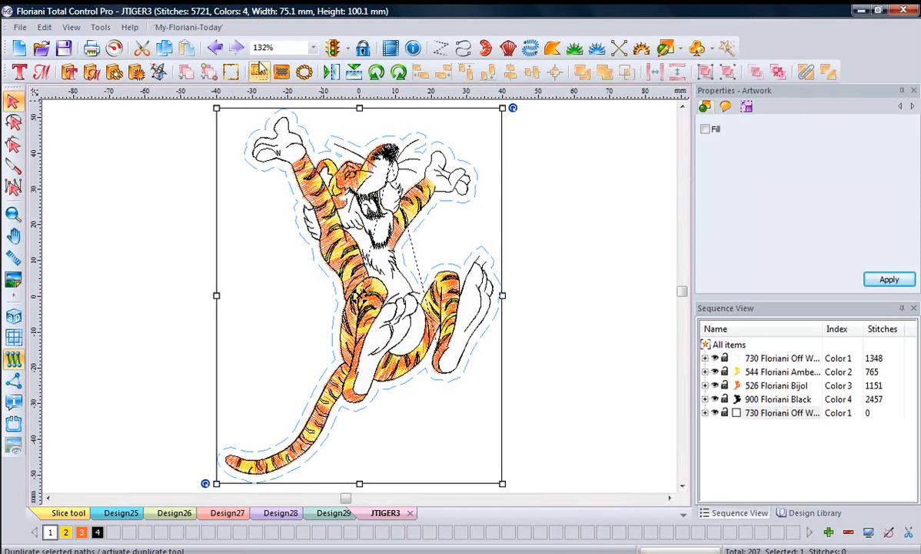
pyautogui.press('Delete')
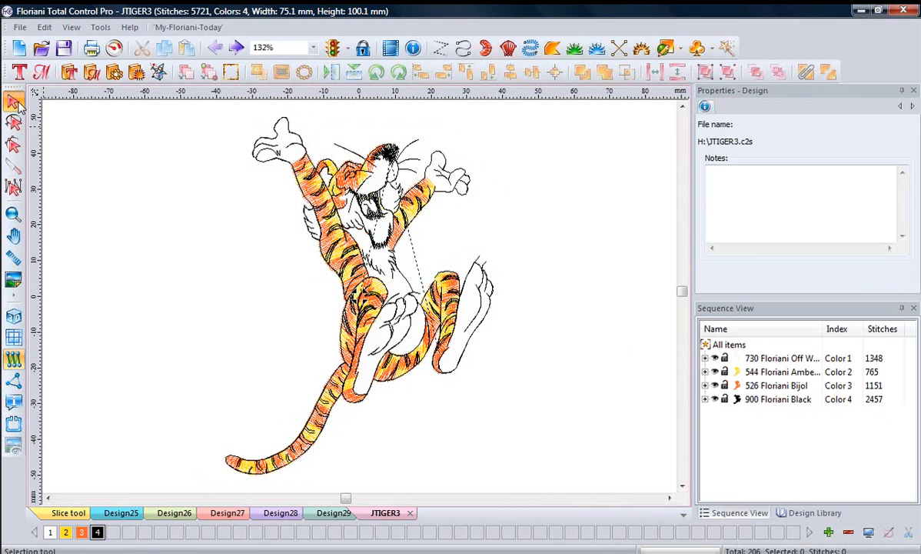
# - Select the entire tiger design and create united outlines around it at 2.0 mm distance with 10 repeats
pyautogui.click(279, 185)
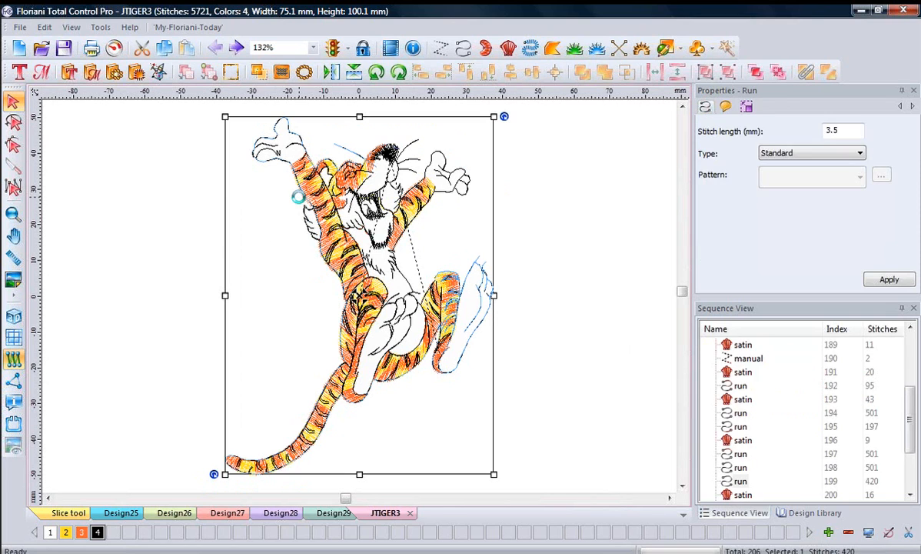
pyautogui.hotkey('ctrl', 'a')
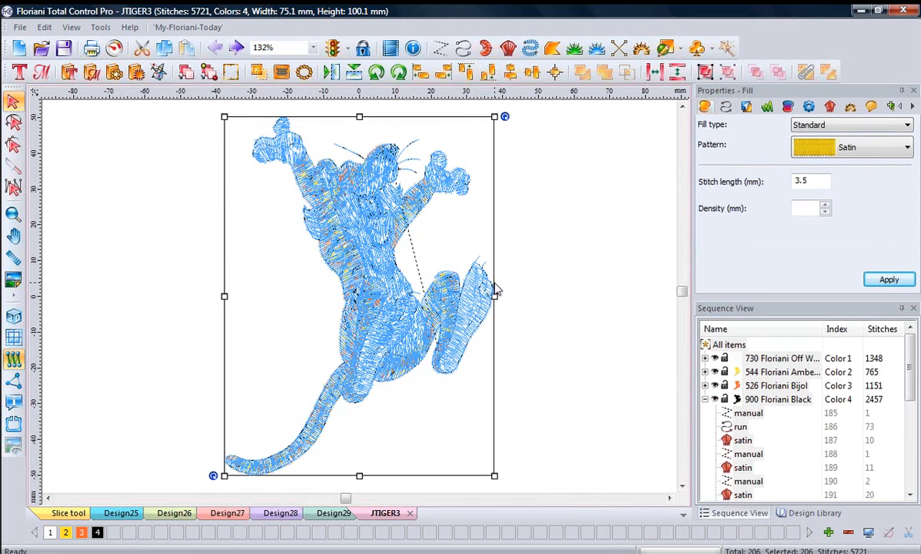
pyautogui.rightClick(493, 281)
pyautogui.click(546, 407)
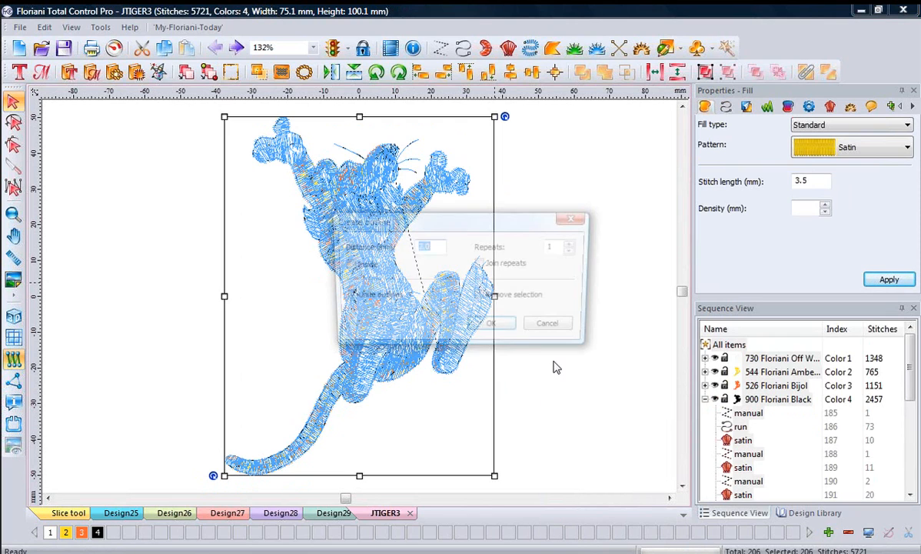
pyautogui.click(552, 248)
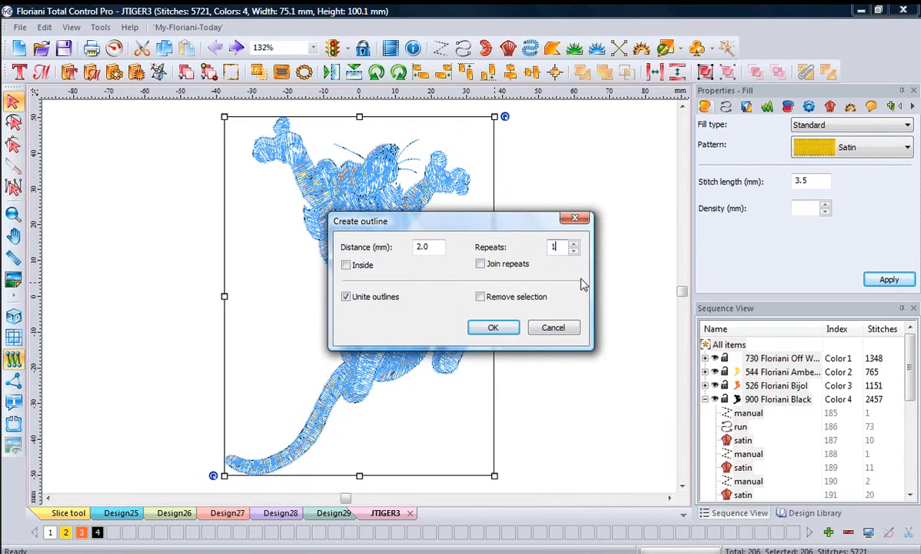
pyautogui.write('0')
pyautogui.click(493, 328)
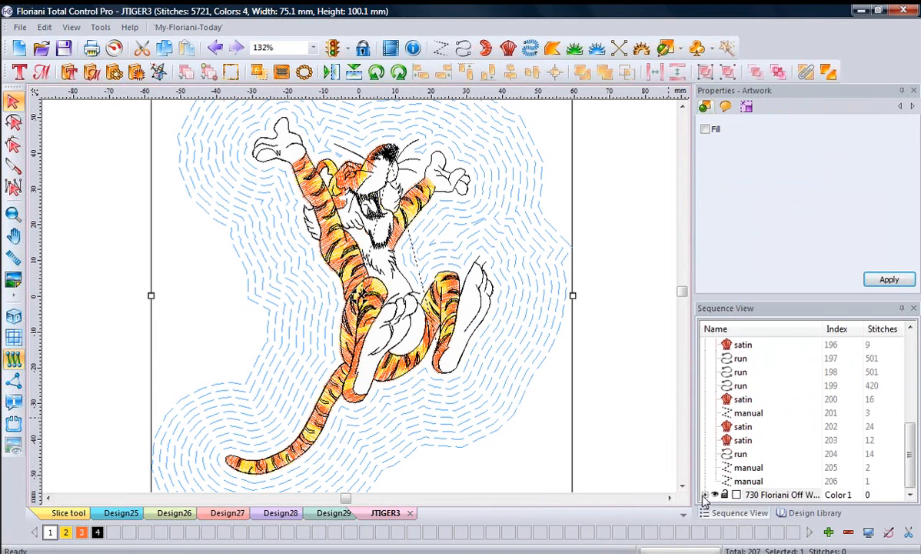
# - Recolour the outline artwork around the tiger with colour 4, 900 Floriani Black, and deselect it
pyautogui.click(704, 495)
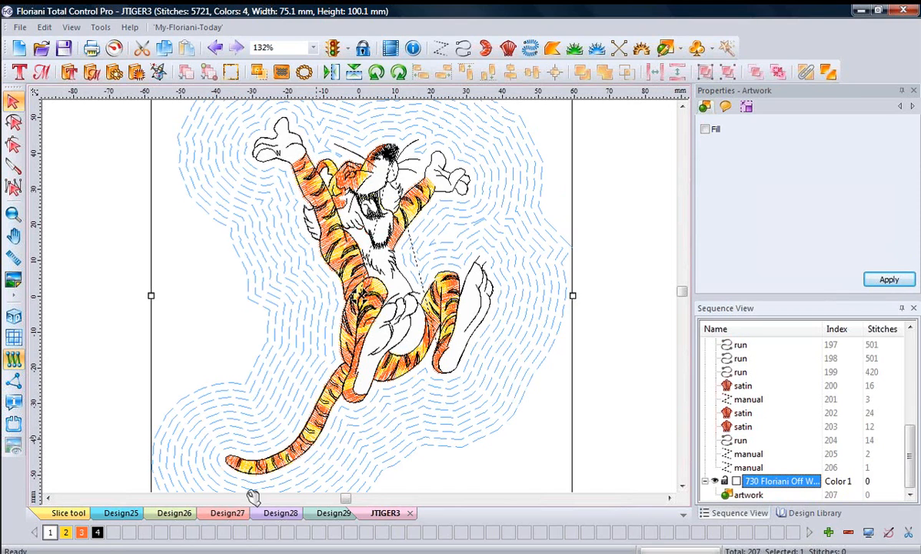
pyautogui.click(607, 271)
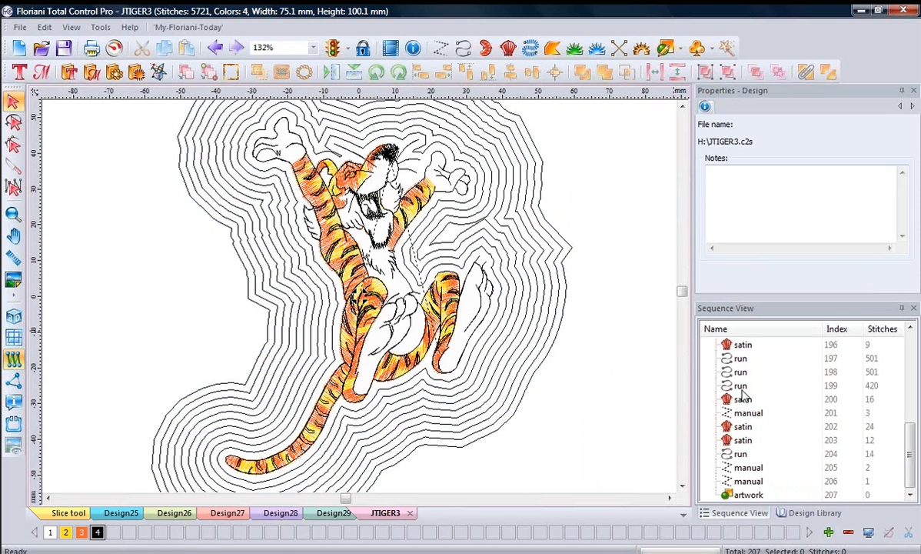
pyautogui.scroll(1, 742, 391)
pyautogui.scroll(-3, 798, 386)
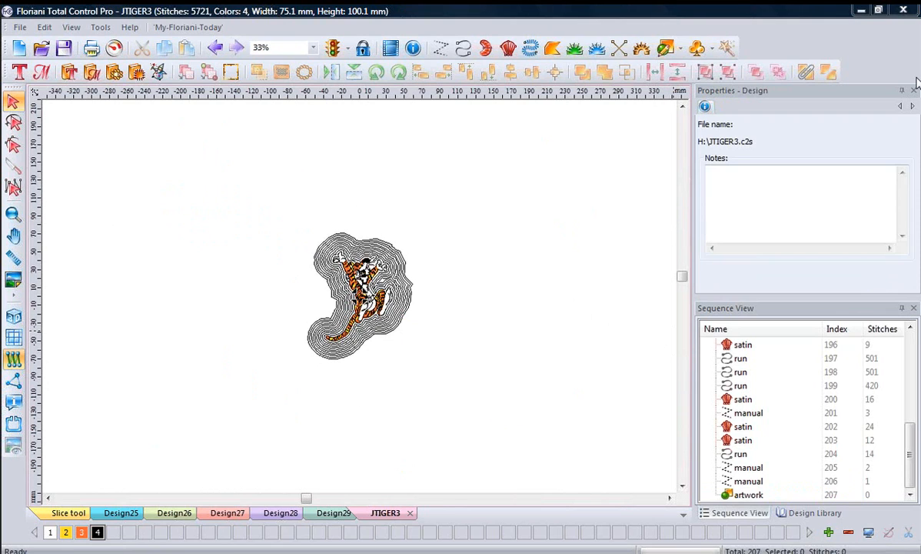
# - Collapse and re-expand the 900 Floriani Black group in the sequence and look through the objects it contains
pyautogui.moveTo(910, 438); pyautogui.dragTo(840, 367)
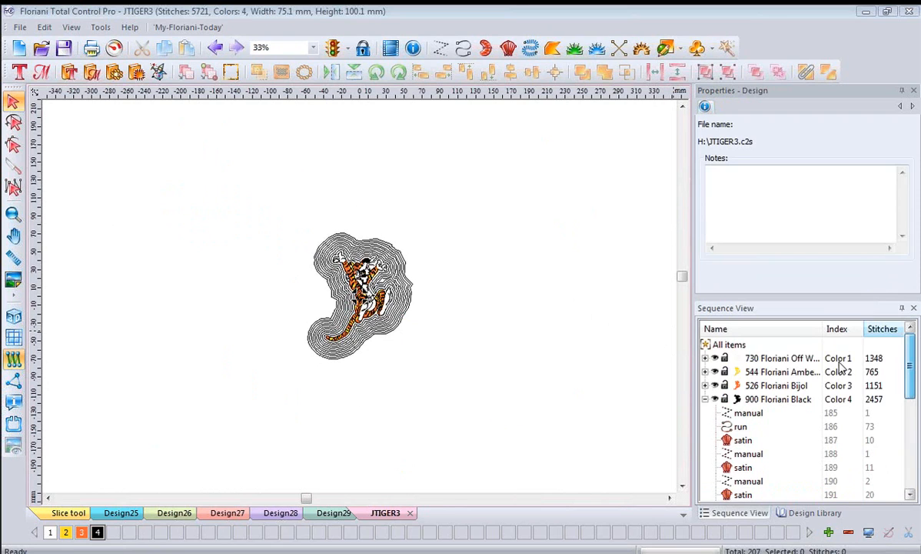
pyautogui.click(705, 400)
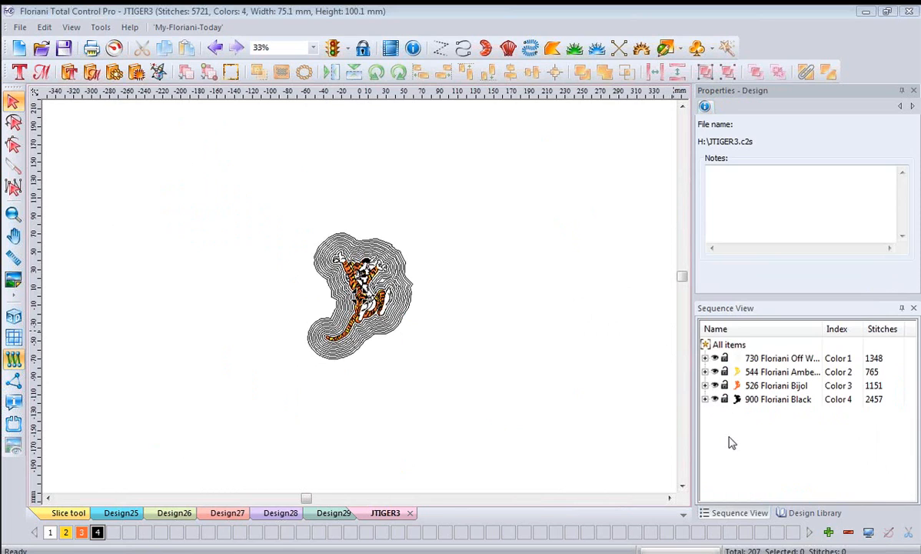
pyautogui.click(705, 400)
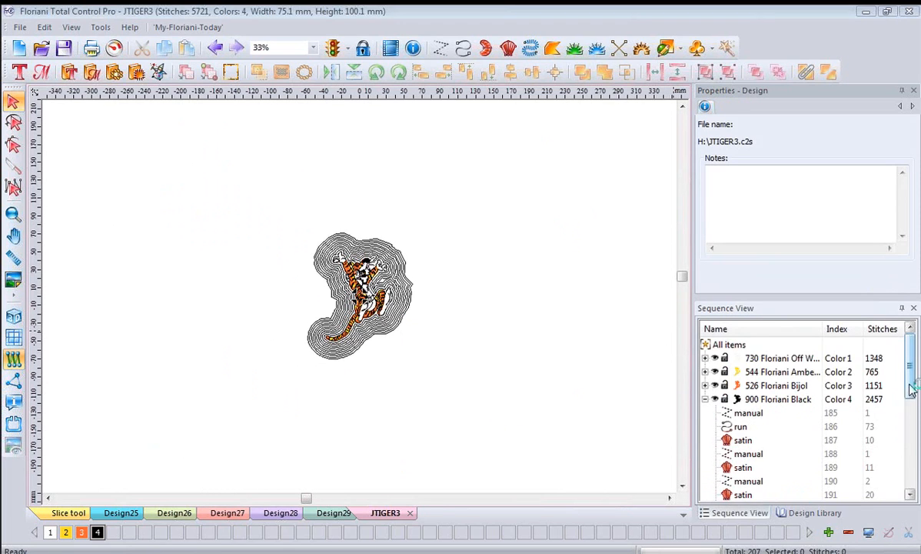
pyautogui.moveTo(911, 387); pyautogui.dragTo(840, 517)
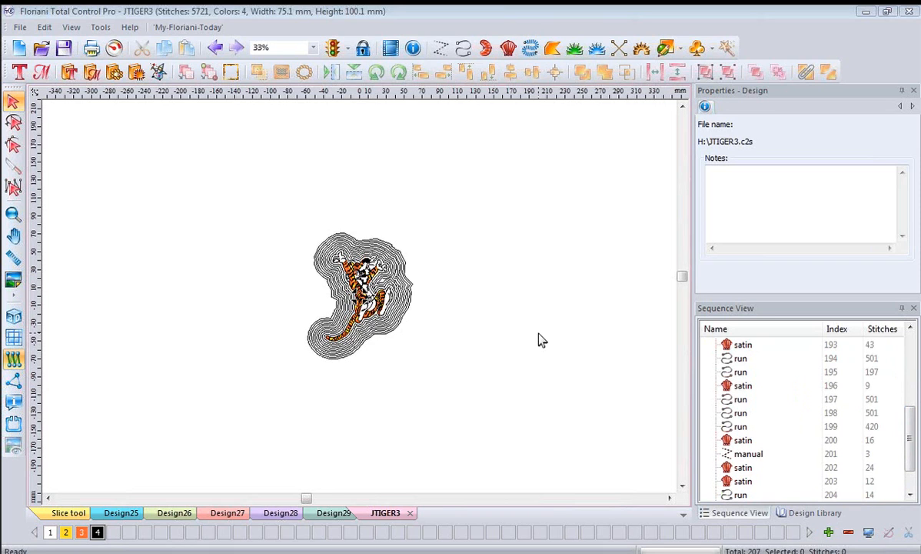
# - Select the repeated outline artwork at the end of the sequence and break it apart into separate outlines
pyautogui.scroll(-2, 539, 333)
pyautogui.scroll(3, 539, 333)
pyautogui.scroll(1, 539, 339)
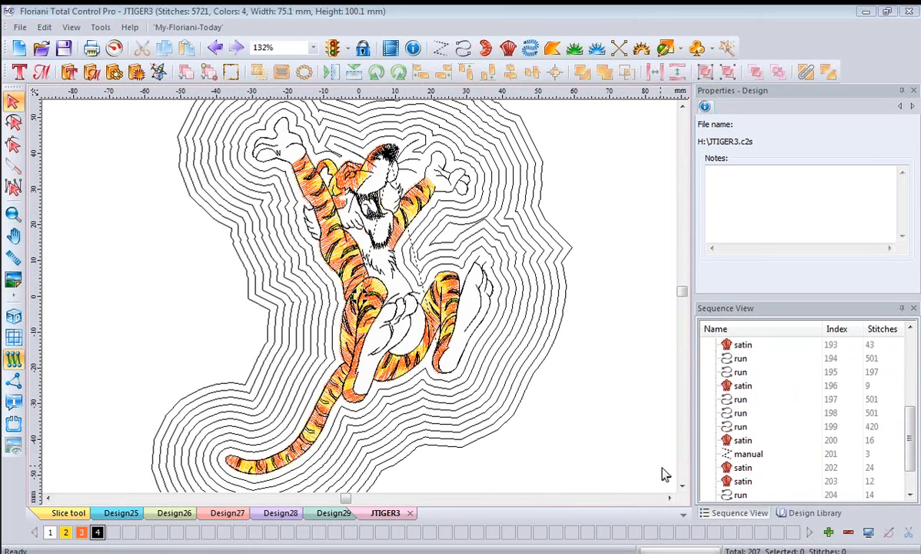
pyautogui.scroll(-1, 910, 442)
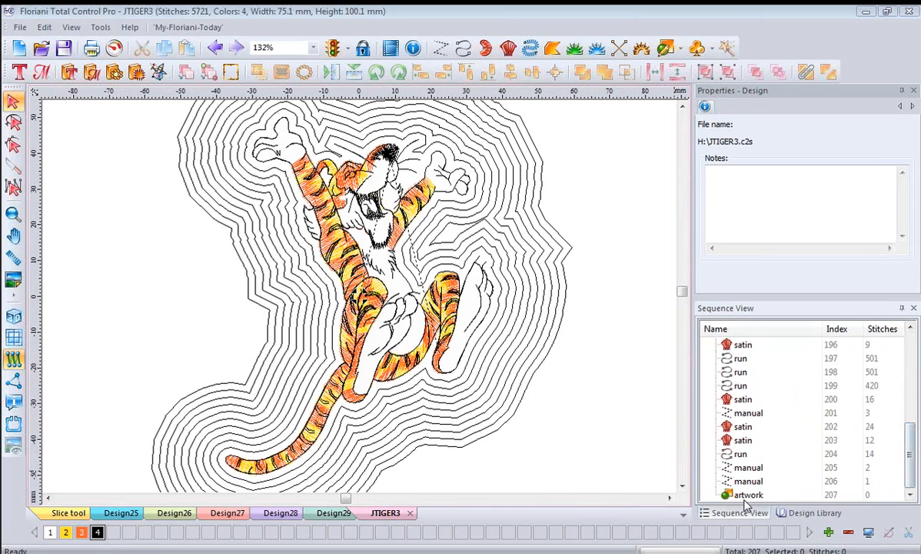
pyautogui.click(709, 489)
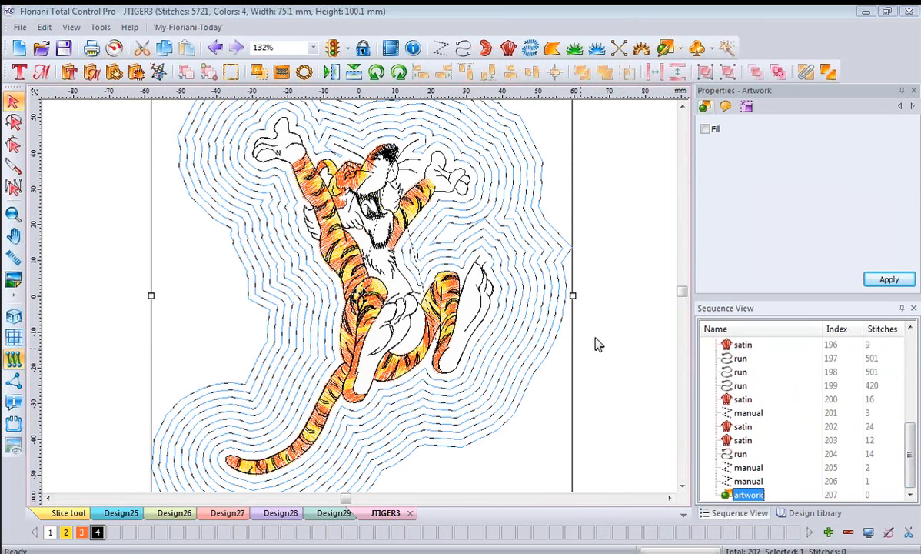
pyautogui.click(607, 255)
pyautogui.click(571, 257)
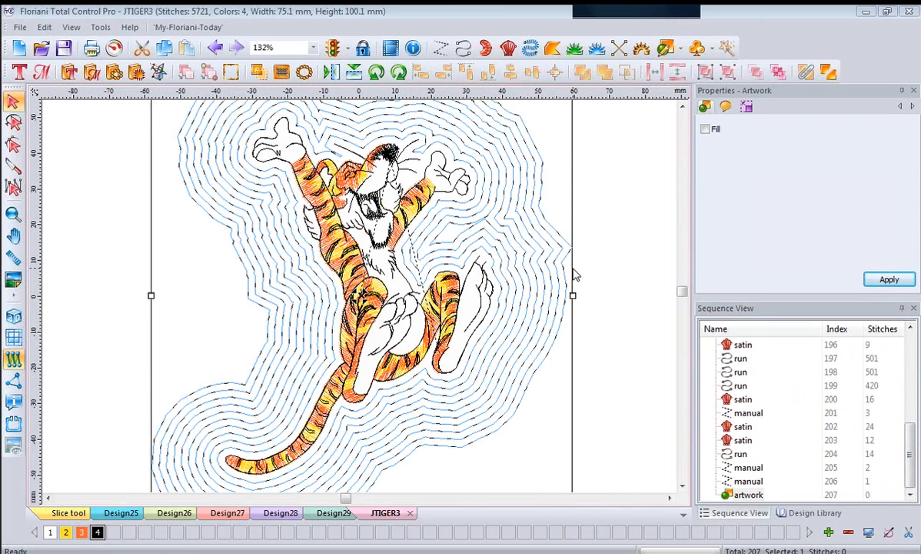
pyautogui.rightClick(573, 292)
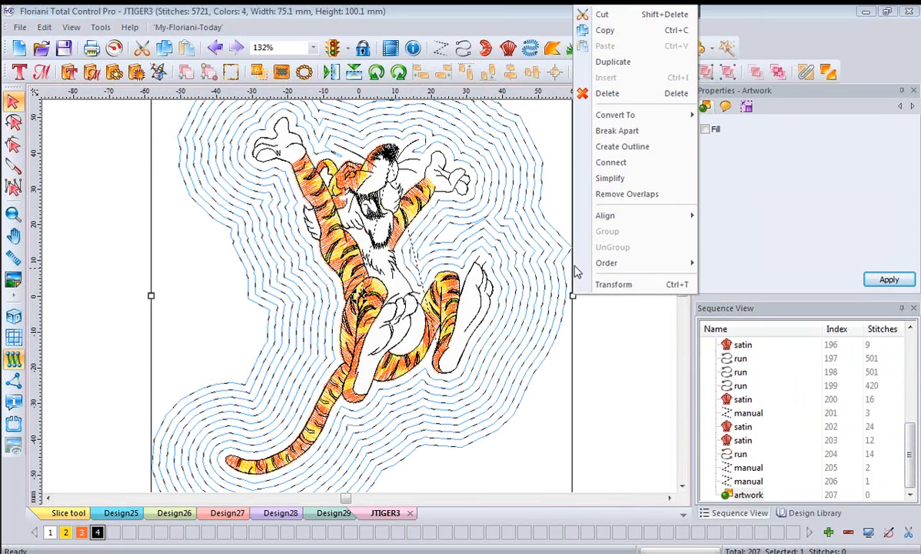
pyautogui.click(614, 130)
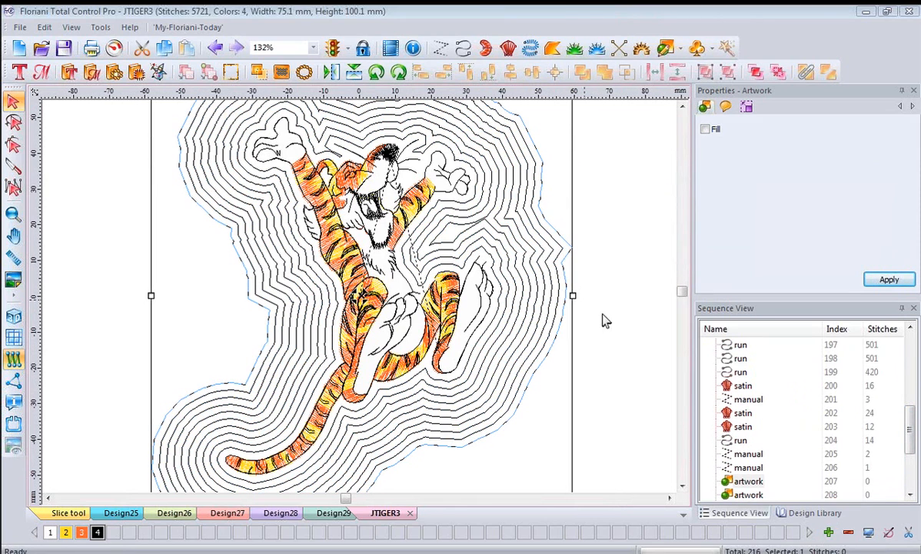
# - Select the outermost separated outline around the tiger and convert it to Cross Stitch
pyautogui.click(567, 255)
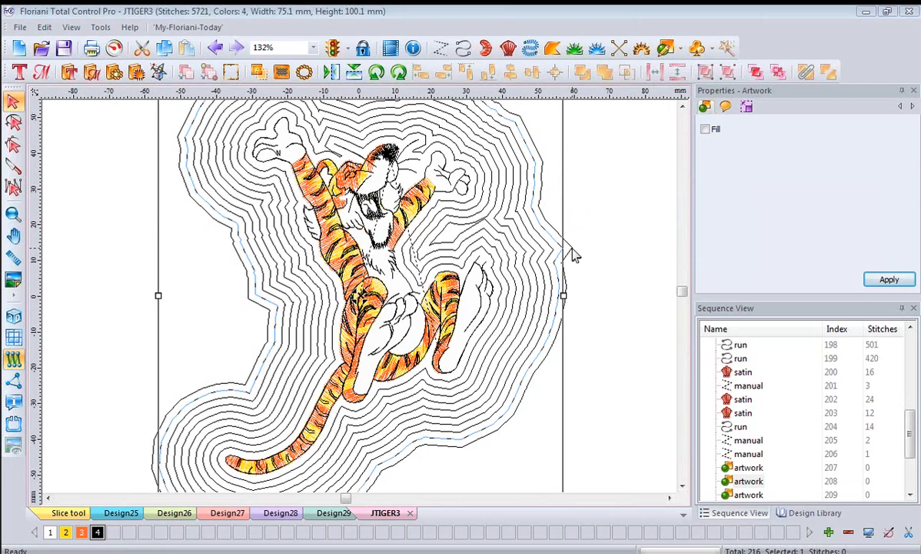
pyautogui.click(575, 259)
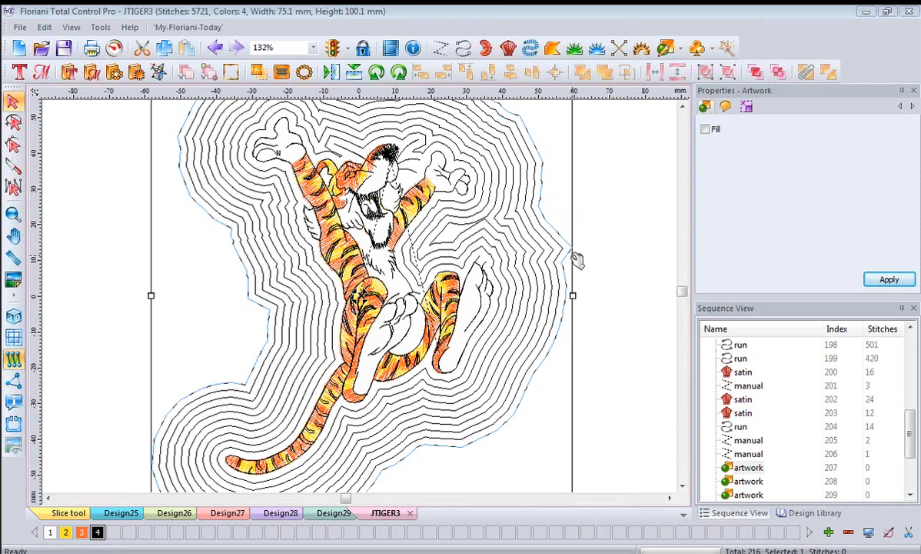
pyautogui.rightClick(572, 257)
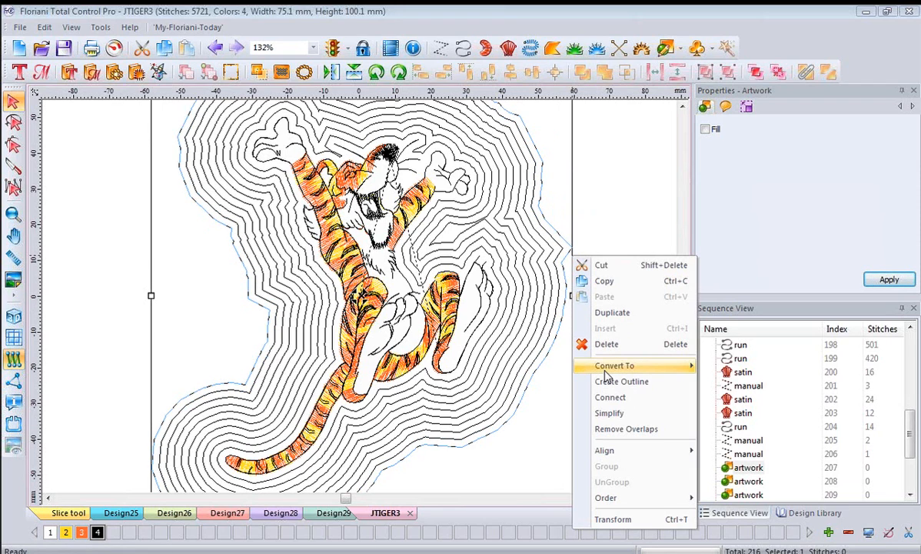
pyautogui.moveTo(606, 373)
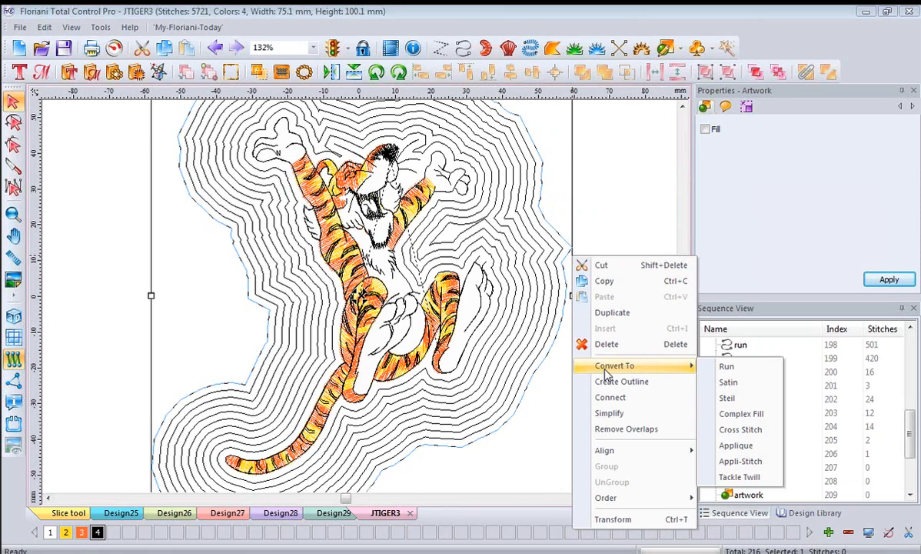
pyautogui.click(740, 436)
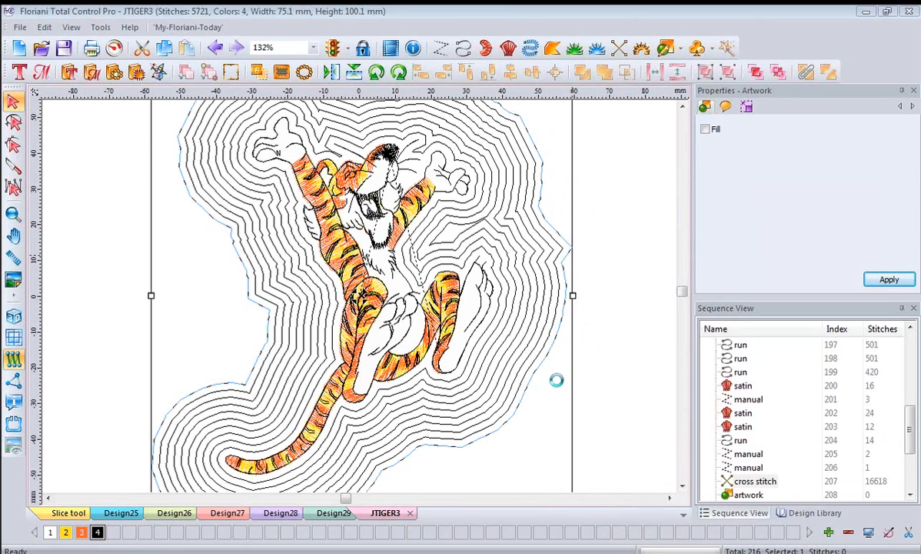
# - Undo the cross stitch conversion and the break-apart, keeping the black outlines as a single artwork object
pyautogui.rightClick(573, 245)
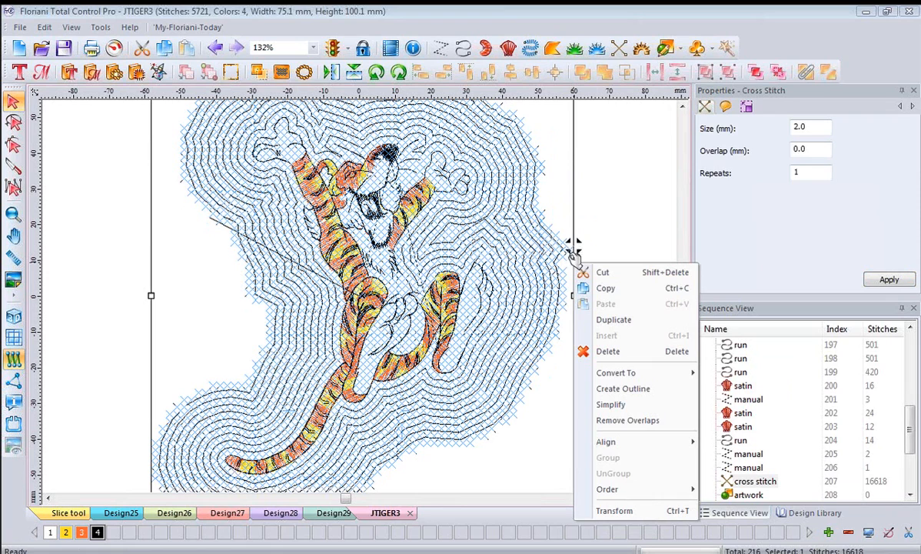
pyautogui.click(214, 49)
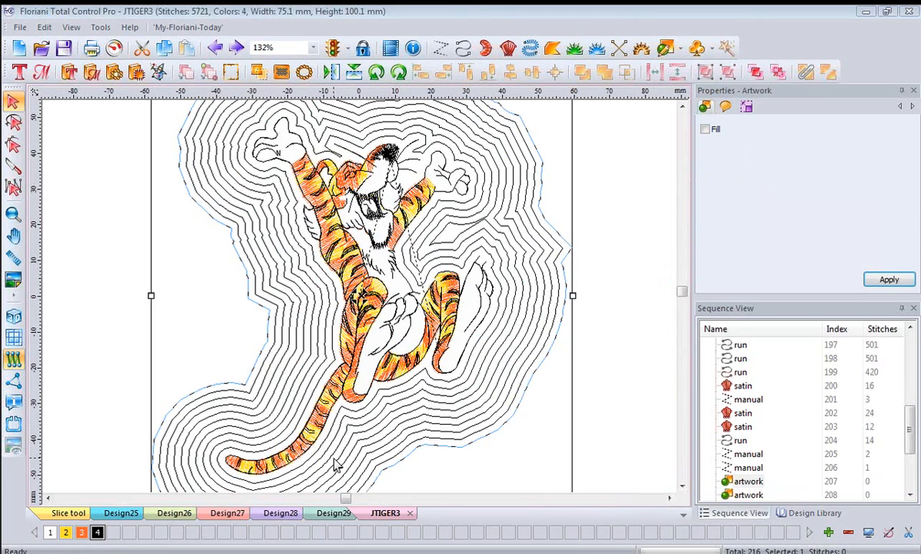
pyautogui.click(220, 49)
pyautogui.click(220, 48)
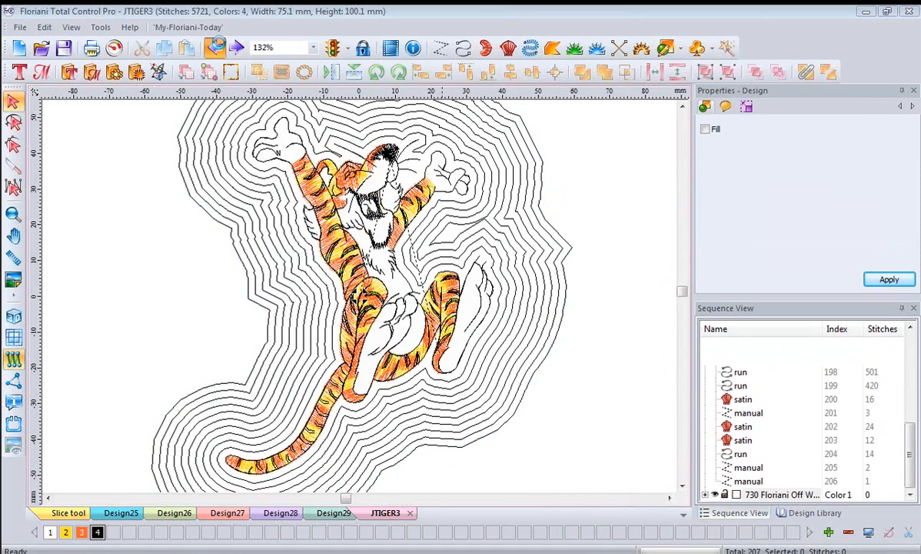
pyautogui.click(219, 49)
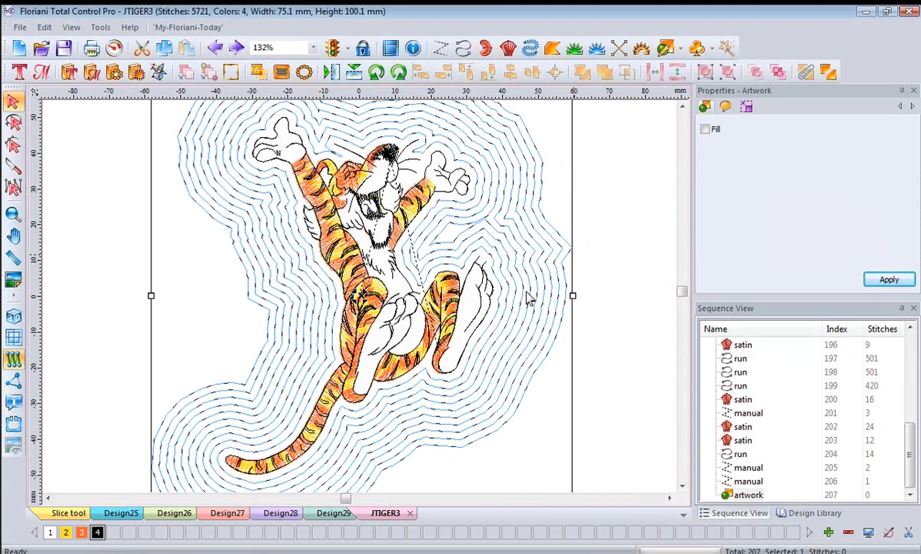
# - Convert the repeated outline artwork around the tiger to Run stitches and deselect it
pyautogui.rightClick(573, 262)
pyautogui.moveTo(615, 371)
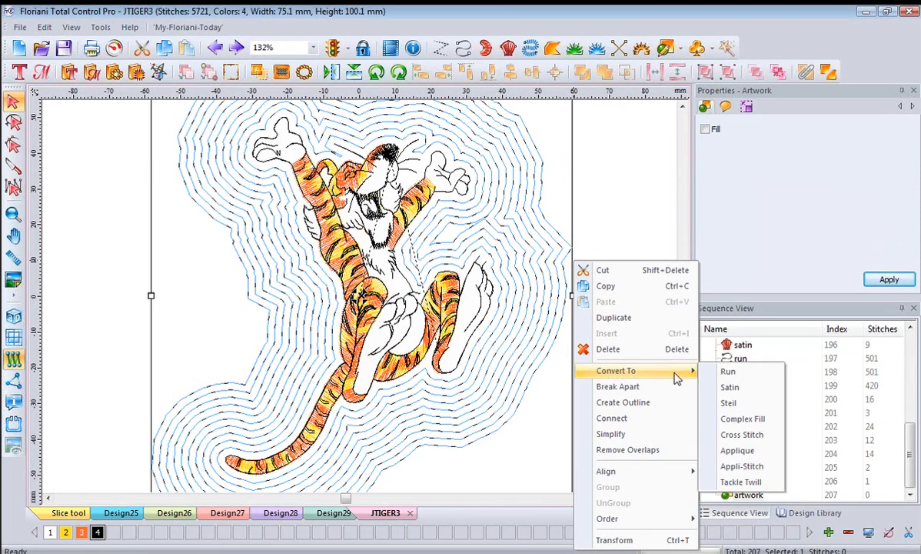
pyautogui.click(728, 372)
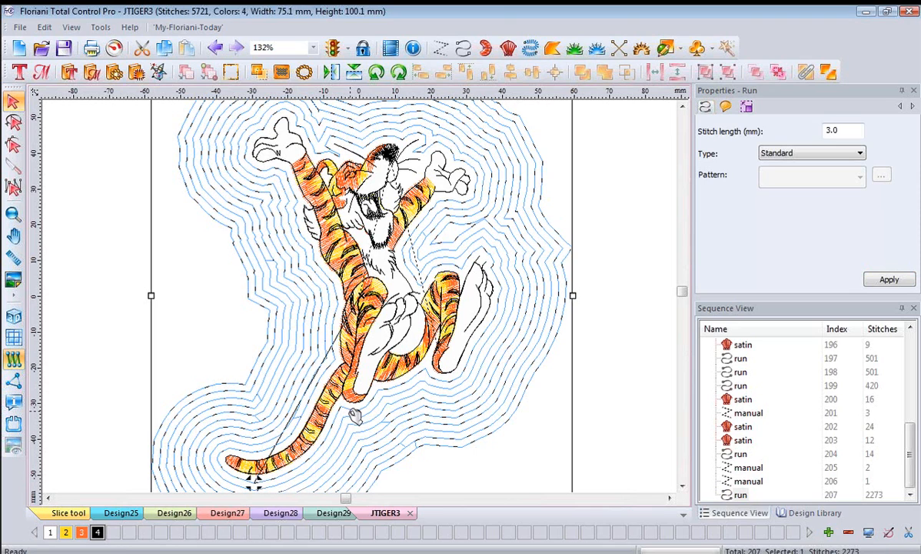
pyautogui.click(615, 176)
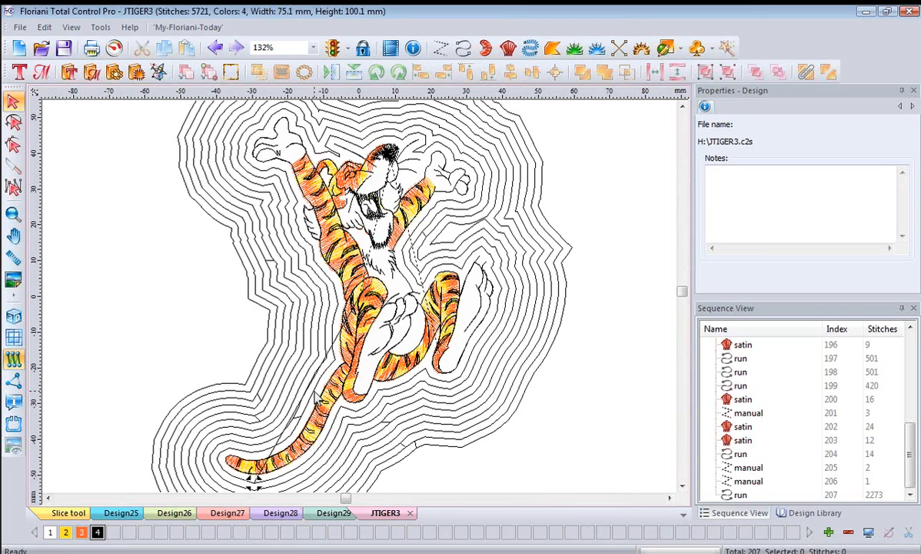
# - Create a new blank design and briefly view the My Floriani Today page
pyautogui.click(21, 53)
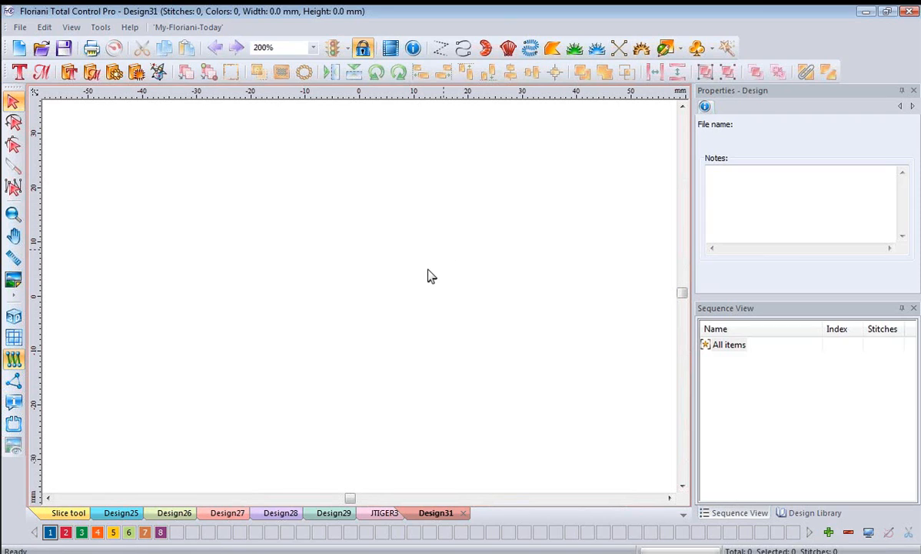
pyautogui.click(188, 28)
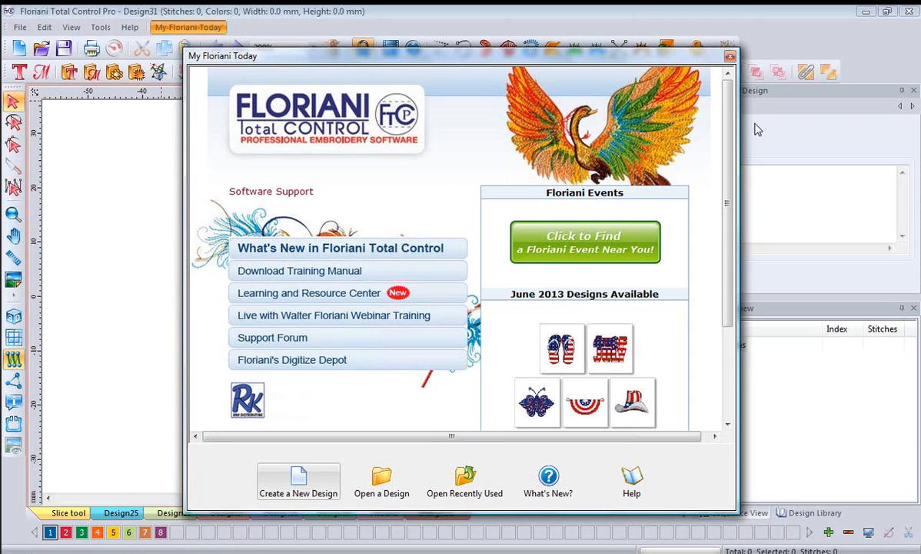
pyautogui.click(731, 60)
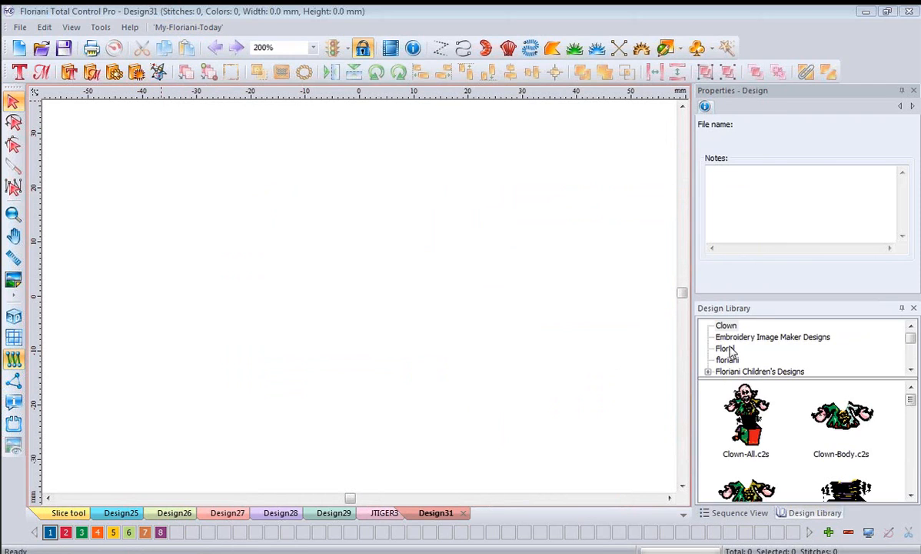
# - Find Flo-Tiger.c2s in the Kids category of the design library and place it in the new design
pyautogui.click(728, 348)
pyautogui.scroll(-3, 727, 349)
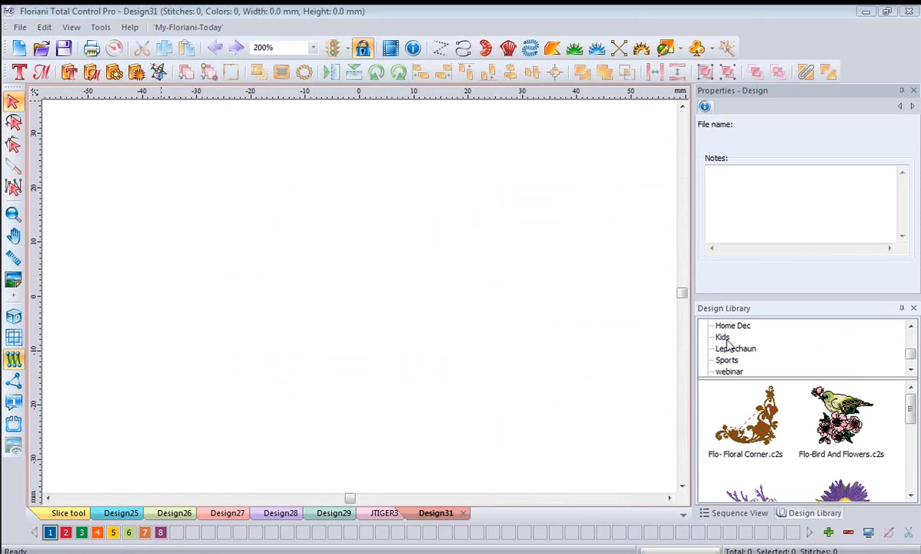
pyautogui.click(726, 341)
pyautogui.scroll(-2, 855, 400)
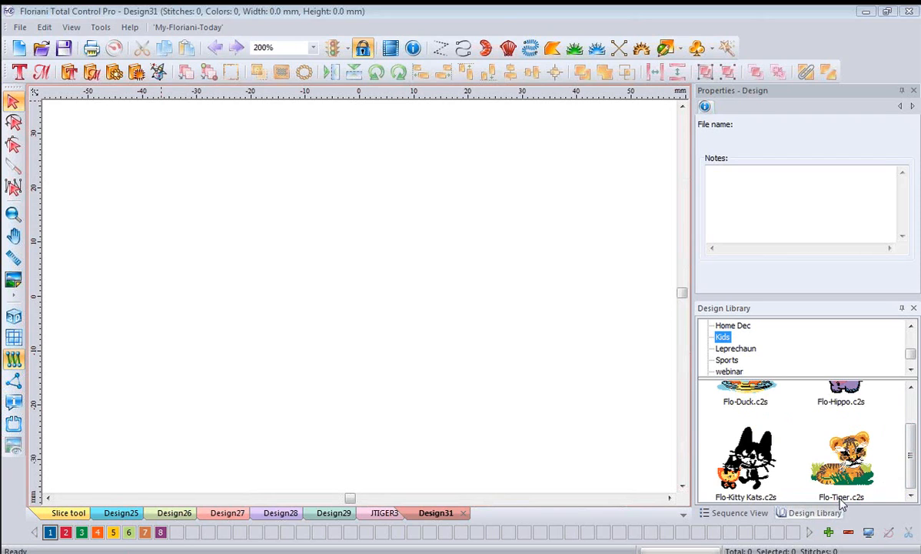
pyautogui.moveTo(803, 434); pyautogui.dragTo(307, 268)
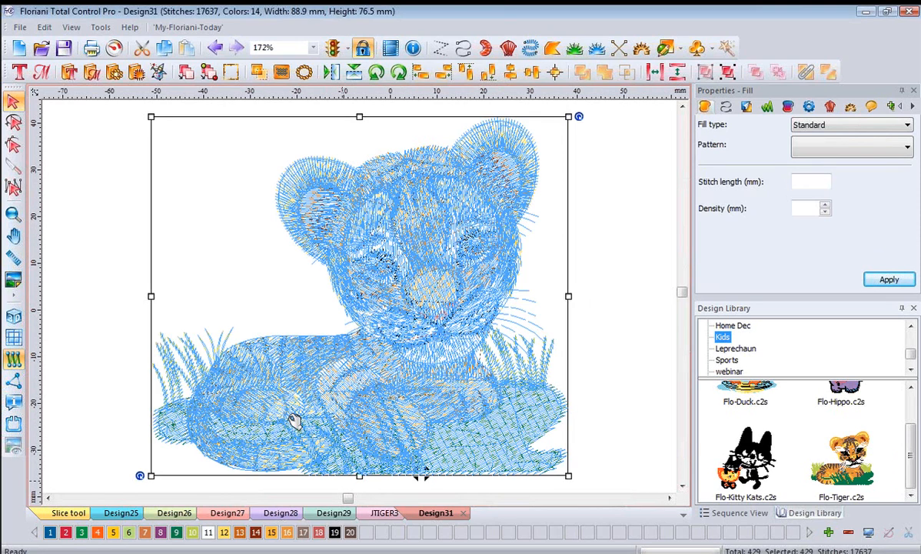
# - Ungroup the tiger cub design and deselect its objects
pyautogui.rightClick(568, 296)
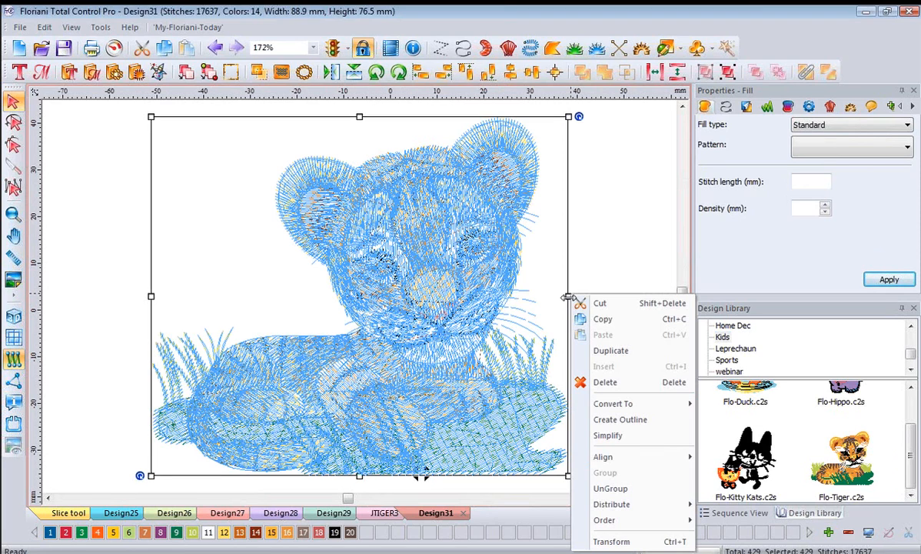
pyautogui.click(611, 489)
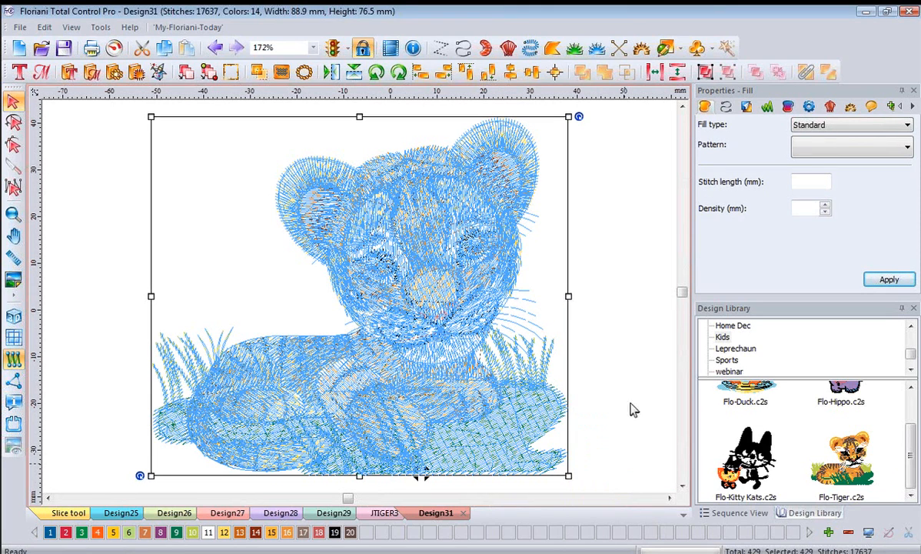
pyautogui.click(625, 352)
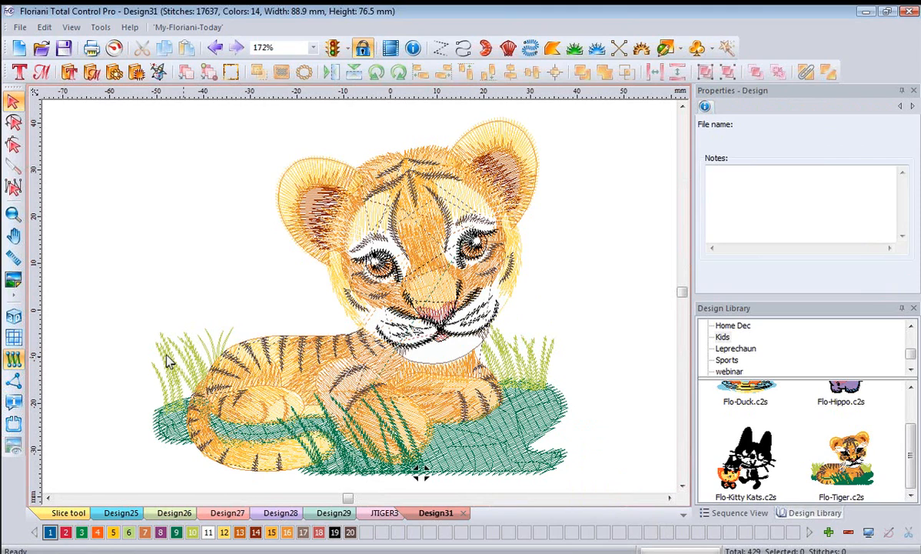
# - Show the tiger cub in 3D and examine its body and grass stitching up close, with the colour sequence listed
pyautogui.click(13, 315)
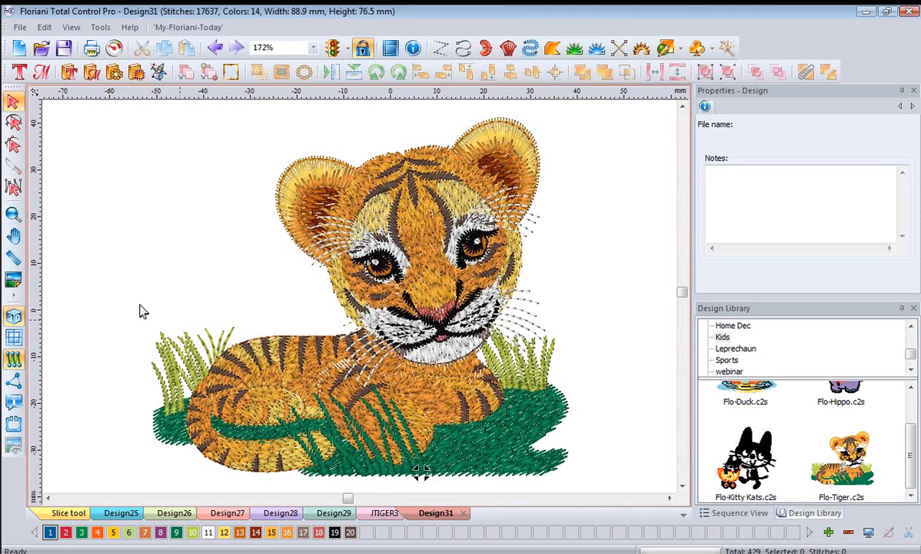
pyautogui.click(13, 214)
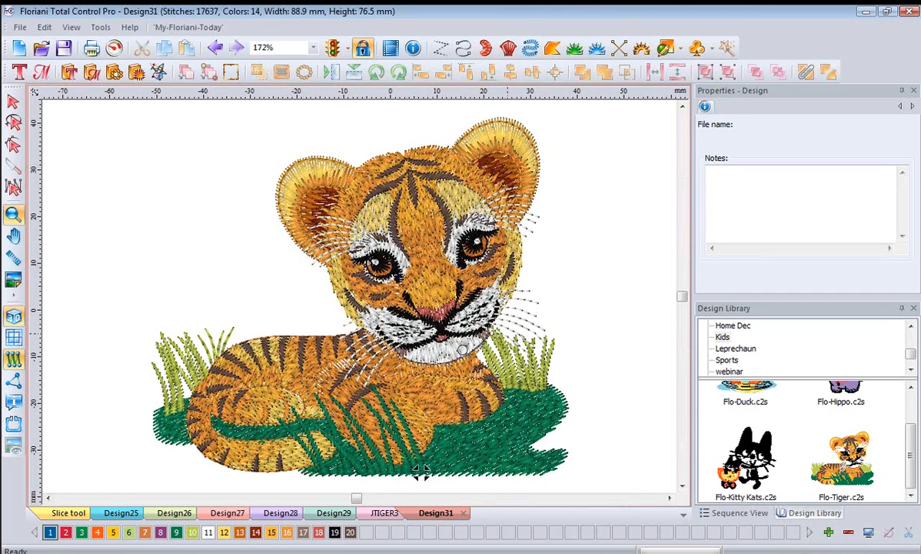
pyautogui.click(462, 350)
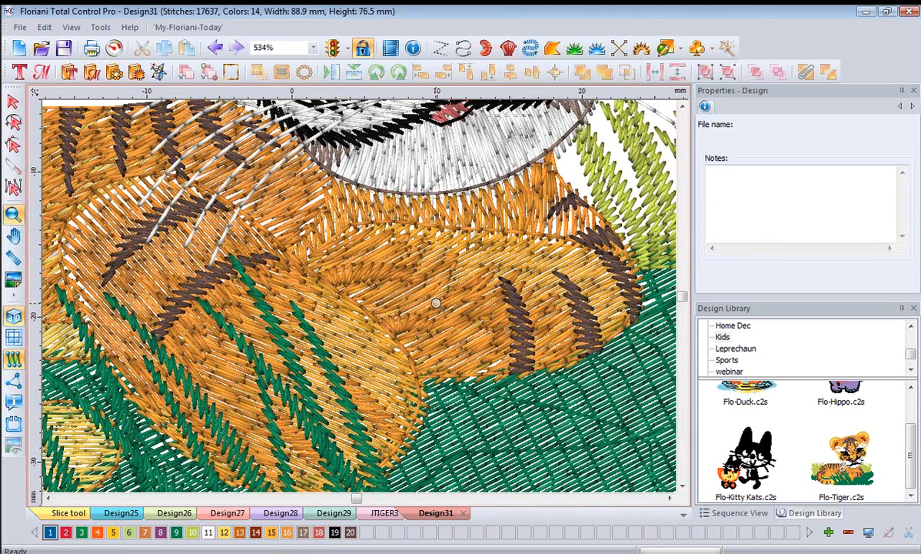
pyautogui.rightClick(469, 281)
pyautogui.rightClick(585, 363)
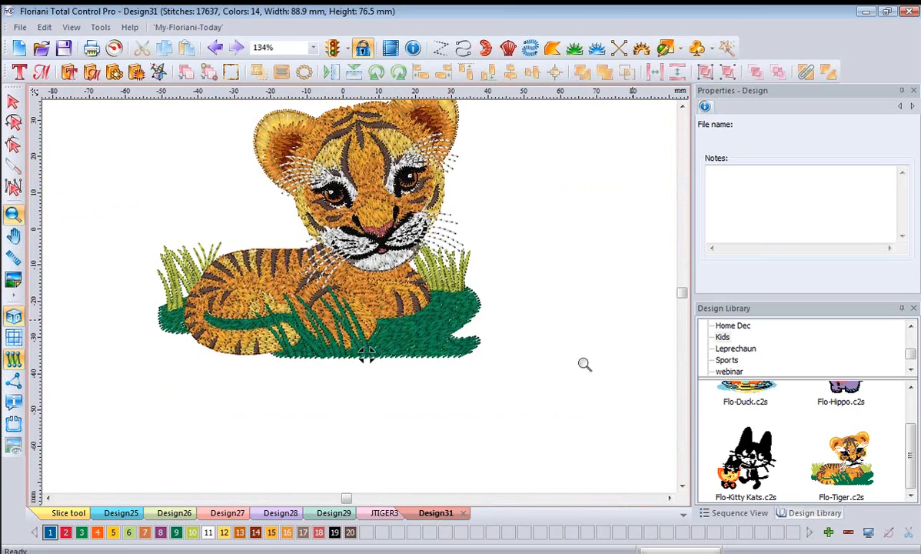
pyautogui.click(739, 513)
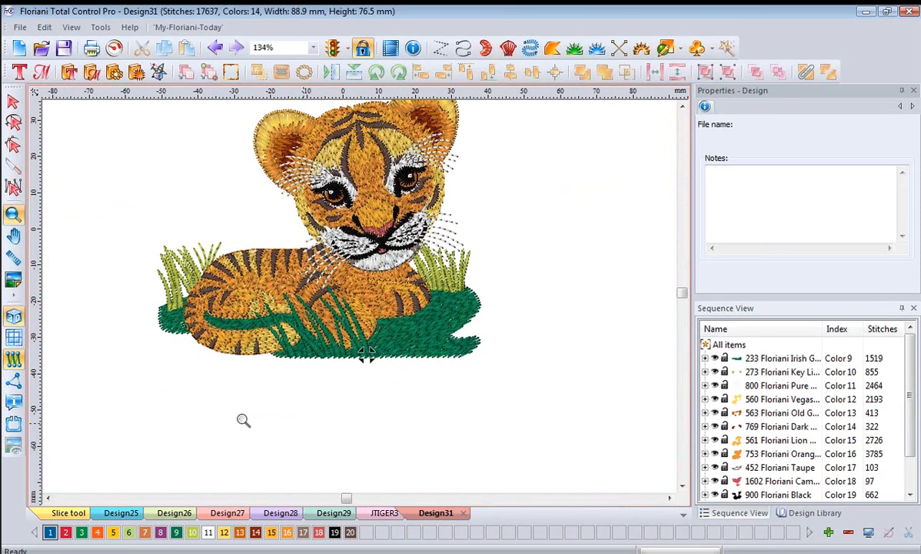
pyautogui.moveTo(224, 399); pyautogui.dragTo(531, 239)
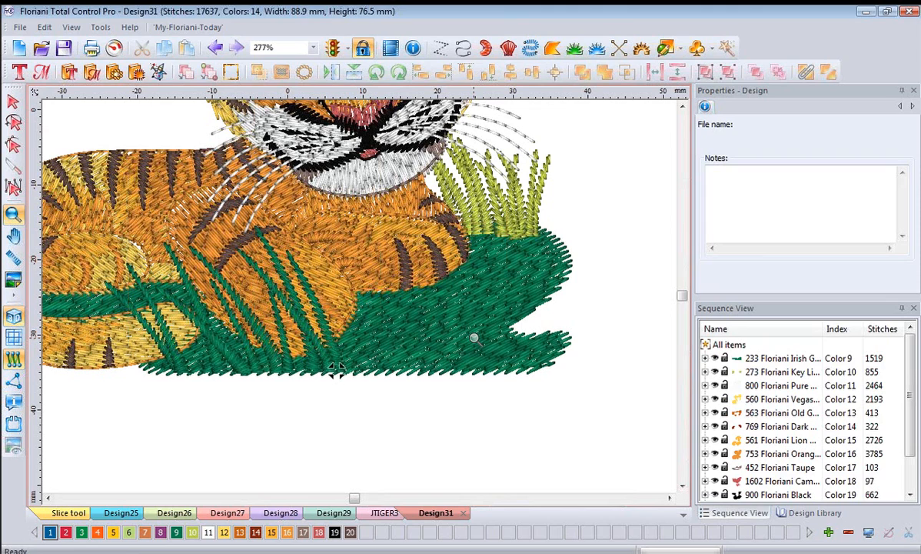
# - Start the complex fill tool and look through its available fill patterns, keeping Tatami
pyautogui.click(555, 50)
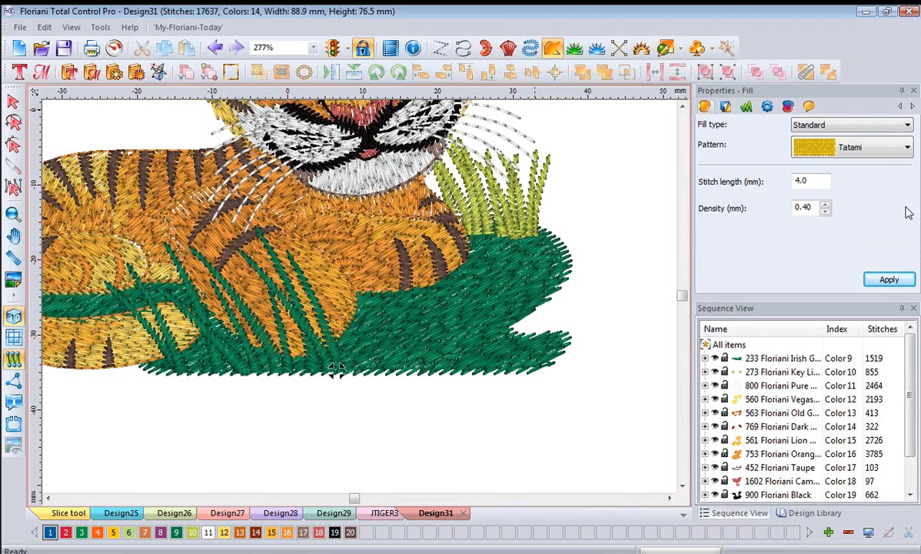
pyautogui.click(905, 153)
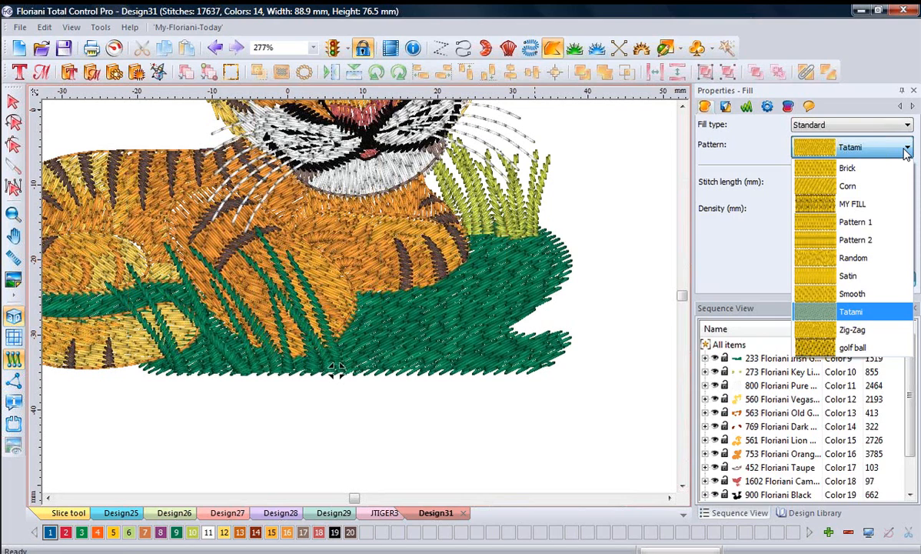
pyautogui.click(905, 153)
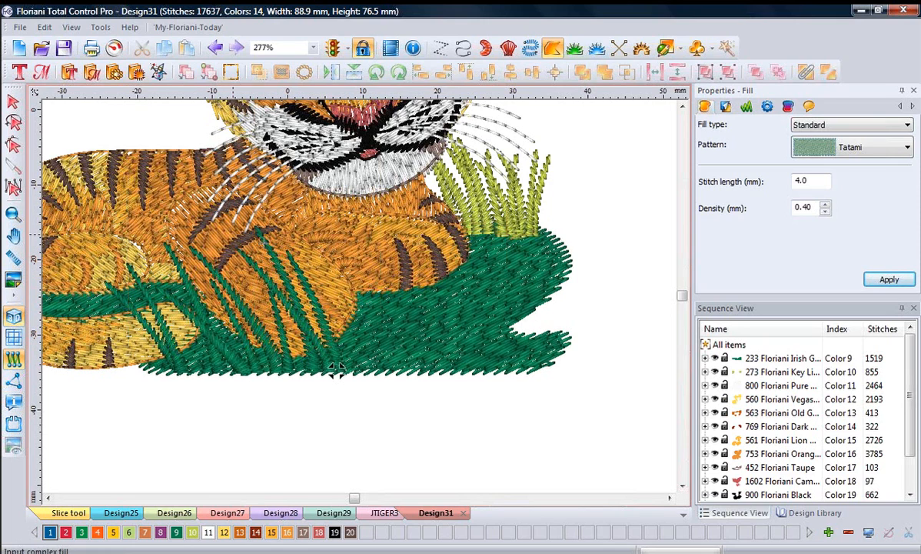
# - Review the green grass complex fill's pattern, stitch length, density, underlay, pull compensation, connection, blend and command settings
pyautogui.click(769, 360)
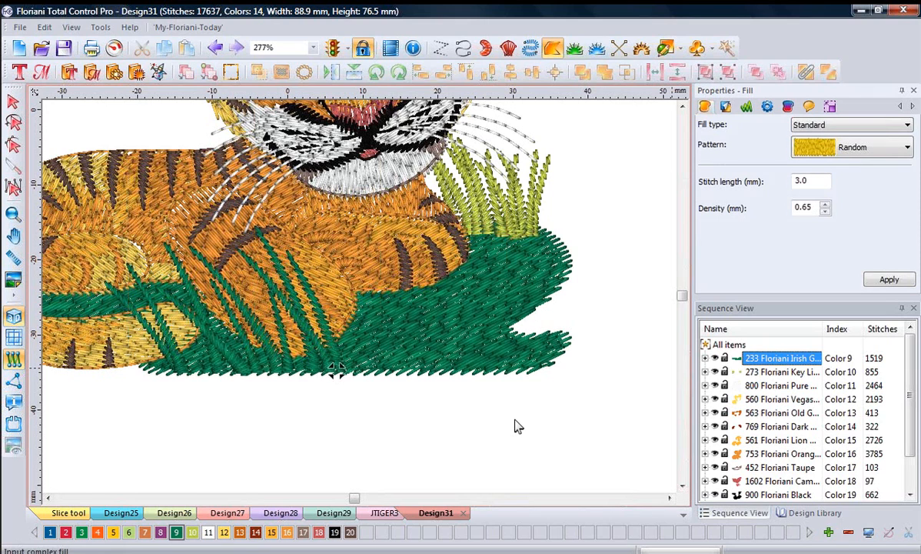
pyautogui.press('Escape')
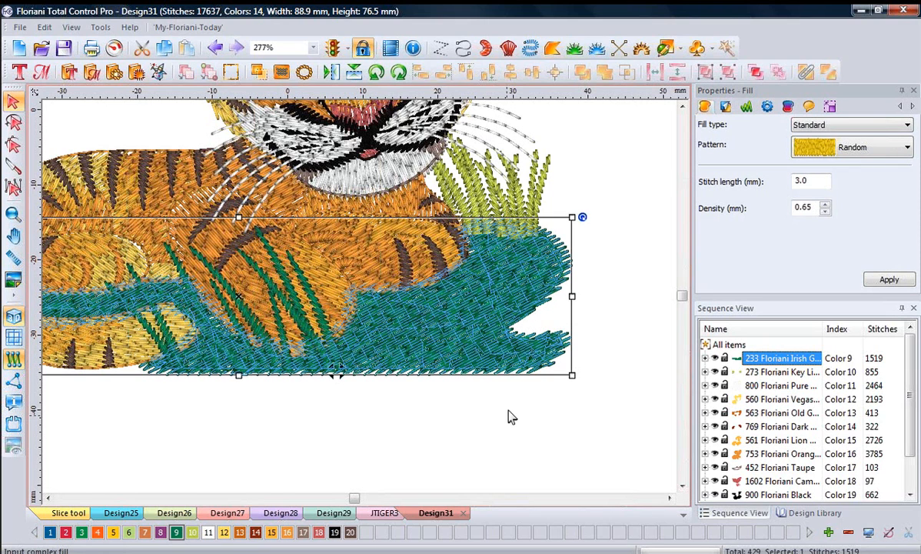
pyautogui.click(705, 358)
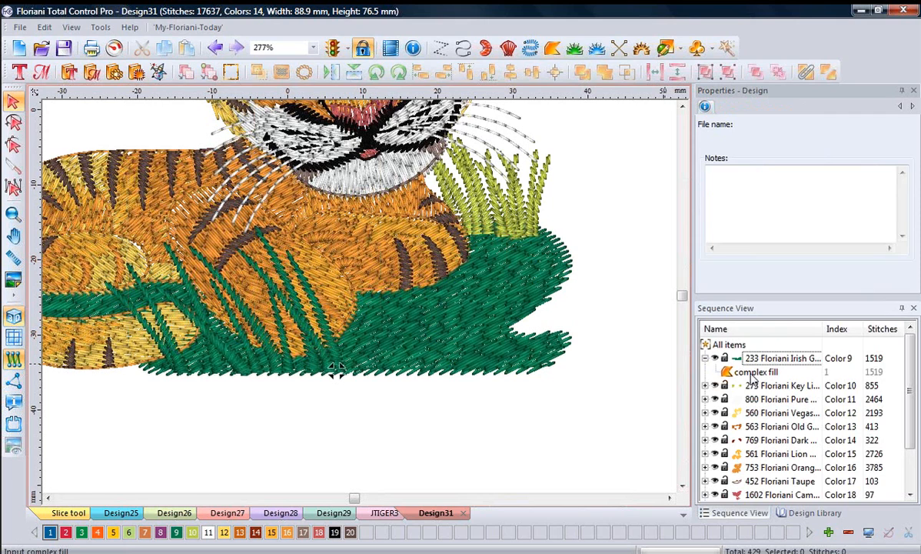
pyautogui.click(755, 372)
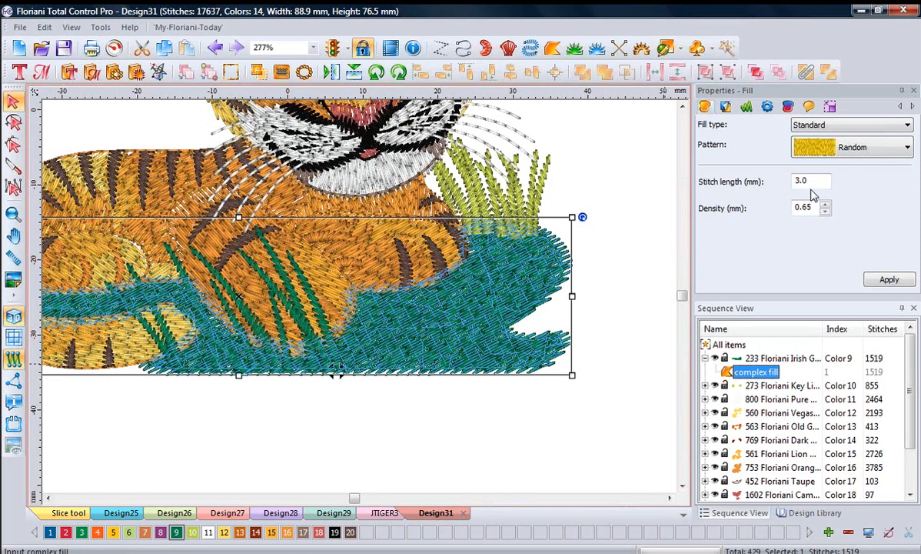
pyautogui.click(726, 108)
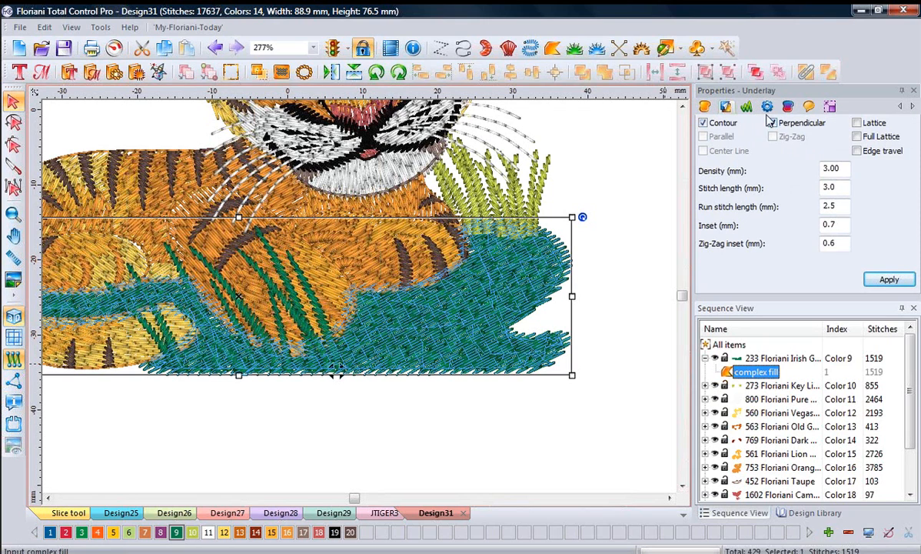
pyautogui.click(747, 108)
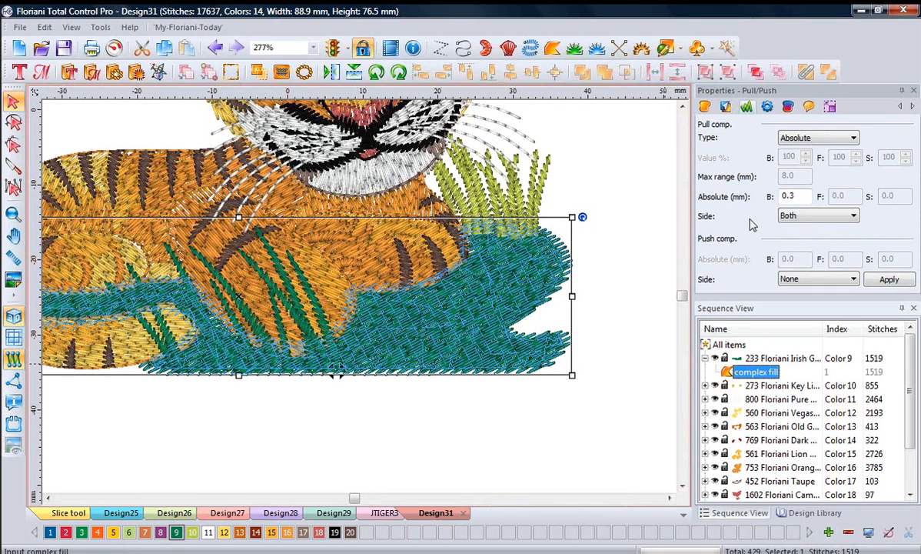
pyautogui.click(767, 107)
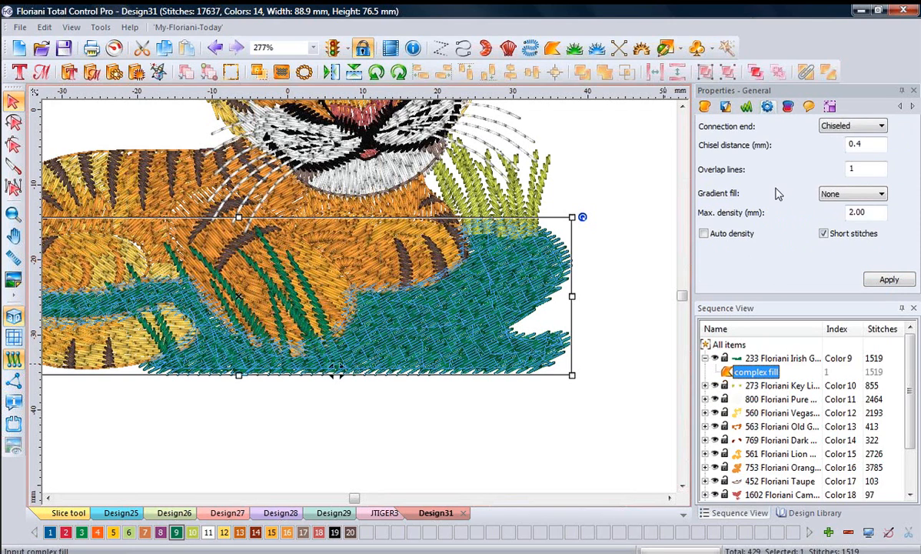
pyautogui.click(789, 109)
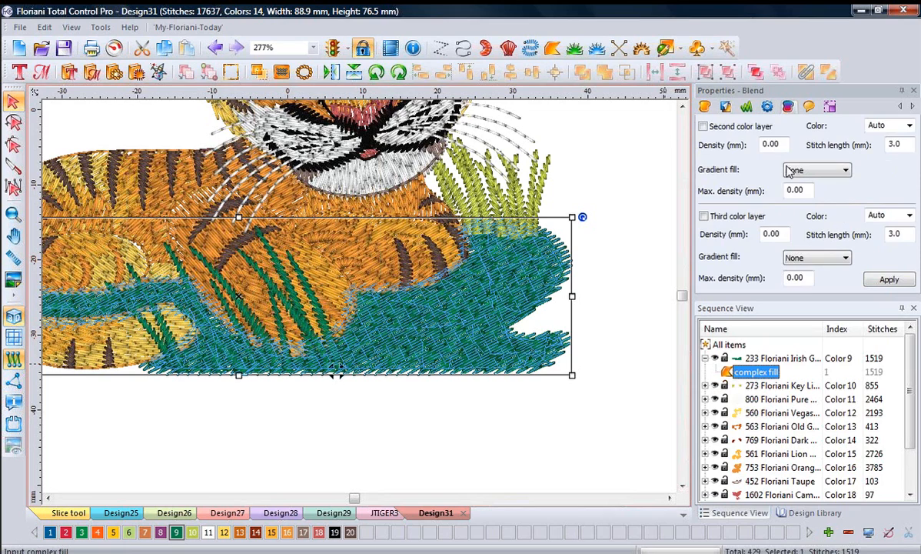
pyautogui.click(809, 106)
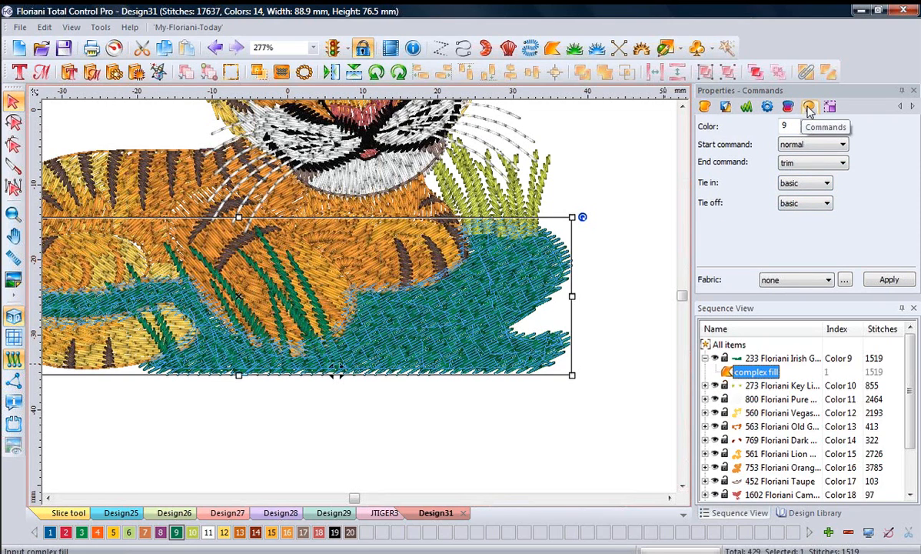
pyautogui.click(704, 106)
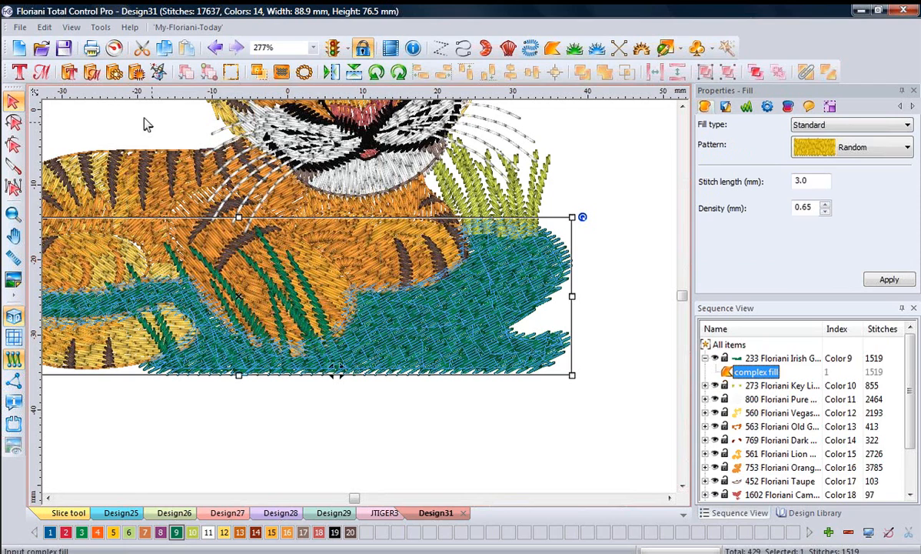
# - Create a new blank design and set its fill to the Random pattern with 3 mm stitch length and 0.65 mm density
pyautogui.click(17, 43)
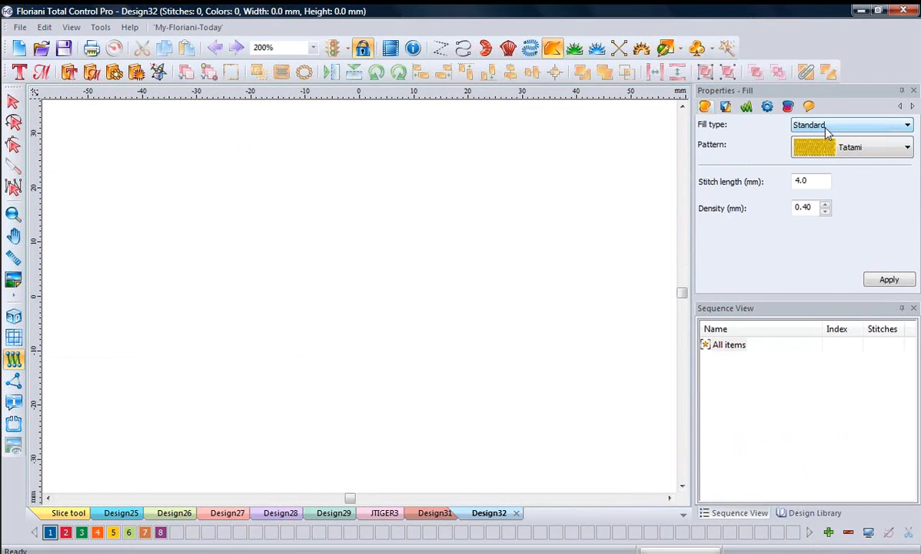
pyautogui.click(903, 149)
pyautogui.click(819, 254)
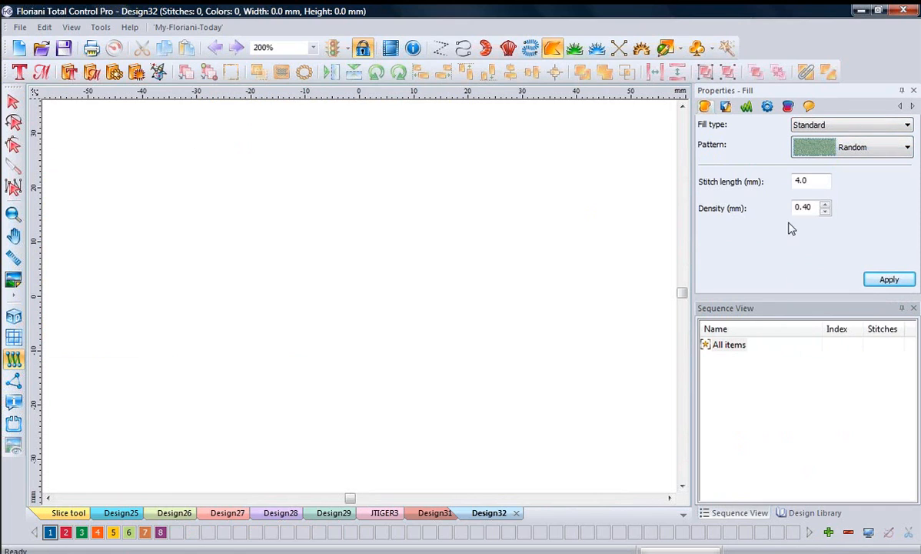
pyautogui.click(810, 180)
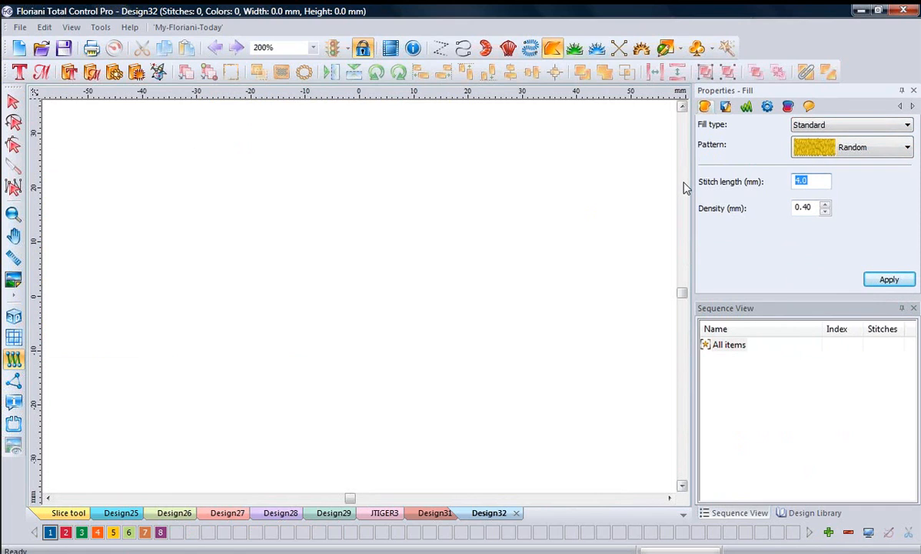
pyautogui.write('3')
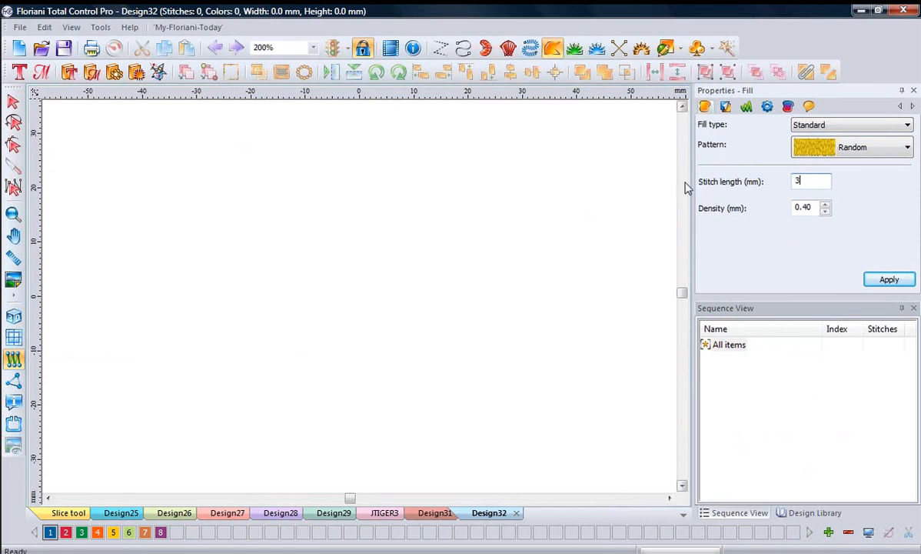
pyautogui.click(816, 208)
pyautogui.press('BackSpace')
pyautogui.press('BackSpace')
pyautogui.write('65')
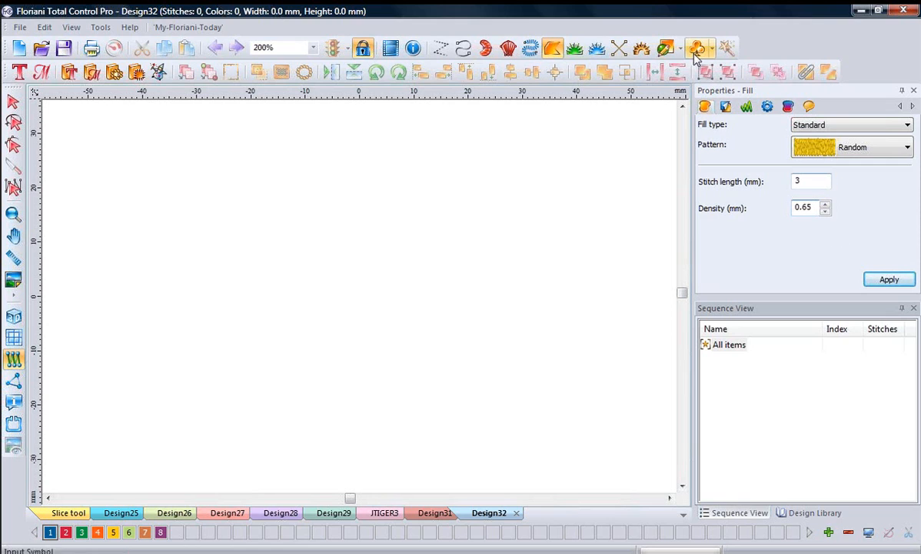
# - Enable contour underlay for the fill and set its pull compensation to Absolute at 0.3 mm
pyautogui.click(725, 106)
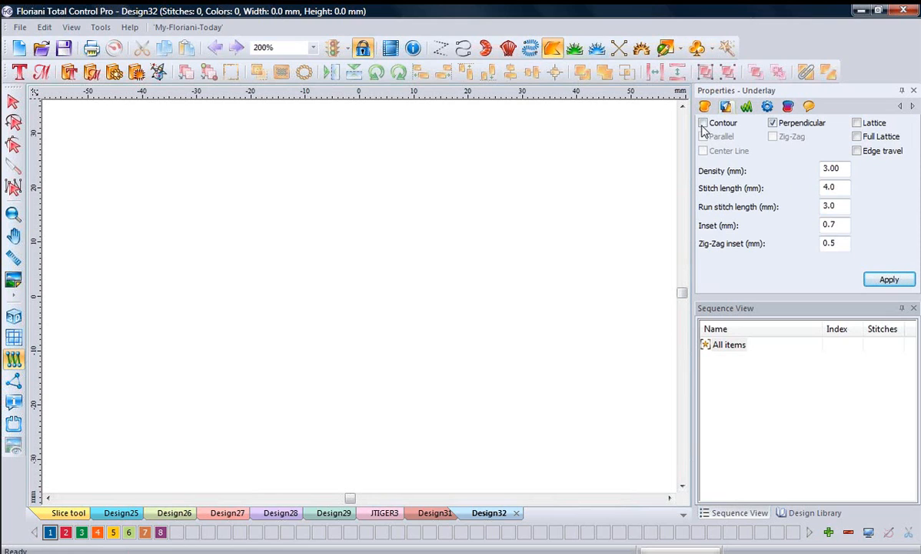
pyautogui.click(703, 124)
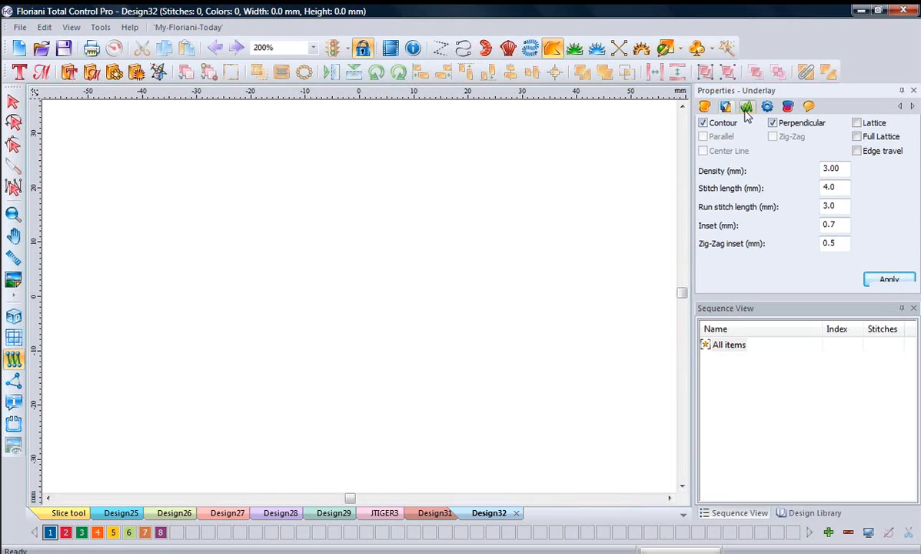
pyautogui.click(746, 108)
pyautogui.click(854, 138)
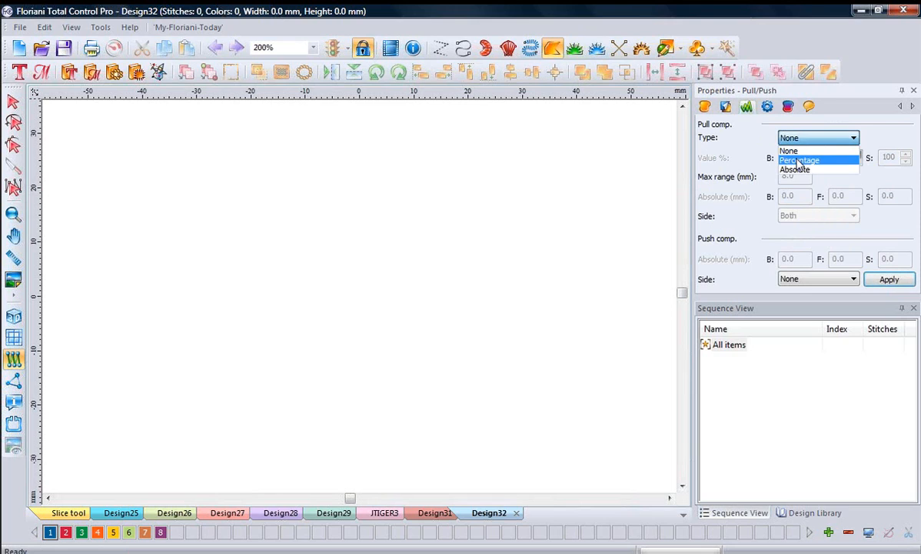
pyautogui.click(798, 170)
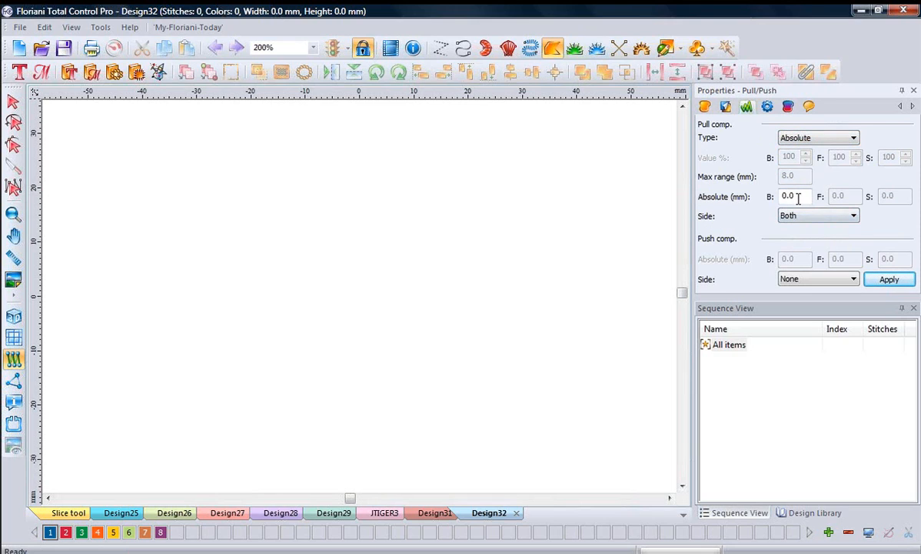
pyautogui.click(798, 199)
pyautogui.press('BackSpace')
pyautogui.write('3')
# - Set the fill's end command to trim, make both tie in and tie off basic, and apply the settings
pyautogui.click(714, 106)
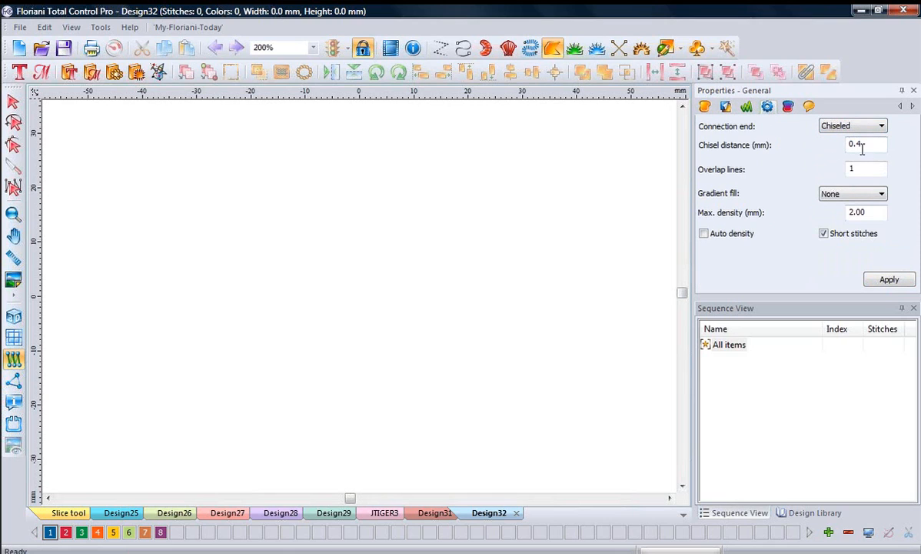
pyautogui.click(789, 106)
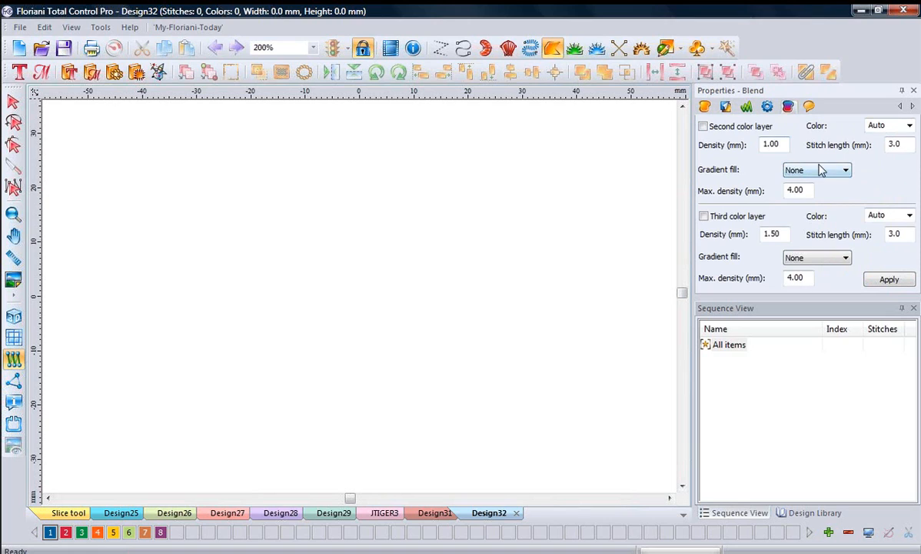
pyautogui.click(809, 108)
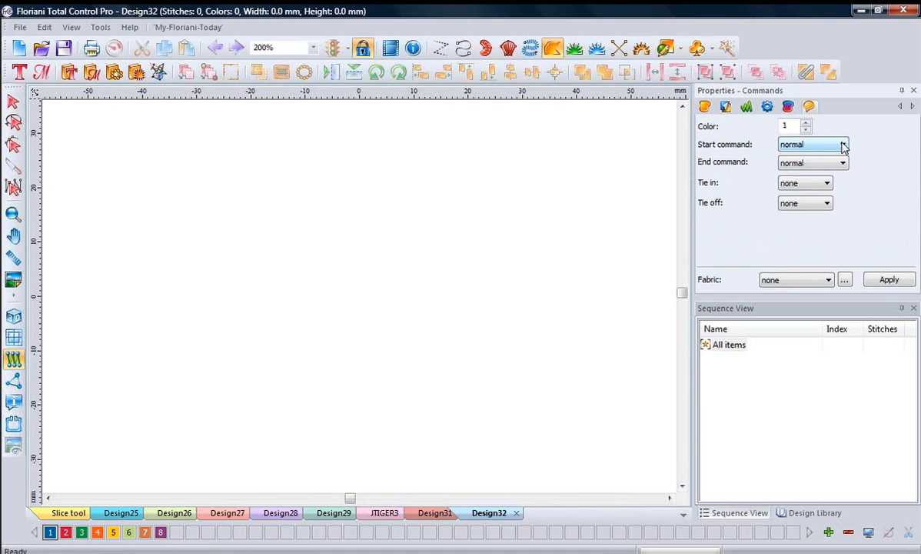
pyautogui.click(843, 163)
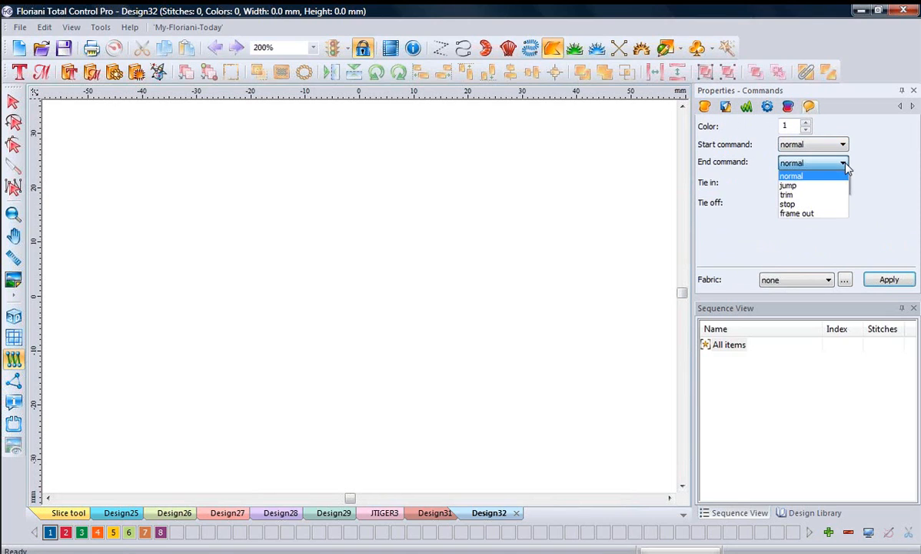
pyautogui.click(800, 195)
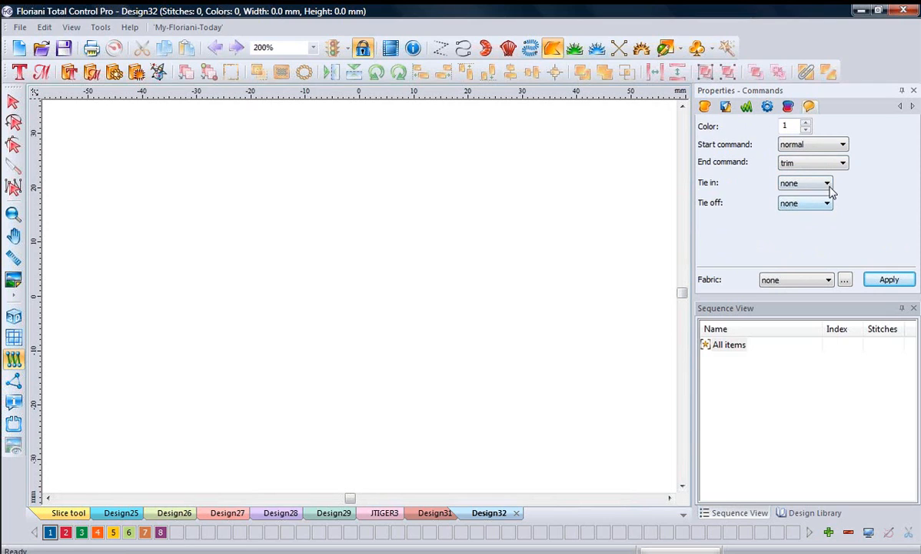
pyautogui.click(827, 183)
pyautogui.click(805, 206)
pyautogui.click(827, 203)
pyautogui.click(806, 226)
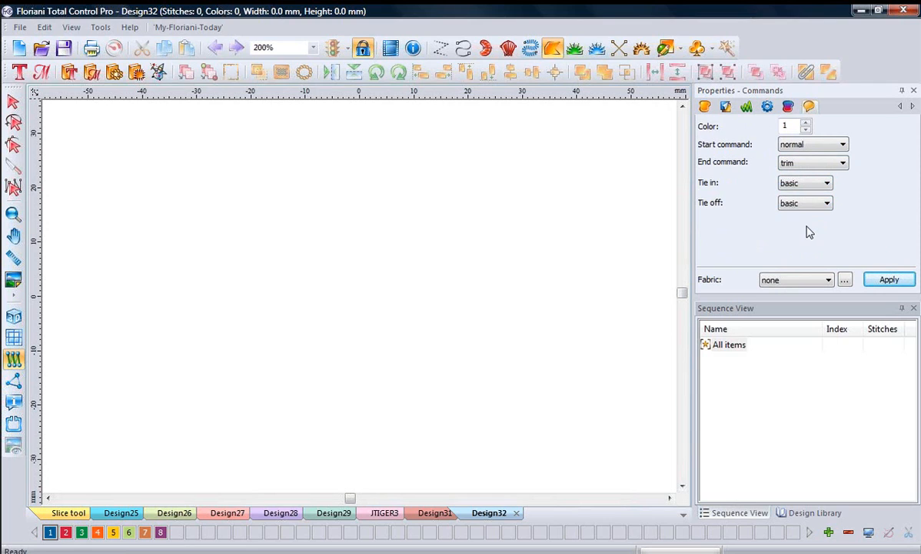
pyautogui.click(886, 278)
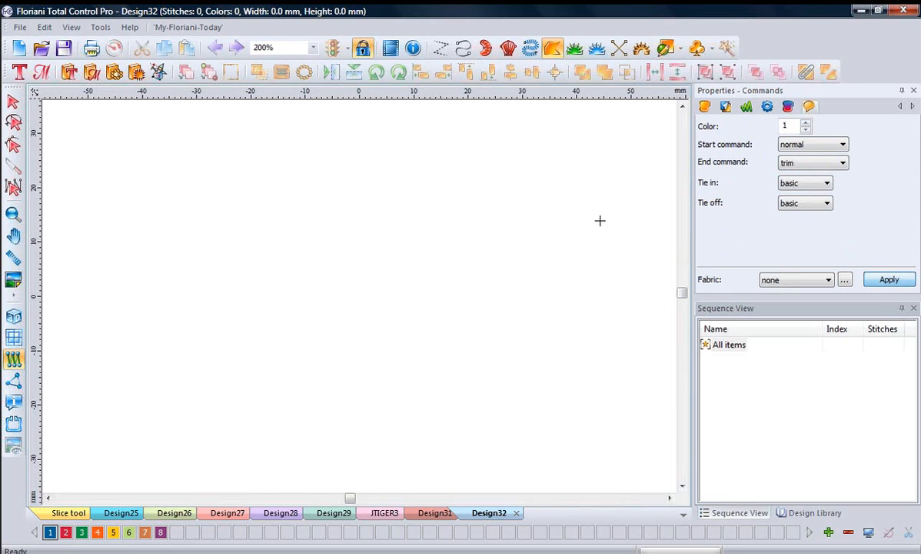
# - Draw a rounded, leaf-like complex fill about 74 by 49 mm in green color 3 and show it in 3D
pyautogui.click(83, 538)
pyautogui.click(141, 323)
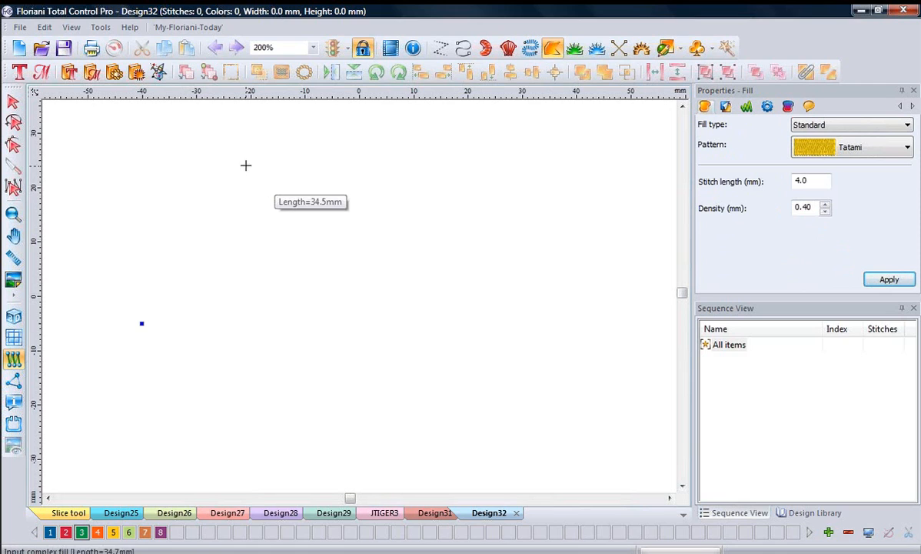
pyautogui.click(249, 163)
pyautogui.click(392, 140)
pyautogui.click(528, 191)
pyautogui.click(490, 384)
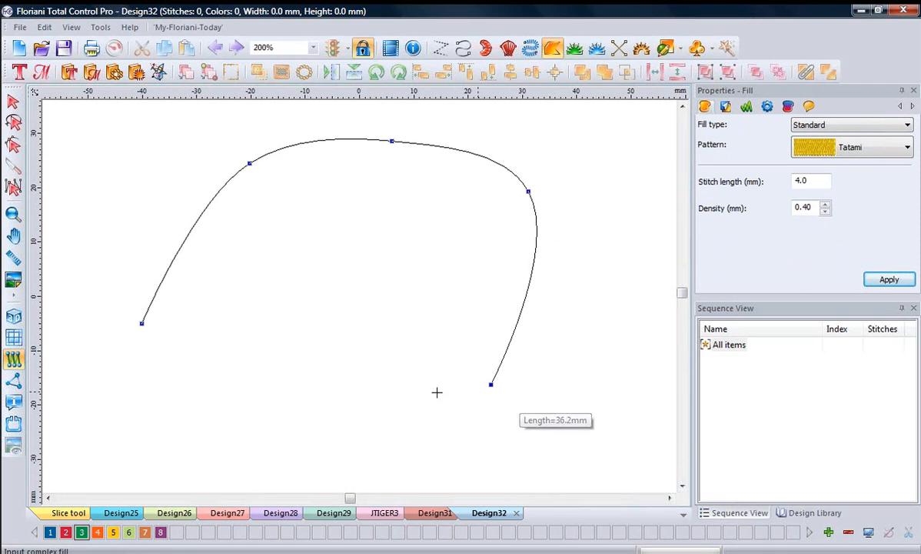
pyautogui.click(288, 394)
pyautogui.click(208, 386)
pyautogui.press('Return')
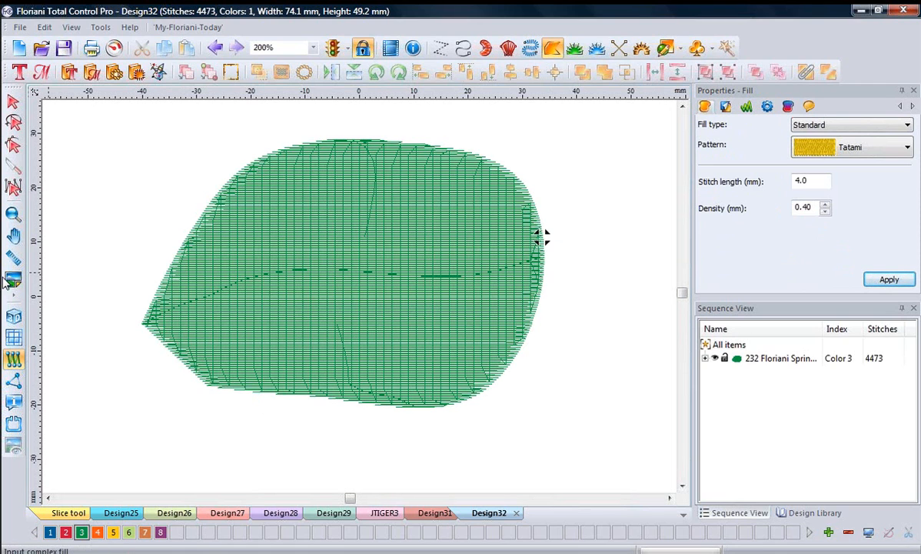
pyautogui.click(14, 317)
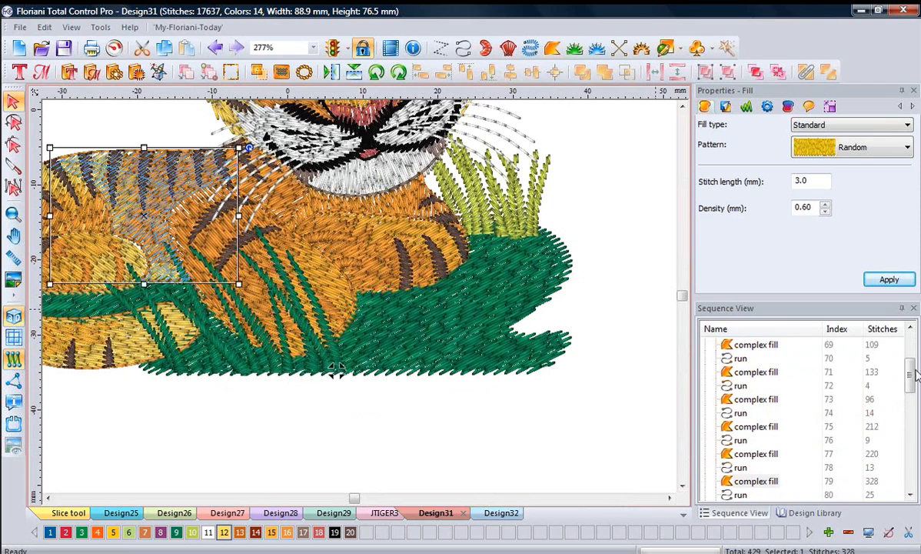
# - Bring up the design library beside the tiger design and choose the Free Monthly Designs category
pyautogui.click(914, 309)
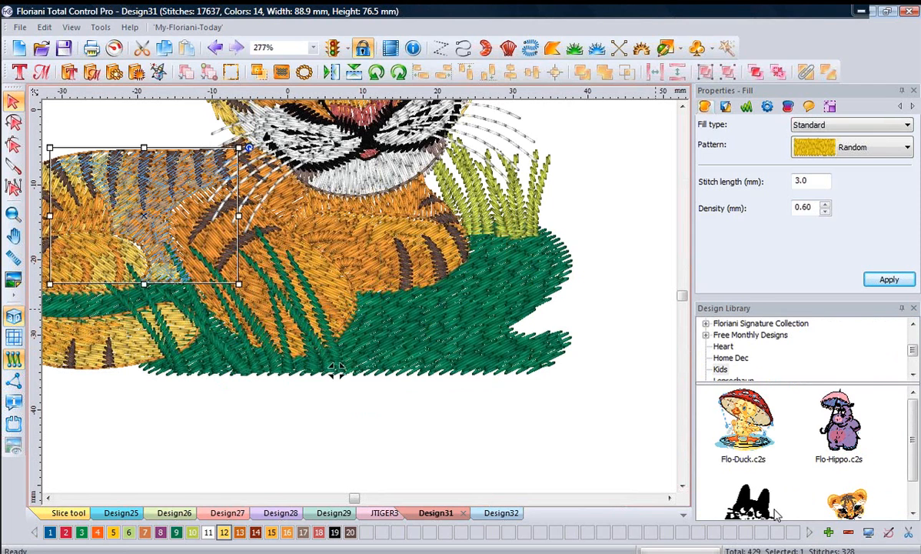
pyautogui.click(769, 508)
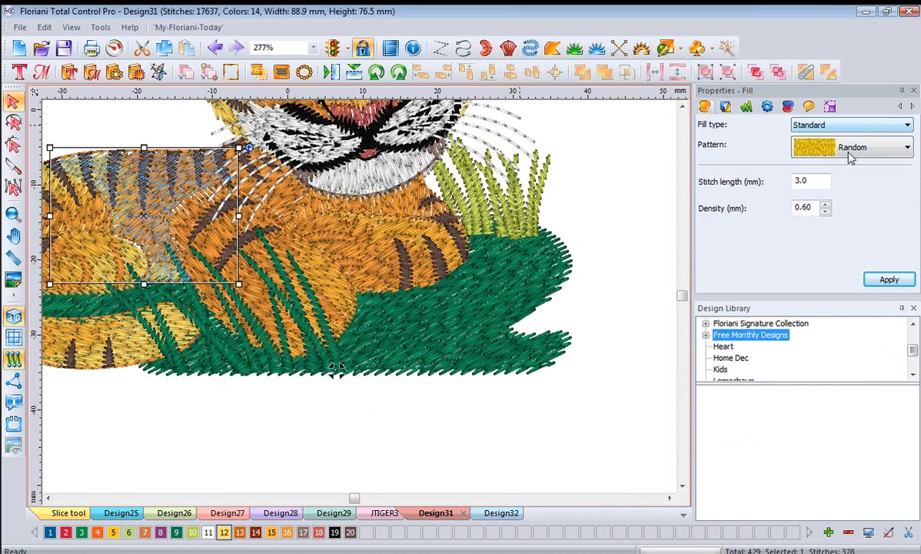
# - Inspect the fill properties of the tiger's orange foreleg and white chin, including the chin's underlay and pull compensation settings
pyautogui.click(413, 242)
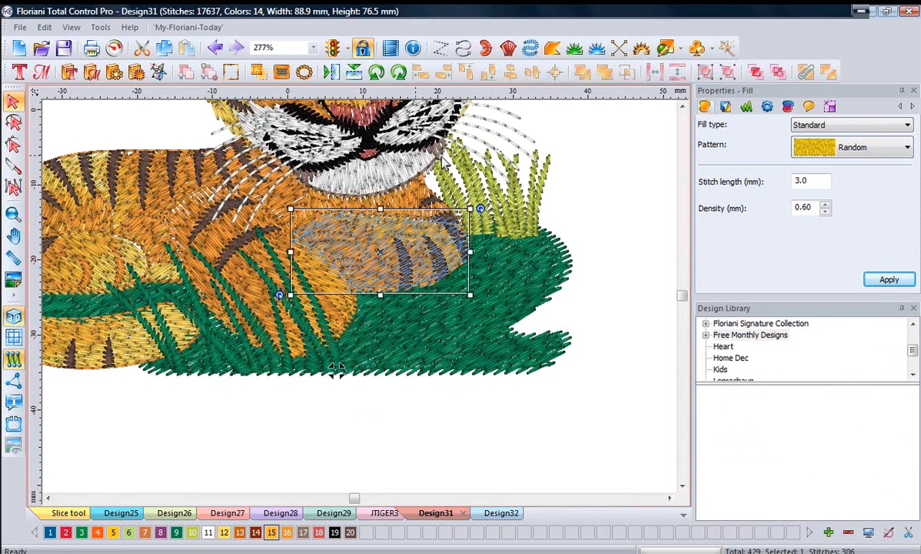
pyautogui.click(417, 164)
pyautogui.click(392, 159)
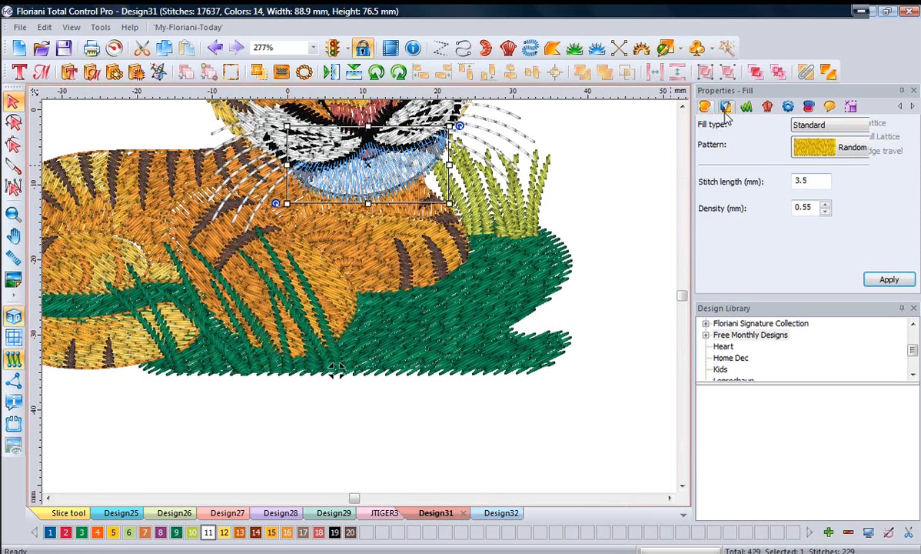
pyautogui.click(727, 109)
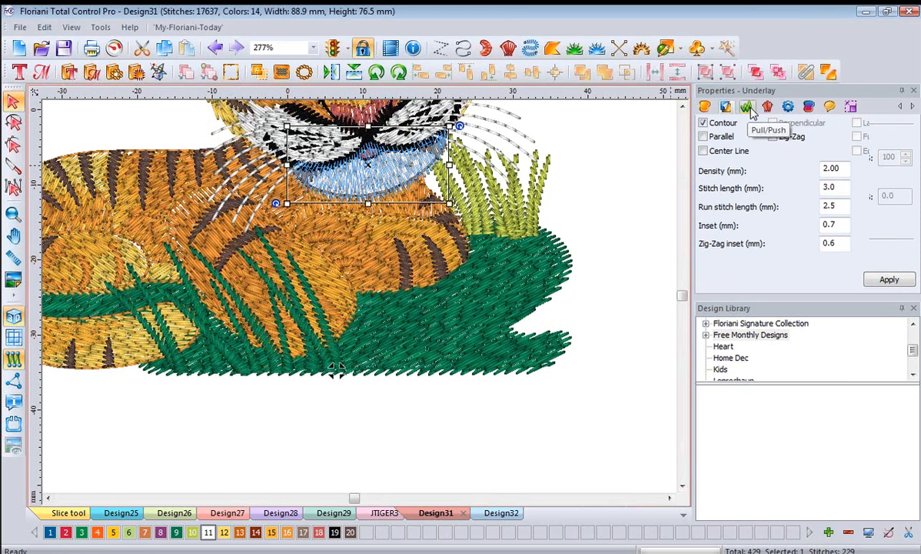
pyautogui.click(747, 108)
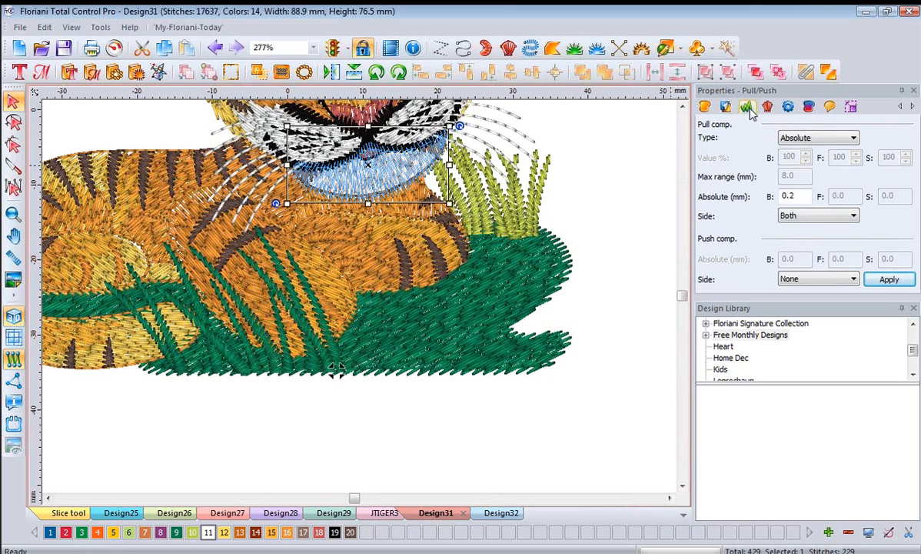
# - Select the outermost light green grass blade beside the tiger and inspect its fill pattern and density
pyautogui.click(549, 176)
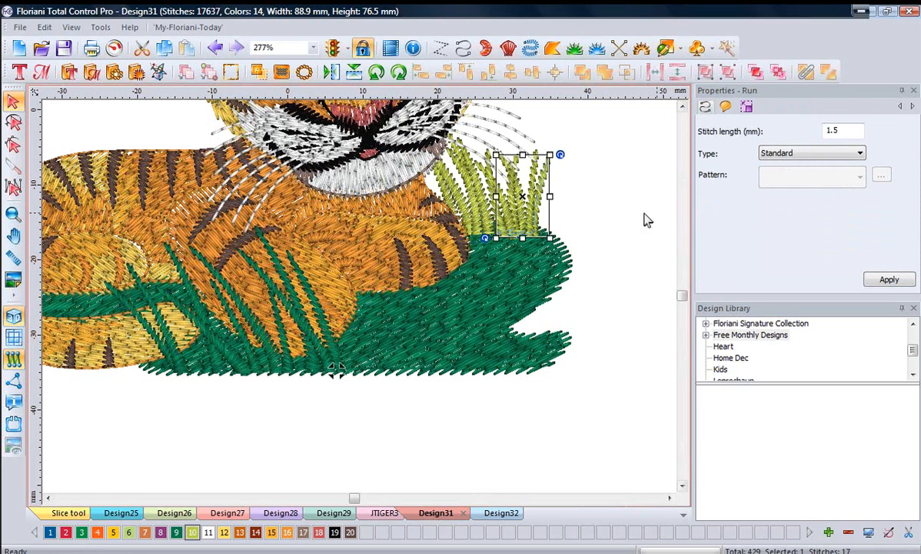
pyautogui.click(550, 191)
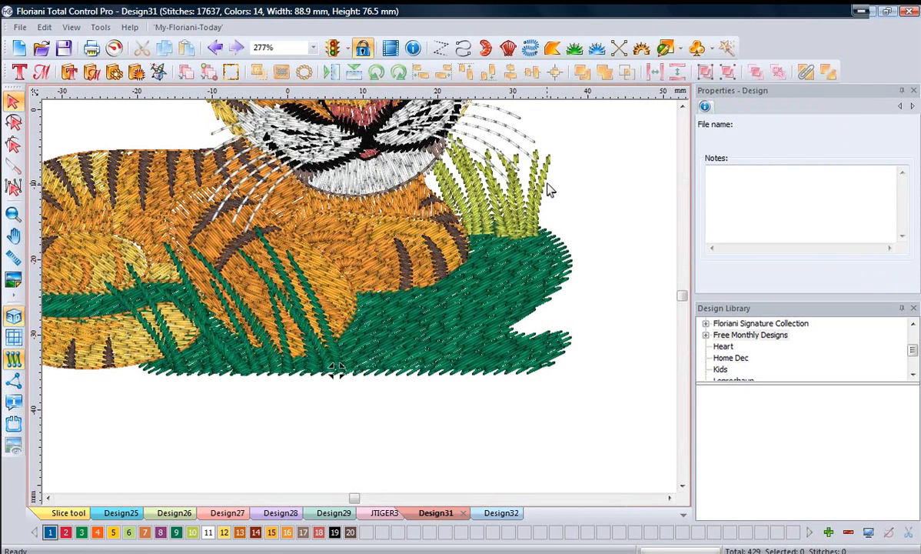
pyautogui.click(547, 190)
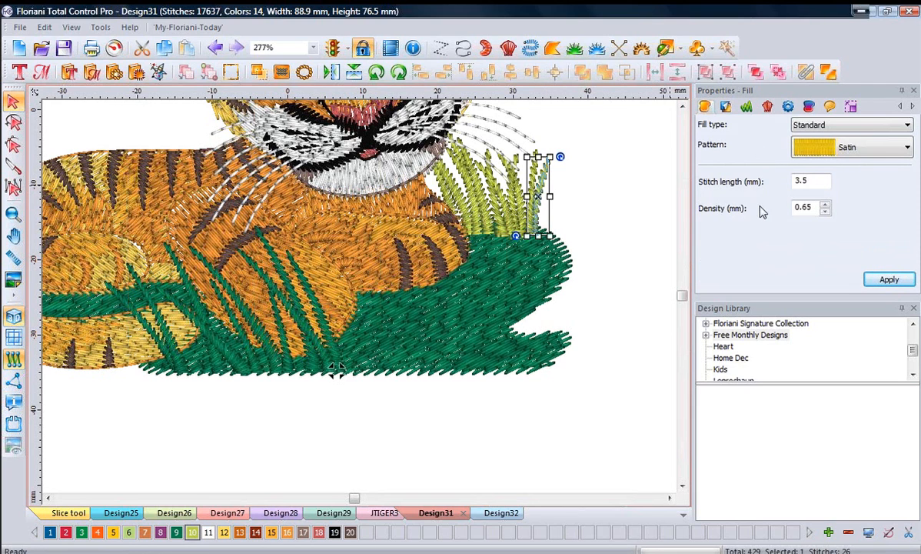